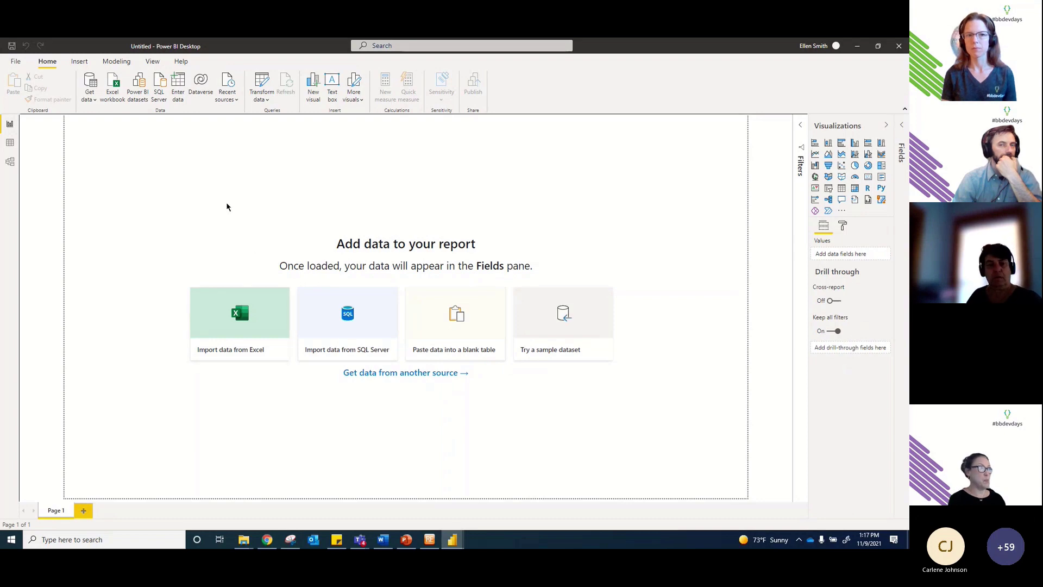
# Step: Turn off 'Autodetect new relationships after data is loaded' in the current file's Data Load options
pyautogui.click(264, 100)
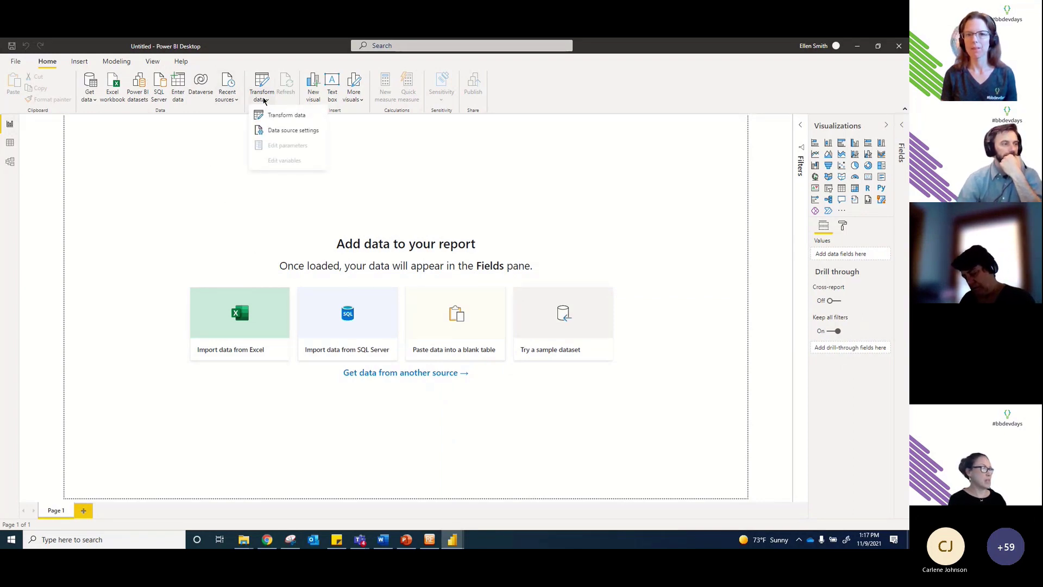
pyautogui.click(242, 124)
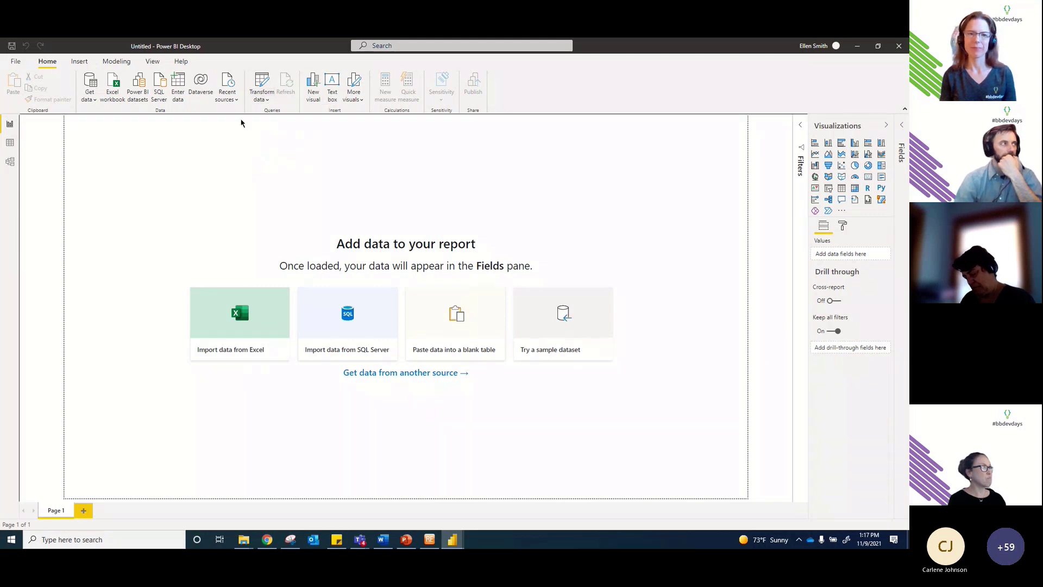
pyautogui.click(262, 100)
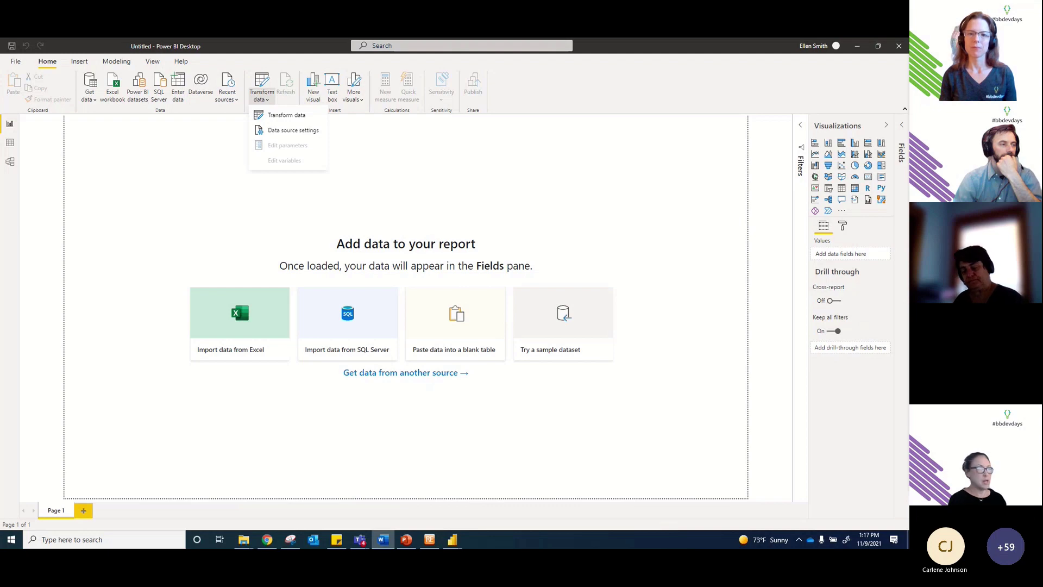
pyautogui.click(17, 61)
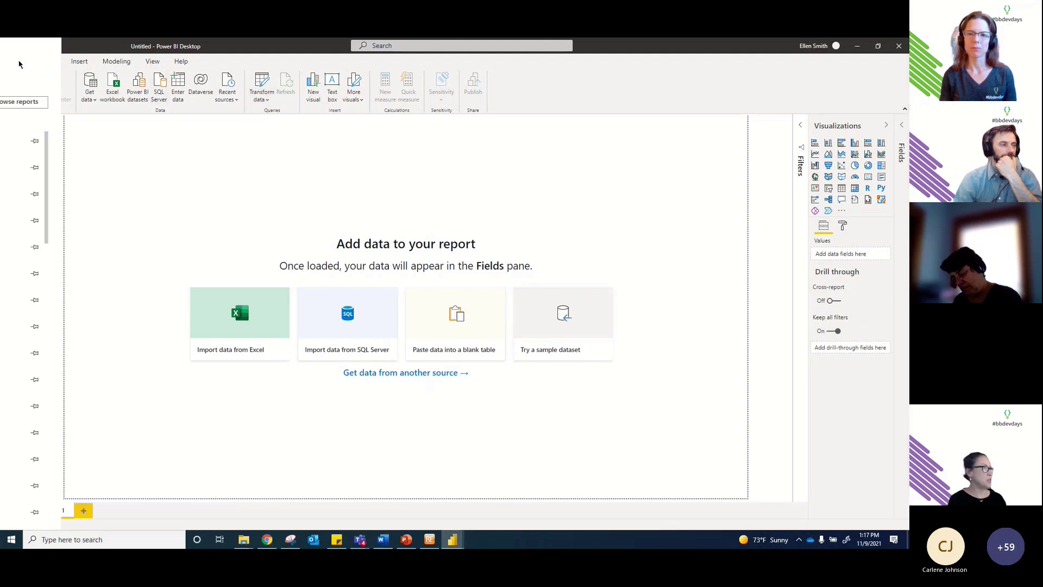
pyautogui.click(43, 211)
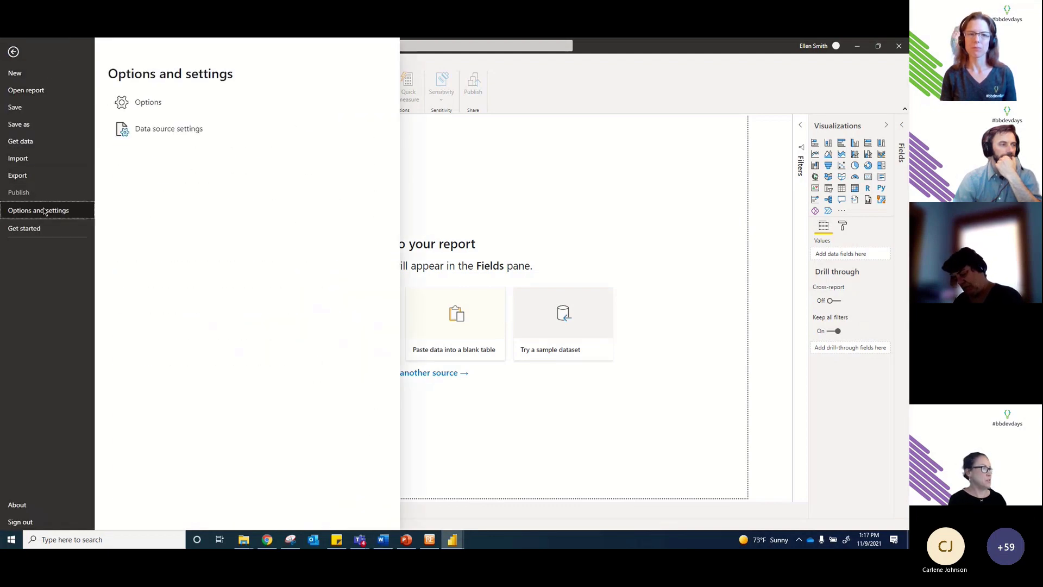
pyautogui.click(138, 104)
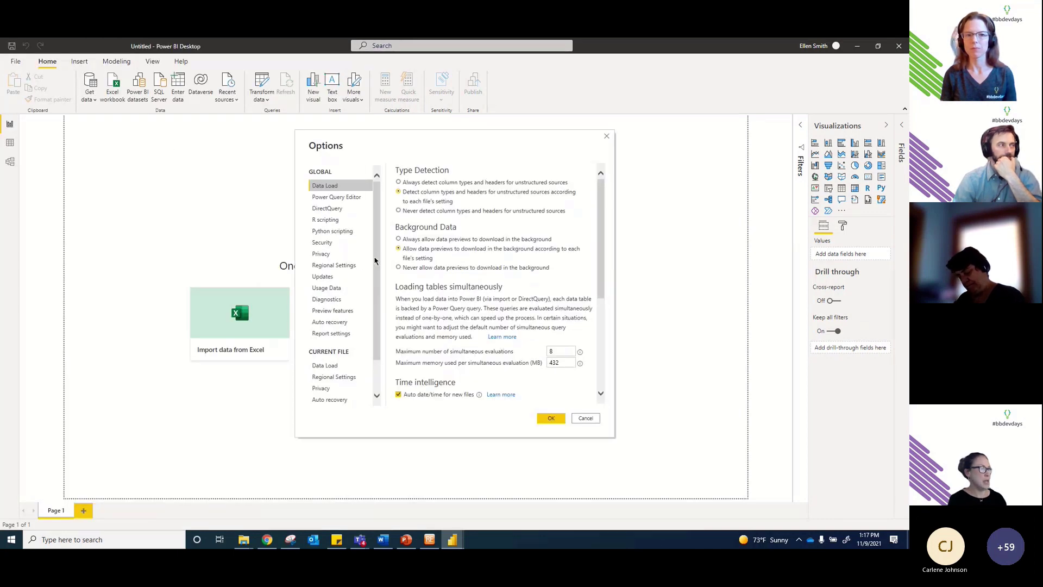
pyautogui.click(328, 365)
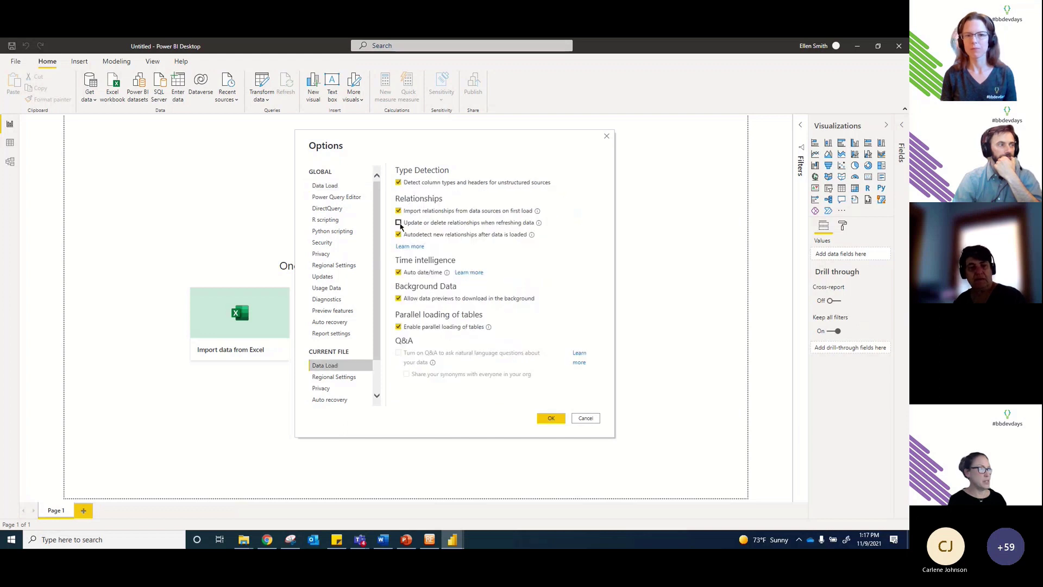
pyautogui.click(399, 235)
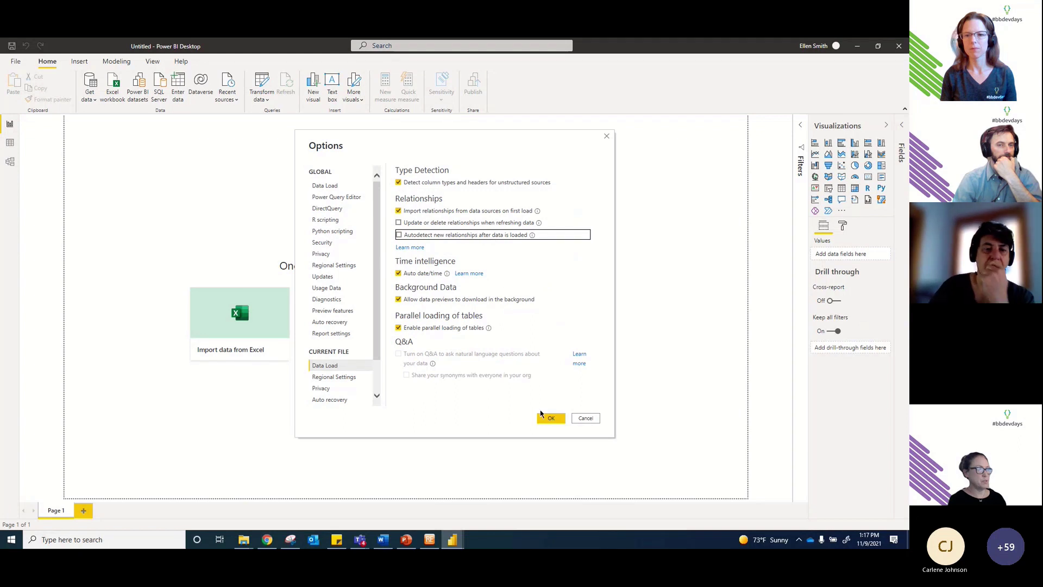
pyautogui.click(550, 418)
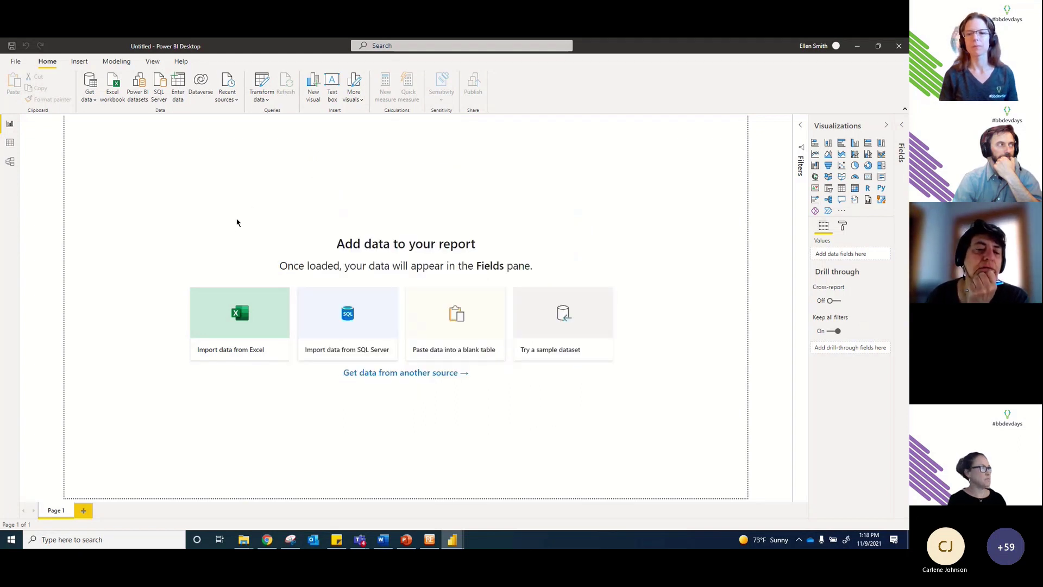
# Step: Open the Power Query editor and pick Excel Workbook from the full Get Data connector list
pyautogui.click(264, 97)
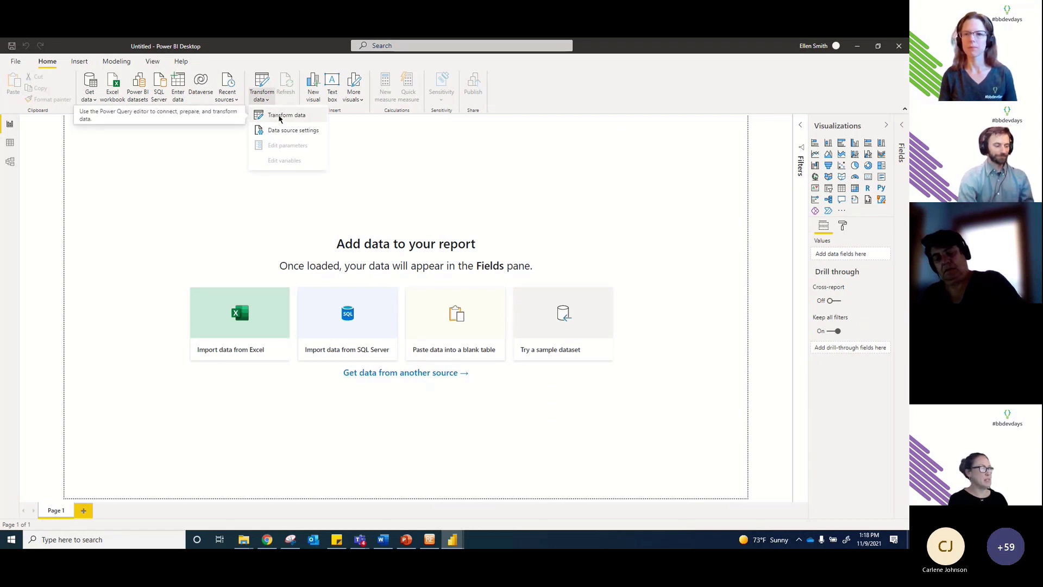
pyautogui.click(280, 117)
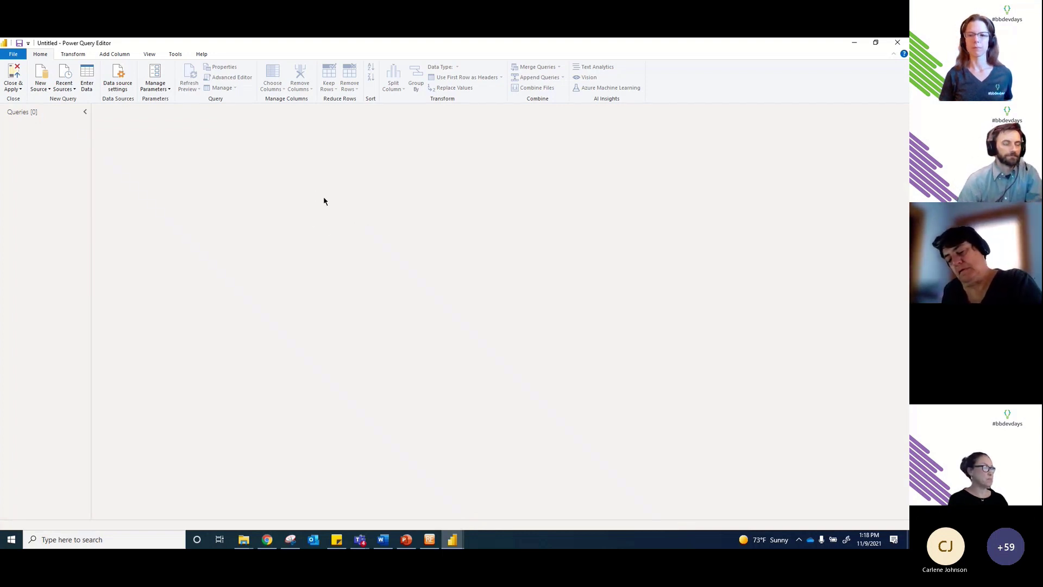
pyautogui.click(46, 90)
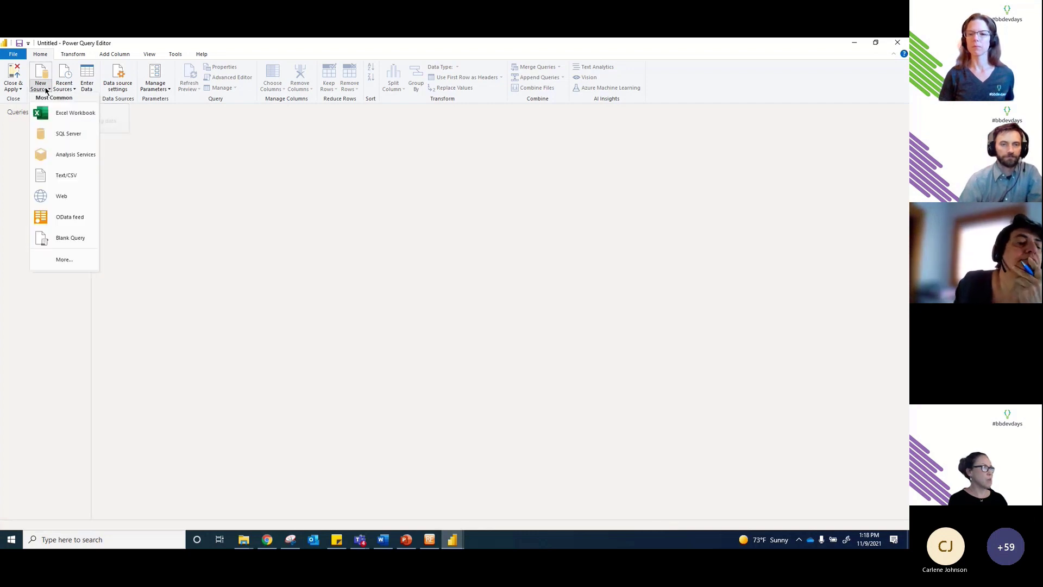
pyautogui.click(65, 260)
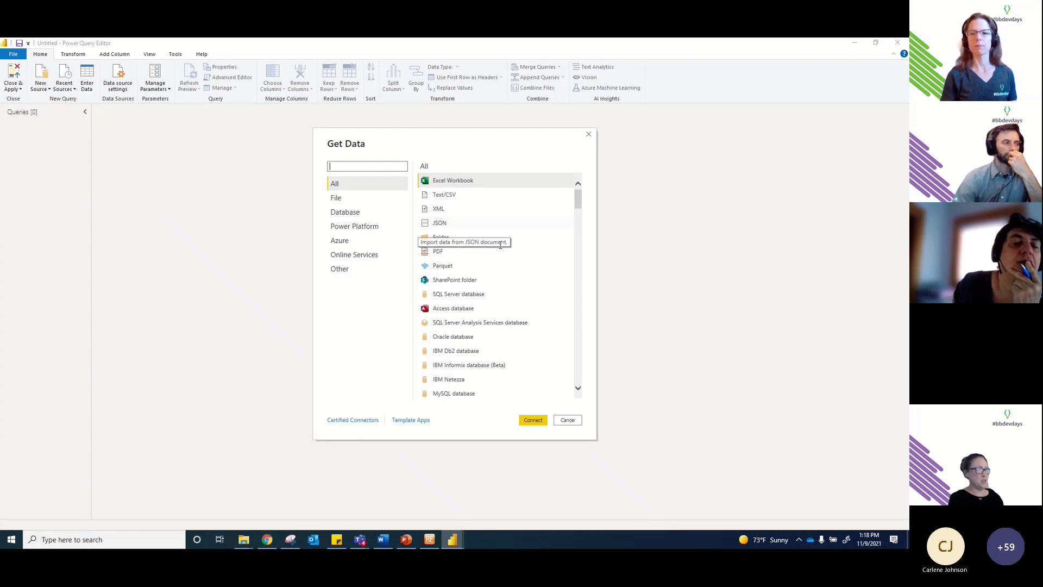
pyautogui.scroll(-1, 501, 244)
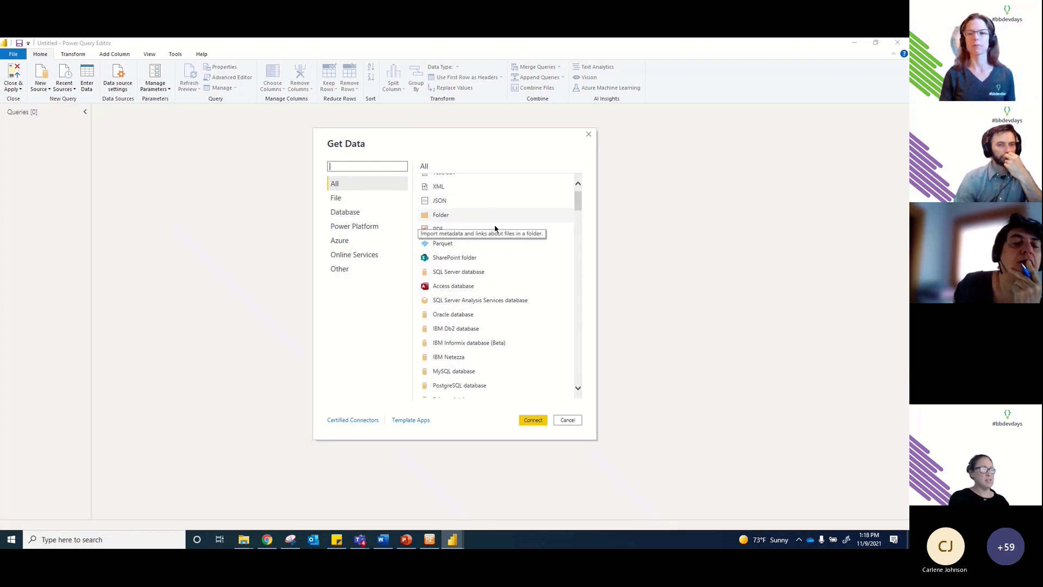
pyautogui.scroll(1, 492, 247)
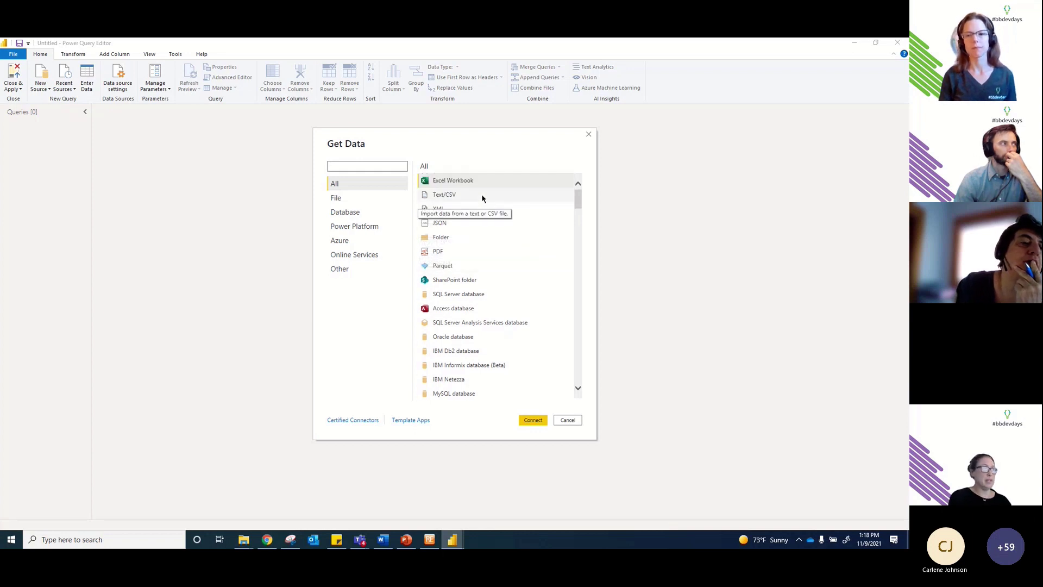
pyautogui.click(458, 181)
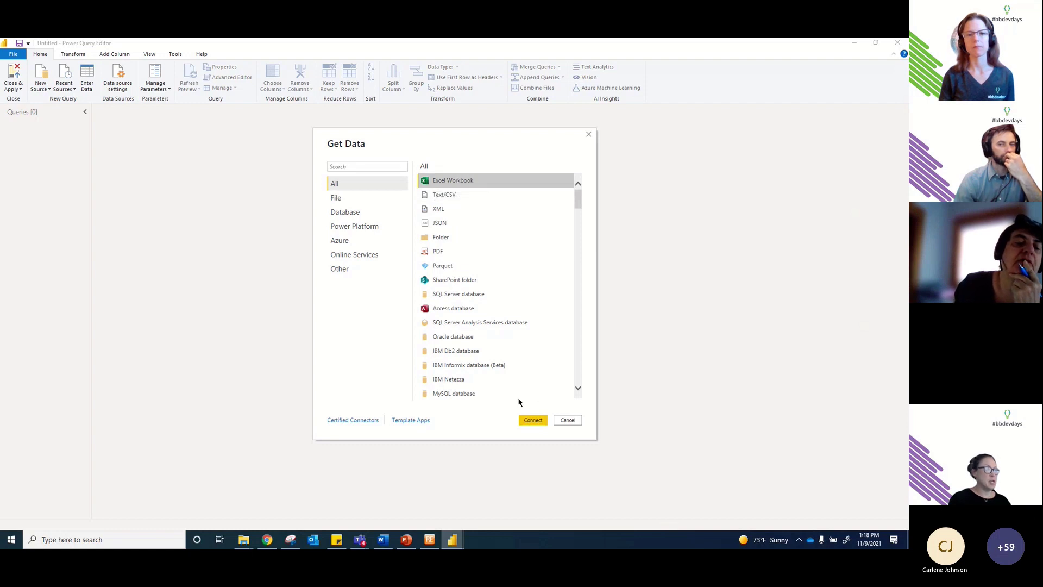
# Step: Connect to Excel and open the BBDEV Data BI Dashboard workbook
pyautogui.click(532, 420)
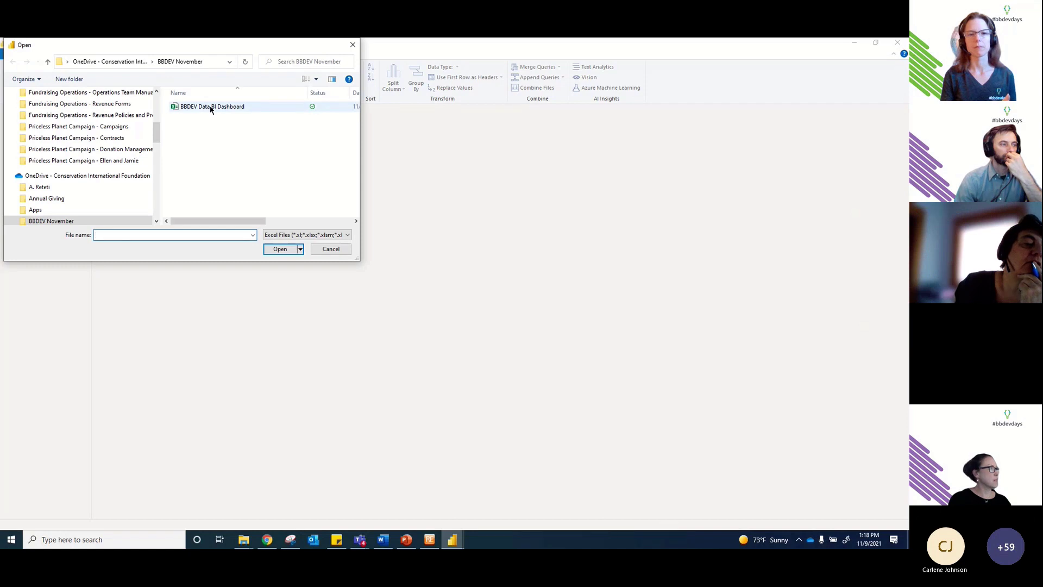
pyautogui.click(217, 109)
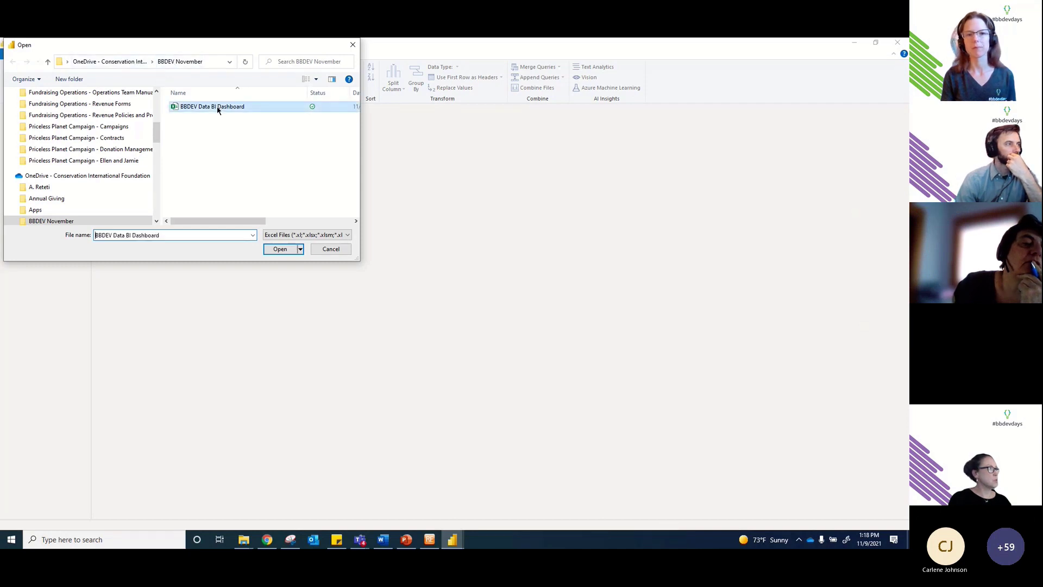
pyautogui.click(282, 249)
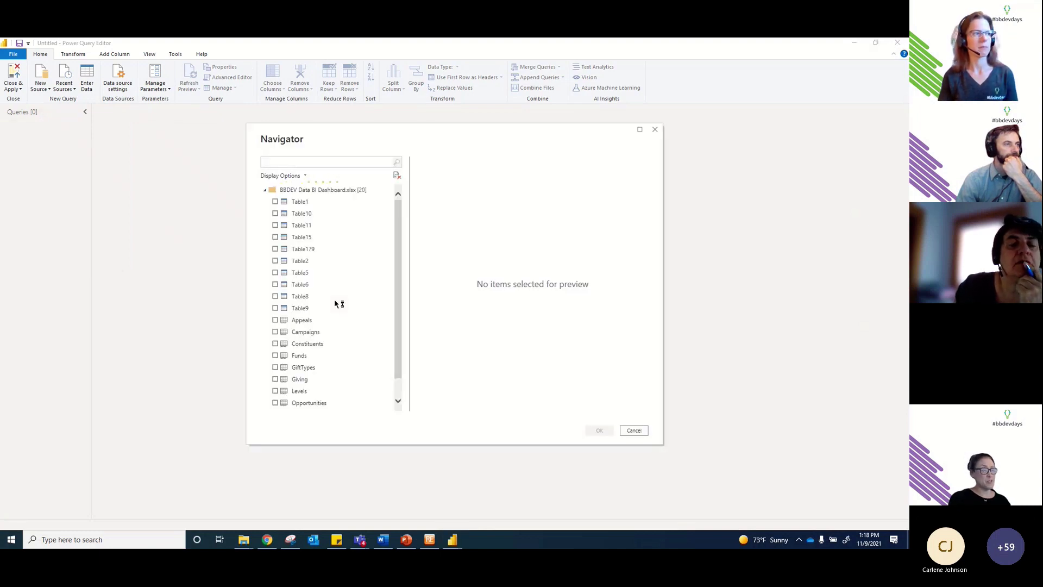
# Step: Check Appeals, Campaigns, Constituents, Funds, GiftTypes, Giving, Levels, Opportunities, Revenue and Status in Navigator, then load them
pyautogui.scroll(-1, 339, 303)
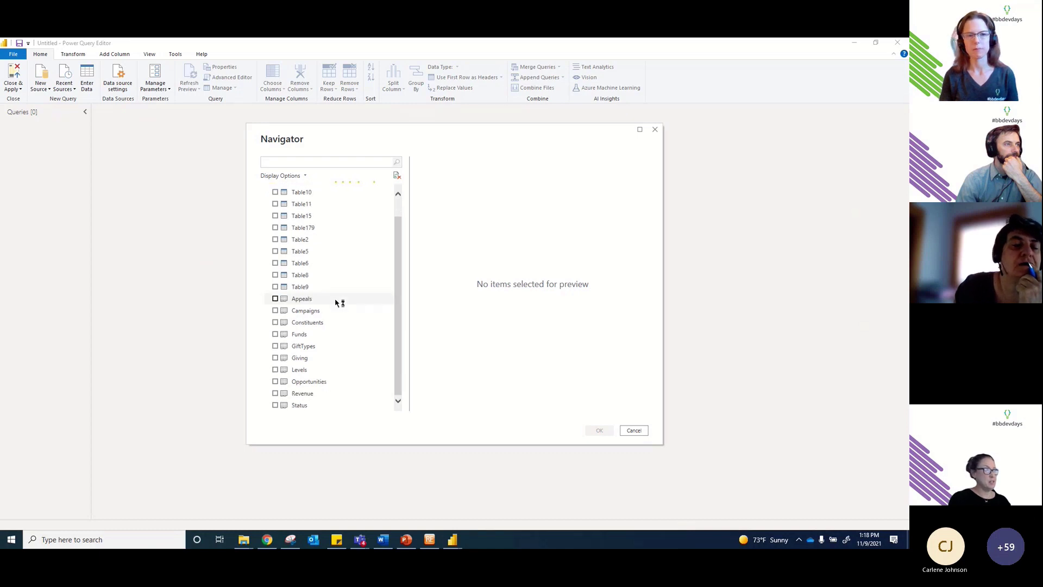
pyautogui.click(275, 299)
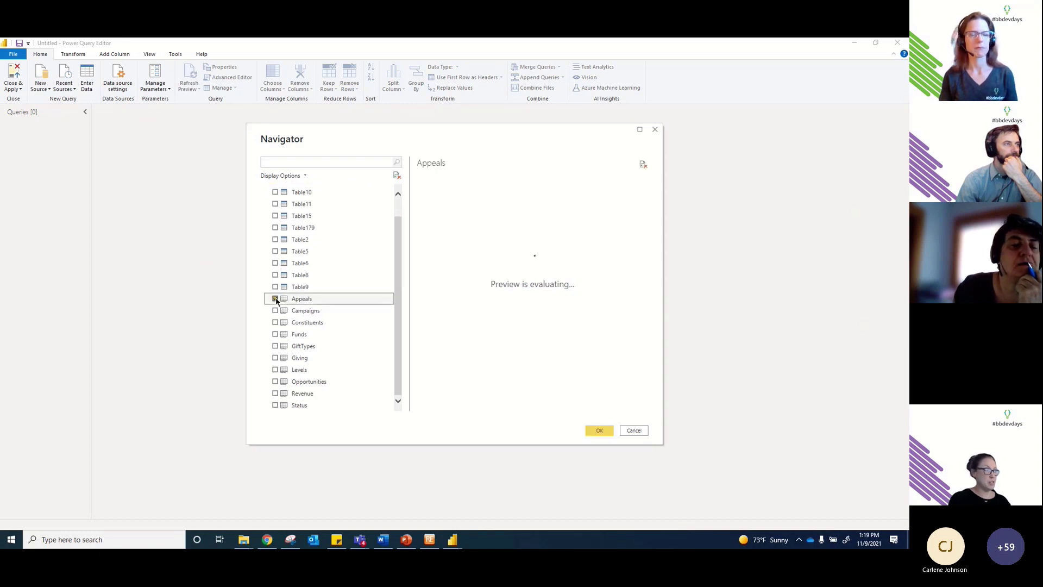
pyautogui.click(276, 310)
pyautogui.click(276, 323)
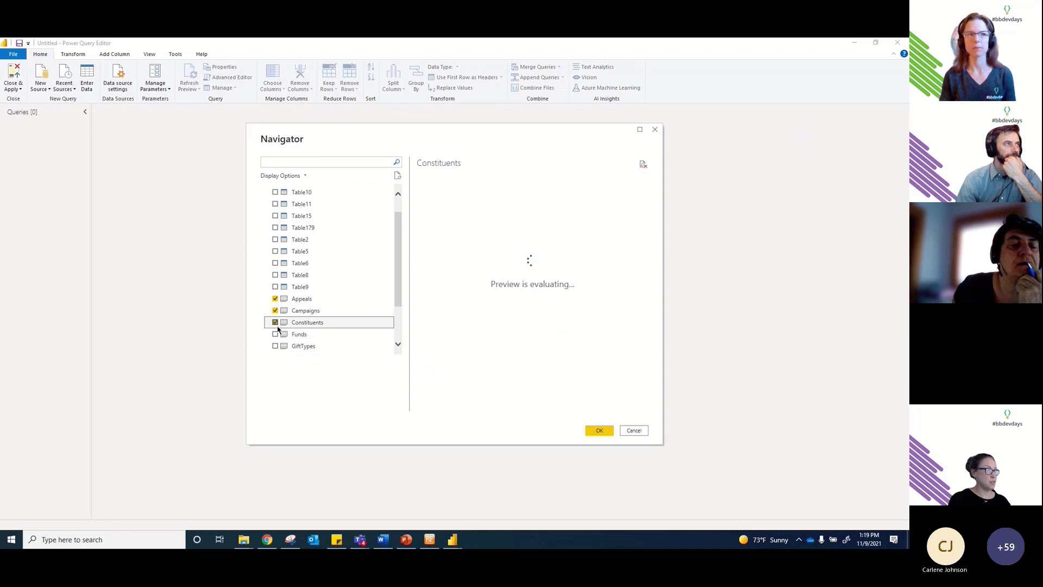
pyautogui.click(276, 334)
pyautogui.click(275, 346)
pyautogui.scroll(-1, 305, 294)
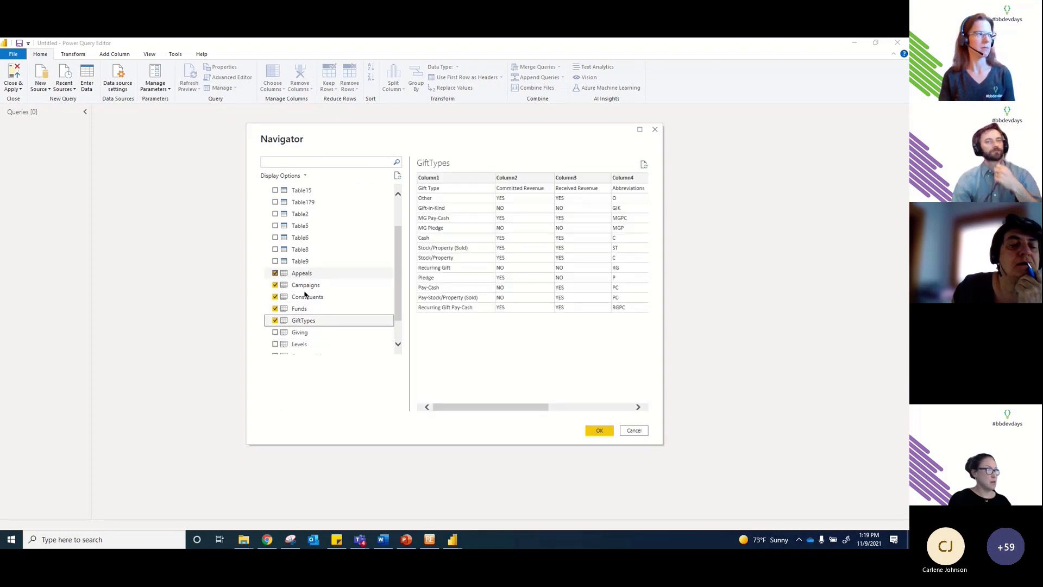
pyautogui.scroll(-1, 305, 294)
pyautogui.click(275, 301)
pyautogui.click(276, 313)
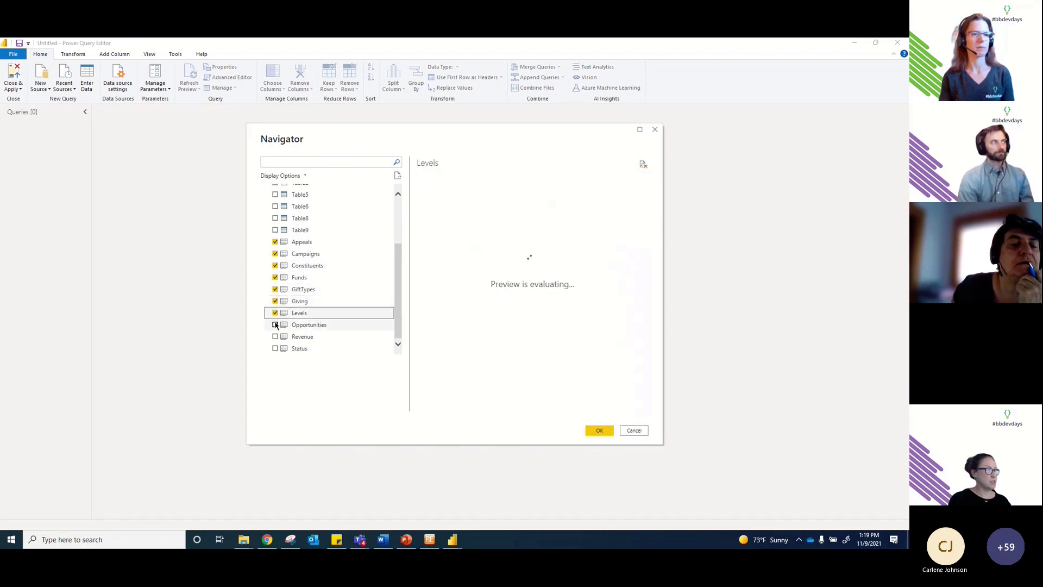
pyautogui.click(275, 325)
pyautogui.click(275, 336)
pyautogui.click(276, 349)
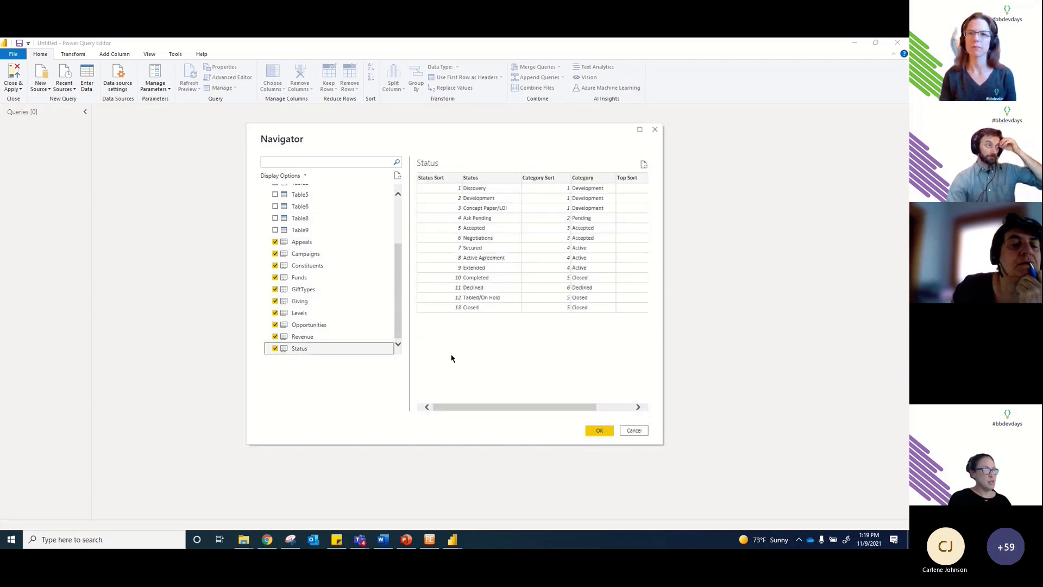
pyautogui.click(600, 430)
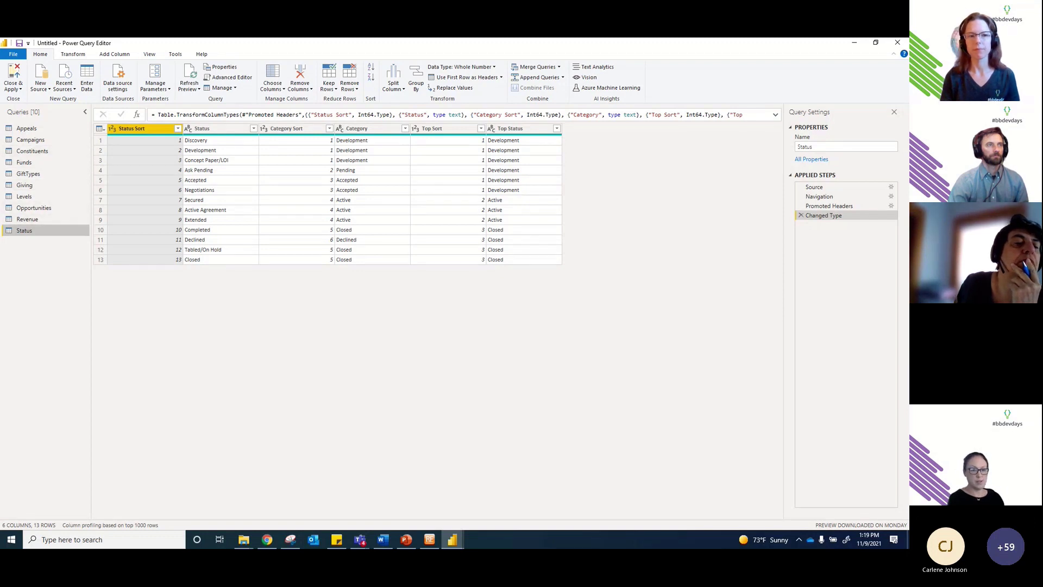
# Step: Switch from Power BI over to the Word window
pyautogui.hotkey('alt', 'Tab')
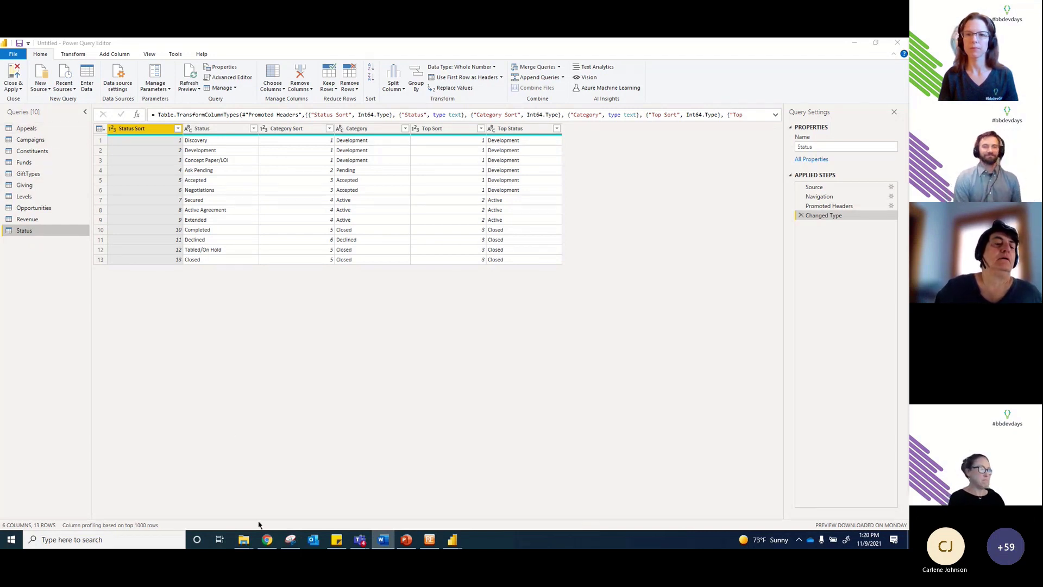
# Step: Copy all the fnDateTable code from Date Table Text in the BBDEV November folder, then minimize Notepad and the folder
pyautogui.moveTo(244, 539)
pyautogui.click(185, 492)
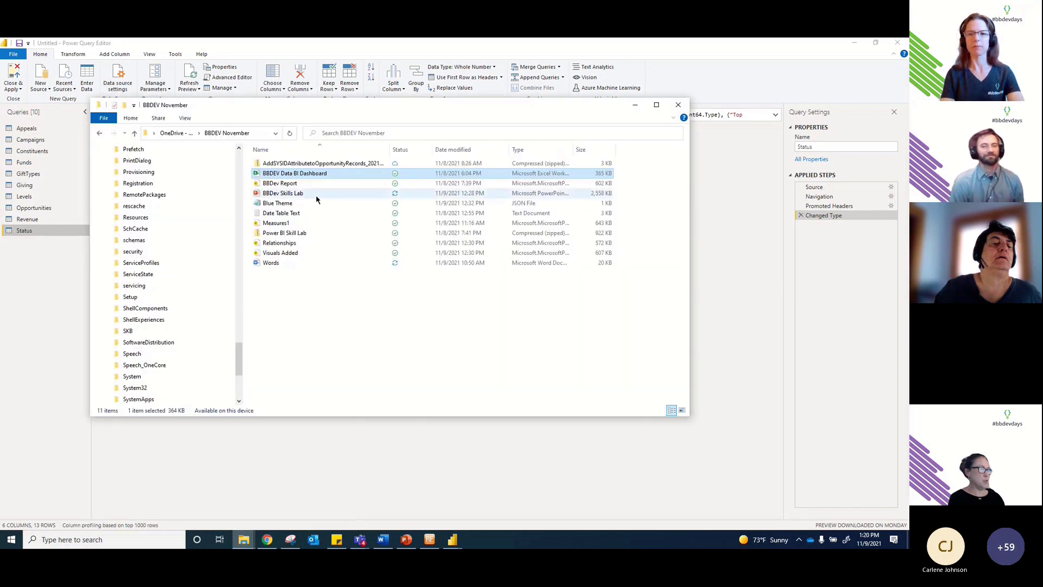
pyautogui.click(305, 214)
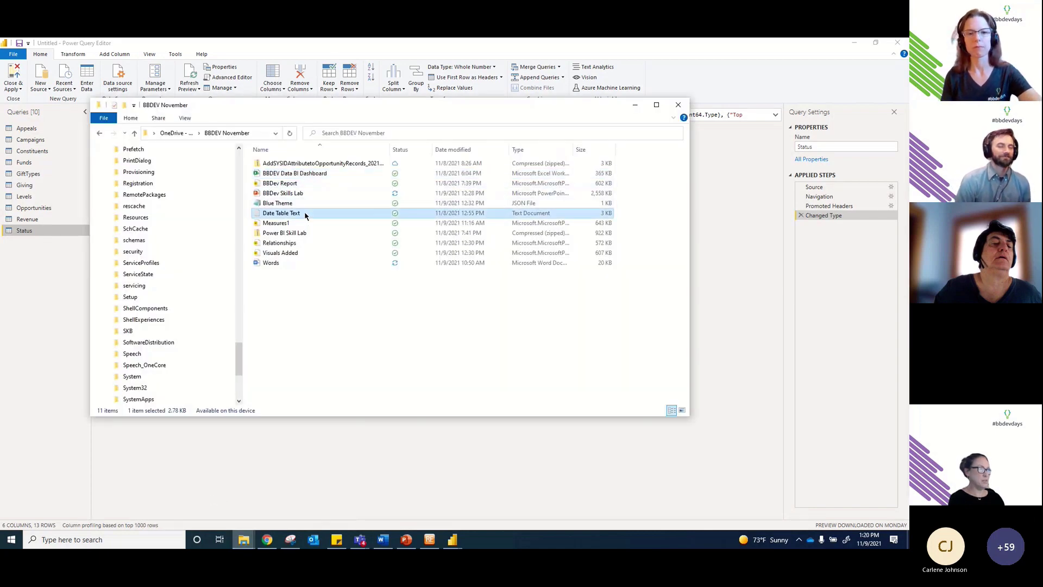
pyautogui.doubleClick(306, 215)
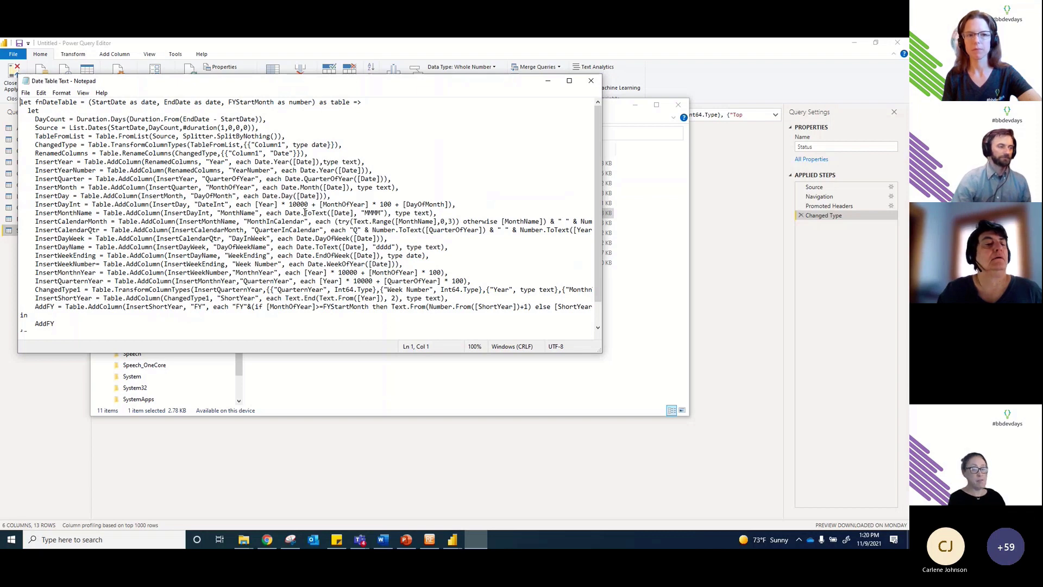
pyautogui.hotkey('ctrl', 'a')
pyautogui.hotkey('ctrl', 'c')
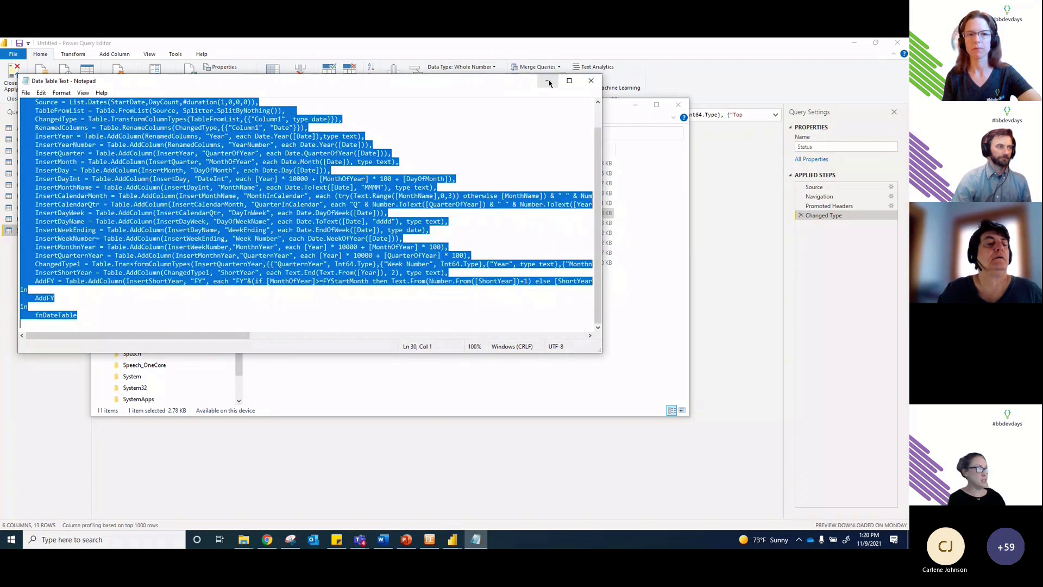
pyautogui.click(548, 80)
pyautogui.click(634, 106)
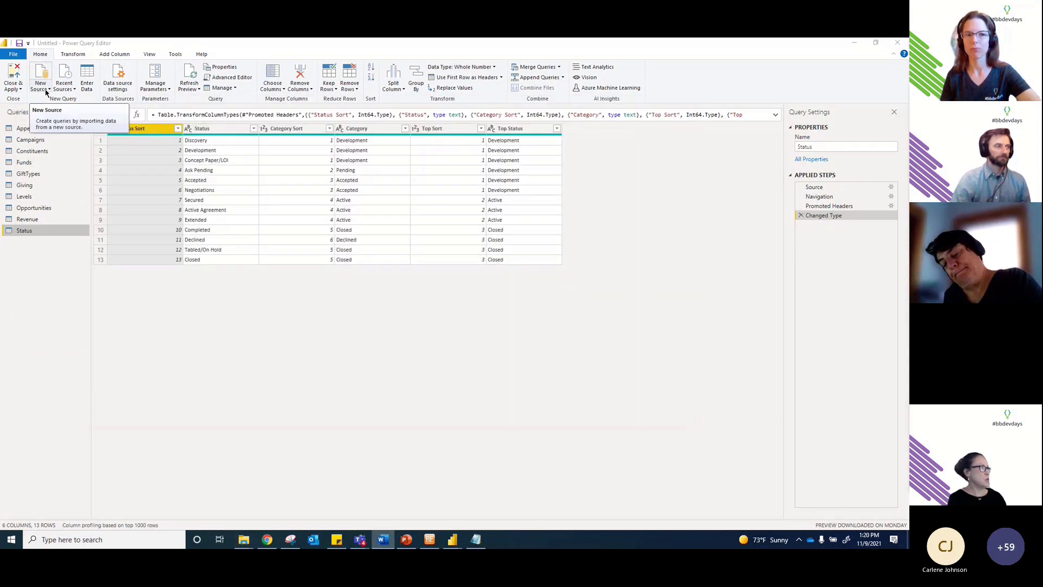
# Step: Create a blank Query1 and replace its starter code with the pasted fnDateTable function
pyautogui.click(47, 93)
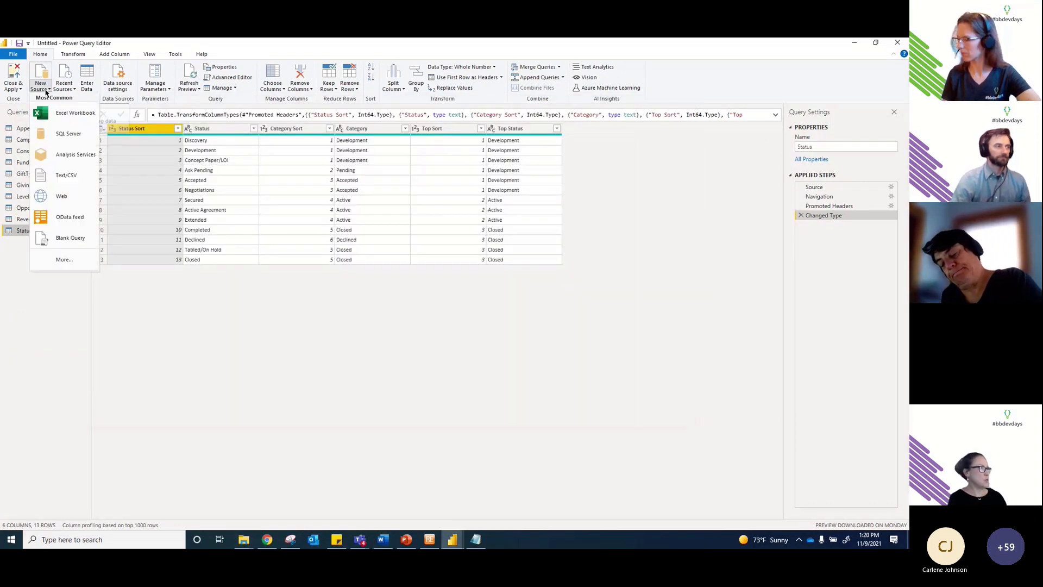
pyautogui.click(73, 238)
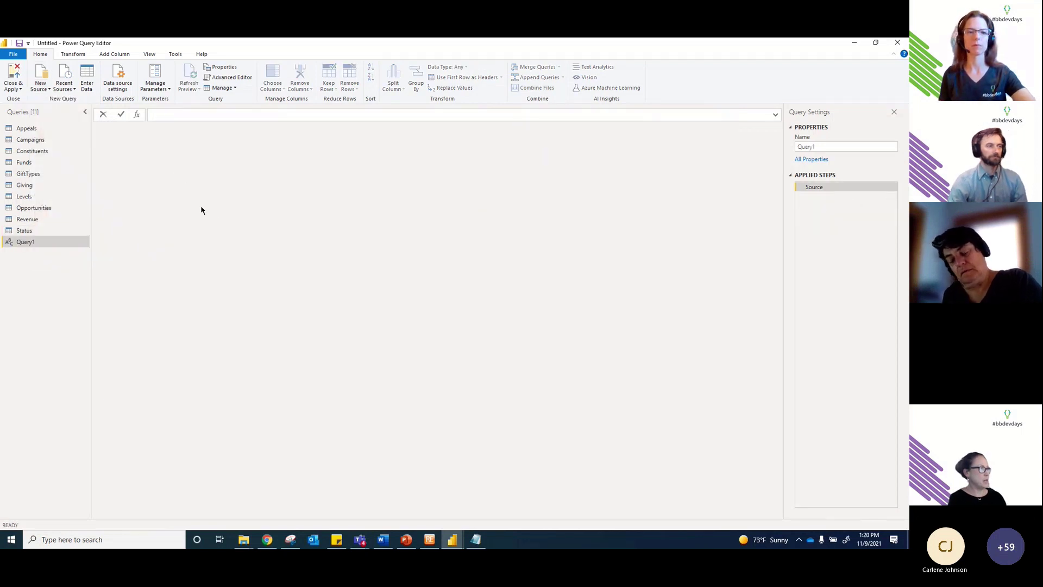
pyautogui.click(243, 79)
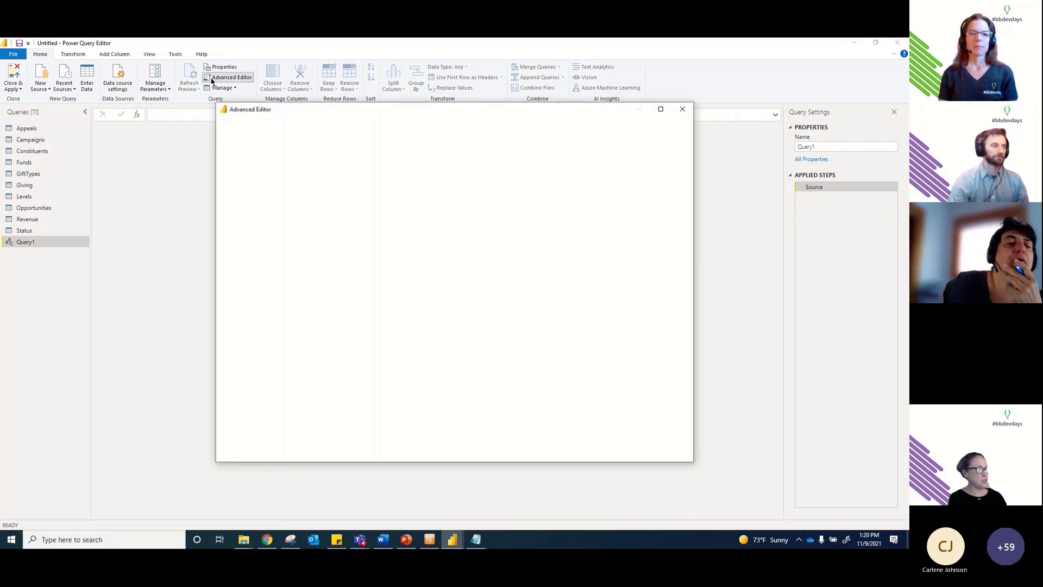
pyautogui.moveTo(269, 181); pyautogui.dragTo(224, 139)
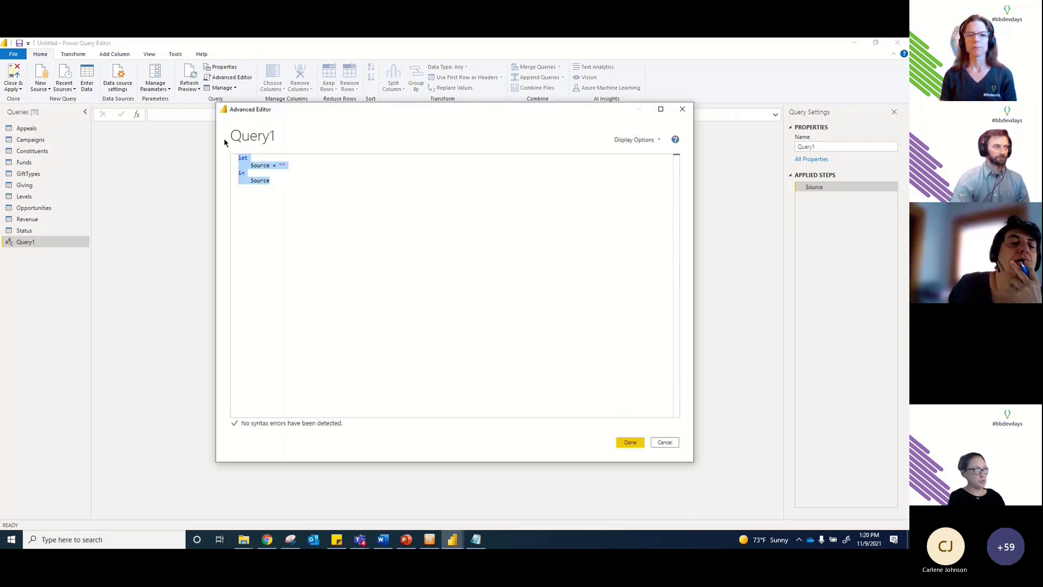
pyautogui.press('Delete')
pyautogui.hotkey('ctrl', 'v')
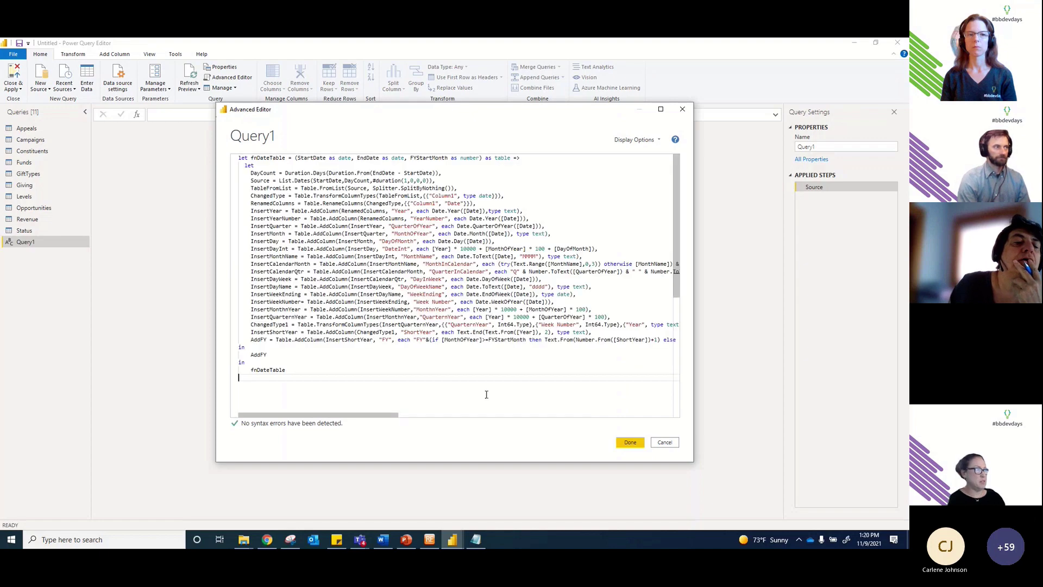
pyautogui.click(630, 442)
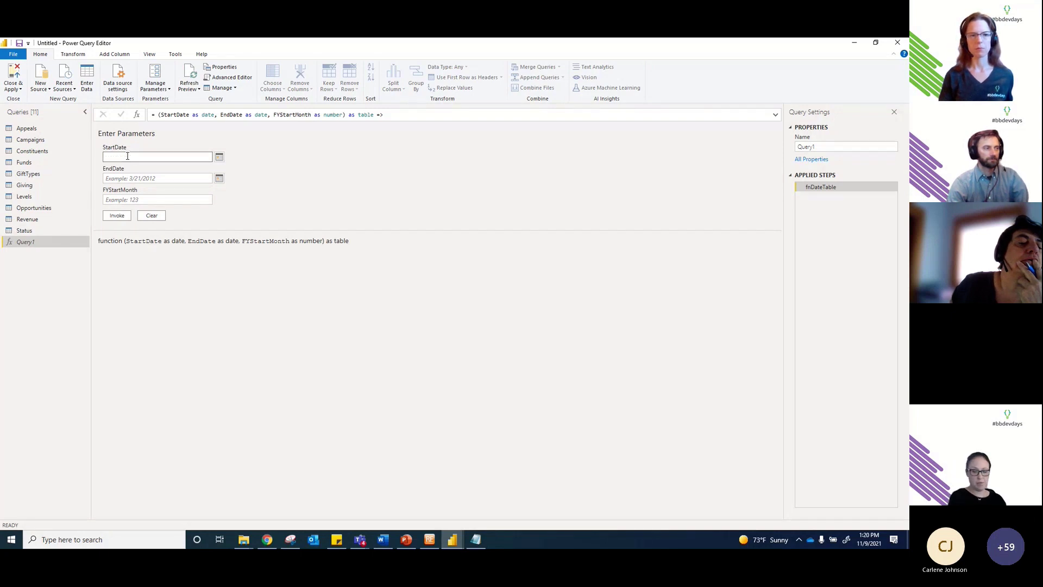
# Step: Enter StartDate 7/1/2019, EndDate 6/30/2023 and FYStartMonth 7 as the function parameters
pyautogui.write('/1/2019')
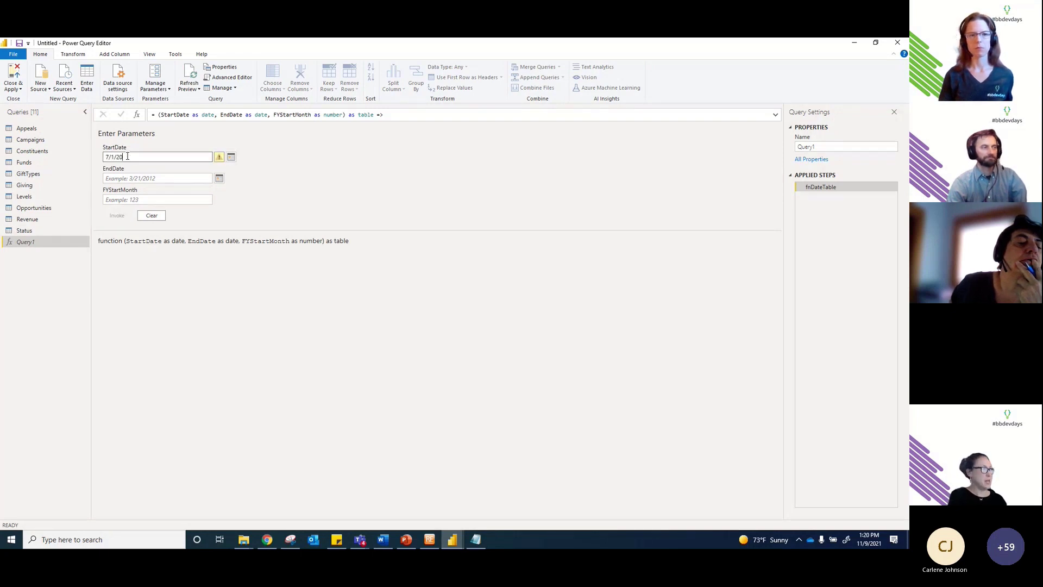
pyautogui.click(128, 179)
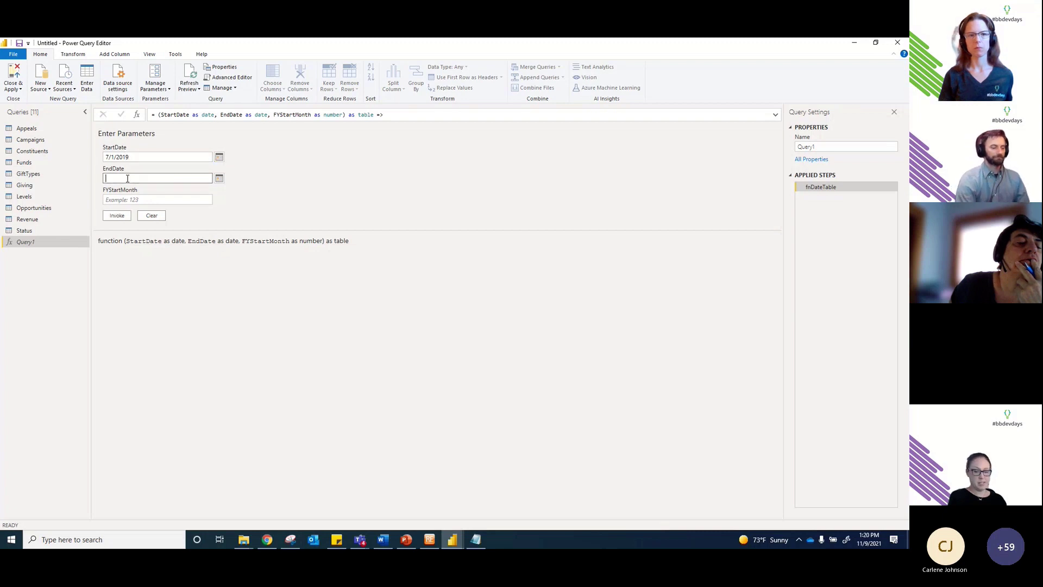
pyautogui.write('6/30/')
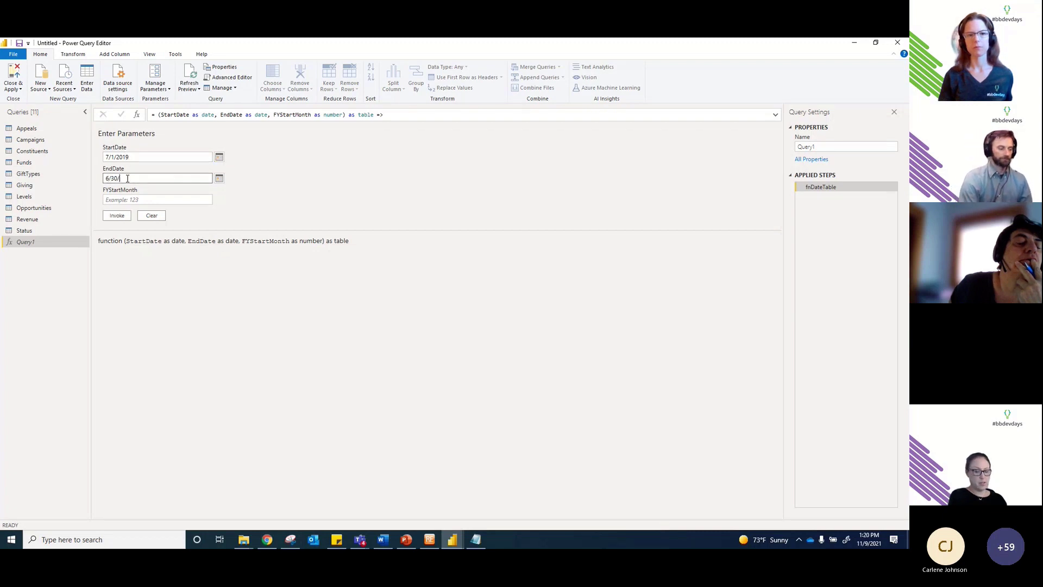
pyautogui.write('2023')
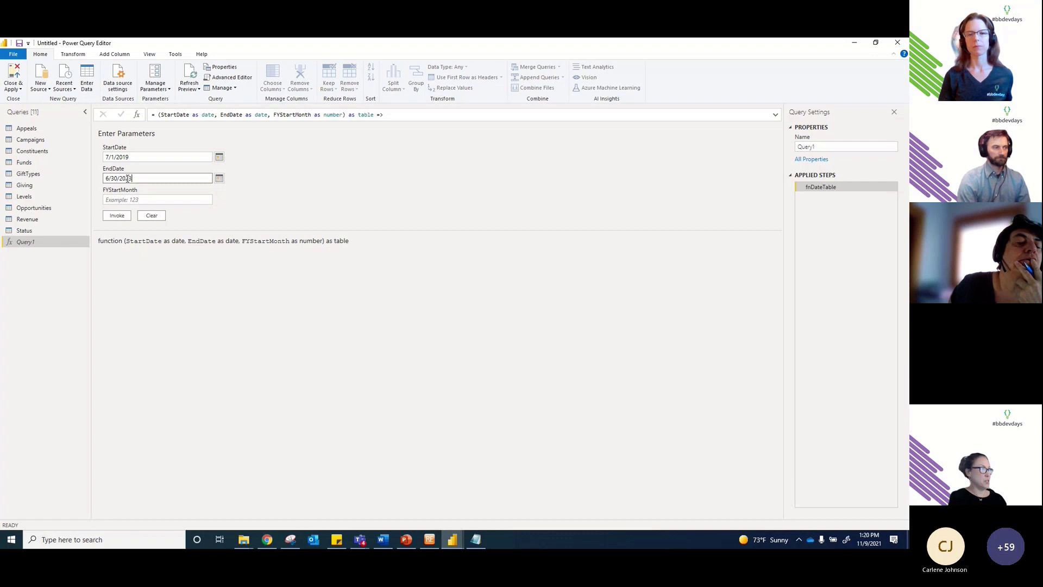
pyautogui.click(152, 199)
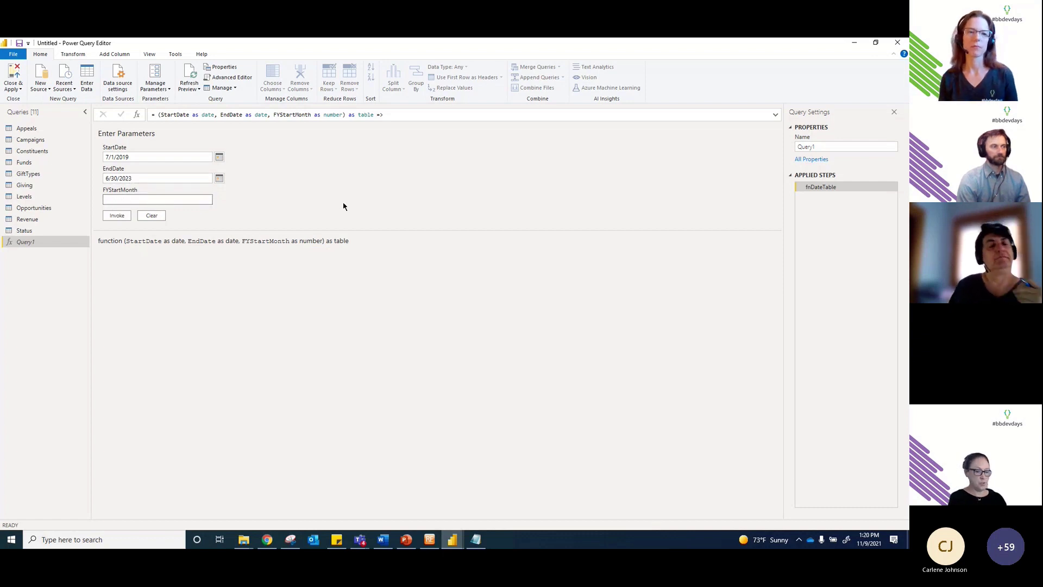
pyautogui.write('7')
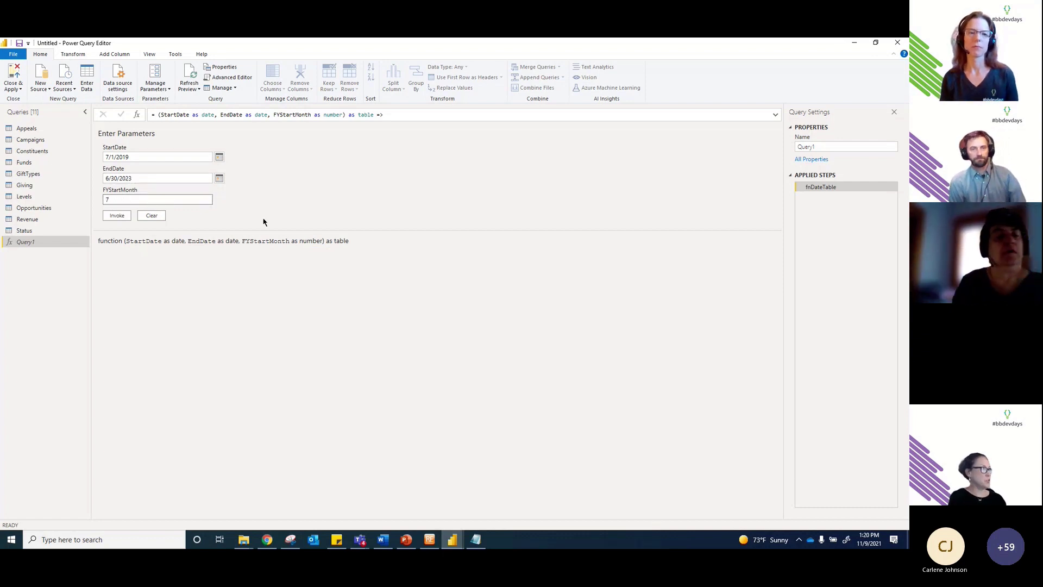
# Step: Invoke the function and rename the resulting Invoked Function query to Calendar
pyautogui.click(117, 216)
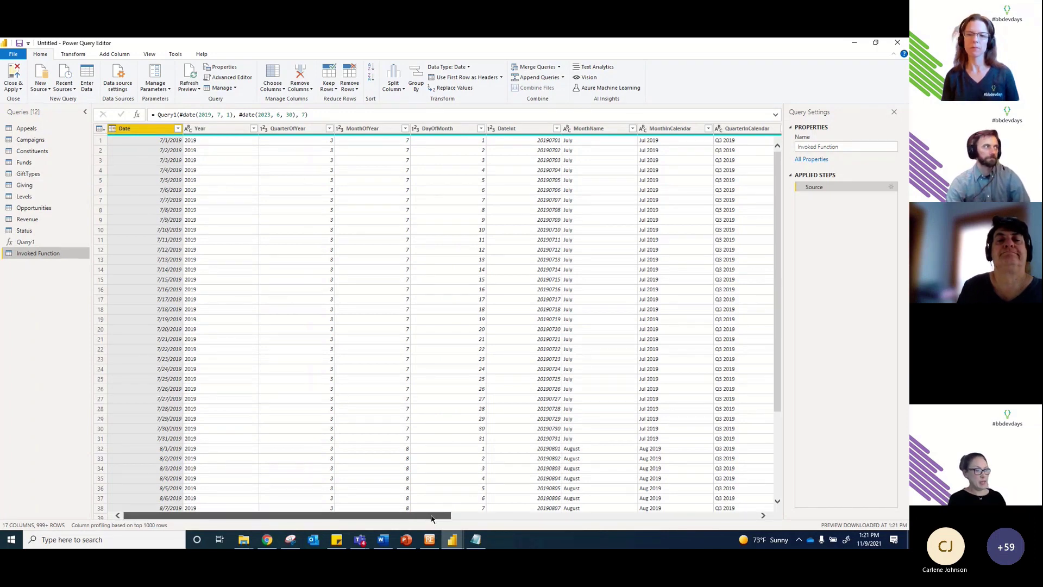
pyautogui.moveTo(432, 519); pyautogui.dragTo(362, 529)
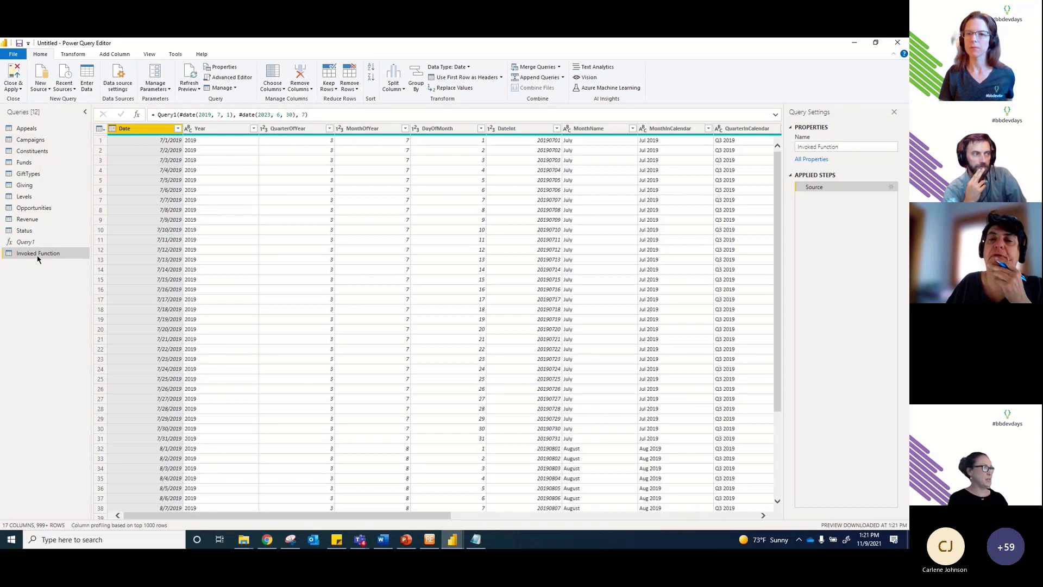
pyautogui.doubleClick(38, 254)
pyautogui.write('Calendar')
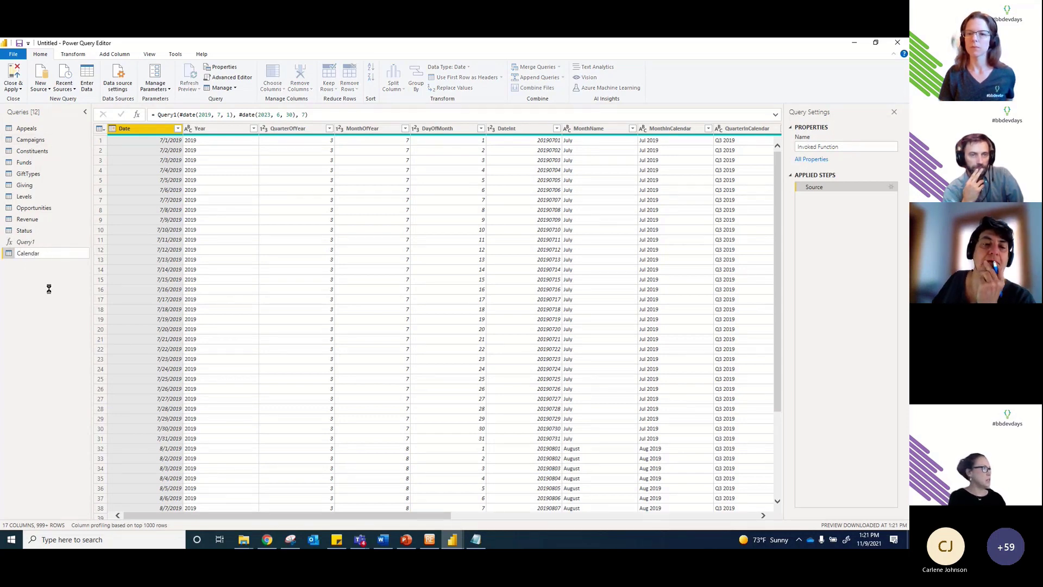
pyautogui.press('Return')
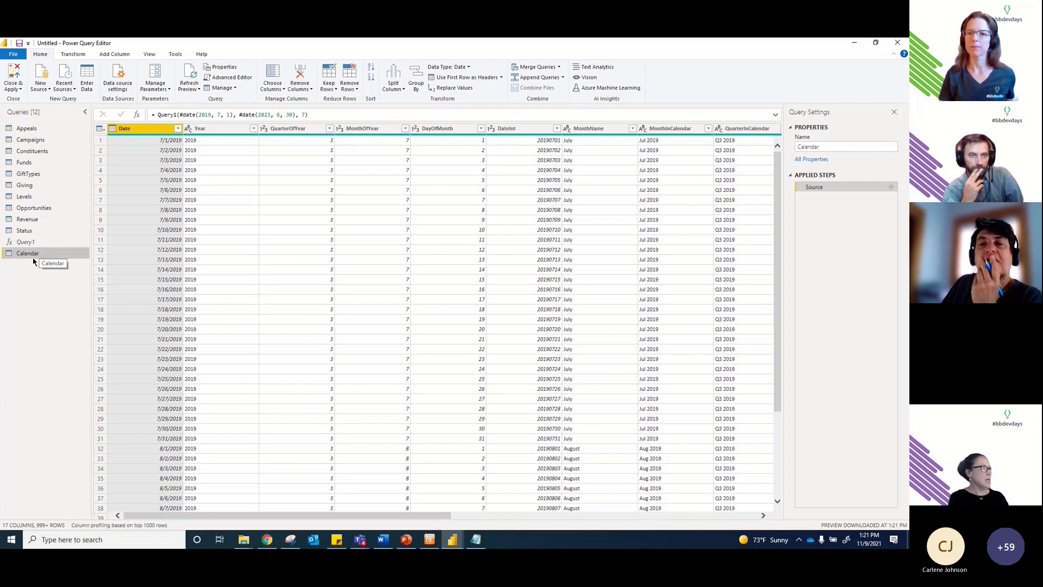
pyautogui.hotkey('alt', 'Tab')
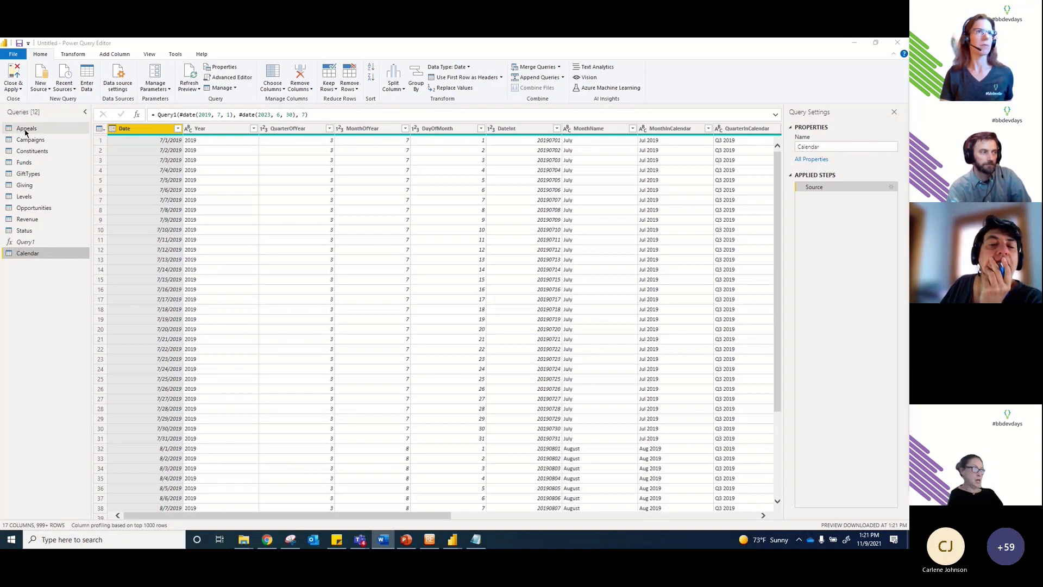
# Step: In the Appeals query, change Appeal ID to Text, replacing the current type
pyautogui.click(25, 130)
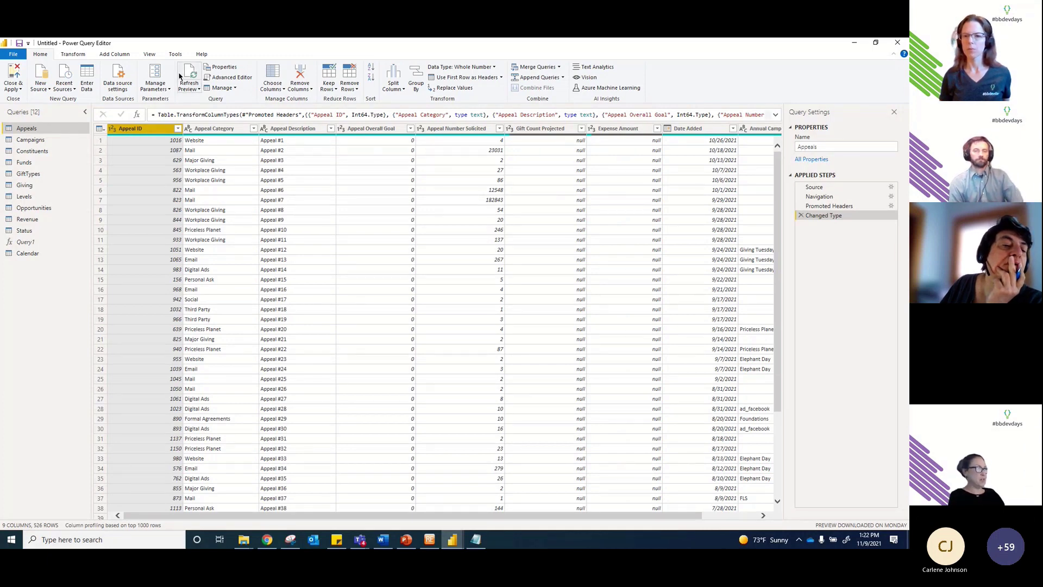
pyautogui.click(72, 55)
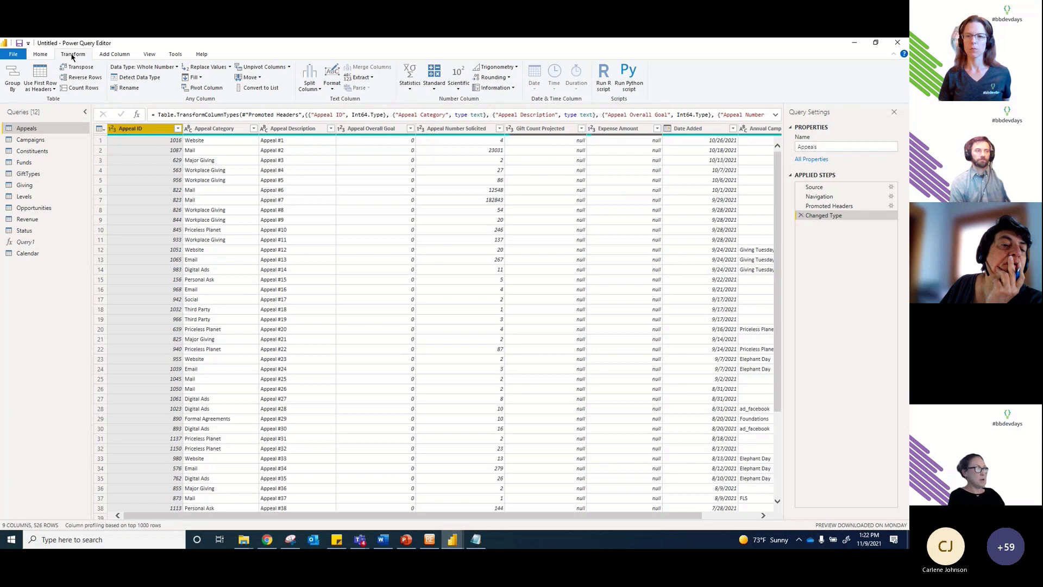
pyautogui.click(158, 69)
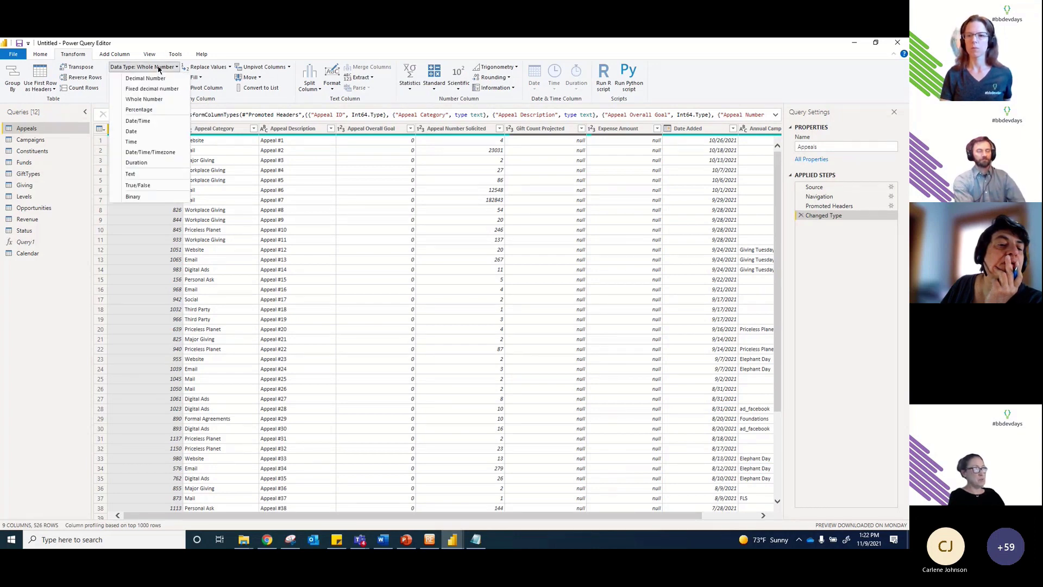
pyautogui.click(149, 169)
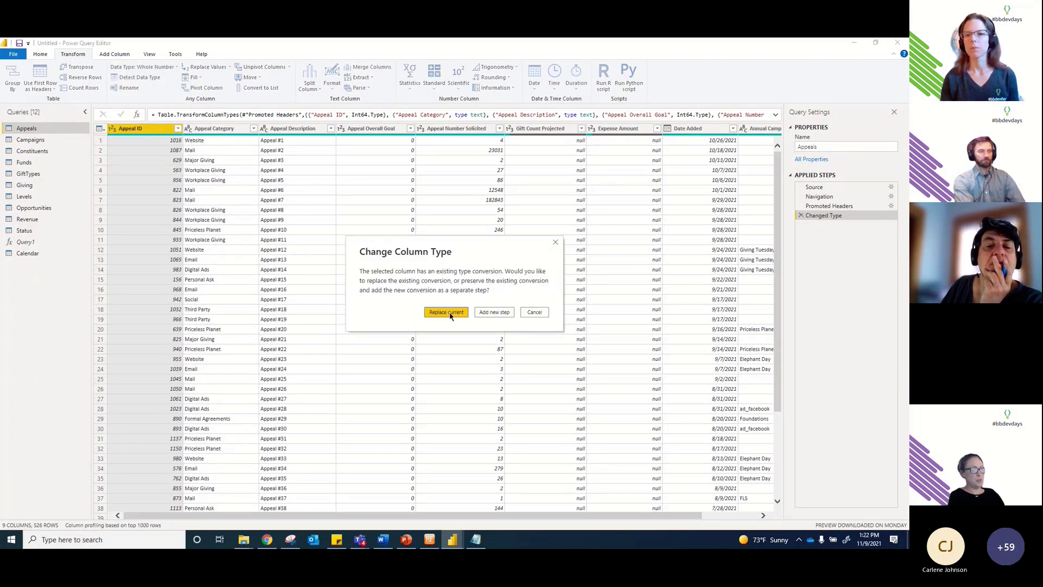
pyautogui.click(447, 312)
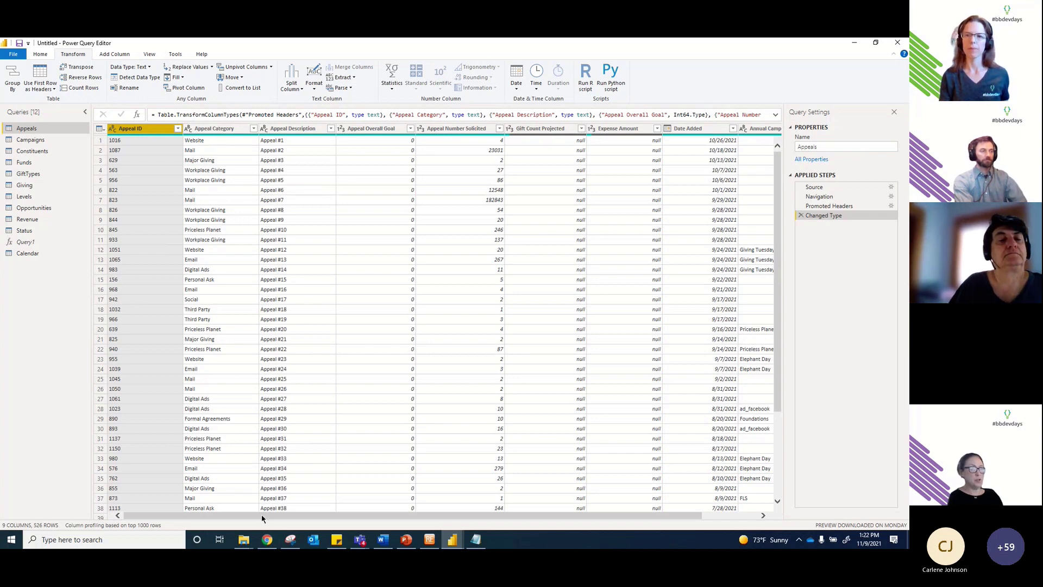
# Step: Check the column types, then make Appeal Overall Goal a Fixed decimal number, replacing the current type
pyautogui.moveTo(263, 517); pyautogui.dragTo(311, 520)
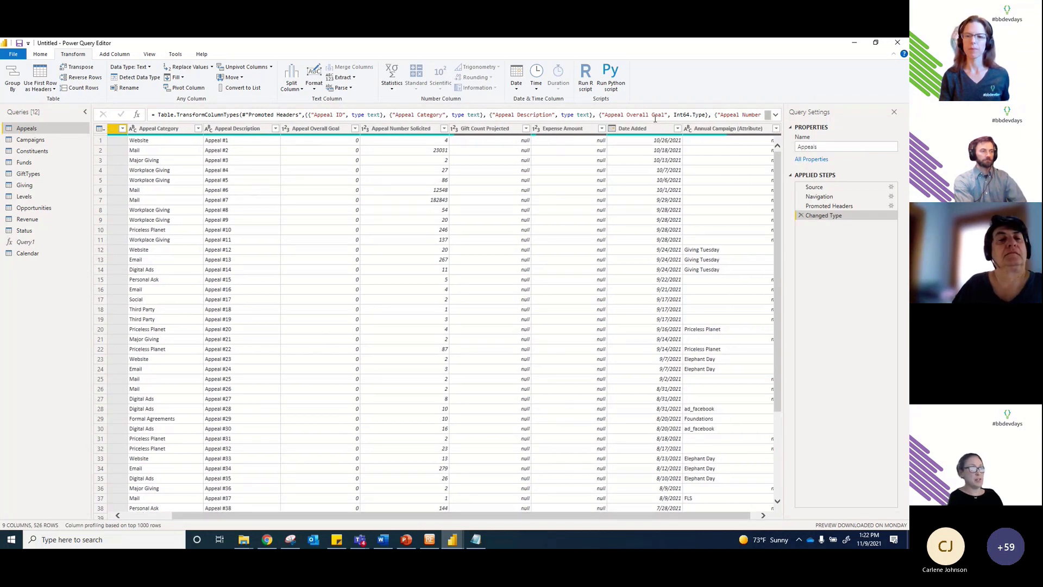
pyautogui.click(624, 130)
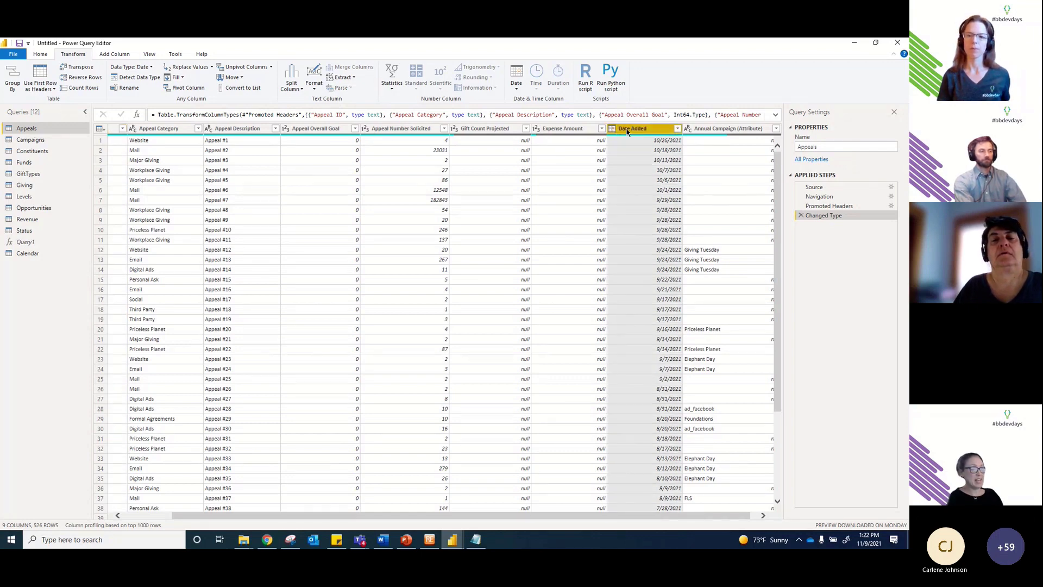
pyautogui.click(552, 133)
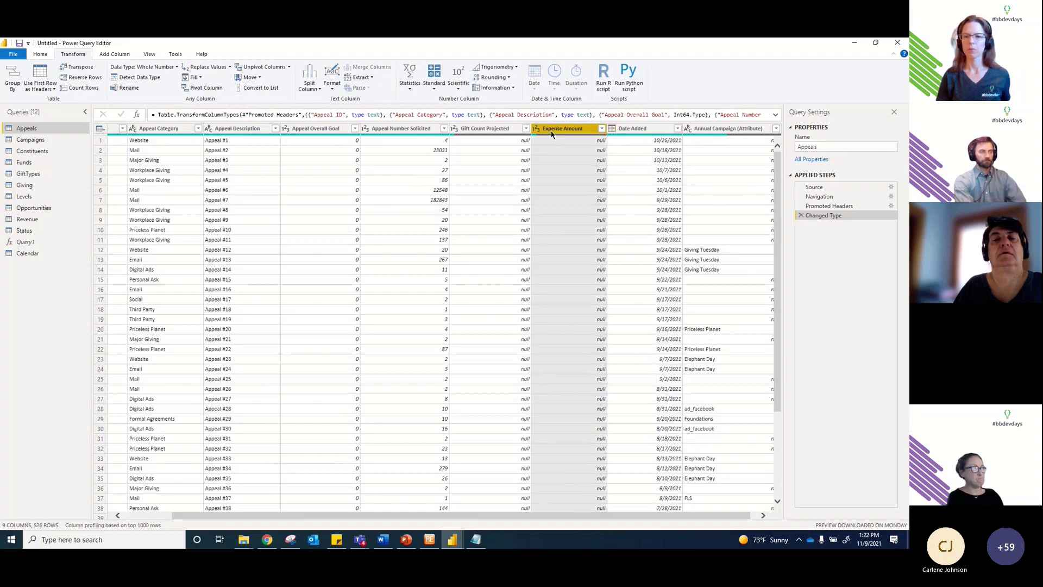
pyautogui.click(402, 129)
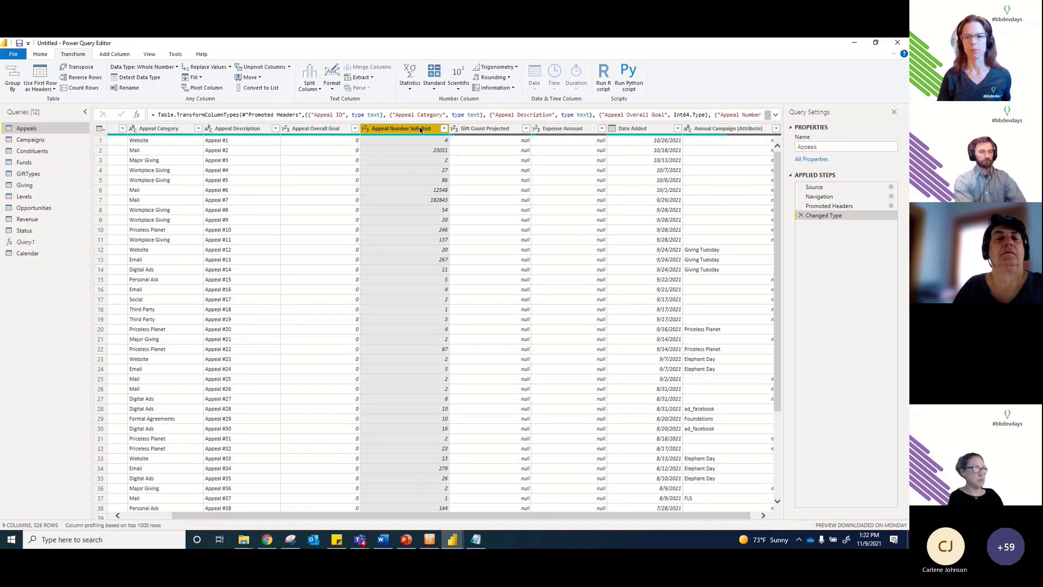
pyautogui.click(313, 129)
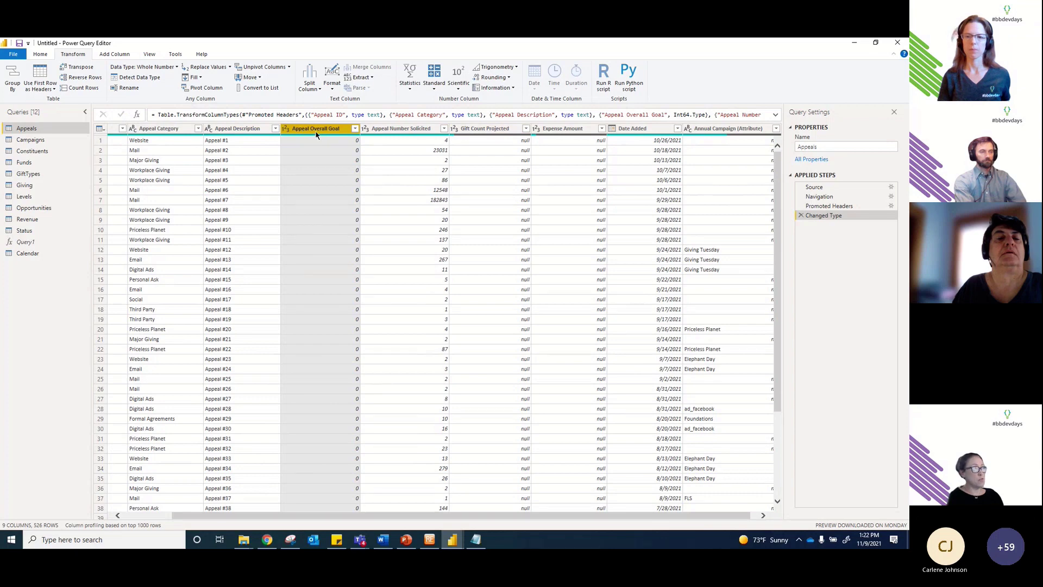
pyautogui.click(169, 69)
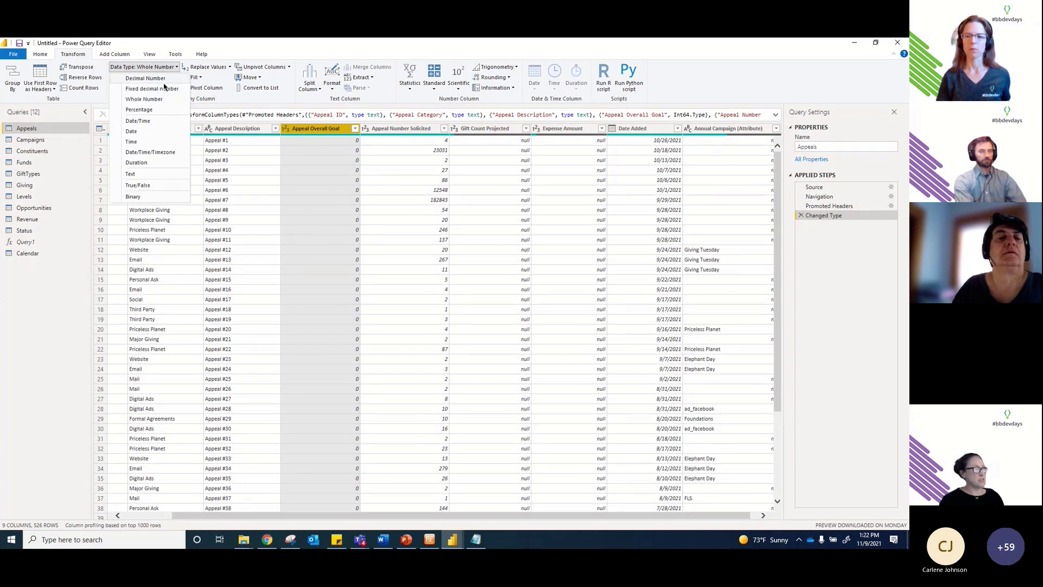
pyautogui.click(166, 90)
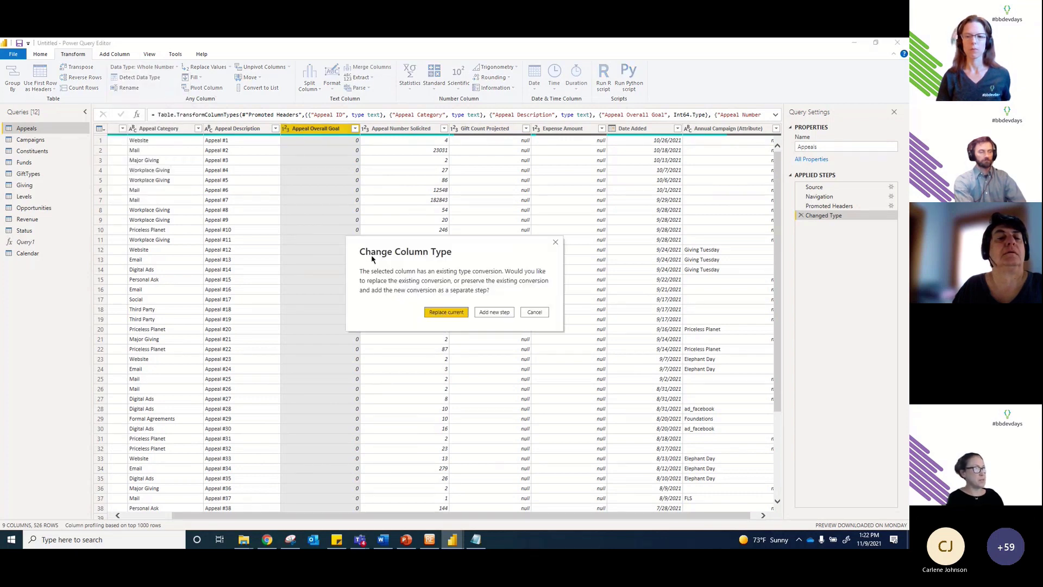
pyautogui.click(445, 313)
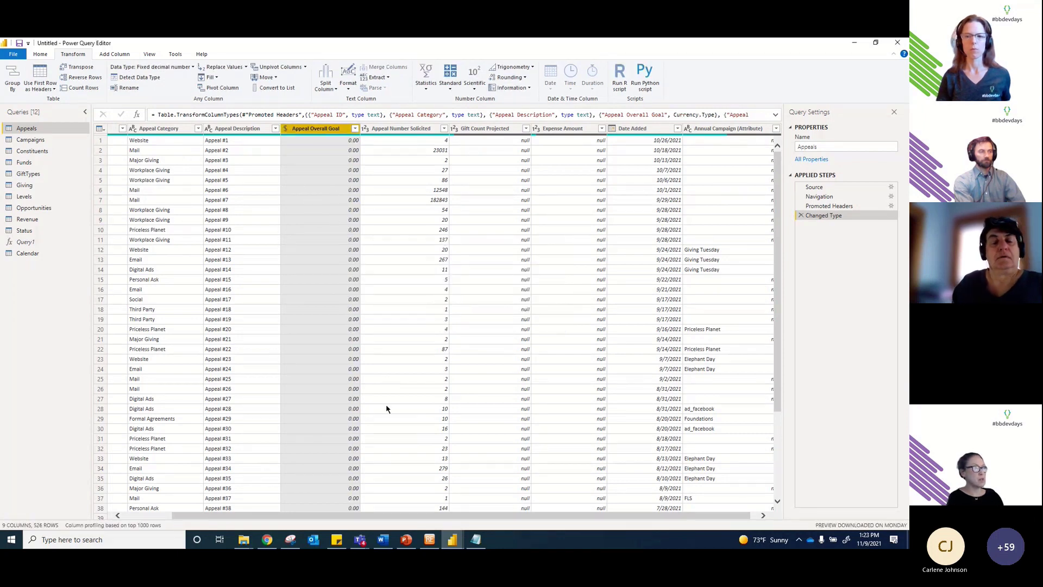
pyautogui.moveTo(416, 516); pyautogui.dragTo(359, 514)
# Step: In the Campaigns query, change Campaign ID to Text, replacing the current type
pyautogui.click(48, 140)
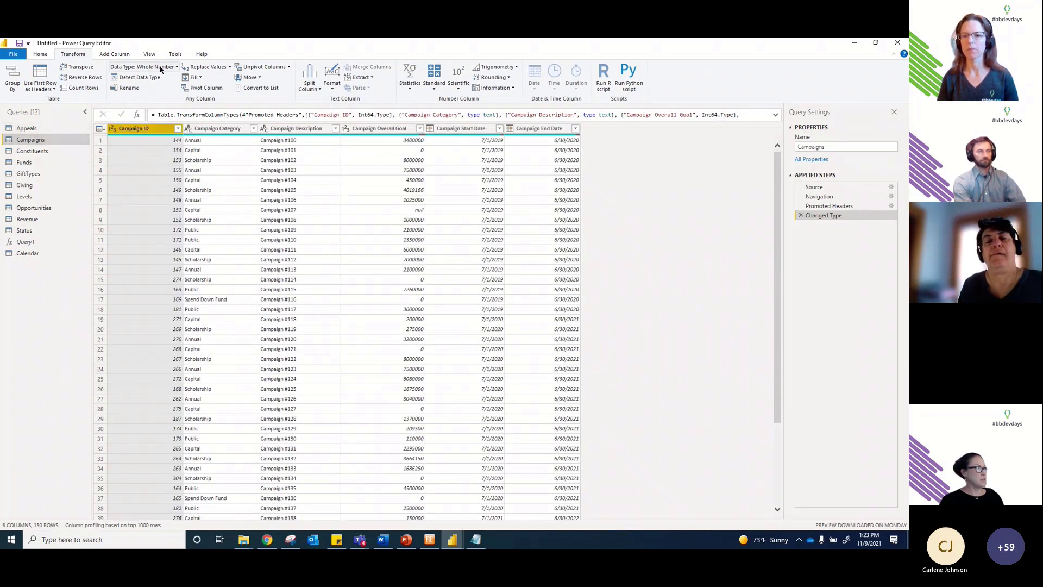
pyautogui.click(162, 68)
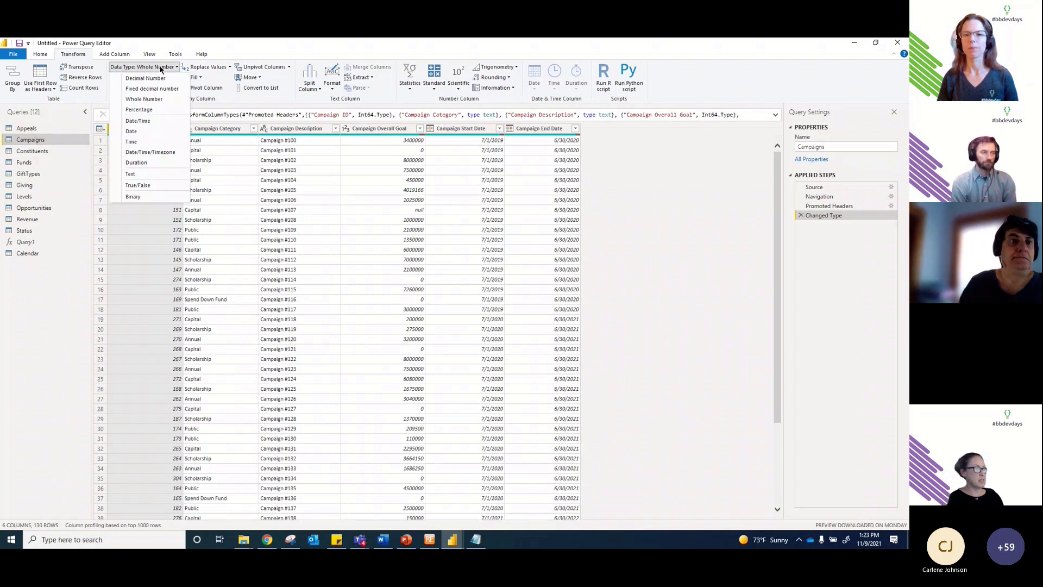
pyautogui.click(131, 174)
pyautogui.click(441, 310)
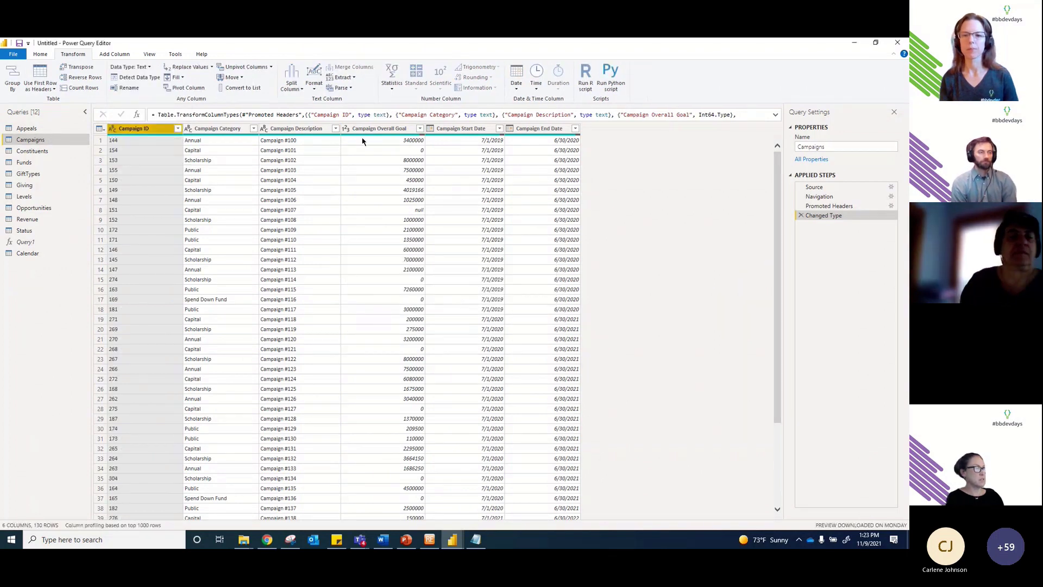
# Step: Make Campaign Overall Goal a Fixed decimal number, replacing the current type
pyautogui.click(378, 129)
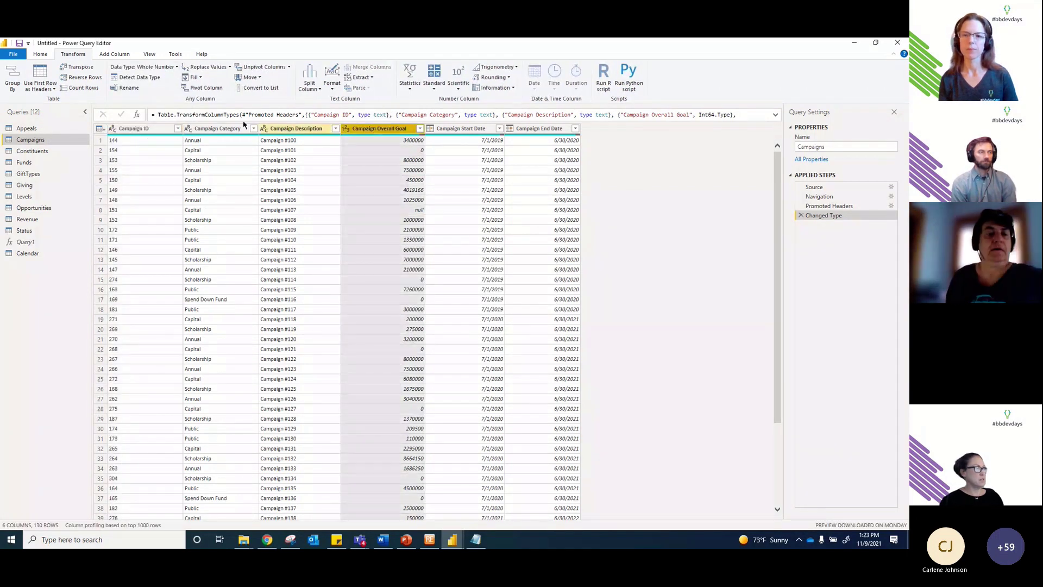
pyautogui.click(165, 69)
pyautogui.click(160, 90)
pyautogui.click(446, 312)
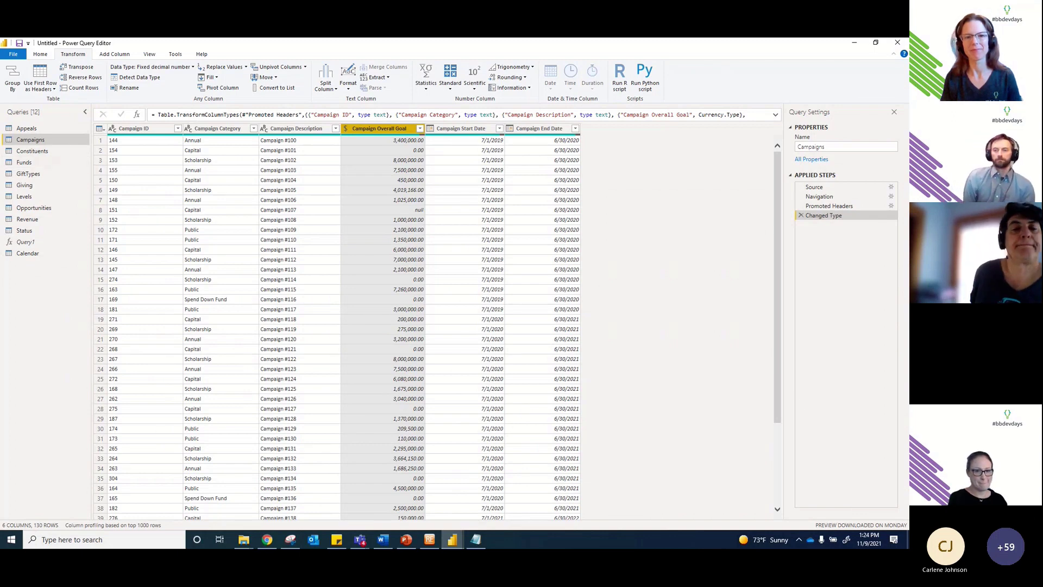
pyautogui.hotkey('alt', 'Tab')
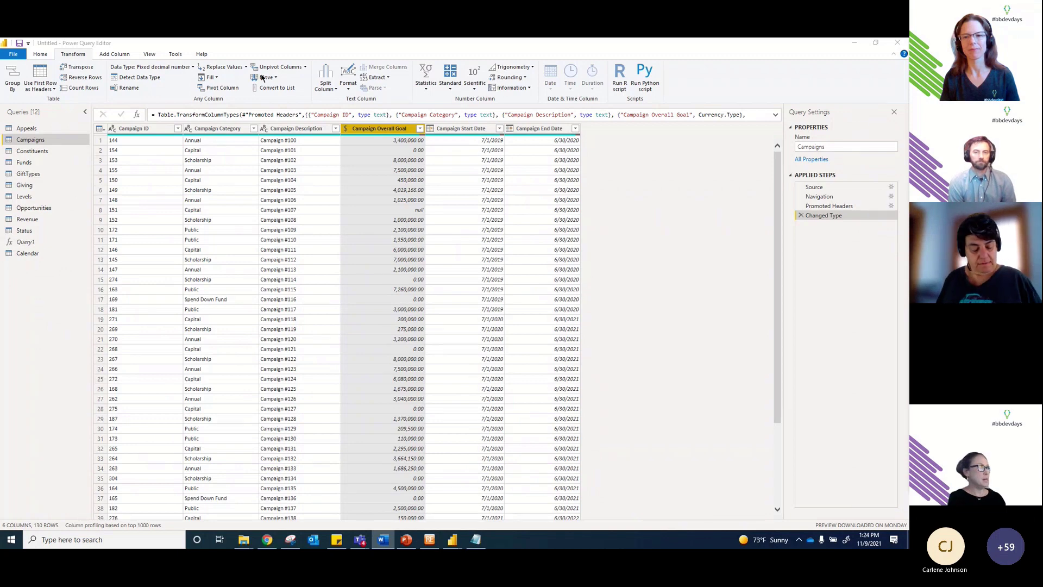
# Step: Look over the Giving and Campaigns tables, then show the Opportunities query's 342 rows
pyautogui.click(134, 130)
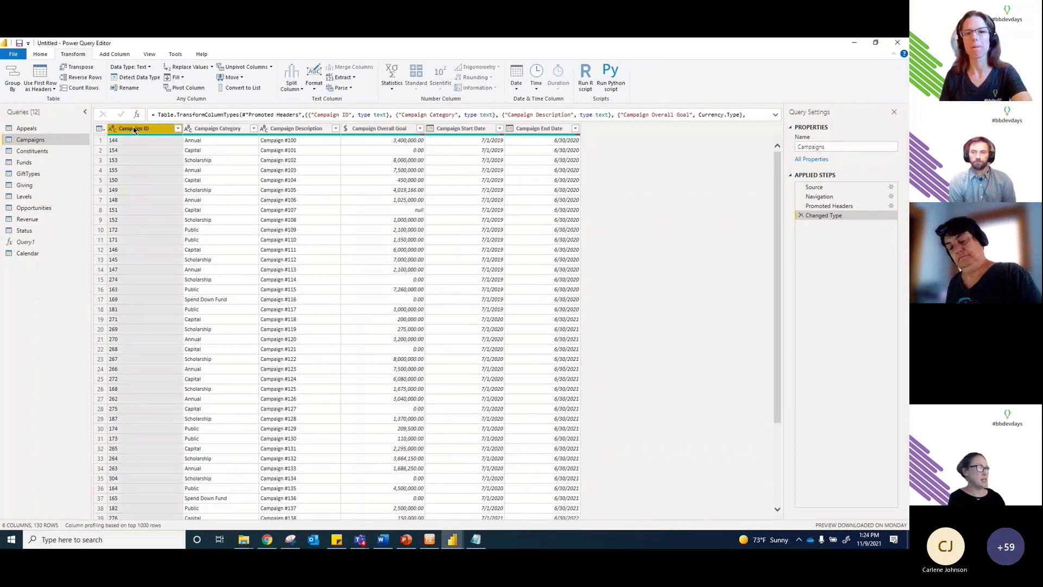
pyautogui.click(27, 186)
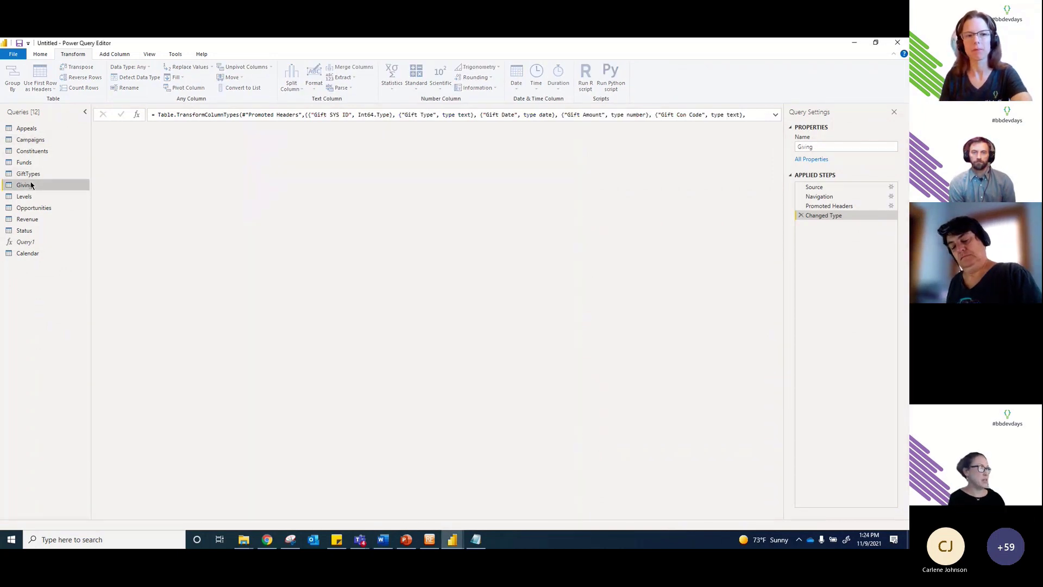
pyautogui.click(674, 131)
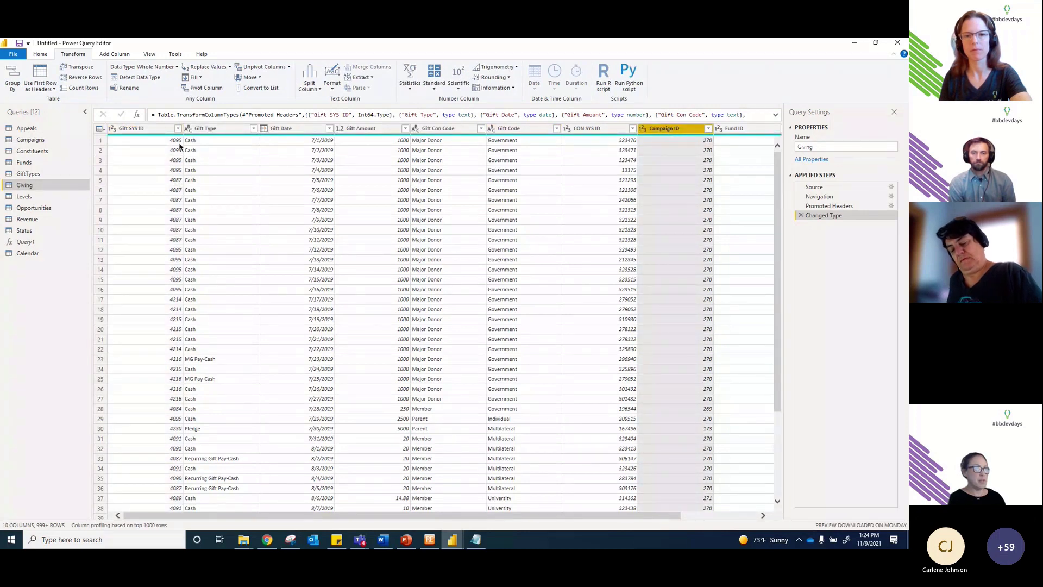
pyautogui.click(43, 140)
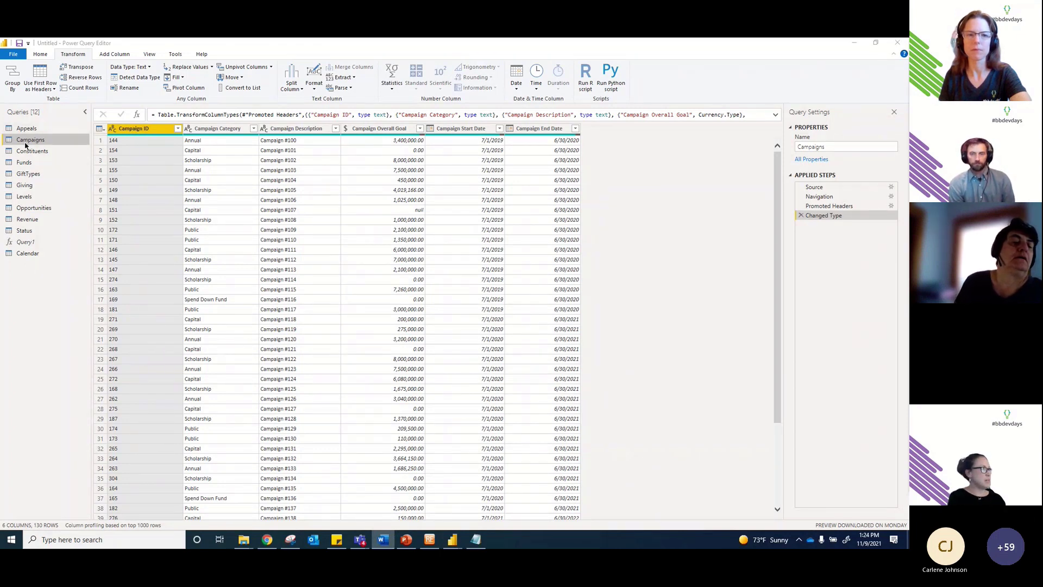
pyautogui.click(34, 209)
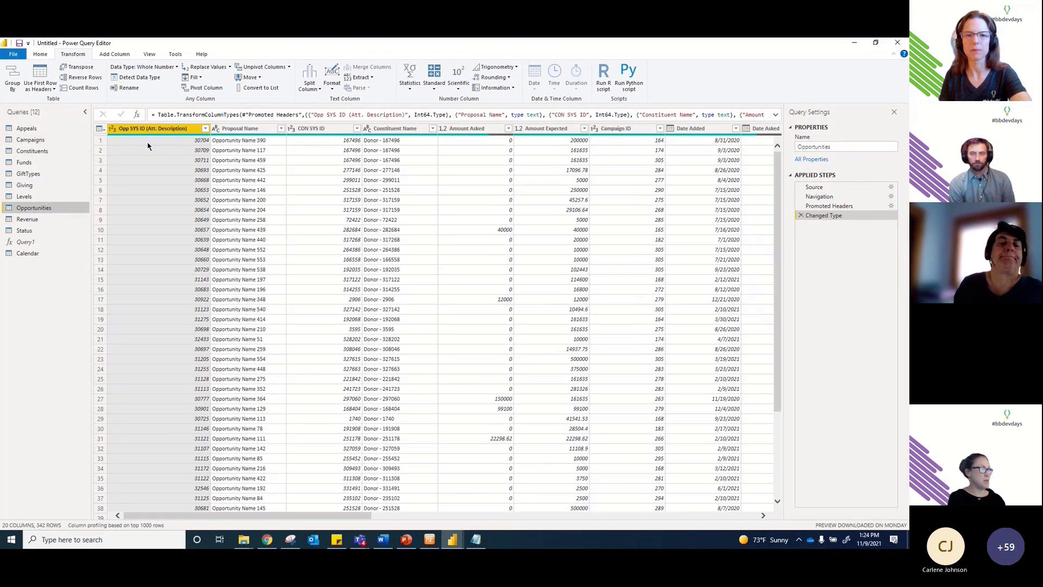
# Step: Change Opp SYS ID (Att. Description) to Text, replacing its existing whole-number type
pyautogui.click(149, 67)
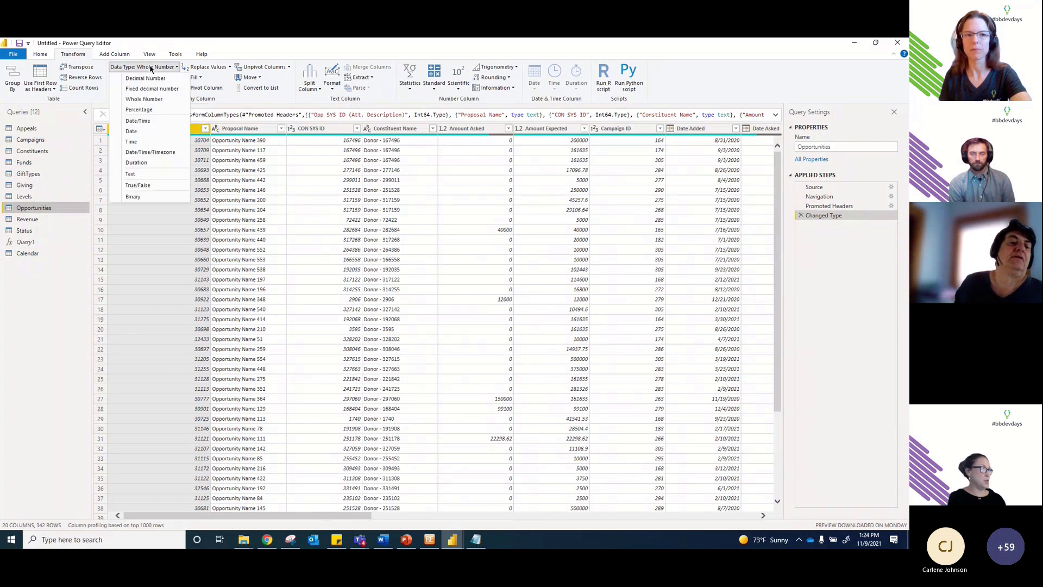
pyautogui.click(146, 172)
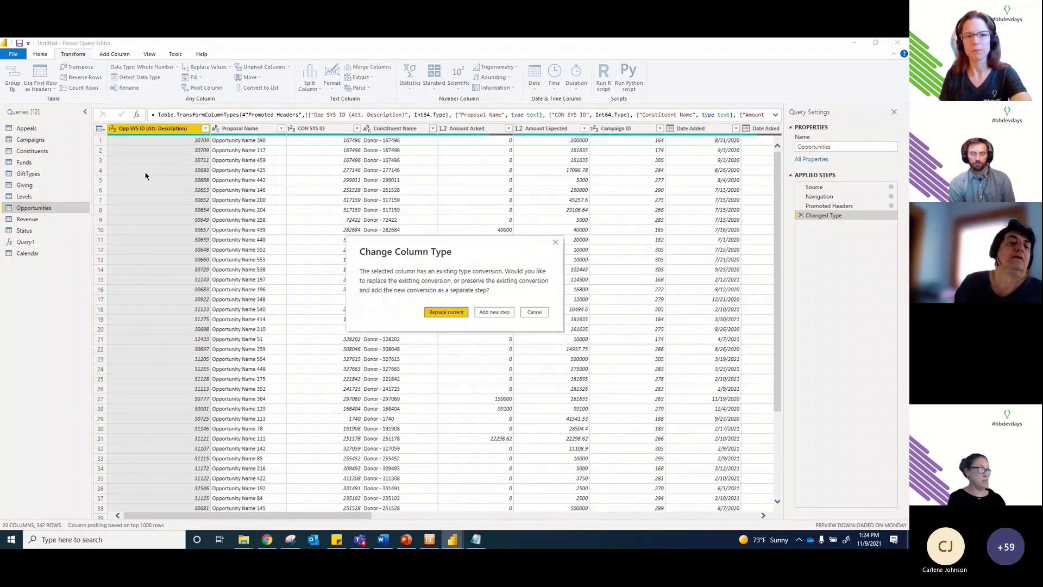
pyautogui.click(451, 311)
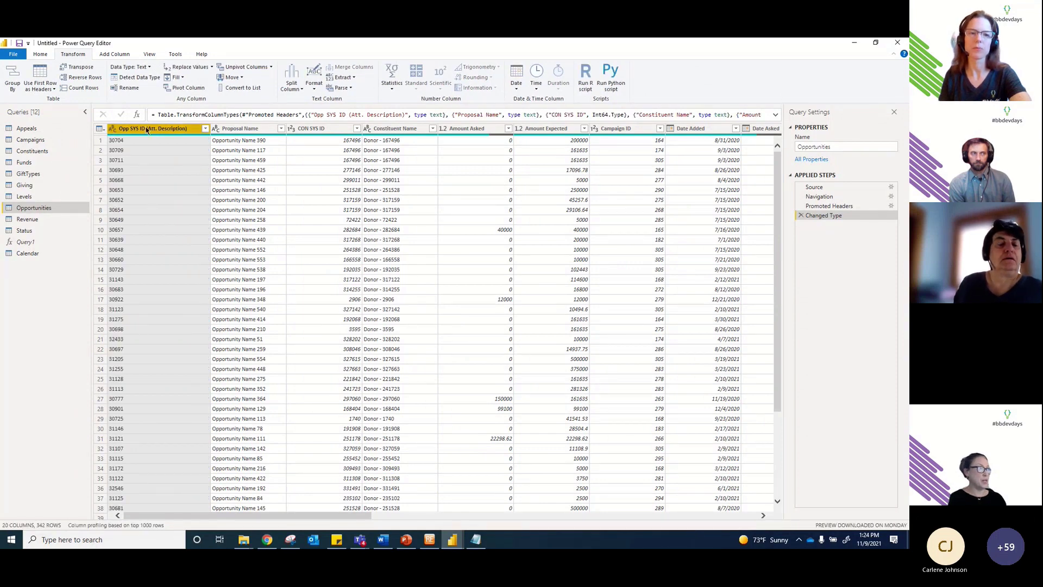
# Step: Scroll across the Opportunities grid and select the Rating column
pyautogui.click(329, 280)
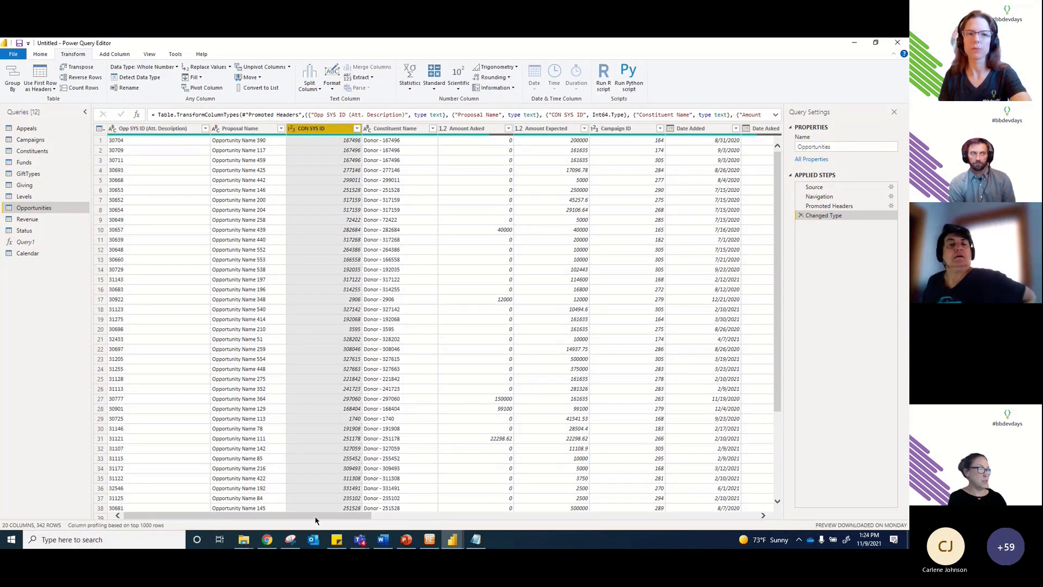
pyautogui.moveTo(318, 514); pyautogui.dragTo(578, 512)
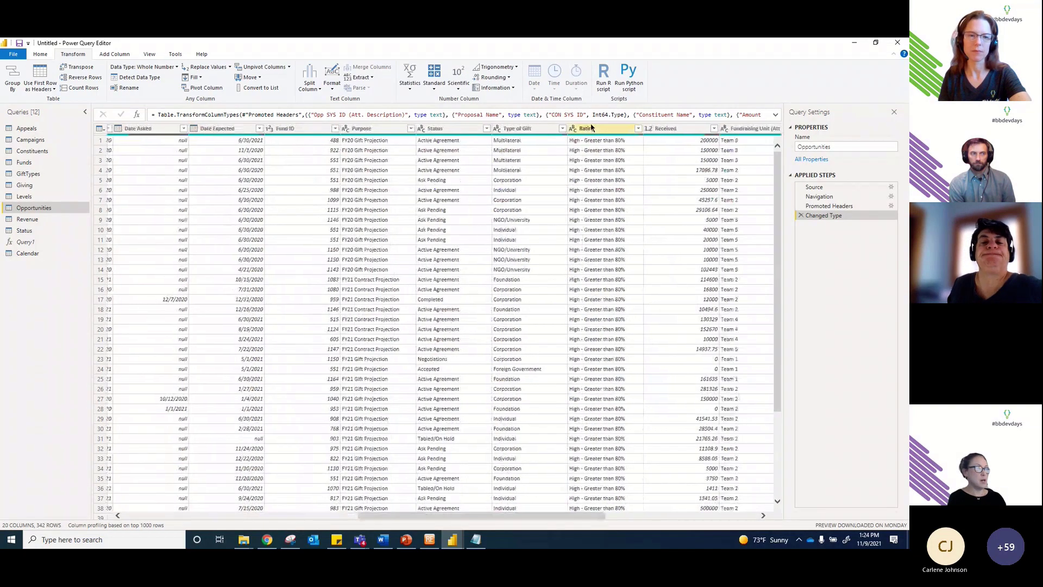
pyautogui.click(607, 131)
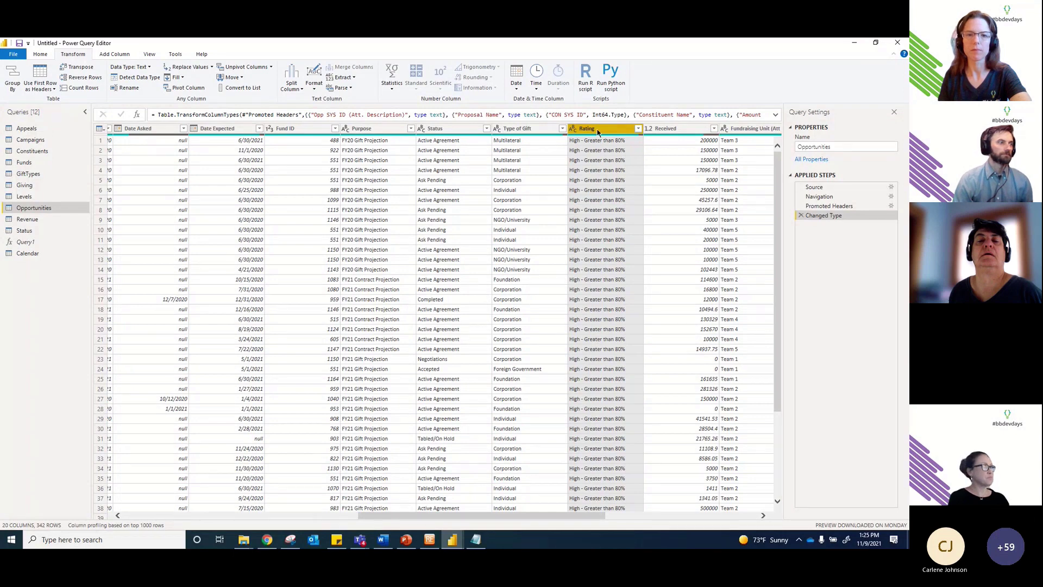
# Step: Split Rating at each '-' custom delimiter into Rating.1 and Rating.2
pyautogui.click(291, 86)
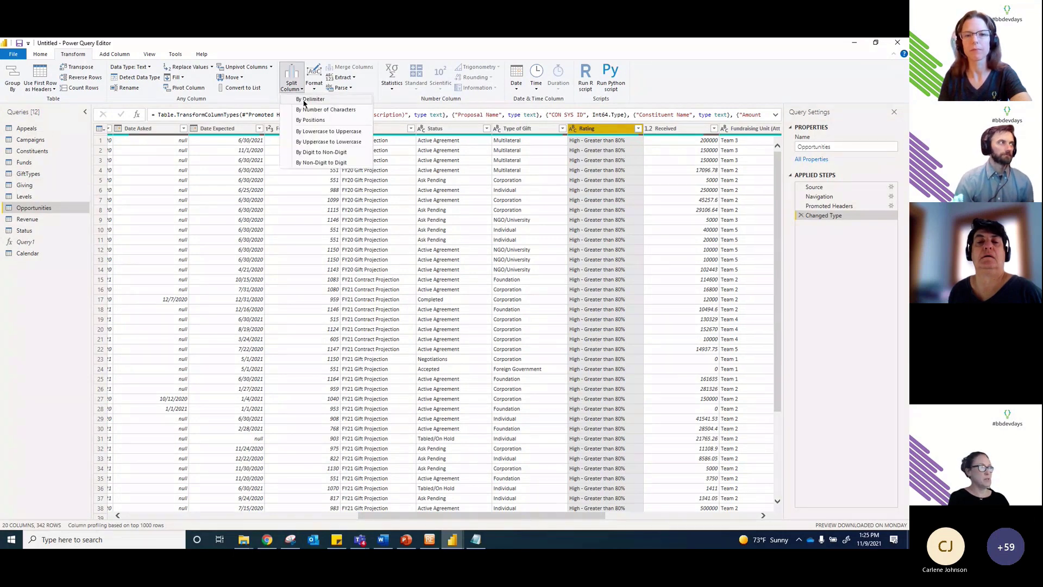
pyautogui.click(306, 100)
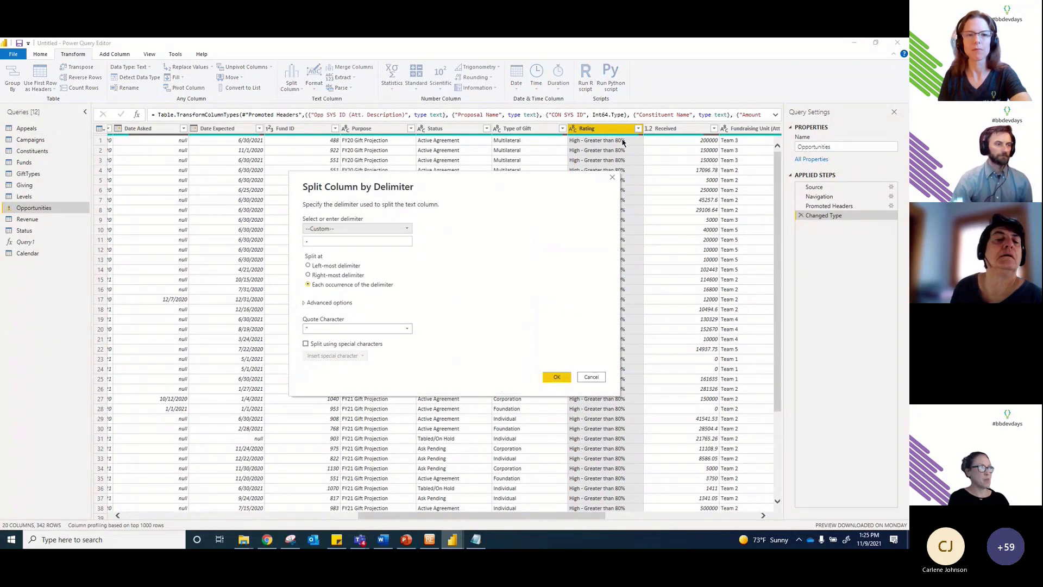
pyautogui.click(308, 241)
pyautogui.write('-')
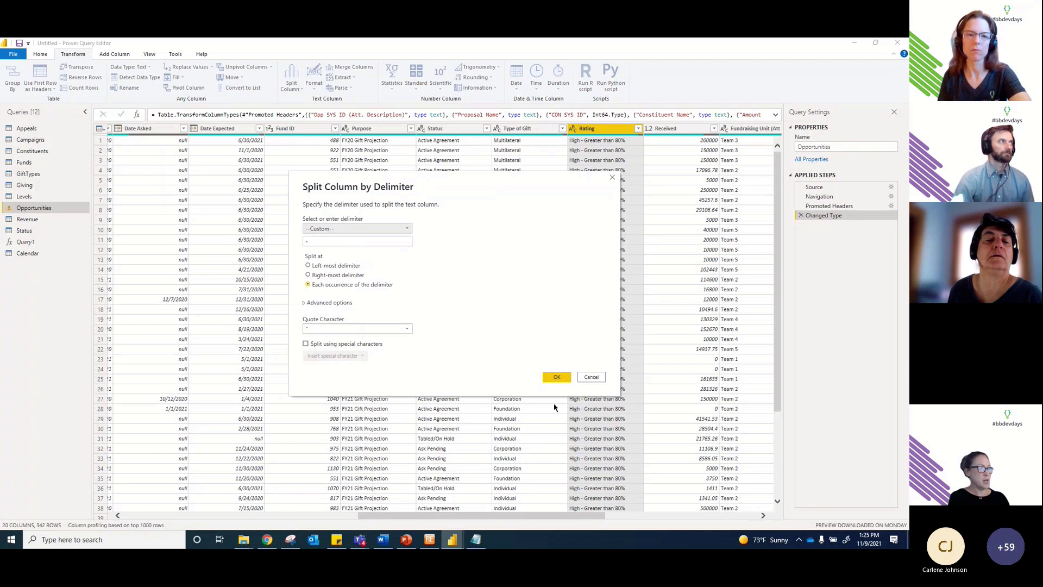
pyautogui.click(557, 377)
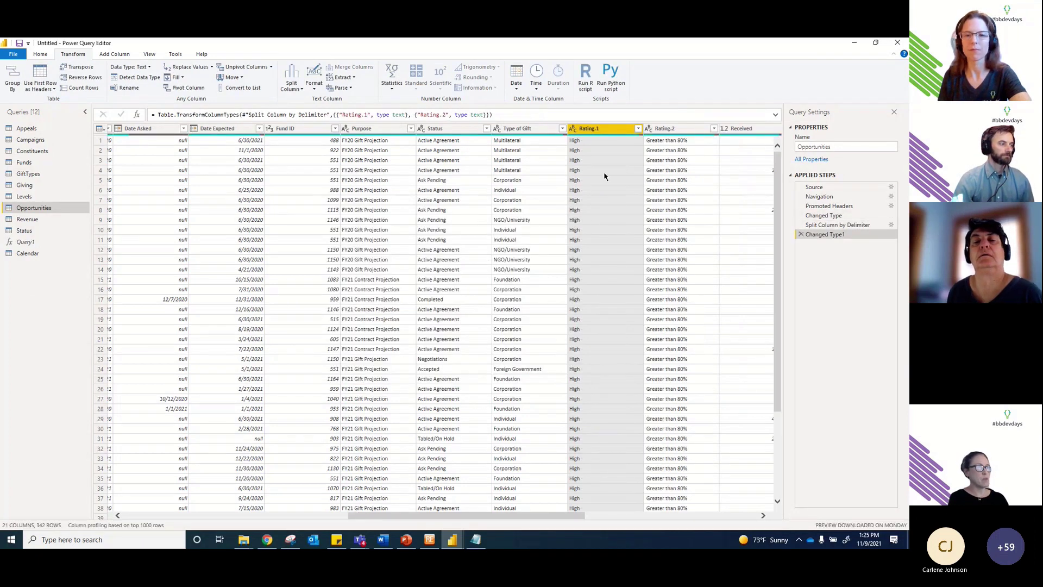
# Step: Apply Transform > Trim to the Rating.1 column, adding a Trimmed Text step
pyautogui.rightClick(602, 129)
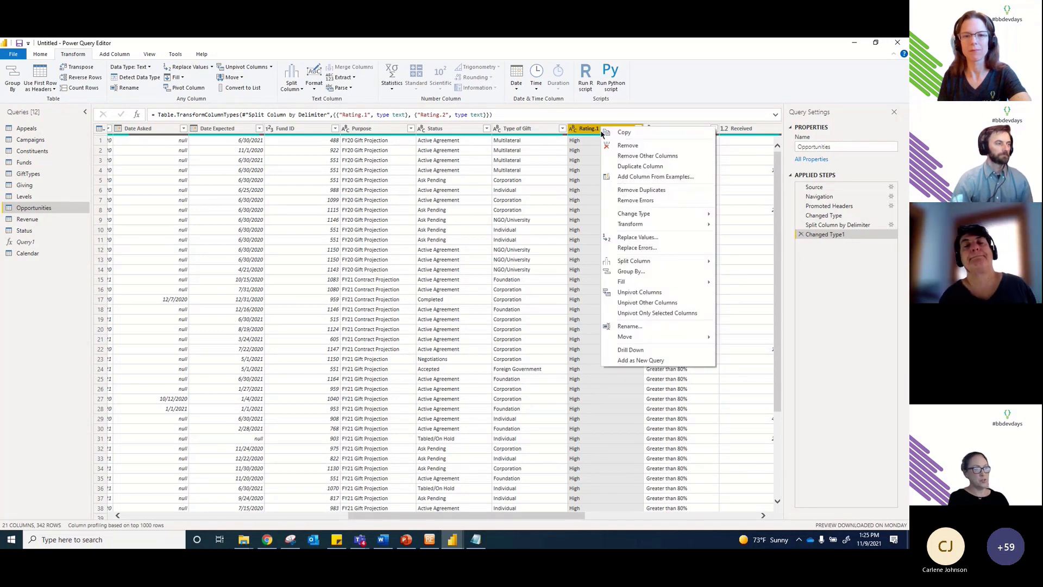
pyautogui.moveTo(646, 224)
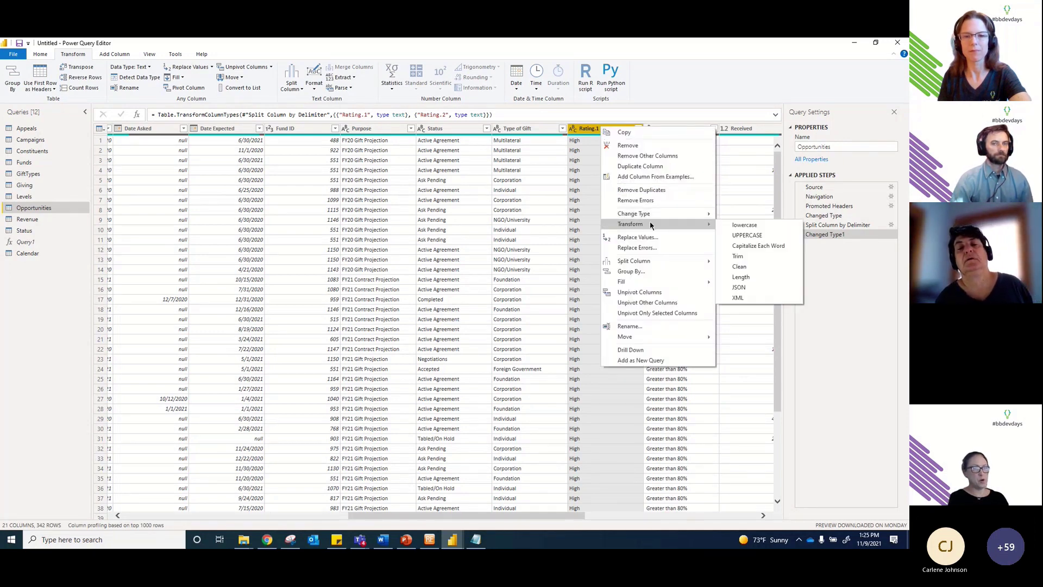
pyautogui.click(740, 257)
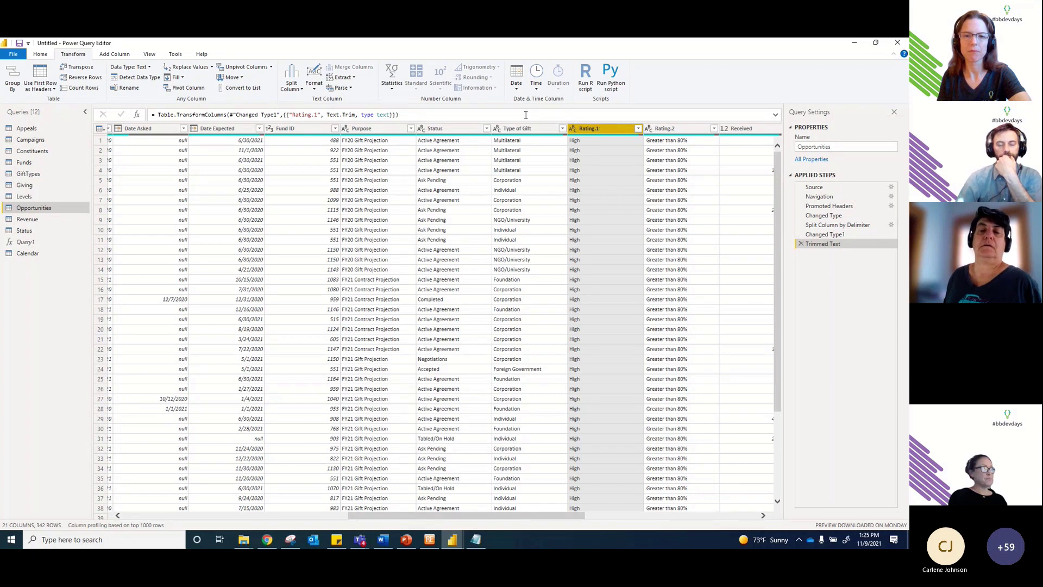
# Step: Start a conditional column named Rating sort: if Rating.1 equals High, output 1
pyautogui.click(127, 55)
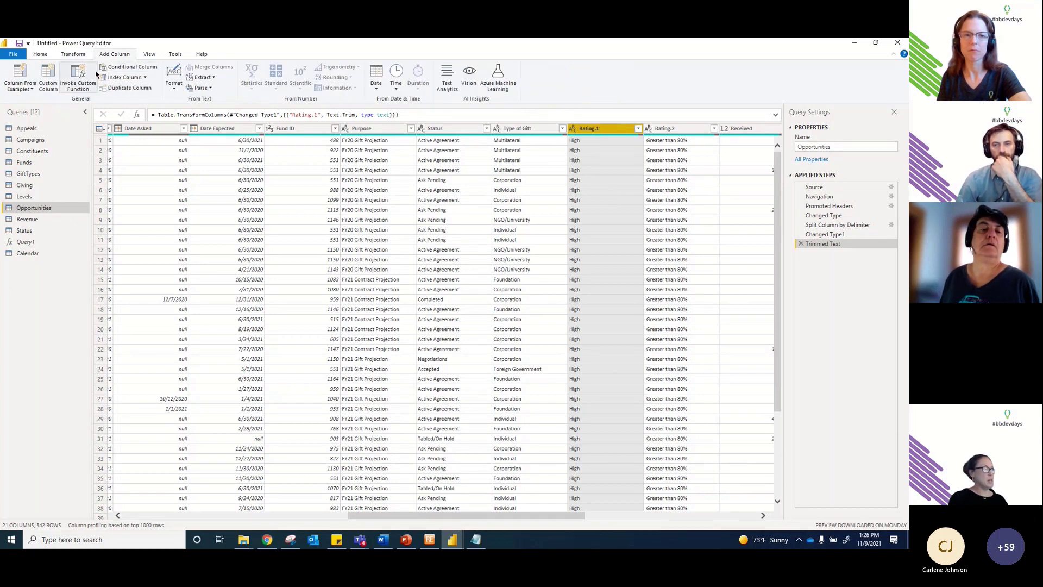
pyautogui.click(116, 66)
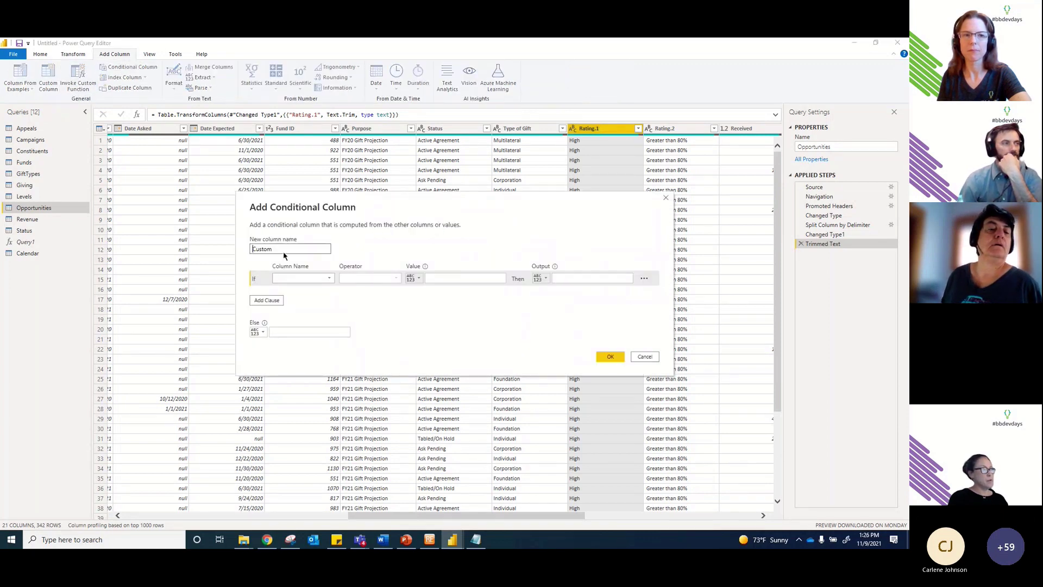
pyautogui.moveTo(284, 253); pyautogui.dragTo(249, 244)
pyautogui.write('Rating sort')
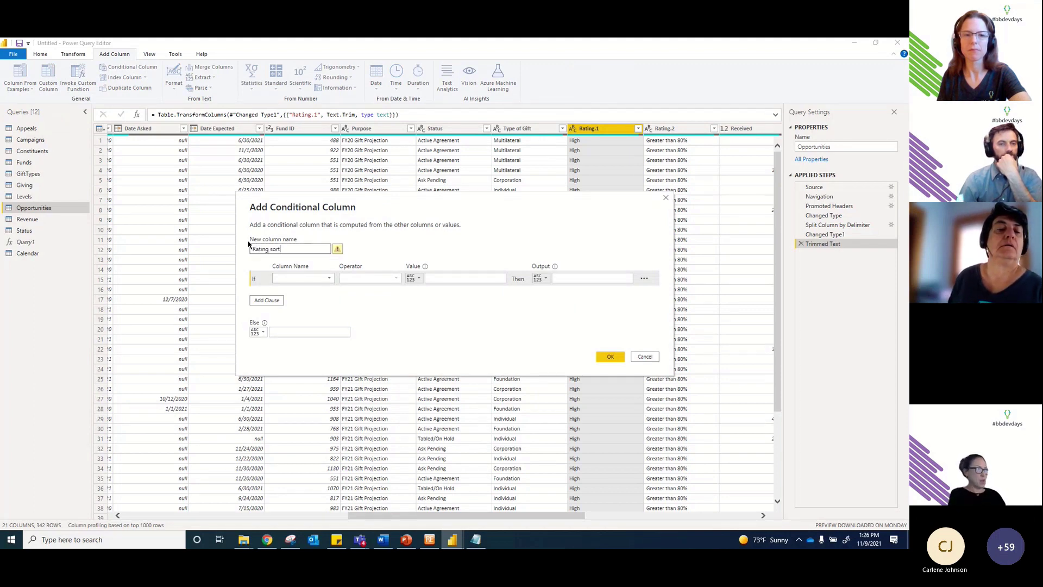
pyautogui.click(302, 278)
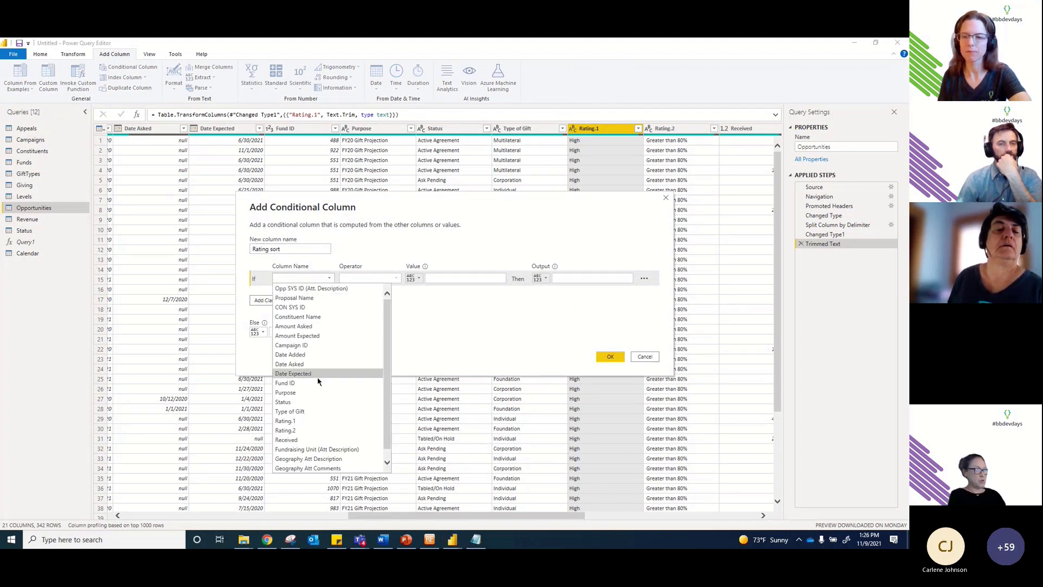
pyautogui.click(307, 422)
pyautogui.click(444, 277)
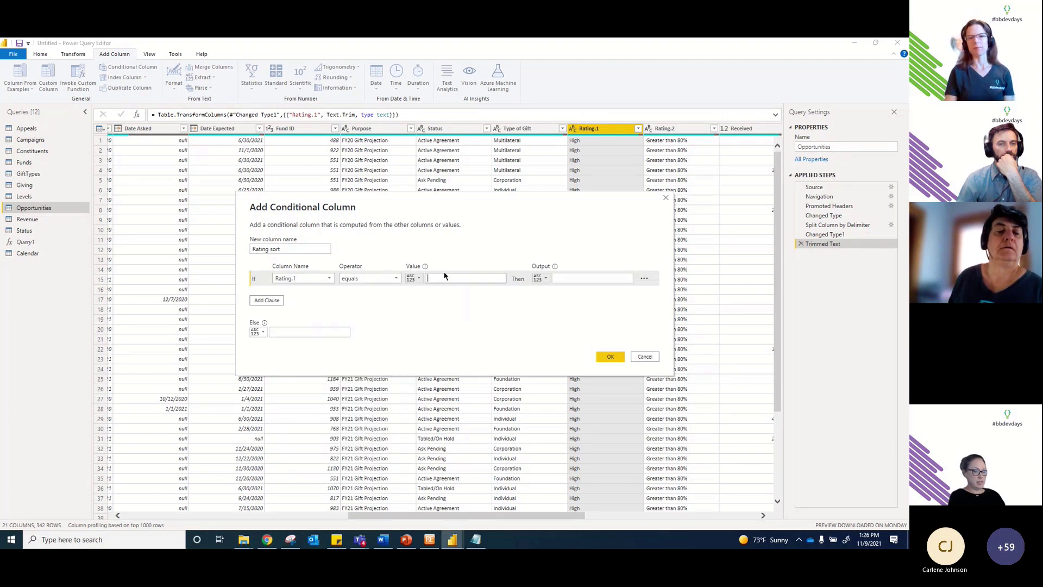
pyautogui.press('Tab')
pyautogui.press('Tab')
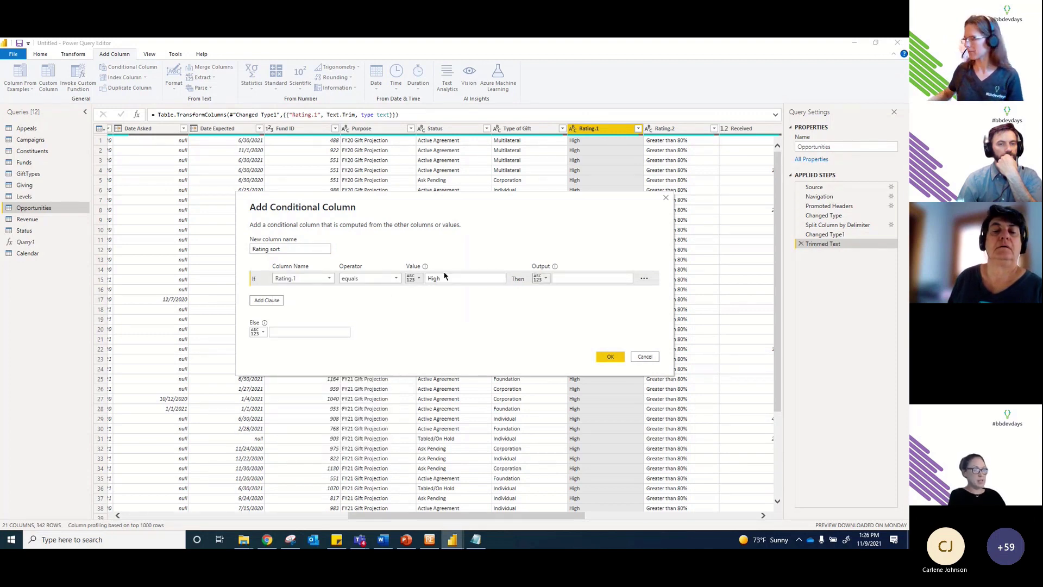
pyautogui.write('1')
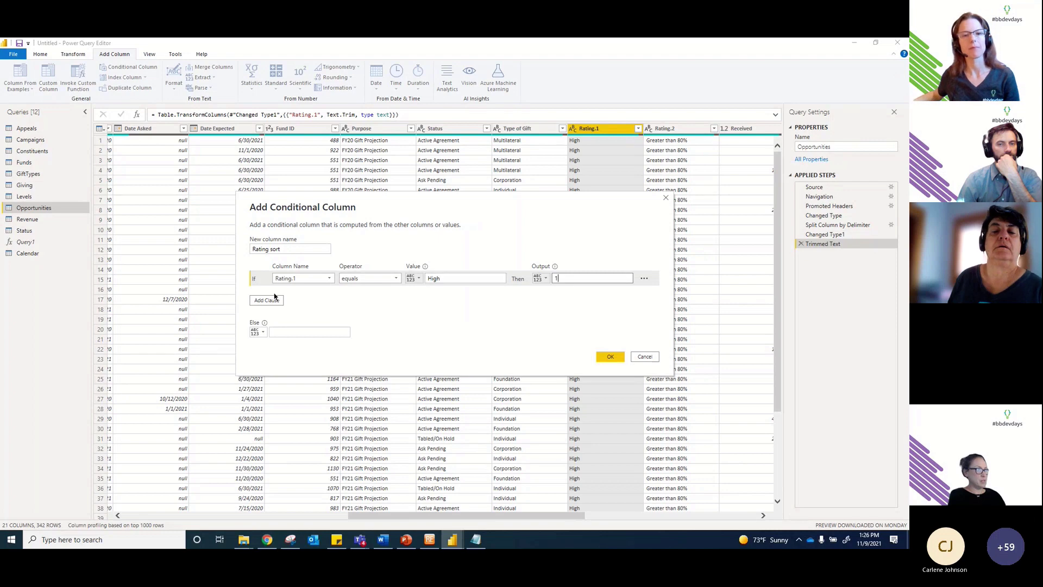
# Step: Add an Else If clause for Rating.1 equals Medium, returning 2
pyautogui.click(267, 300)
pyautogui.click(304, 294)
pyautogui.scroll(-1, 319, 331)
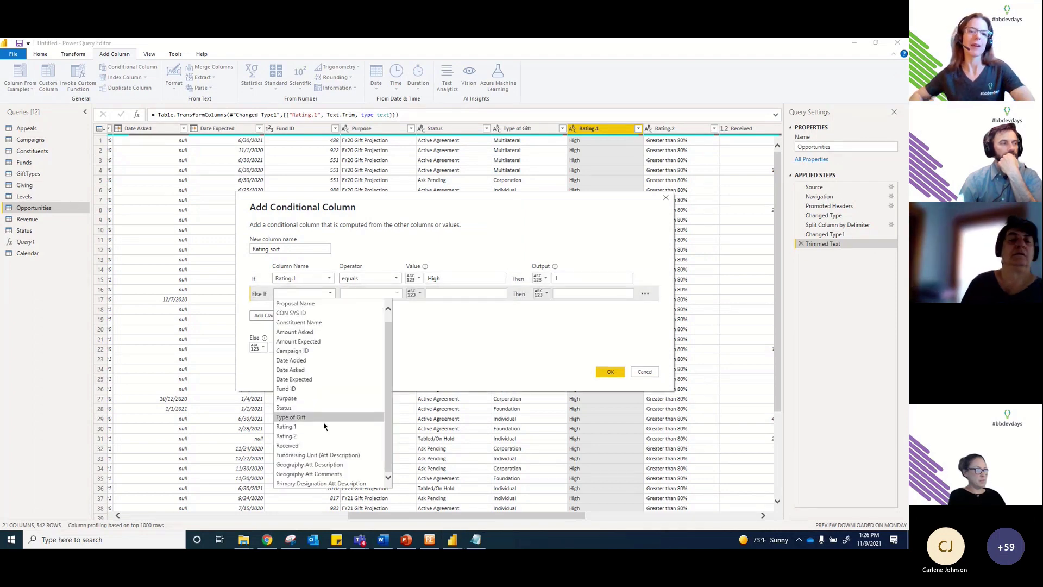
pyautogui.click(324, 426)
pyautogui.click(442, 292)
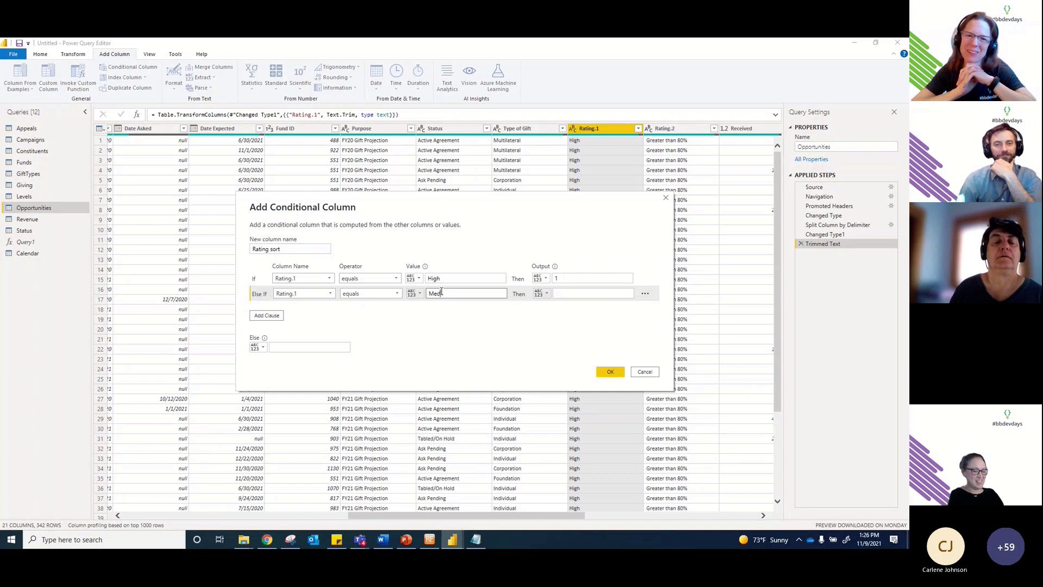
pyautogui.write('ium')
pyautogui.press('Tab')
pyautogui.press('Tab')
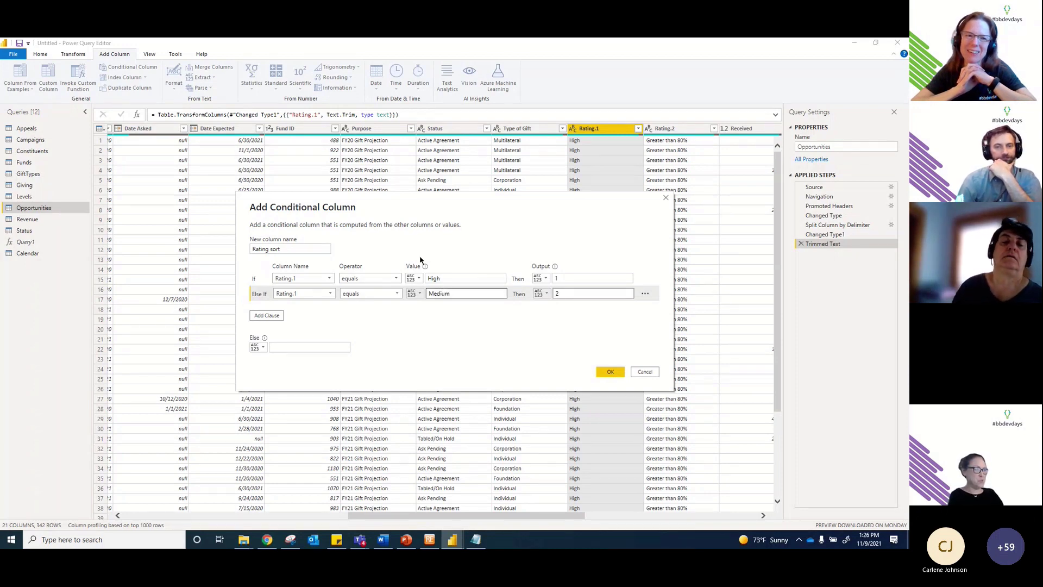
# Step: Add a third clause for Rating.1 equals Low, returning 3
pyautogui.click(265, 315)
pyautogui.click(288, 309)
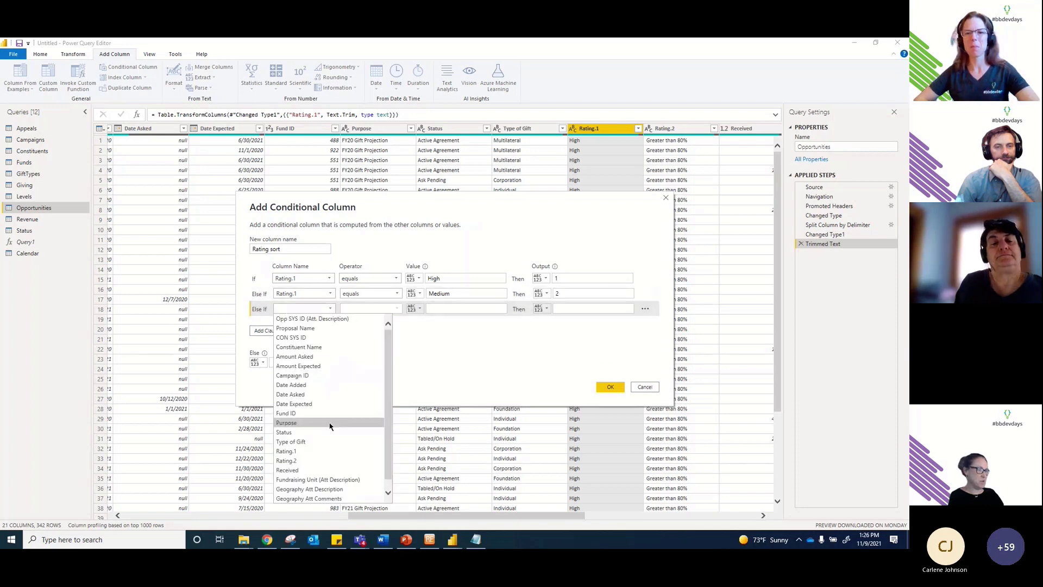
pyautogui.click(320, 451)
pyautogui.click(436, 307)
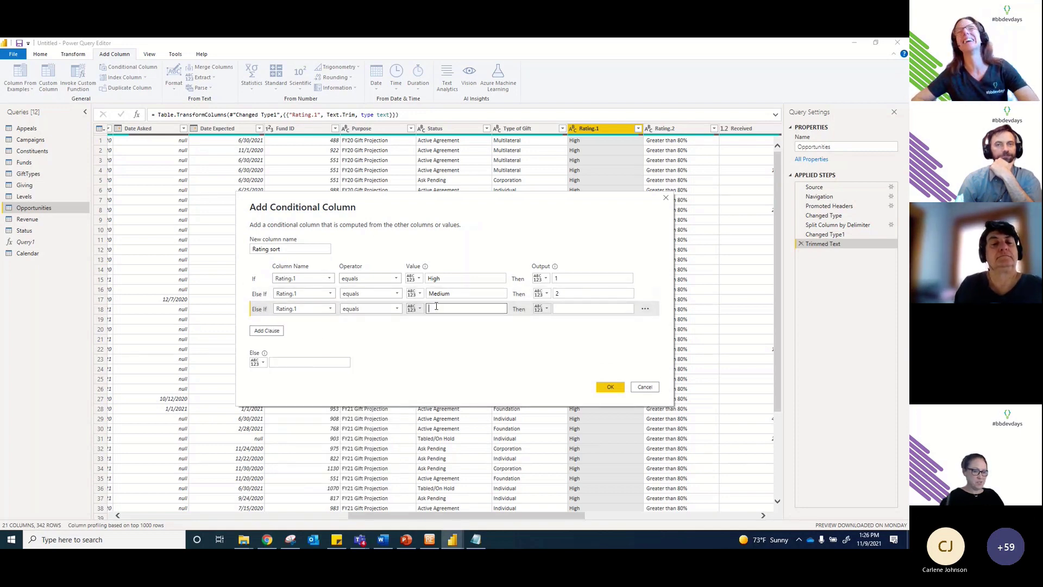
pyautogui.write('Low')
pyautogui.press('Tab')
pyautogui.press('Tab')
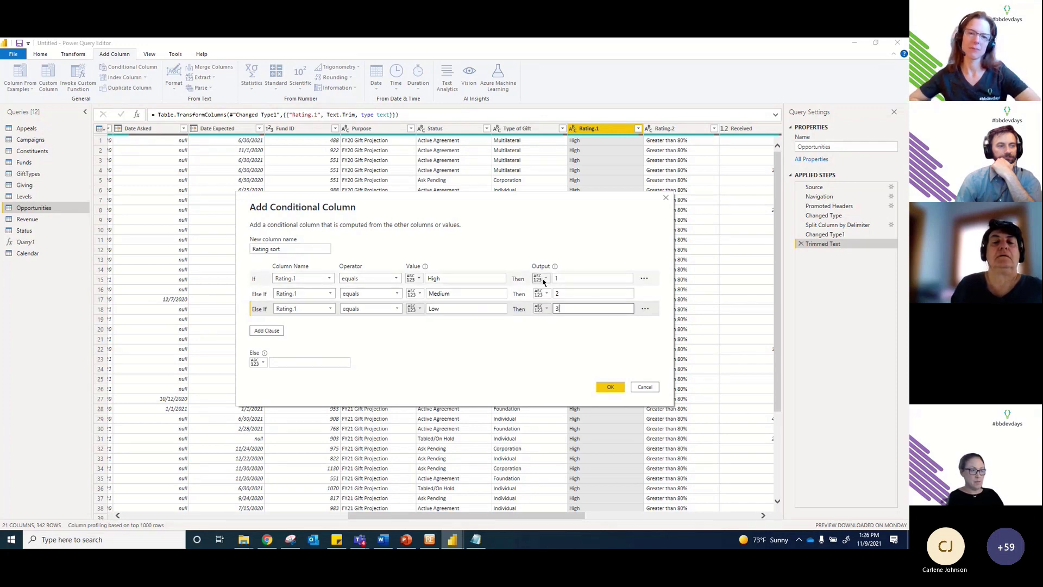
# Step: Set the Else value to 4 and create the Rating sort column
pyautogui.click(546, 310)
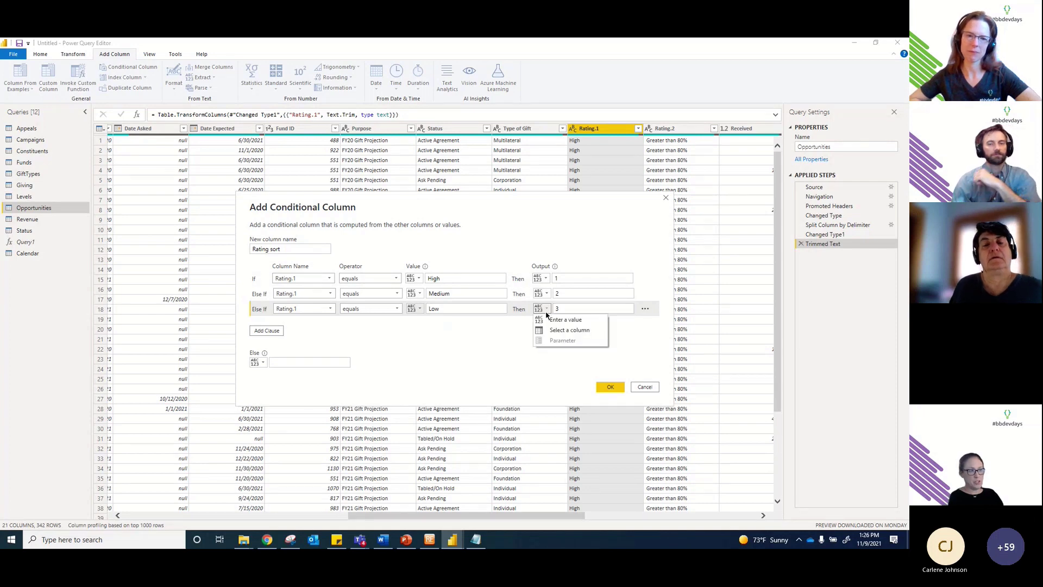
pyautogui.click(516, 342)
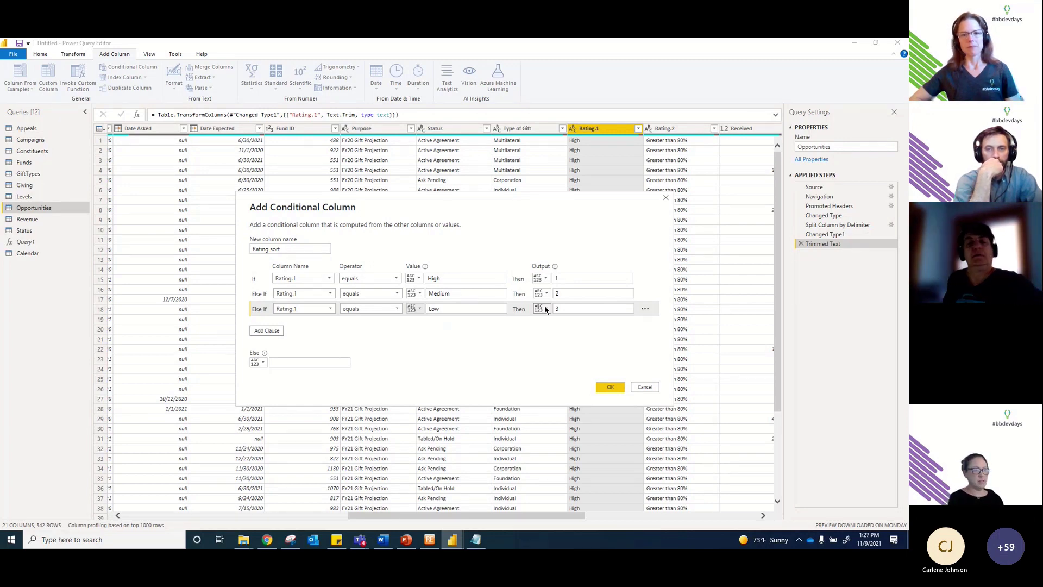
pyautogui.click(276, 362)
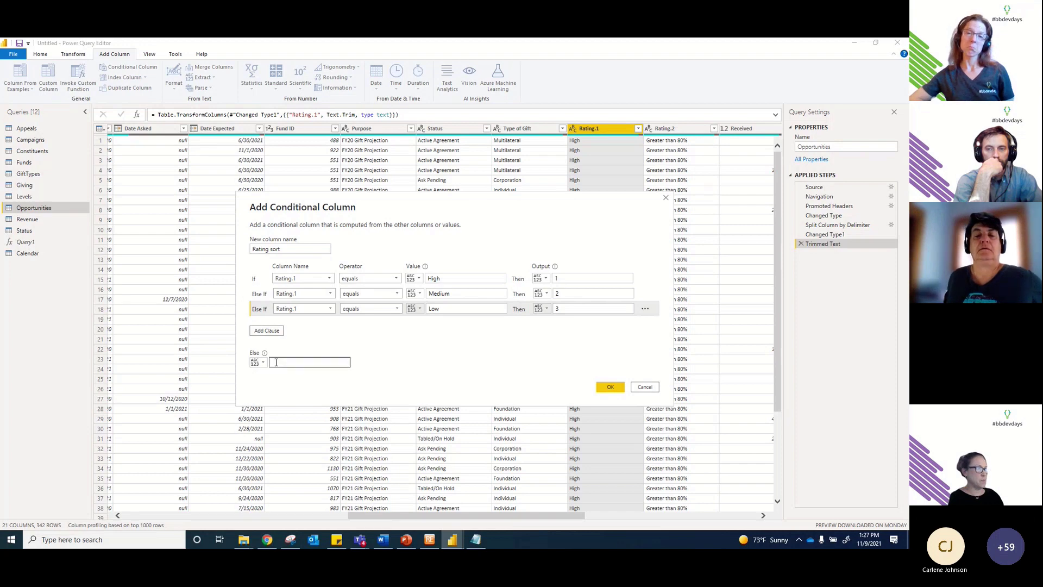
pyautogui.write('4')
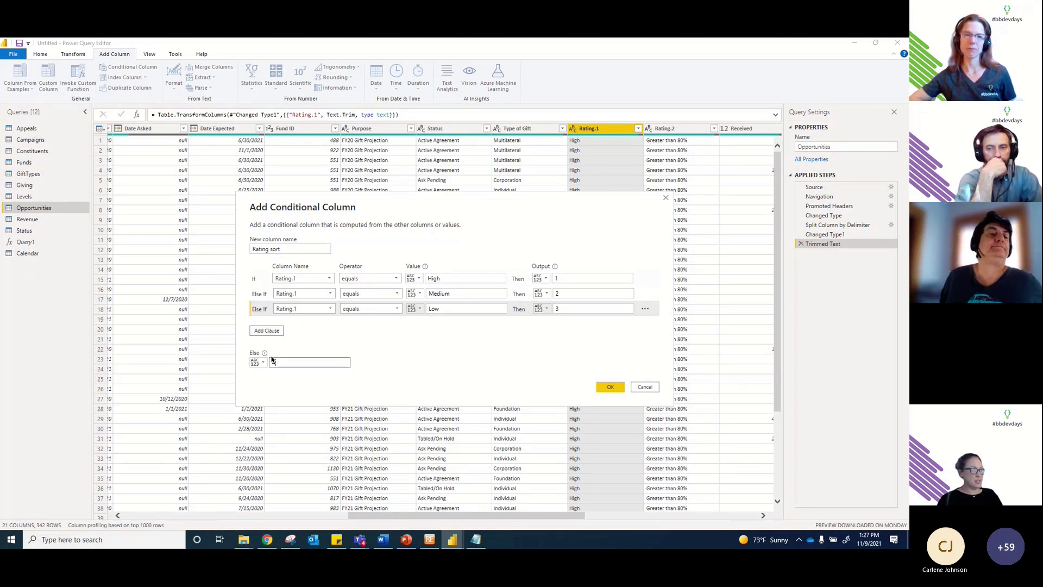
pyautogui.click(611, 387)
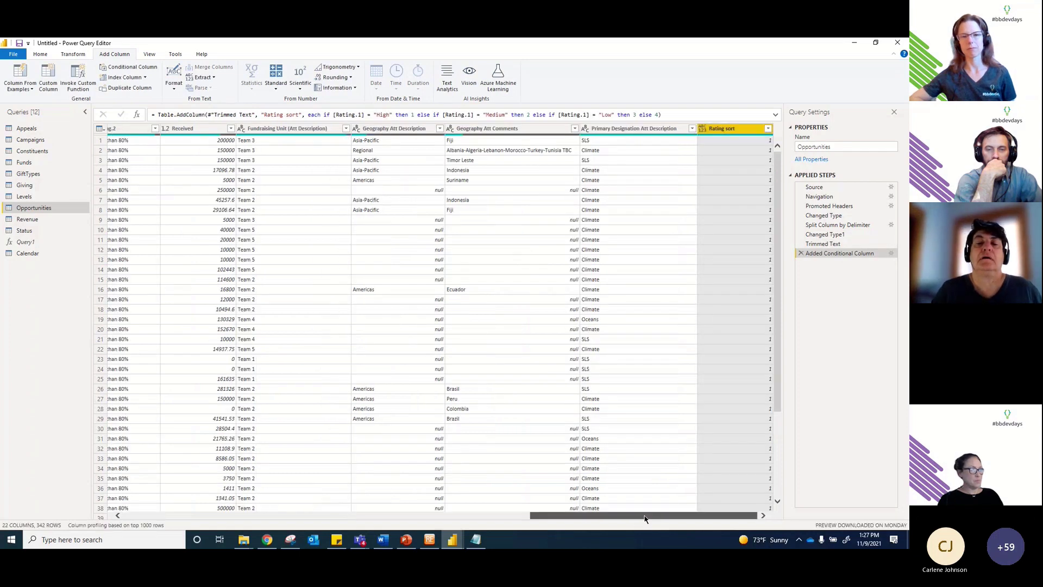
# Step: Remove Rating.2, leaving 21 columns with Rating sort last
pyautogui.moveTo(645, 517); pyautogui.dragTo(576, 516)
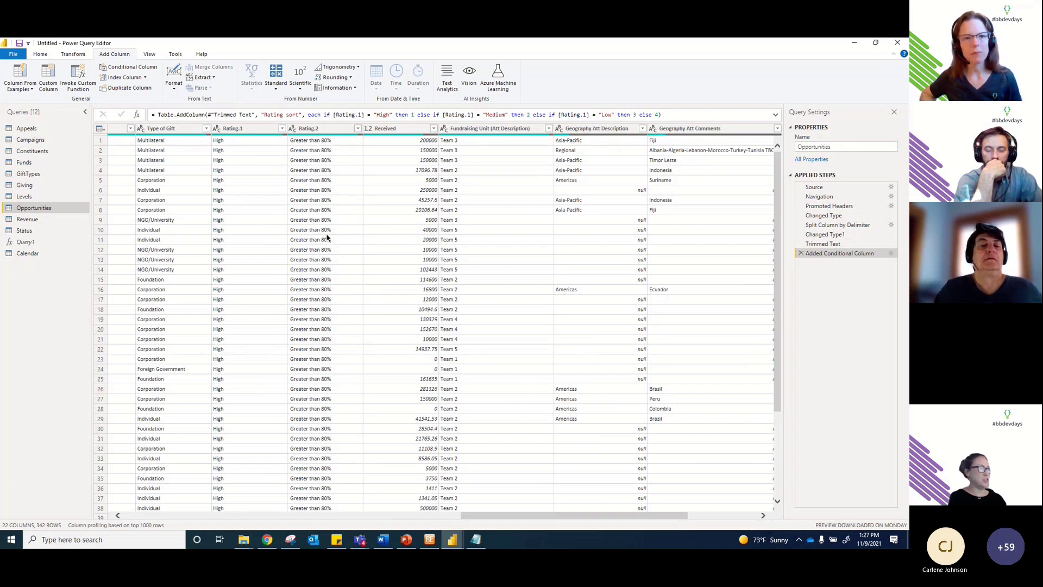
pyautogui.click(320, 131)
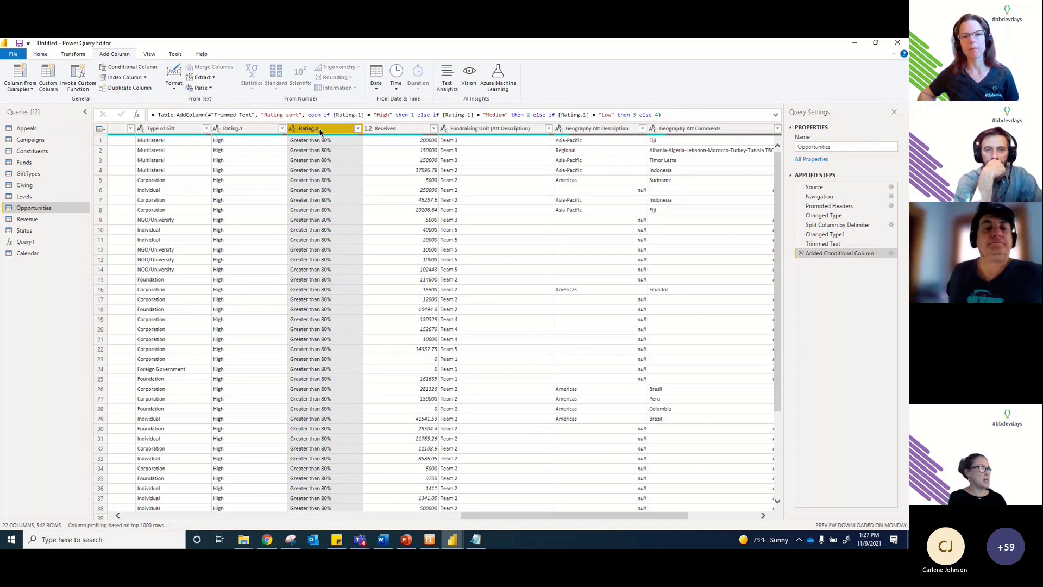
pyautogui.click(39, 56)
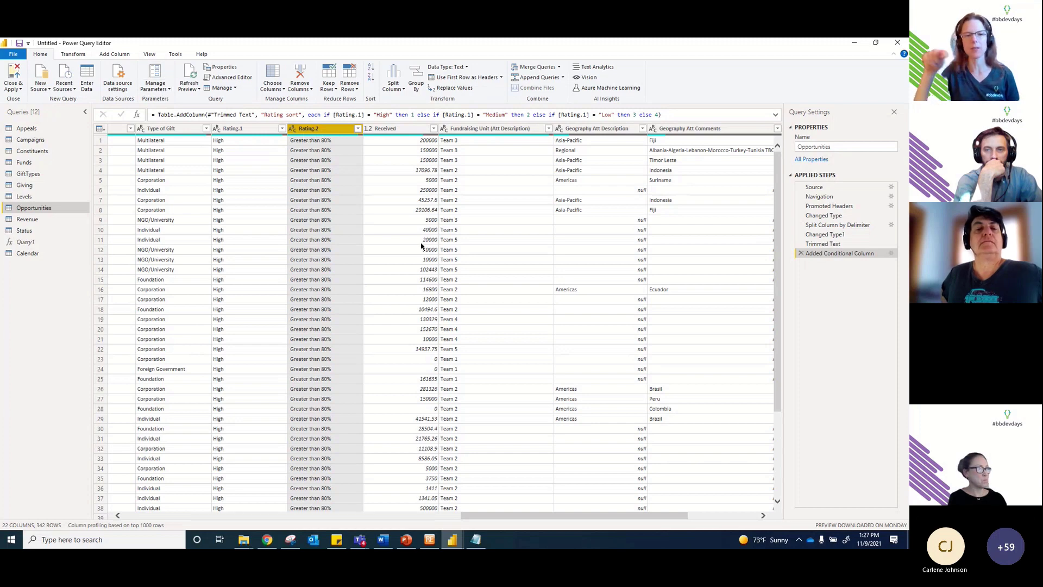
pyautogui.moveTo(558, 519); pyautogui.dragTo(669, 516)
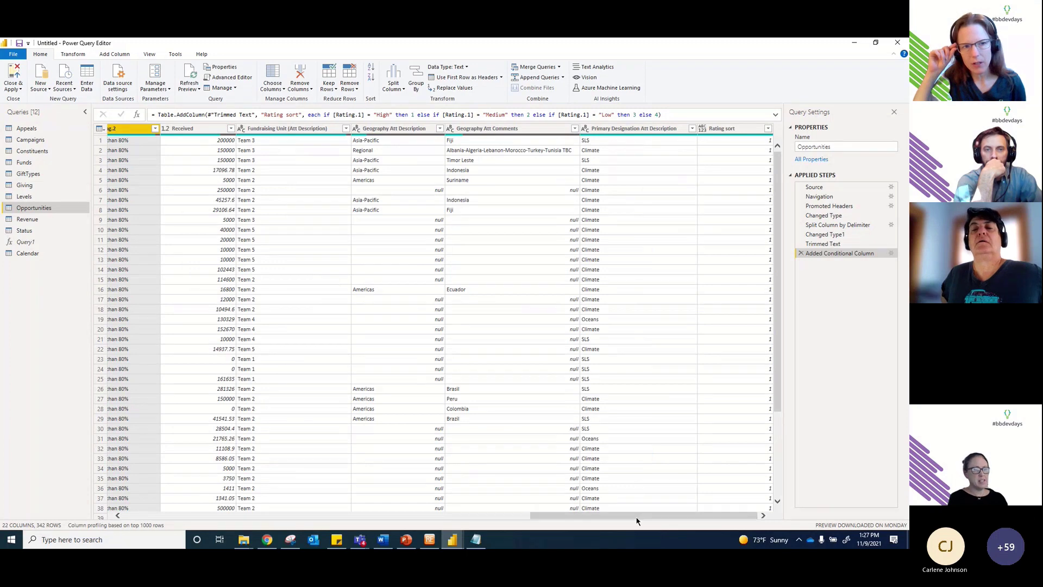
pyautogui.moveTo(639, 515); pyautogui.dragTo(615, 516)
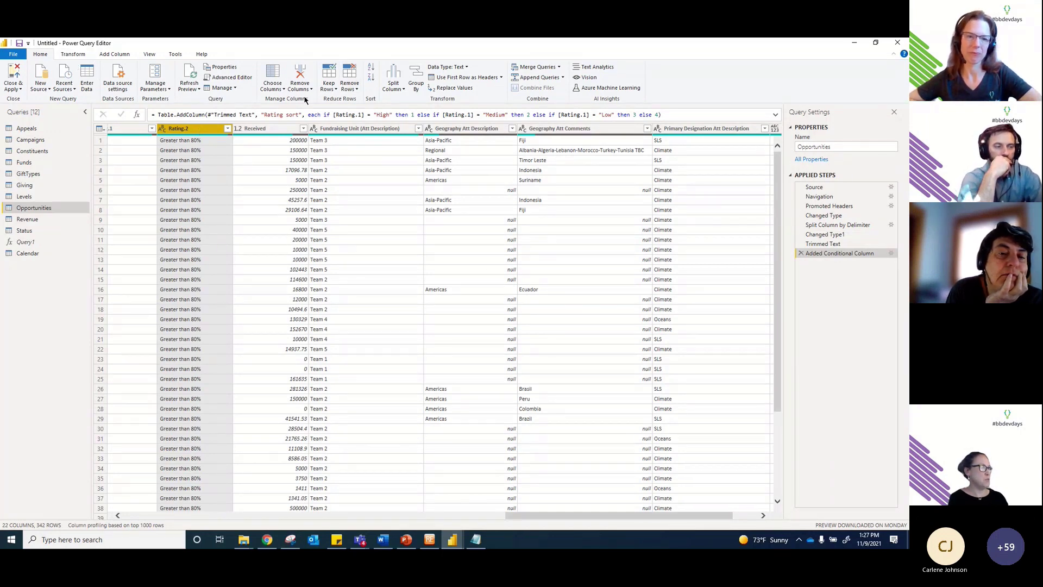
pyautogui.click(300, 77)
pyautogui.moveTo(590, 517); pyautogui.dragTo(537, 515)
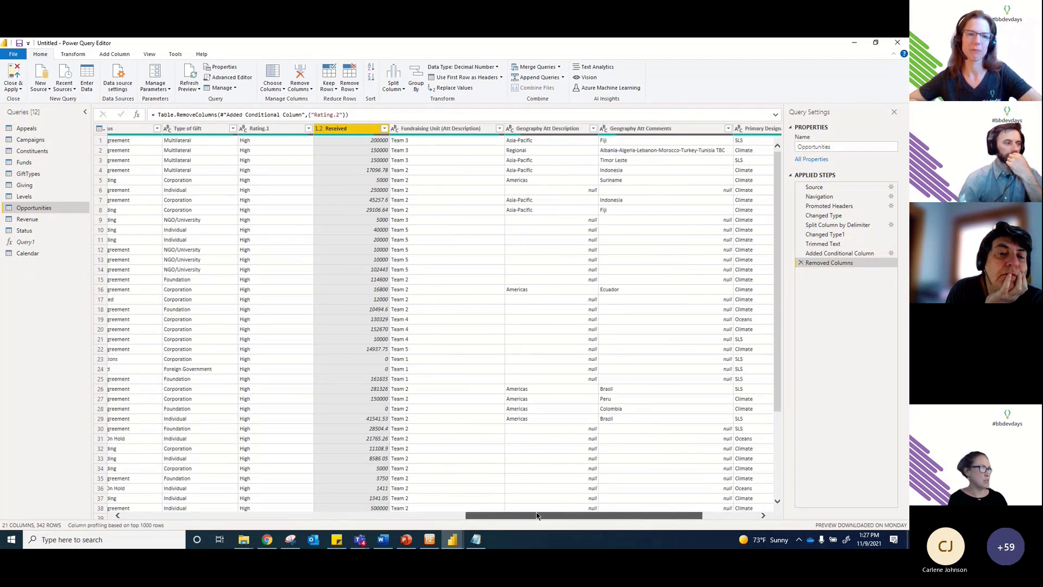
pyautogui.moveTo(600, 515); pyautogui.dragTo(655, 515)
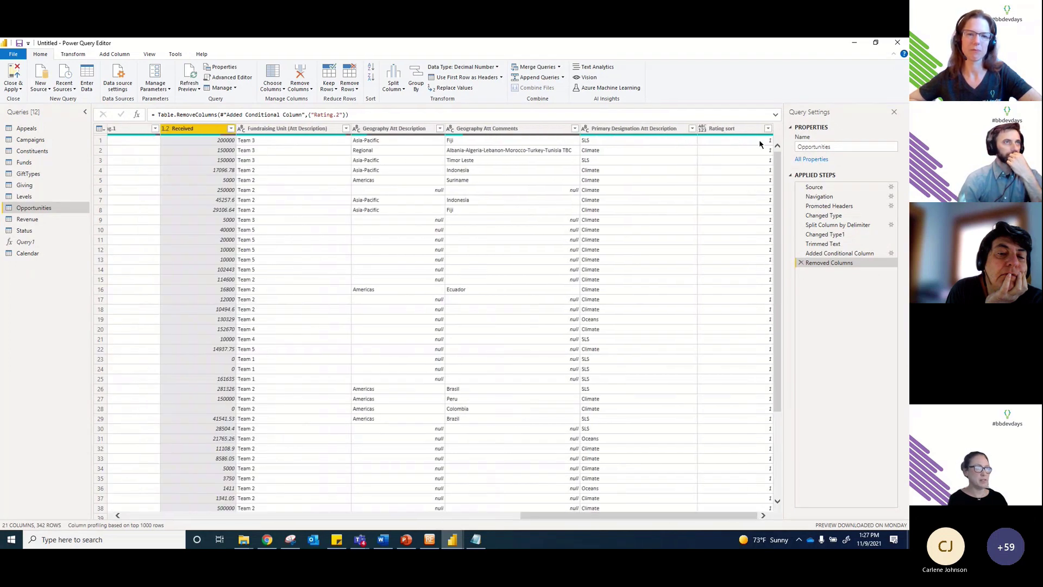
# Step: Set the Rating sort column's data type to Whole Number
pyautogui.click(725, 128)
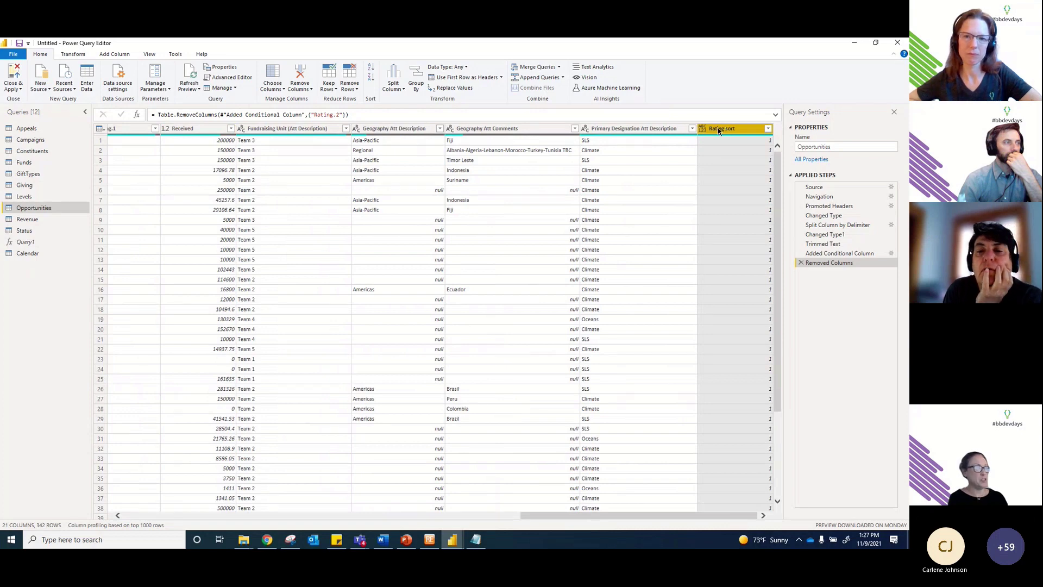
pyautogui.click(73, 54)
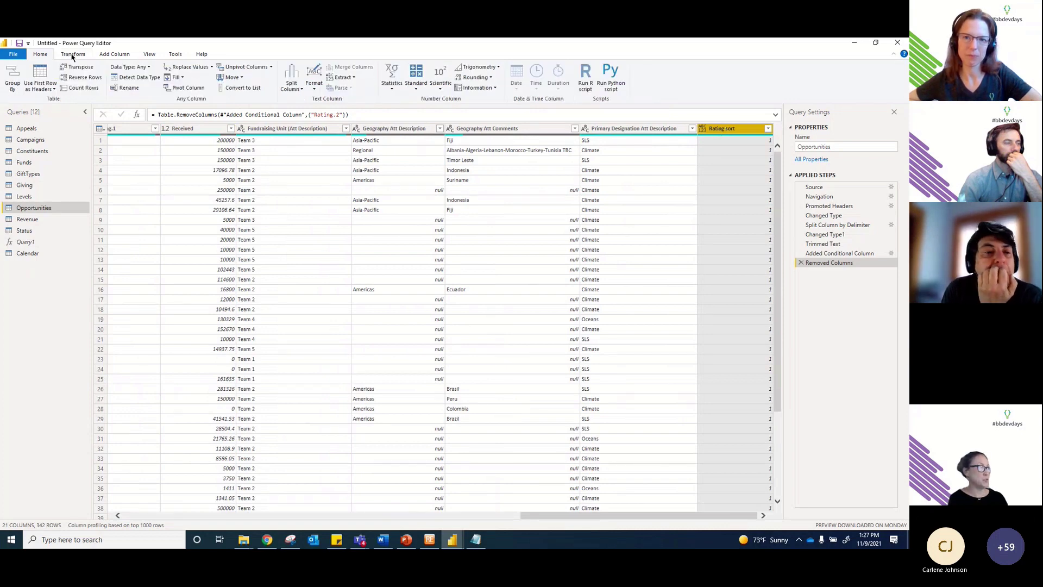
pyautogui.click(125, 68)
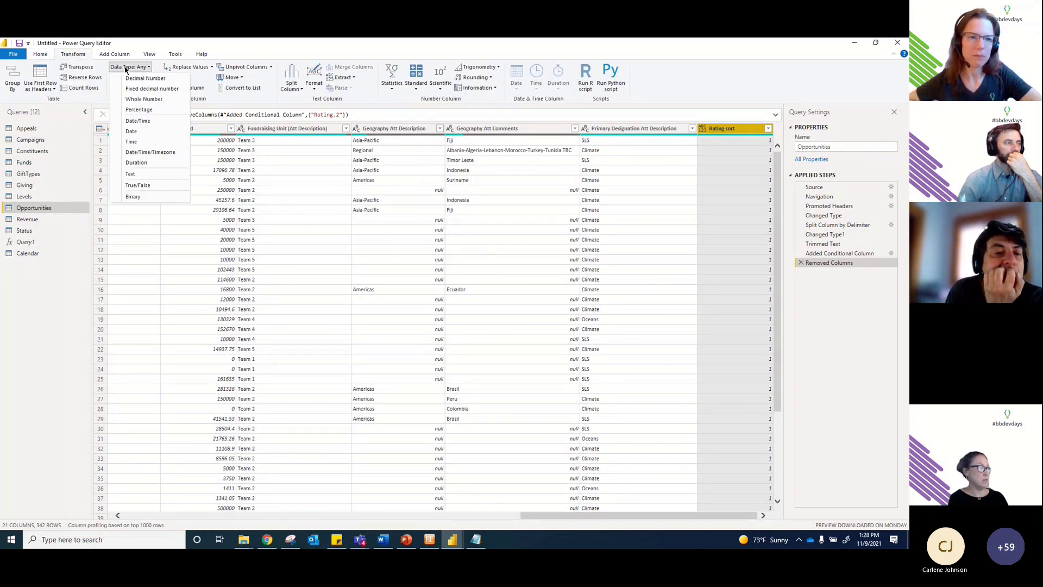
pyautogui.click(146, 100)
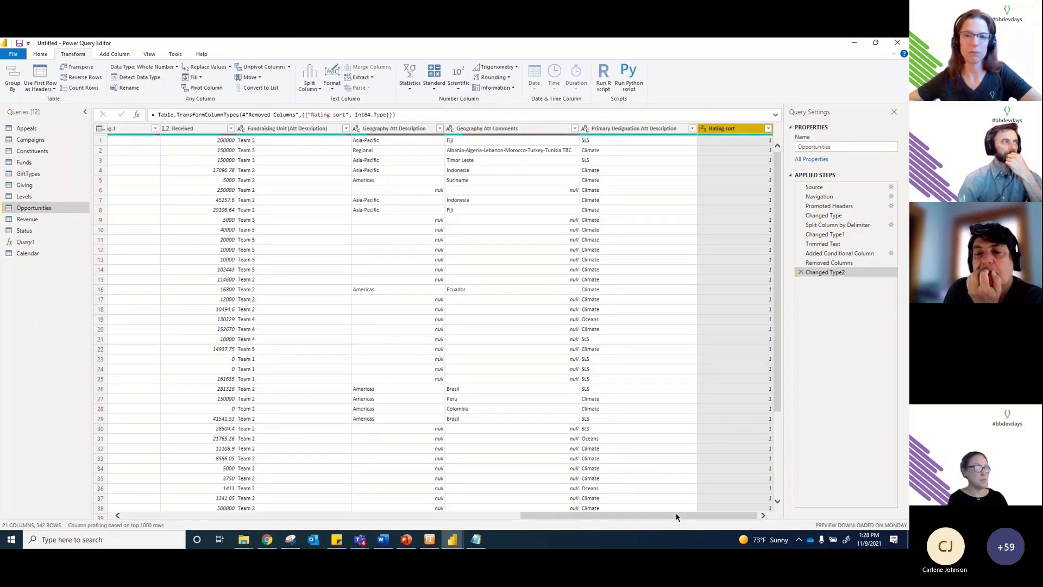
pyautogui.moveTo(677, 517); pyautogui.dragTo(617, 523)
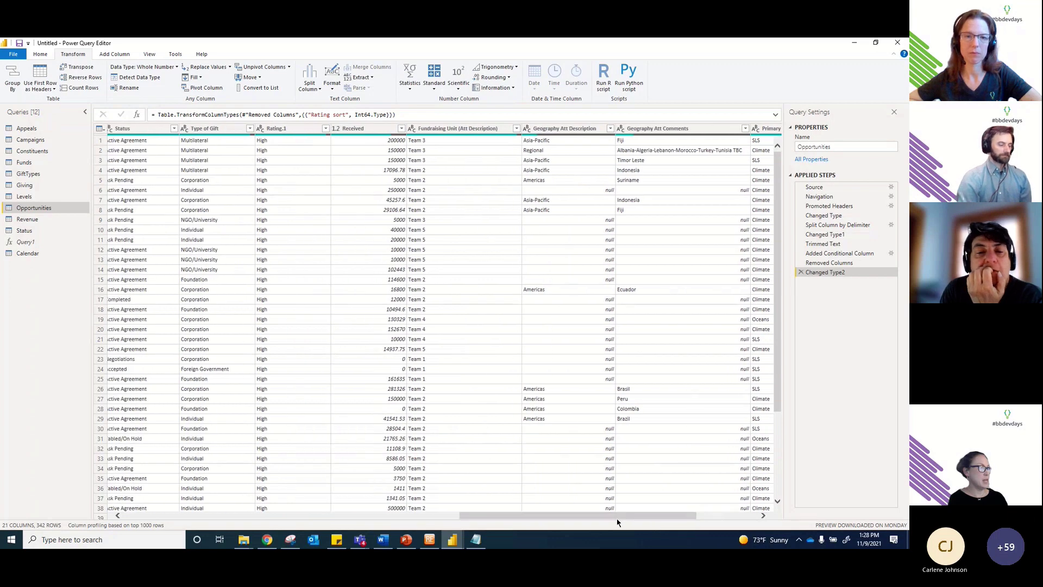
# Step: Rename the Rating.1 column to Rating
pyautogui.doubleClick(288, 133)
pyautogui.click(291, 129)
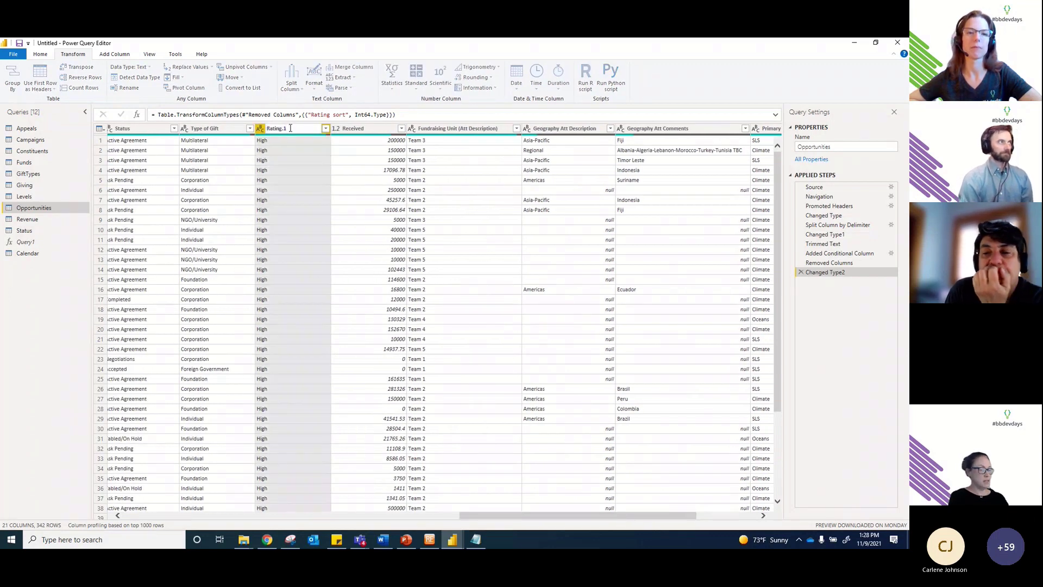
pyautogui.press('BackSpace')
pyautogui.press('BackSpace')
pyautogui.press('Return')
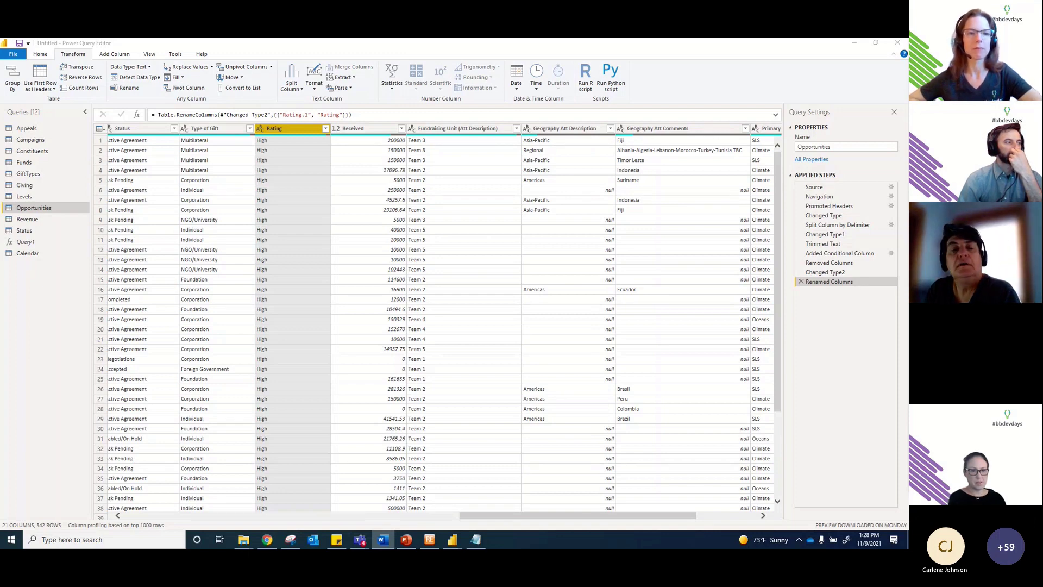
# Step: Open the Giving query, look over the Append and Merge Queries options, and select CON SYS ID
pyautogui.click(27, 188)
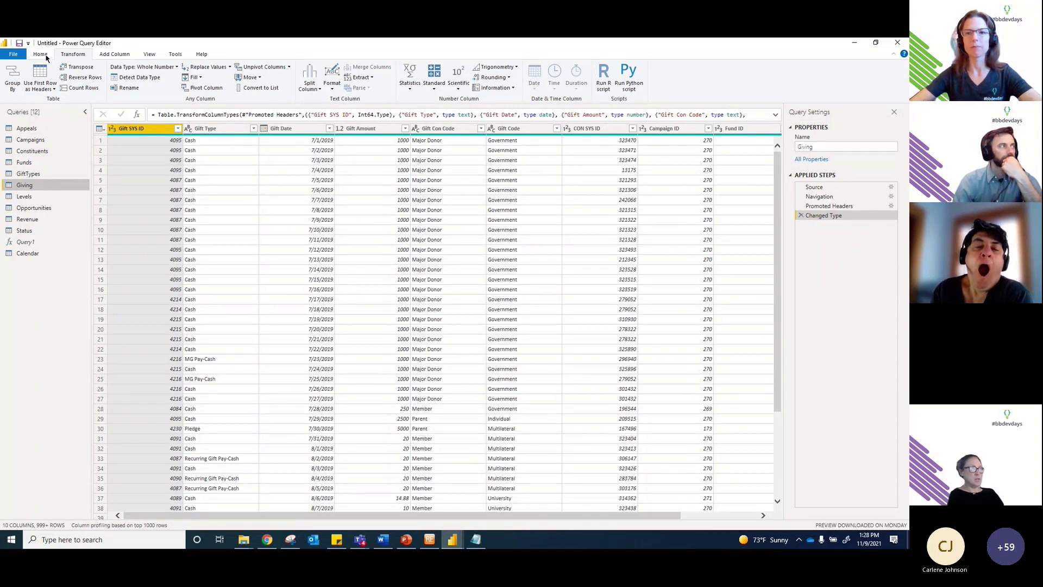
pyautogui.click(45, 56)
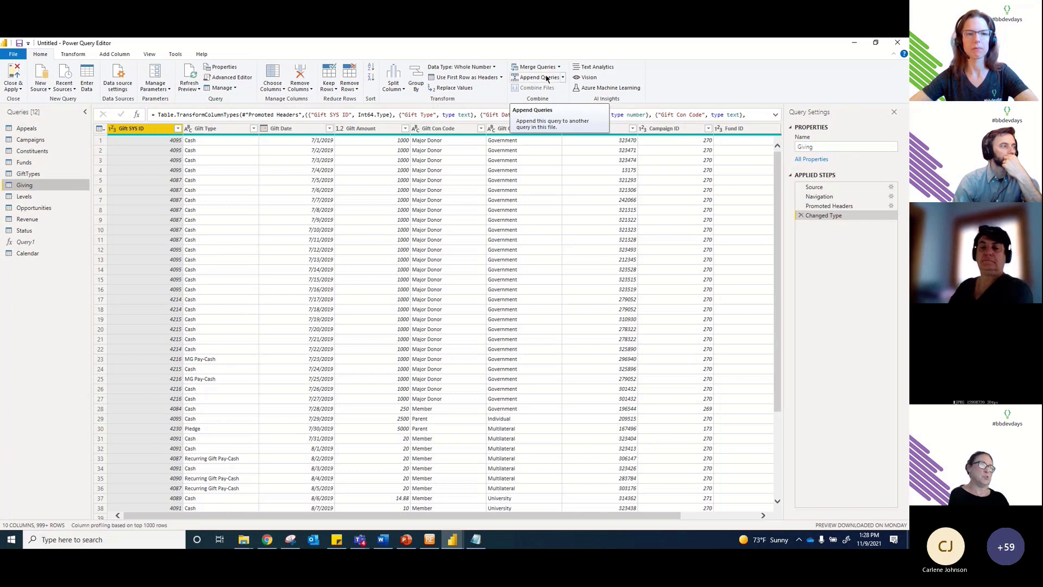
pyautogui.click(564, 77)
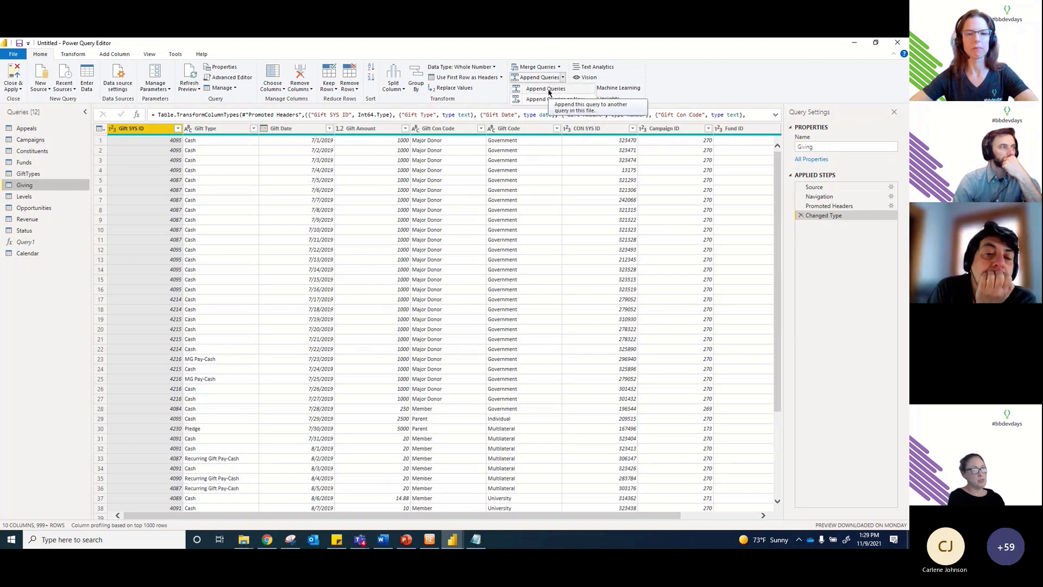
pyautogui.click(545, 44)
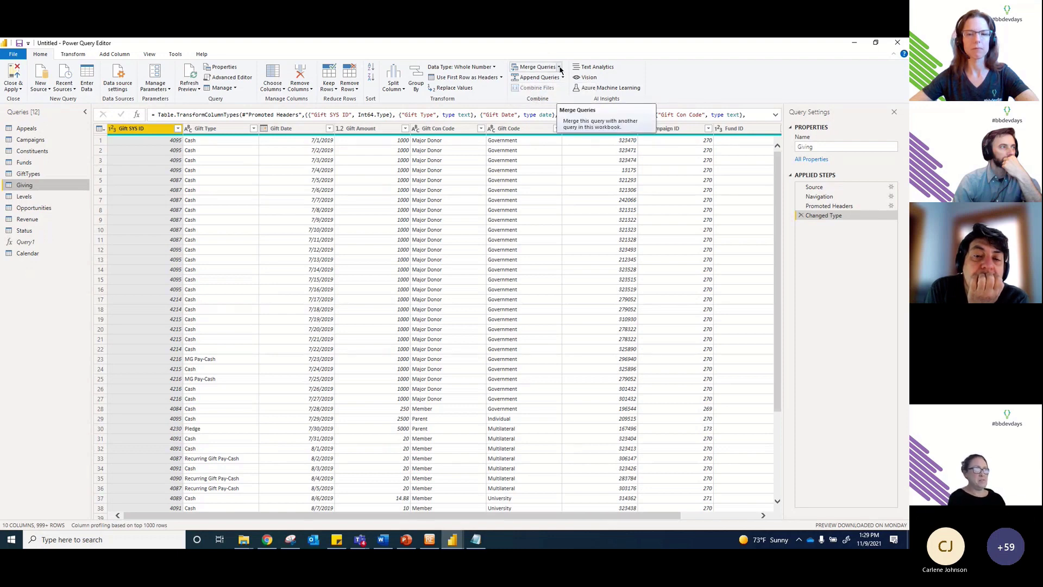
pyautogui.click(559, 68)
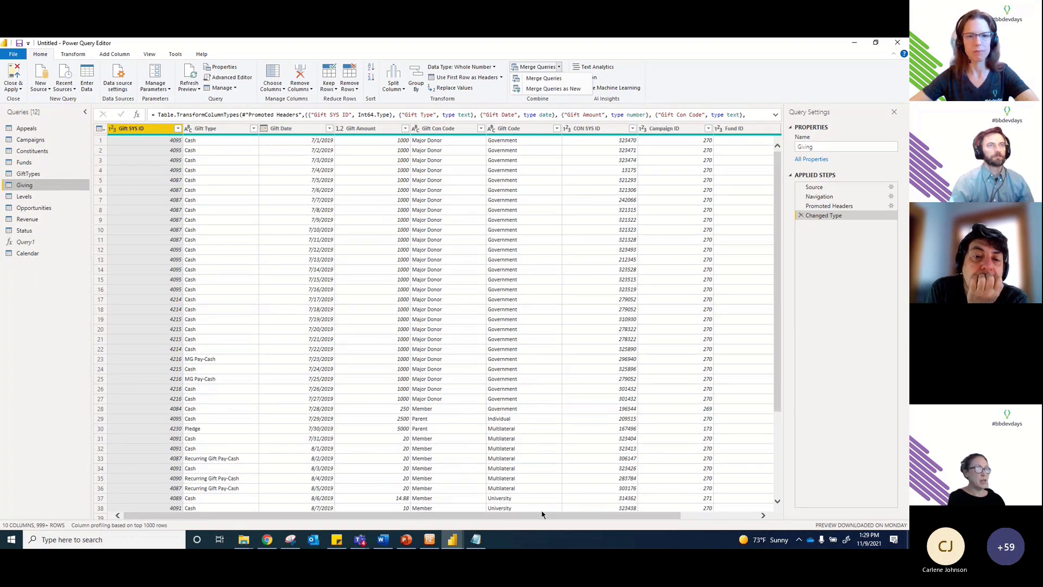
pyautogui.click(592, 129)
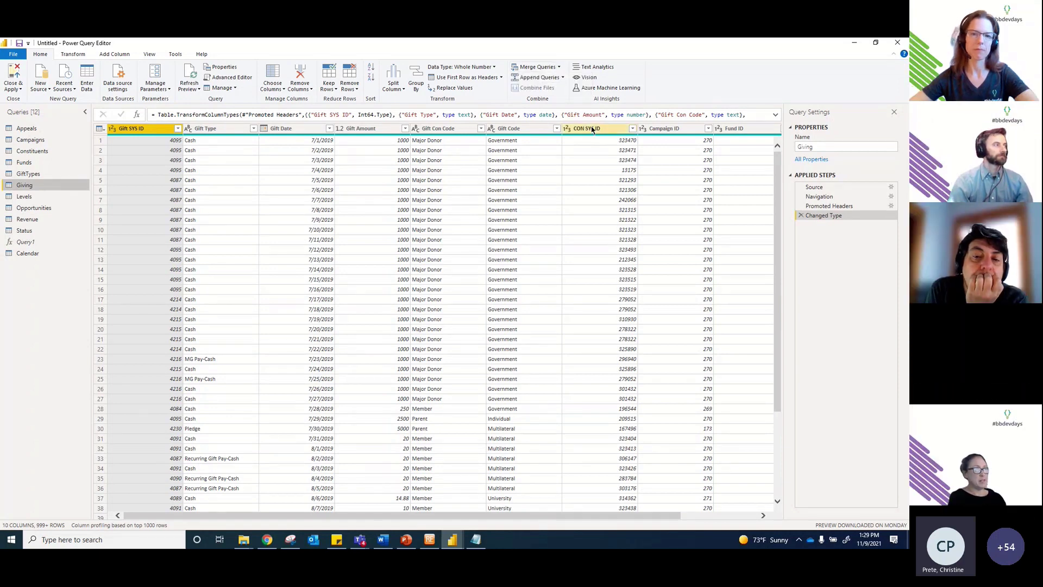
pyautogui.click(592, 129)
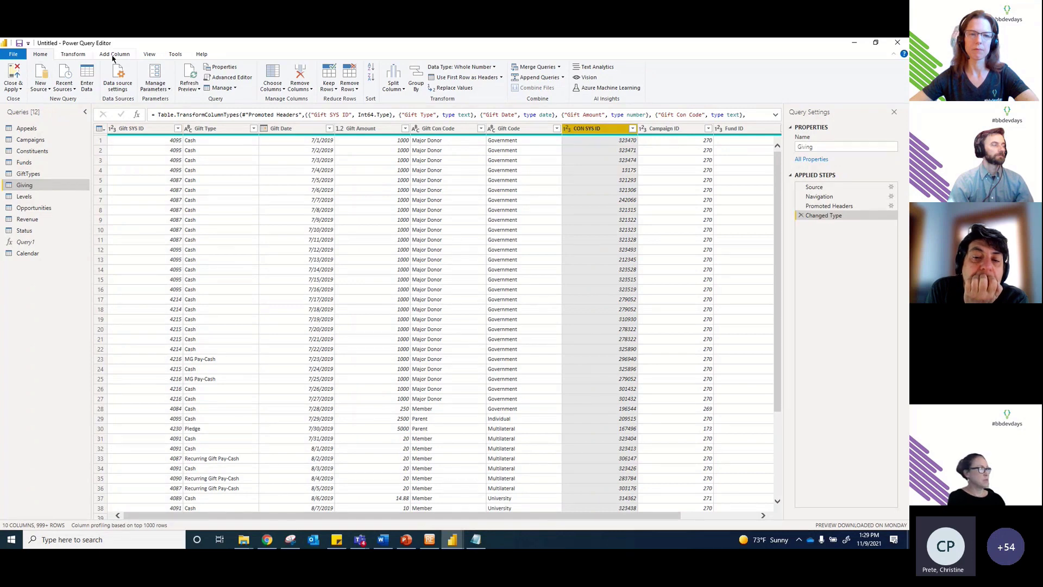
# Step: Convert Giving's CON SYS ID column to Text, replacing the previous type
pyautogui.click(72, 55)
pyautogui.click(148, 67)
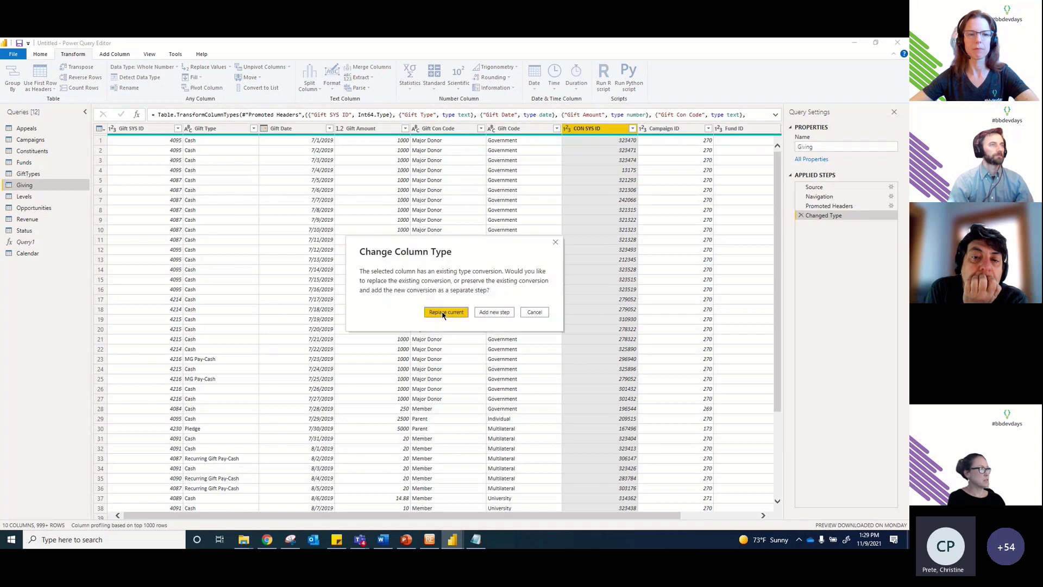
pyautogui.press('Return')
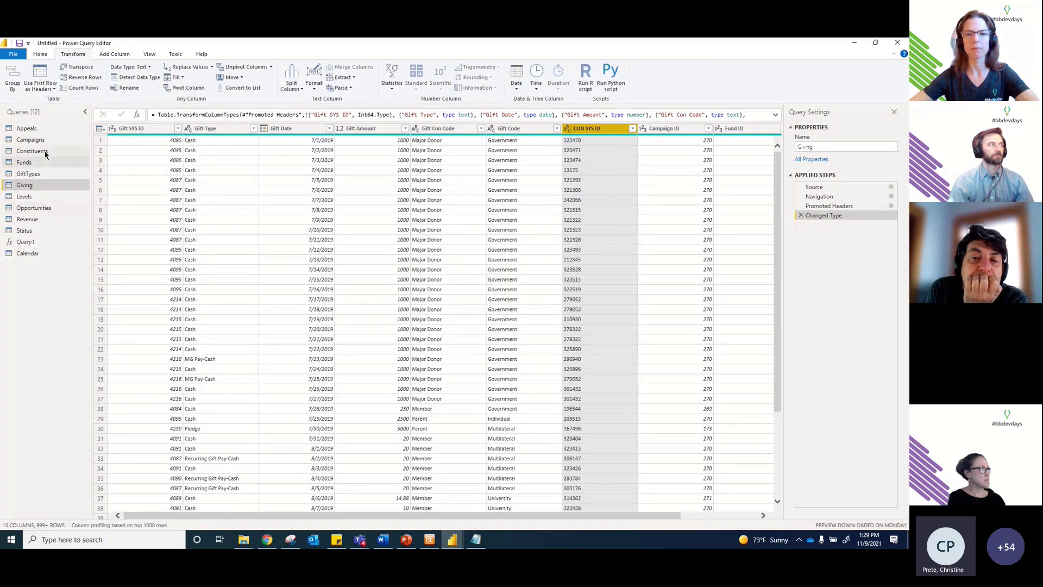
# Step: Convert Con SYS ID in the Constituents query to Text, replacing the existing type
pyautogui.click(33, 151)
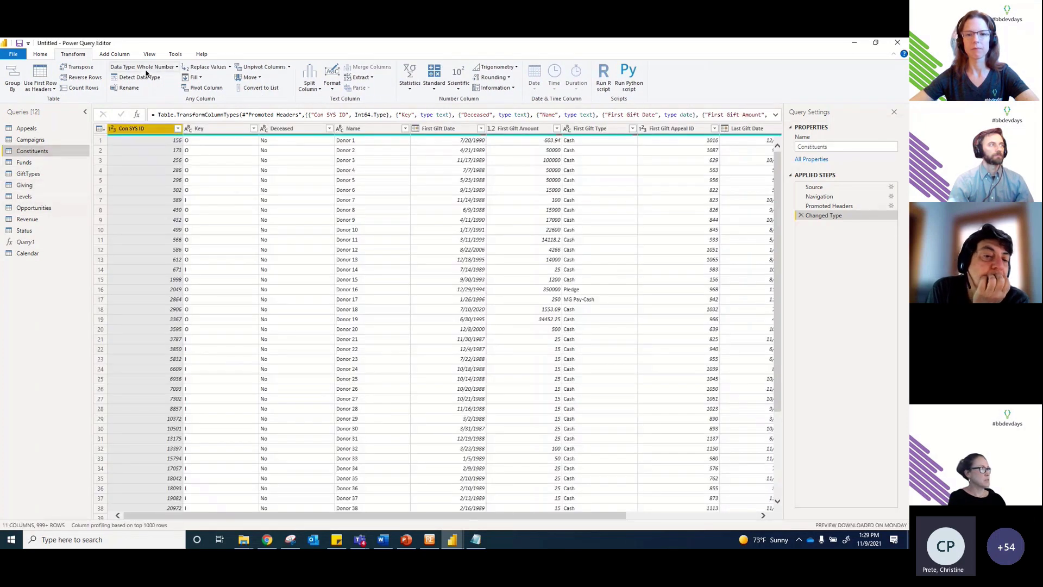
pyautogui.click(147, 69)
pyautogui.click(160, 137)
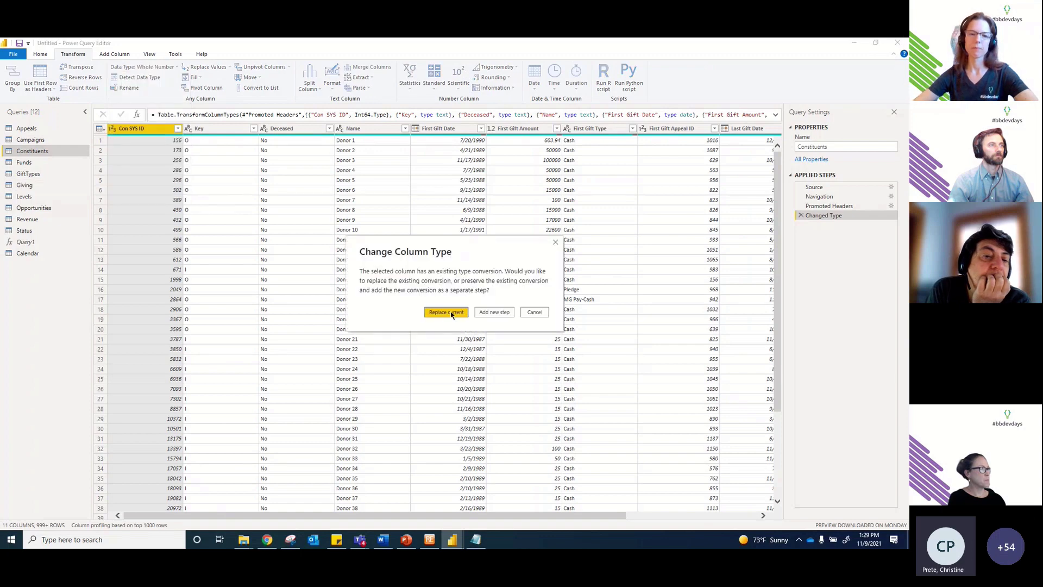
pyautogui.click(453, 311)
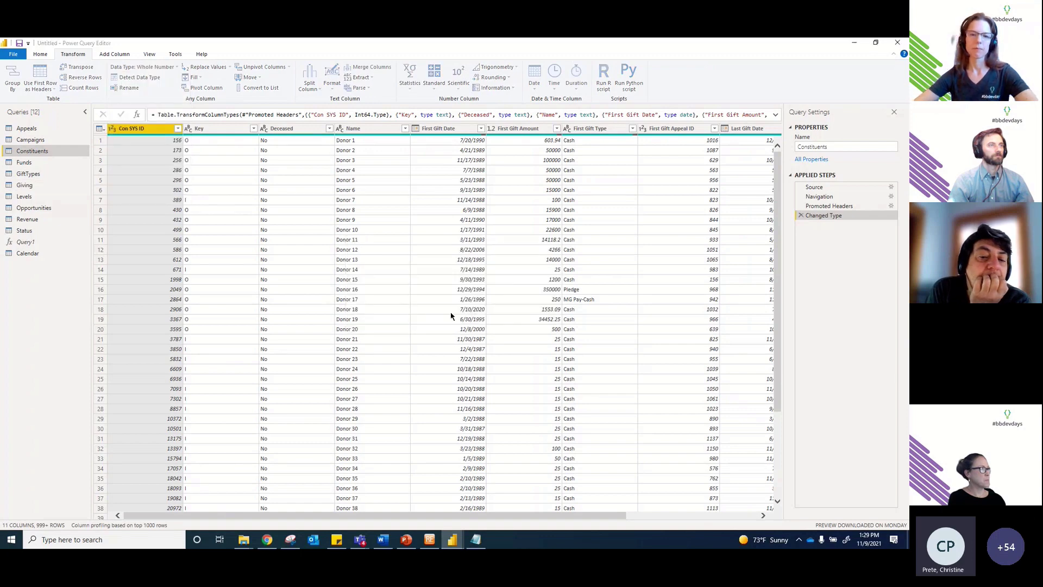
# Step: Return to Giving, select CON SYS ID, and bring up the Merge Queries options
pyautogui.click(57, 189)
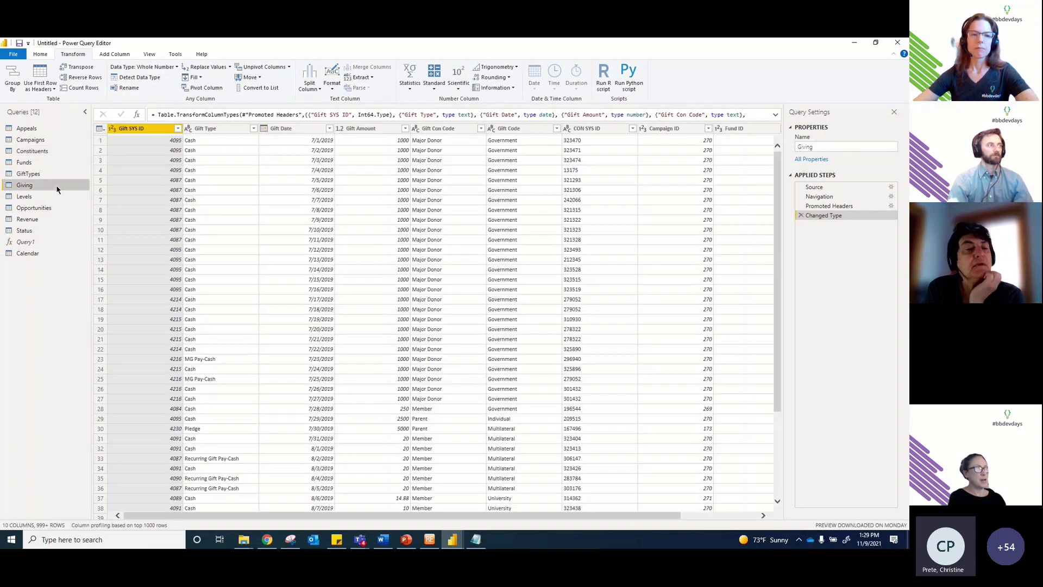
pyautogui.click(599, 129)
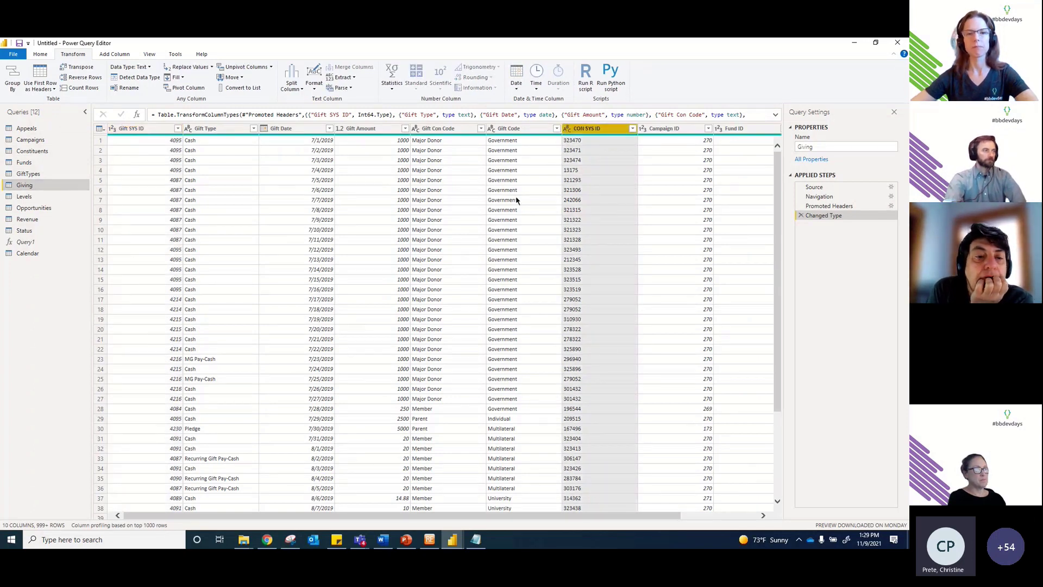
pyautogui.moveTo(589, 516); pyautogui.dragTo(665, 514)
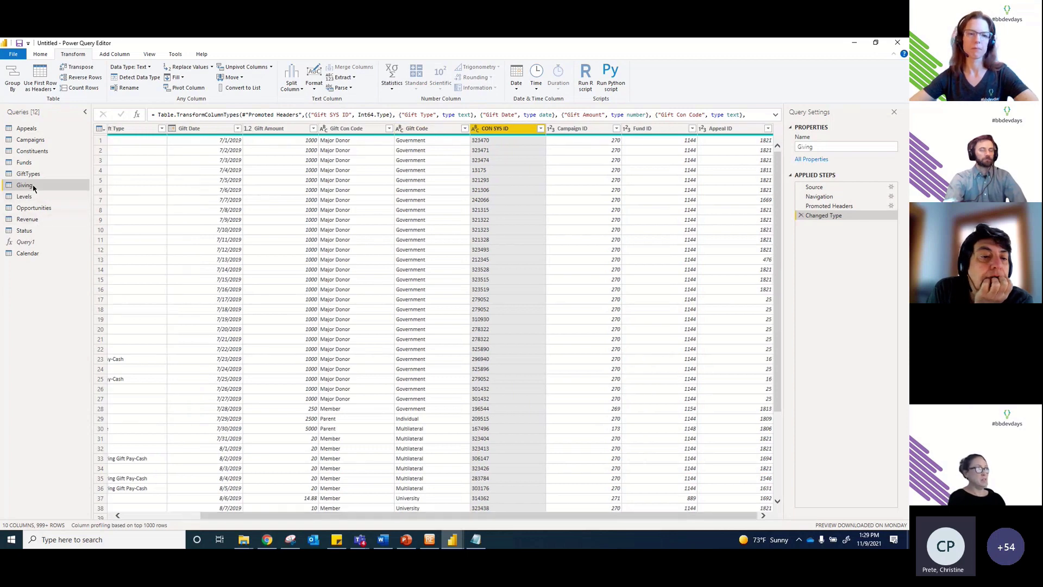
pyautogui.click(41, 54)
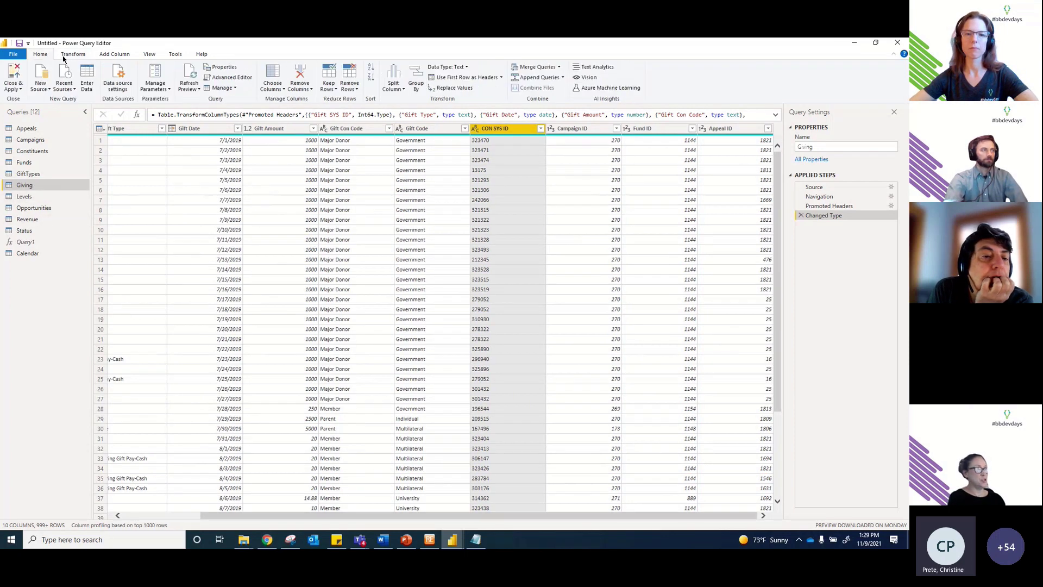
pyautogui.click(558, 66)
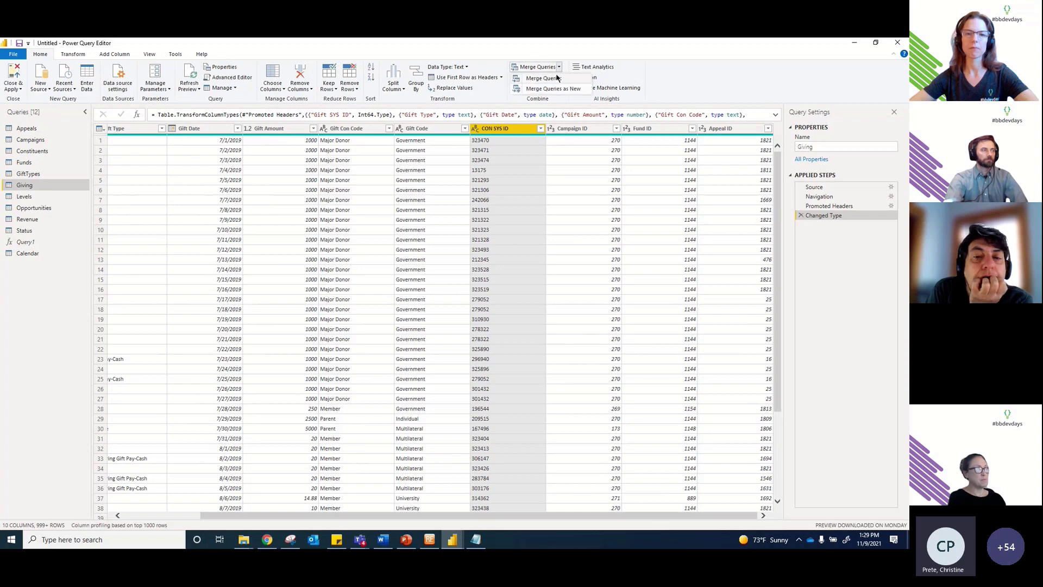
# Step: Merge Constituents into Giving, matching CON SYS ID to Con SYS ID
pyautogui.click(543, 78)
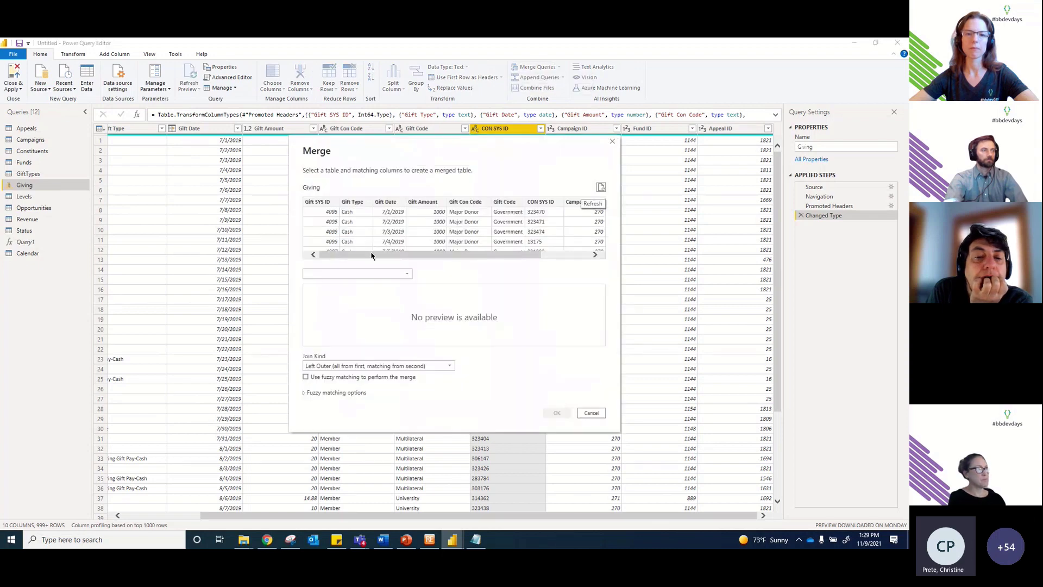
pyautogui.moveTo(371, 256); pyautogui.dragTo(462, 257)
pyautogui.click(483, 202)
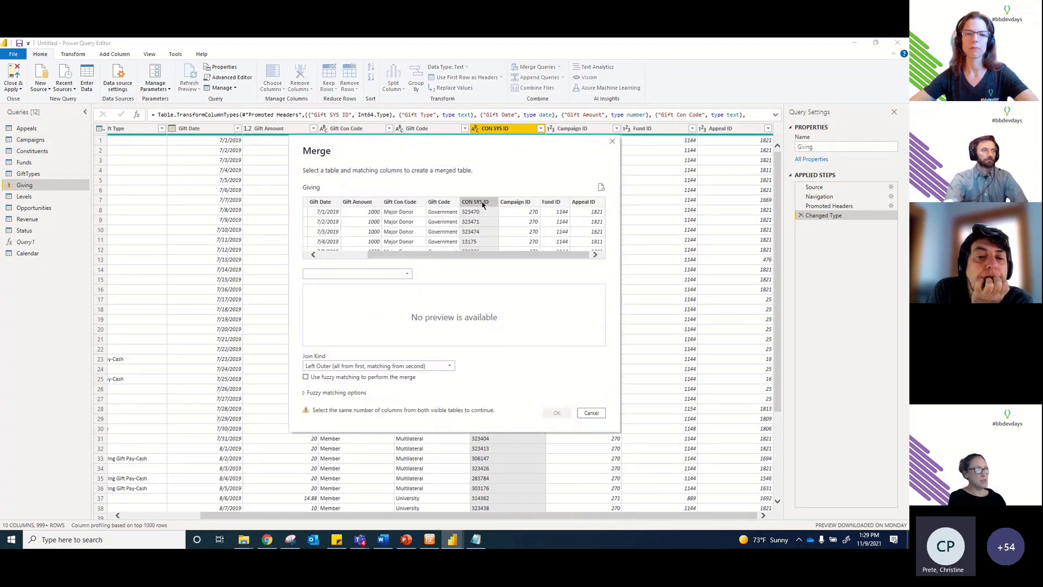
pyautogui.click(358, 275)
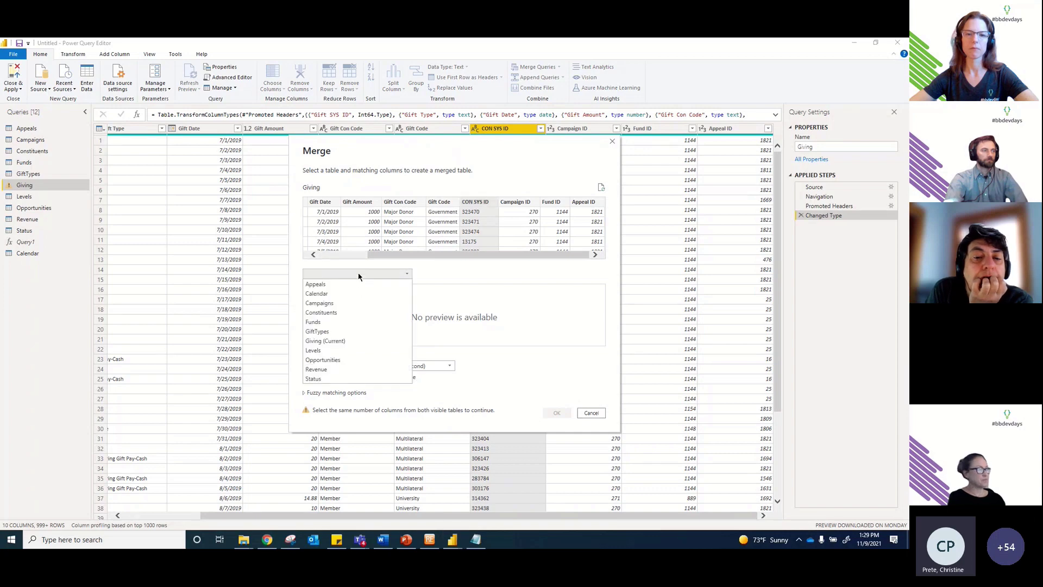
pyautogui.click(349, 313)
pyautogui.click(324, 291)
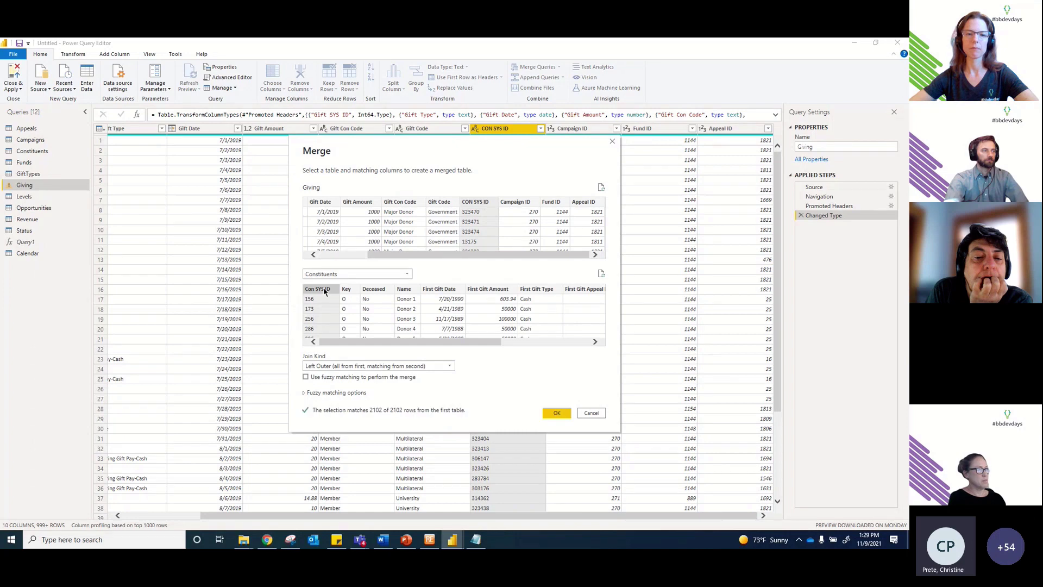
pyautogui.click(556, 411)
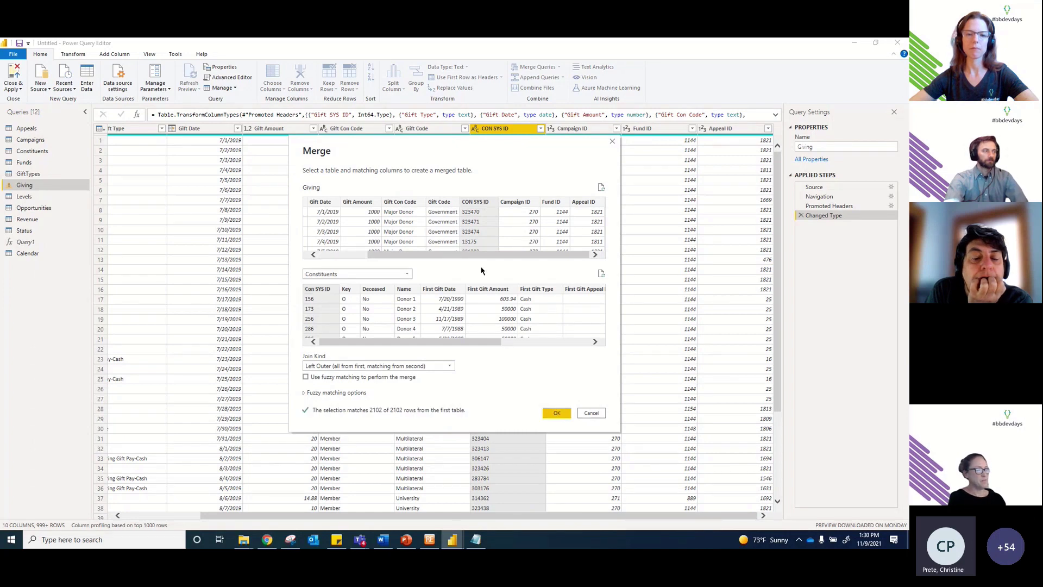
pyautogui.click(557, 414)
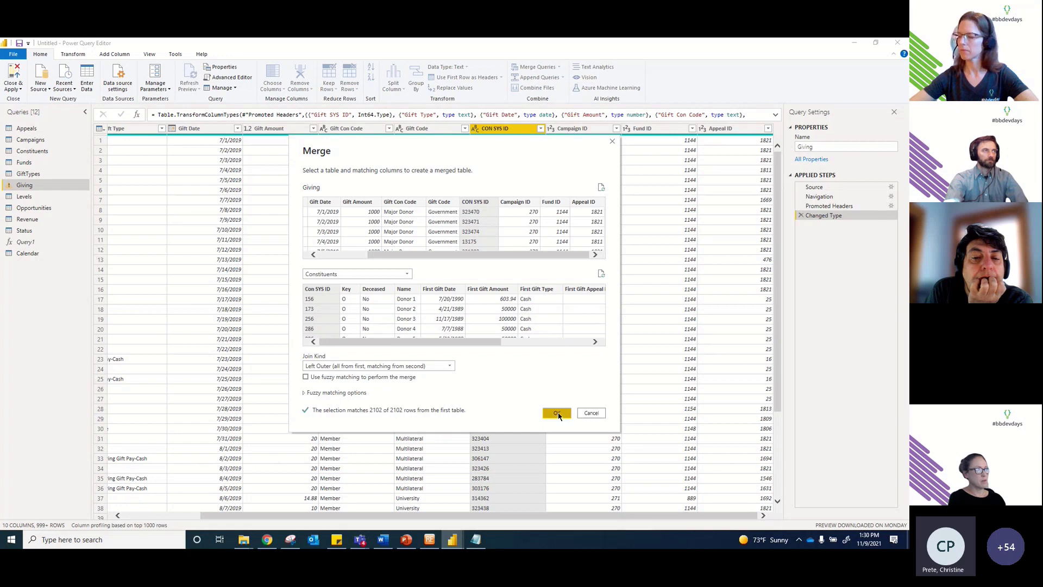
pyautogui.click(767, 128)
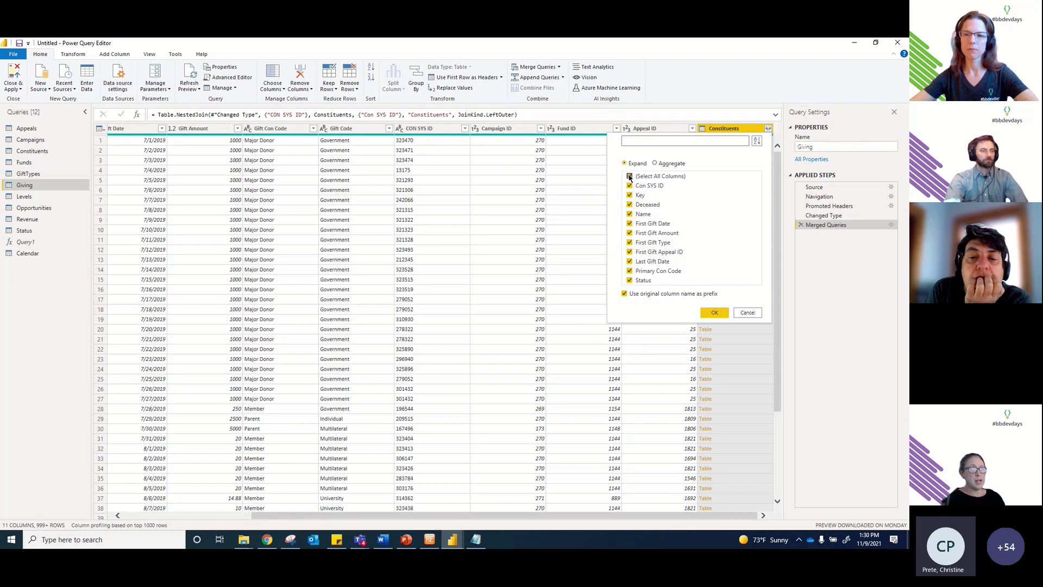
# Step: Expand only the Name field with prefix, adding a Constituents.Name column
pyautogui.click(630, 177)
pyautogui.click(631, 216)
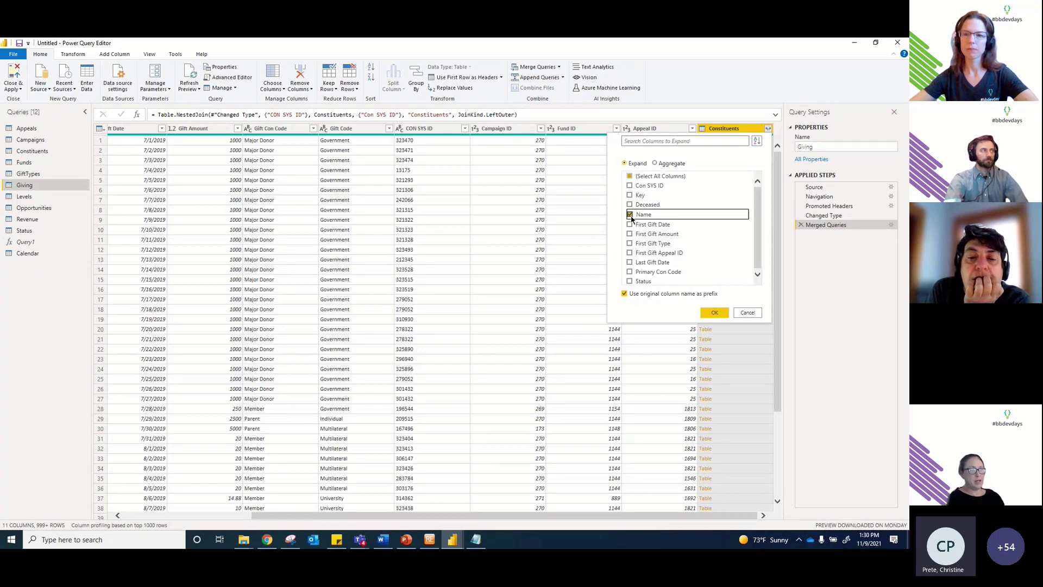
pyautogui.click(624, 294)
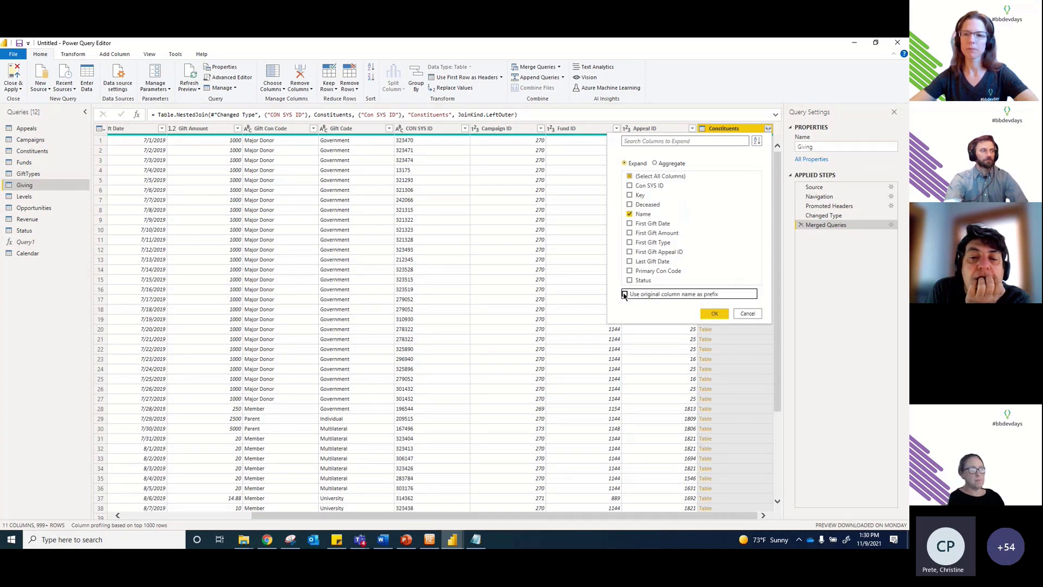
pyautogui.click(625, 294)
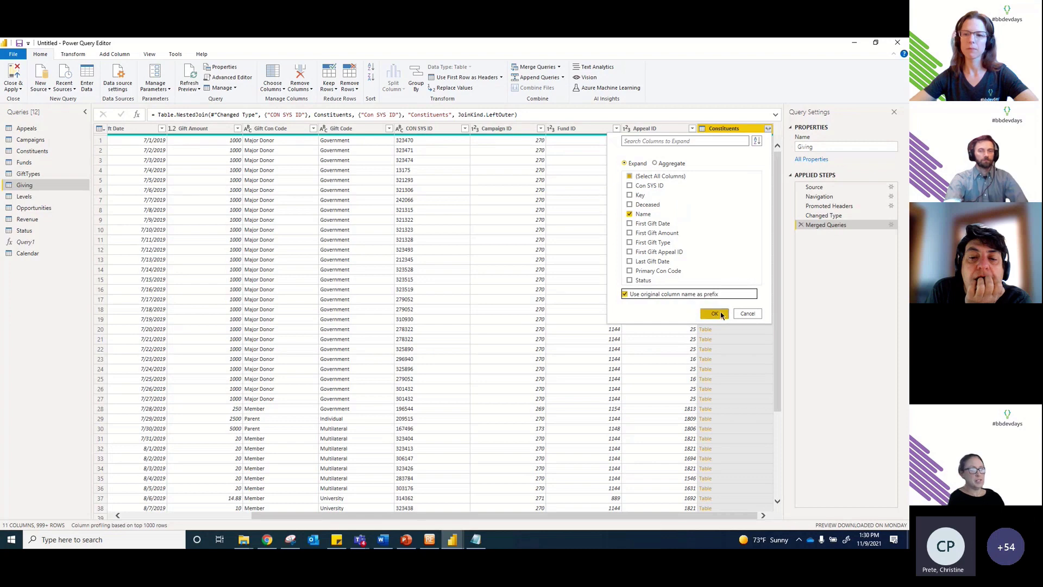
pyautogui.click(722, 315)
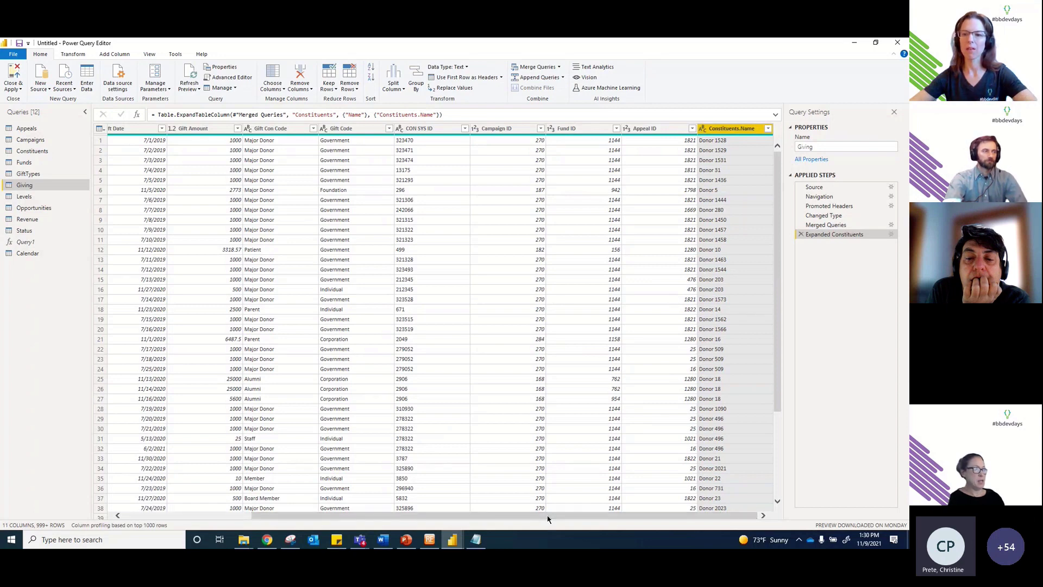
# Step: Scroll the Giving grid back left and switch to the GiftTypes query
pyautogui.moveTo(548, 519); pyautogui.dragTo(420, 518)
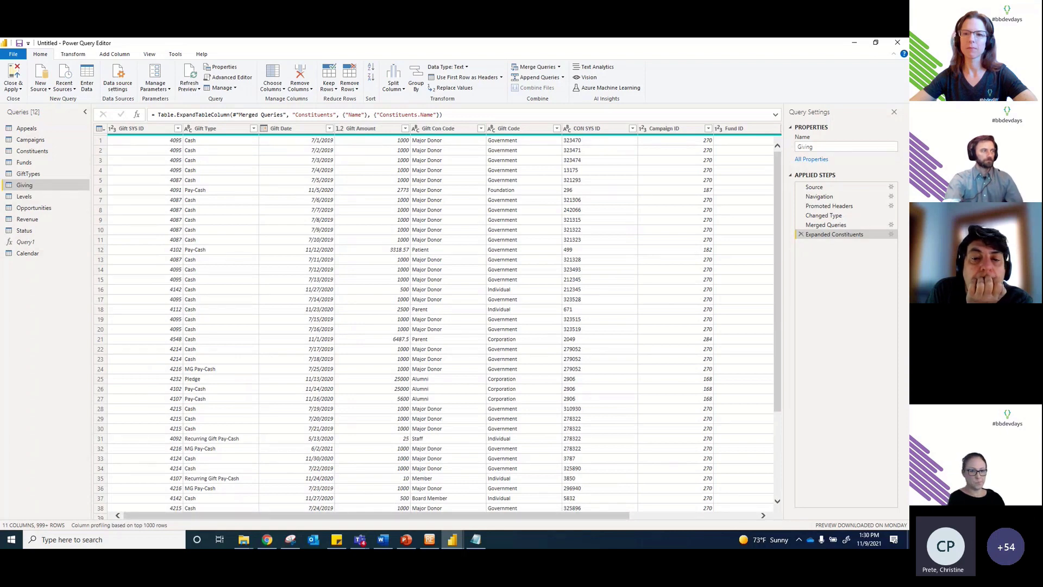
pyautogui.hotkey('alt', 'Tab')
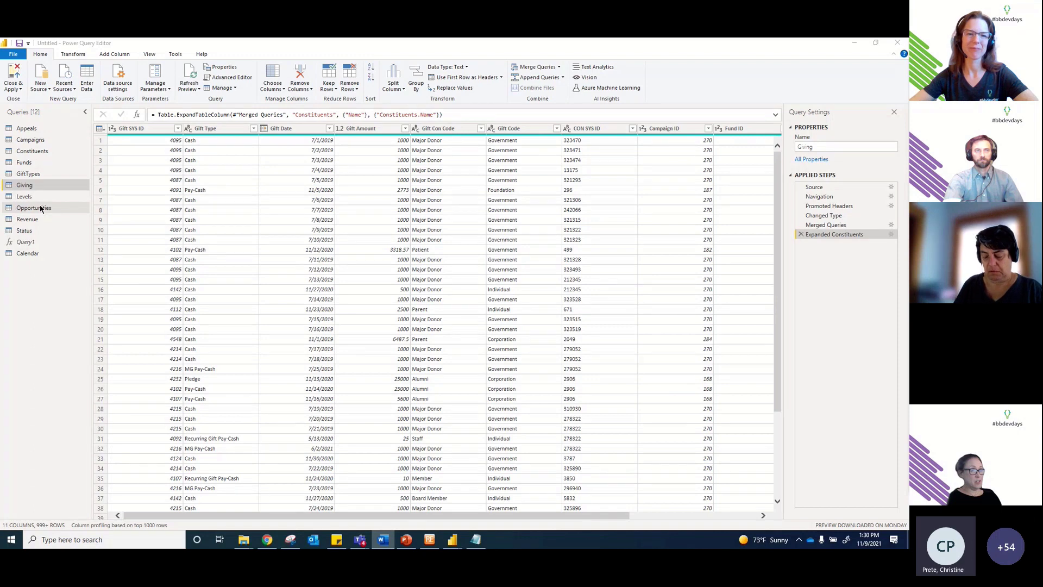
pyautogui.click(28, 173)
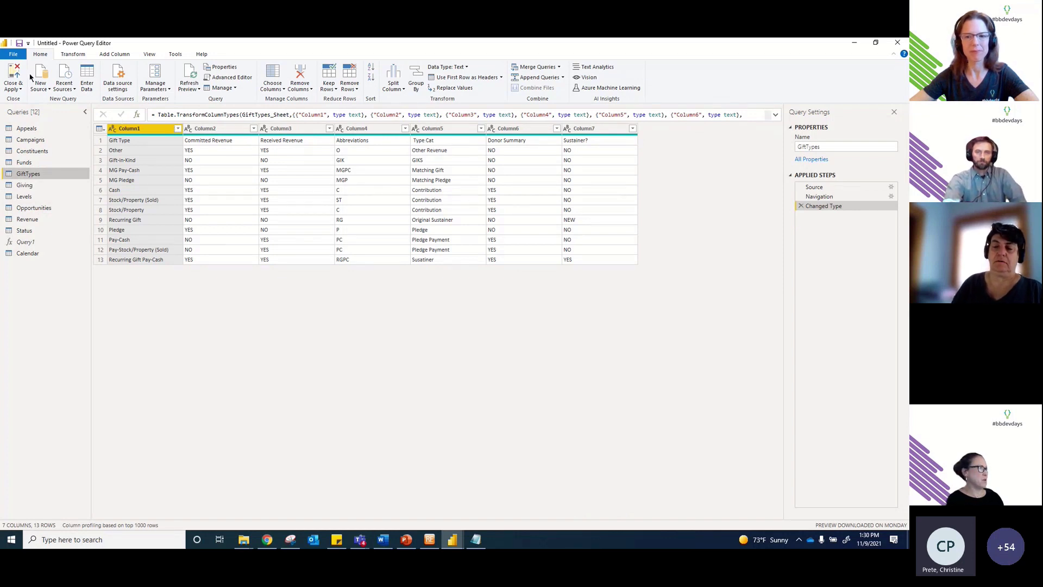
# Step: Promote GiftTypes' first row to headers (Gift Type through Sustainer?), then return to the Giving query
pyautogui.click(74, 54)
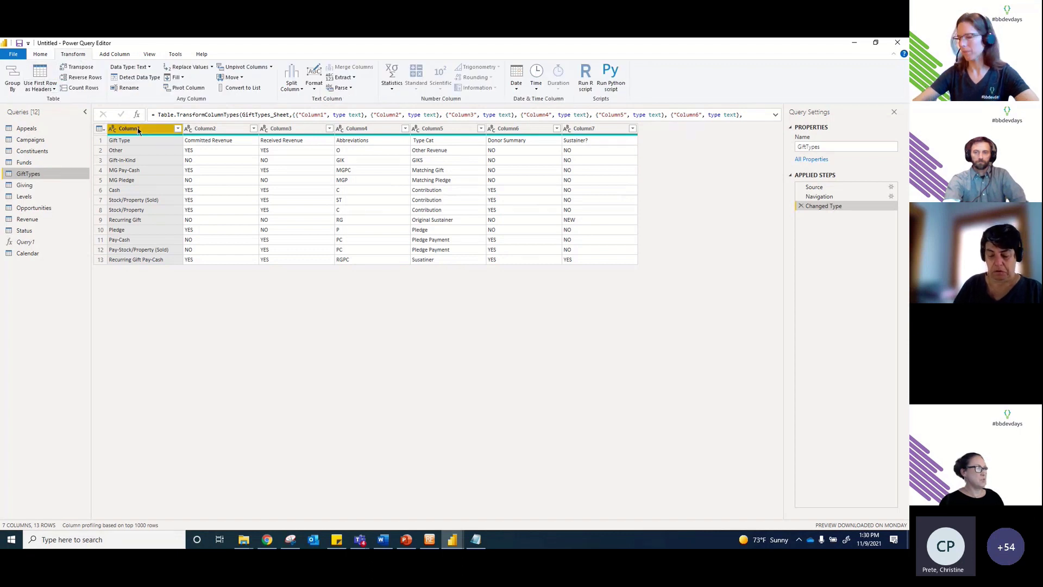
pyautogui.click(43, 70)
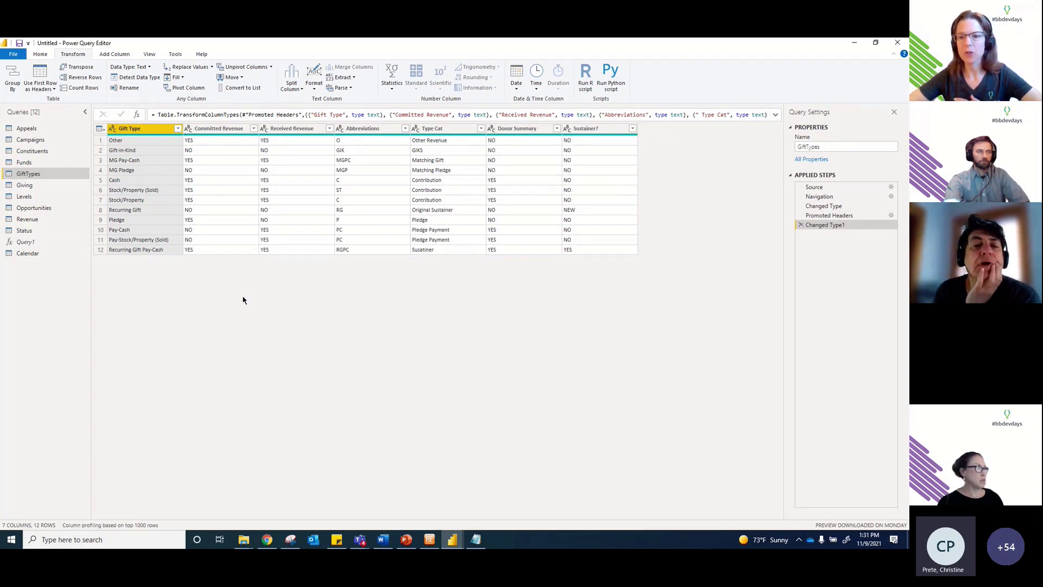
pyautogui.click(32, 186)
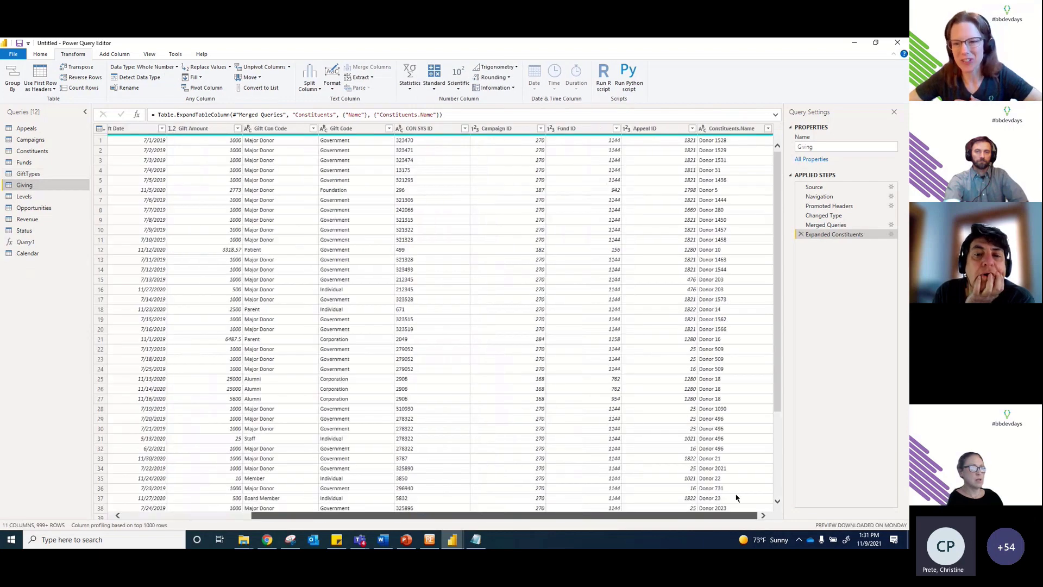
# Step: Select Giving's Constituents.Name column, then reopen GiftTypes showing its 12 rows and seven promoted columns
pyautogui.click(734, 128)
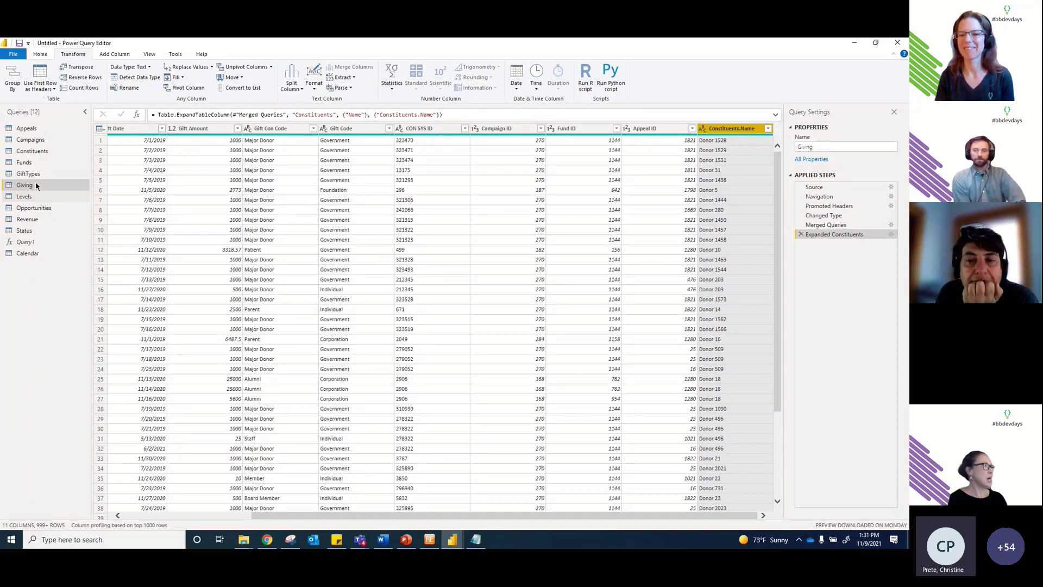
pyautogui.hotkey('alt', 'Tab')
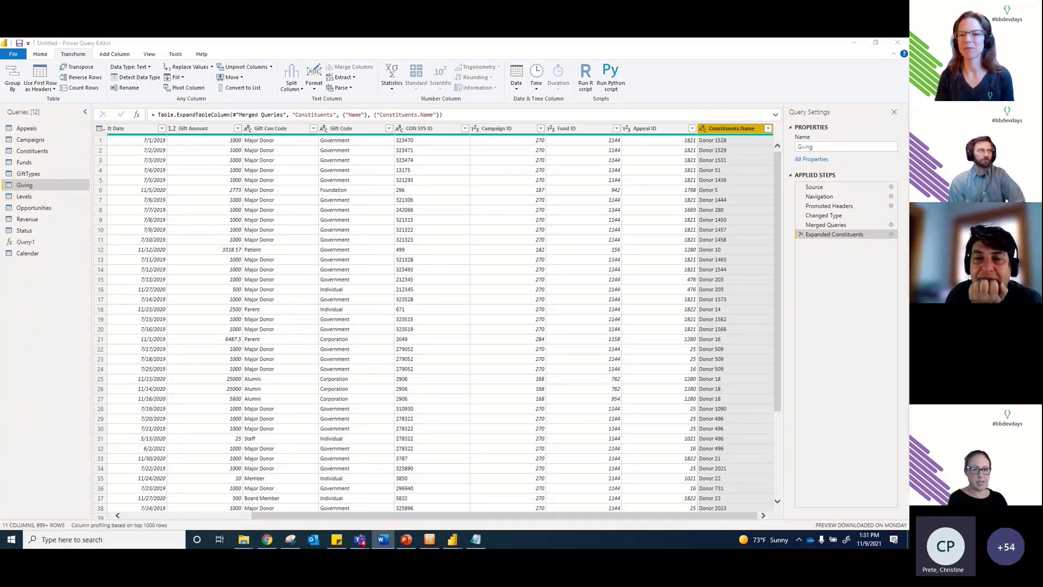
pyautogui.click(31, 174)
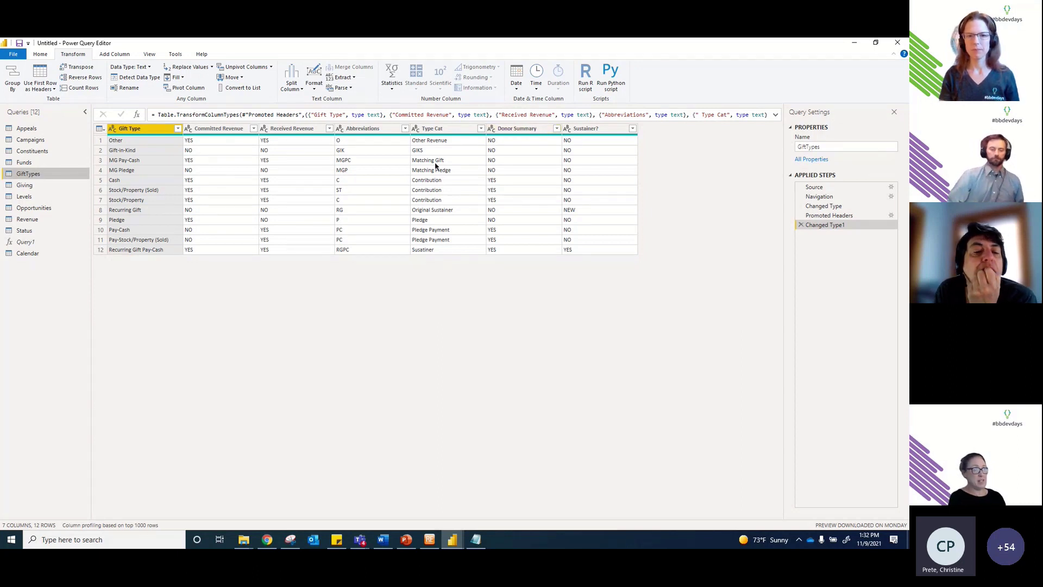
pyautogui.click(526, 132)
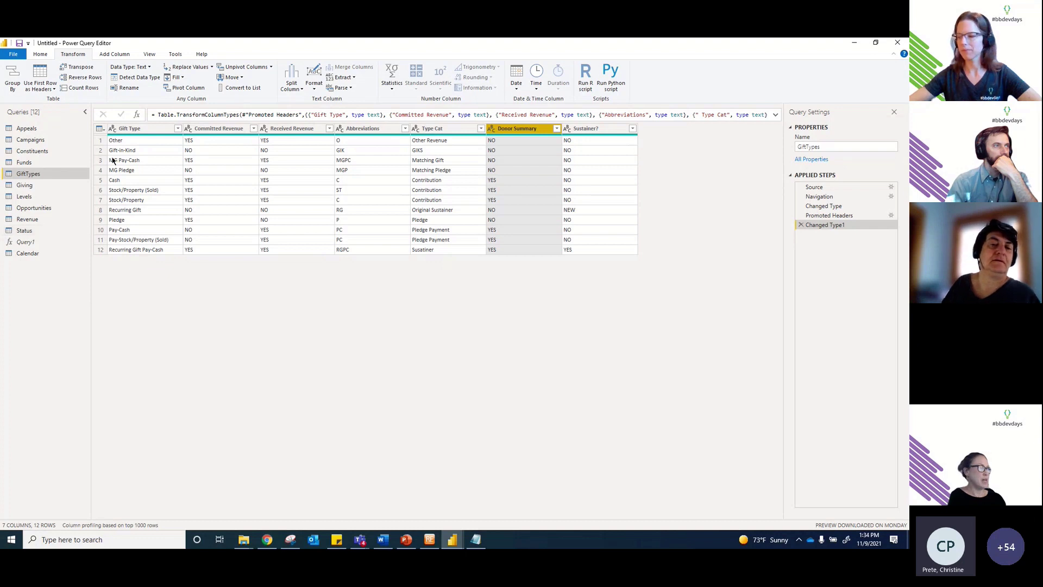
# Step: View the Status query, then close Power Query Editor with Not now, leaving edits unapplied
pyautogui.click(31, 231)
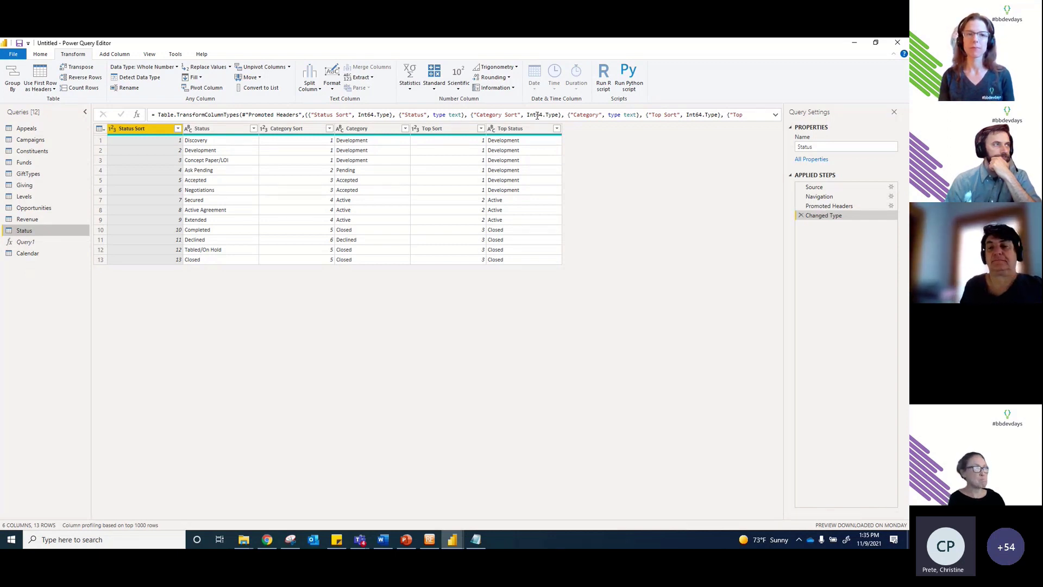
pyautogui.click(898, 43)
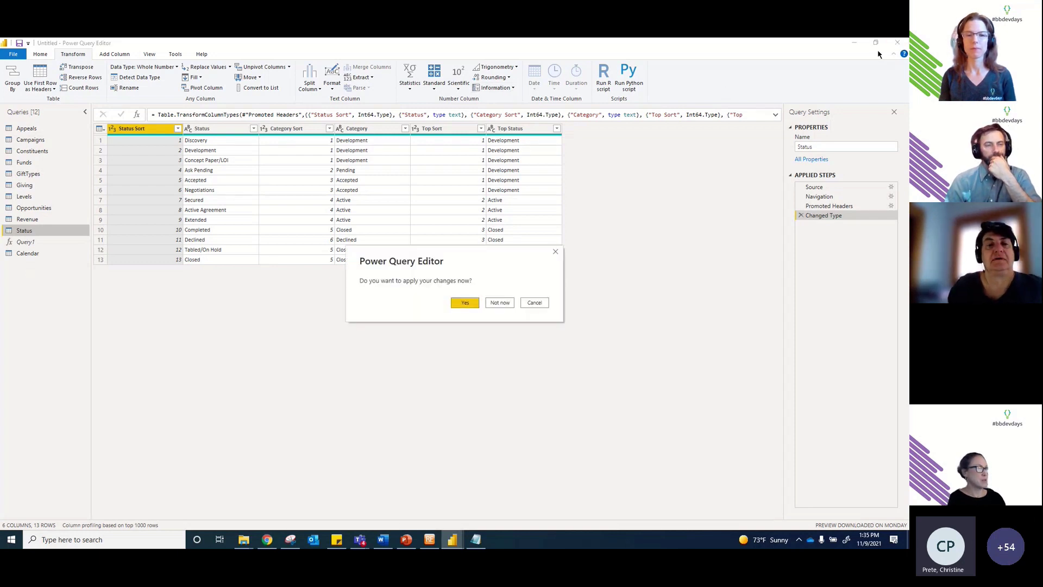
pyautogui.click(503, 302)
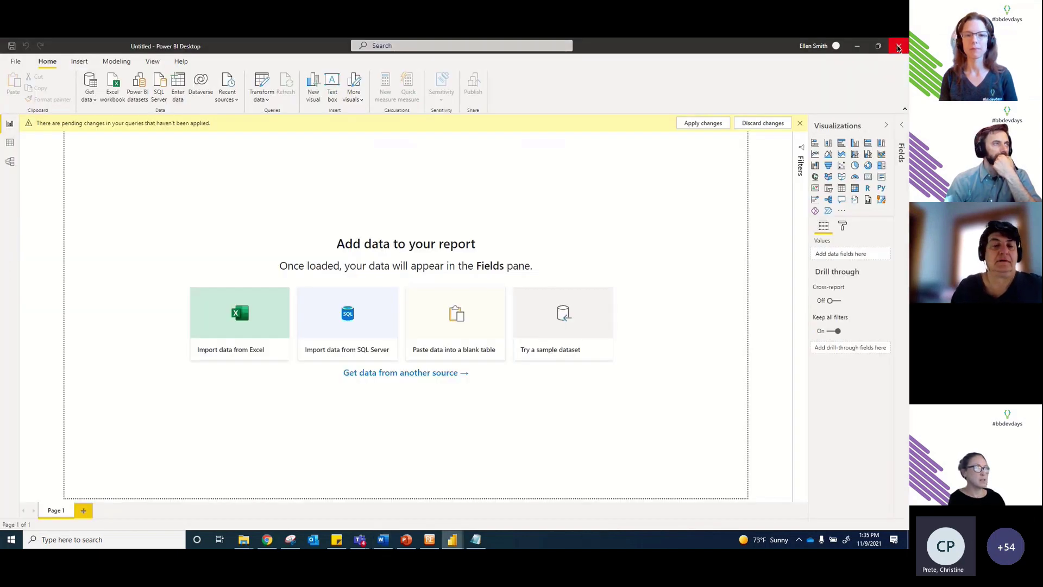
# Step: Close Power BI Desktop with Don't save, leaving the 'Building a Data Model' slide showing
pyautogui.click(899, 45)
pyautogui.click(500, 302)
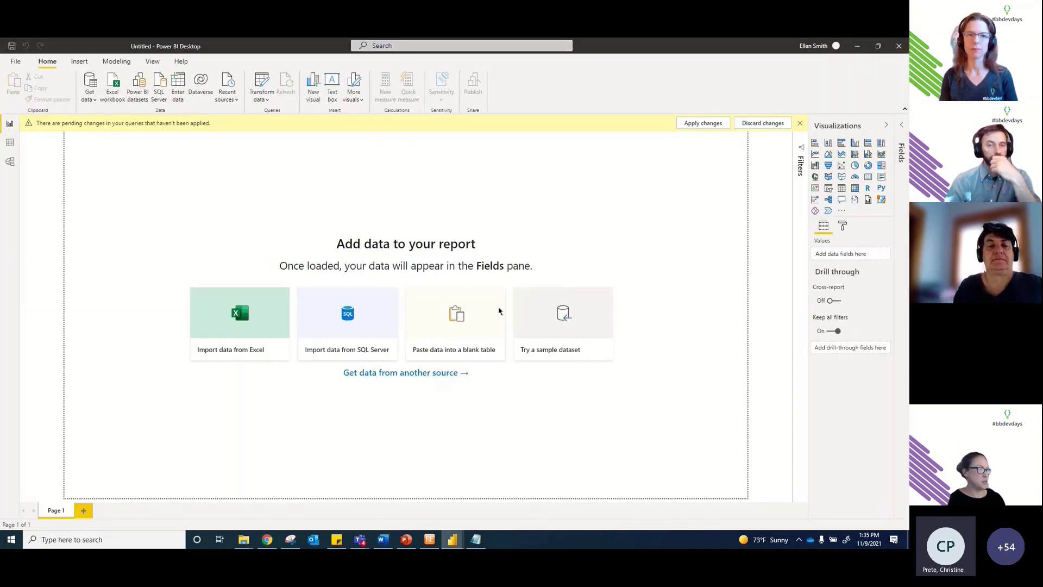
pyautogui.moveTo(453, 541)
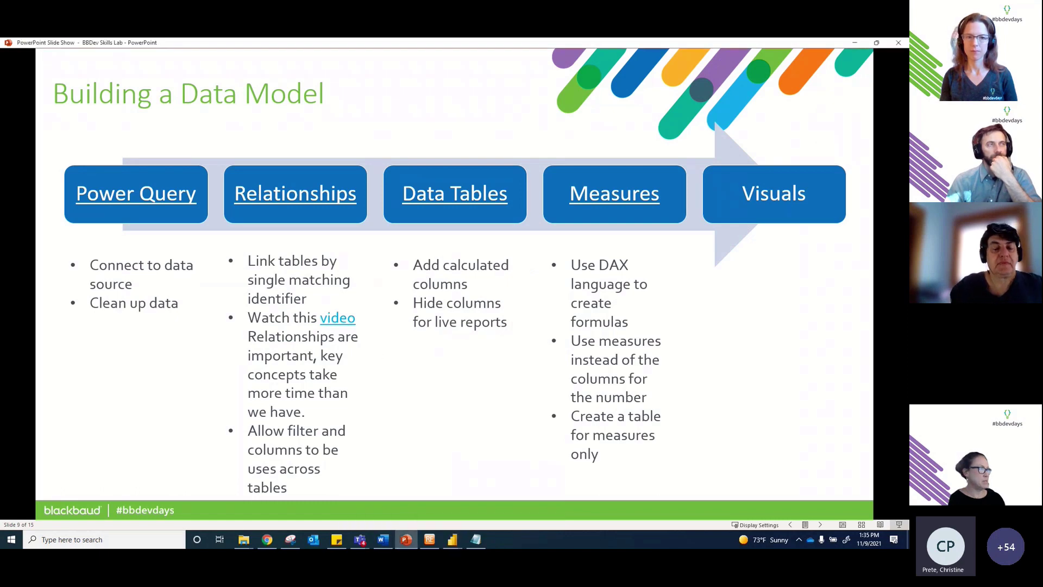
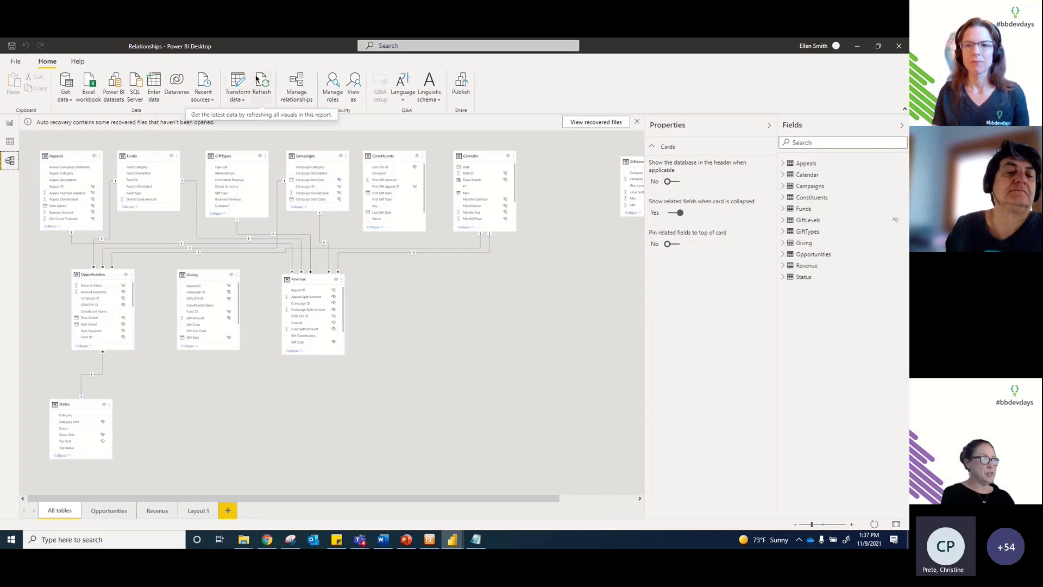
# Step: Dismiss the auto-recovery notice, delete the recovered files, and show the Appeals table's 526 rows
pyautogui.click(10, 124)
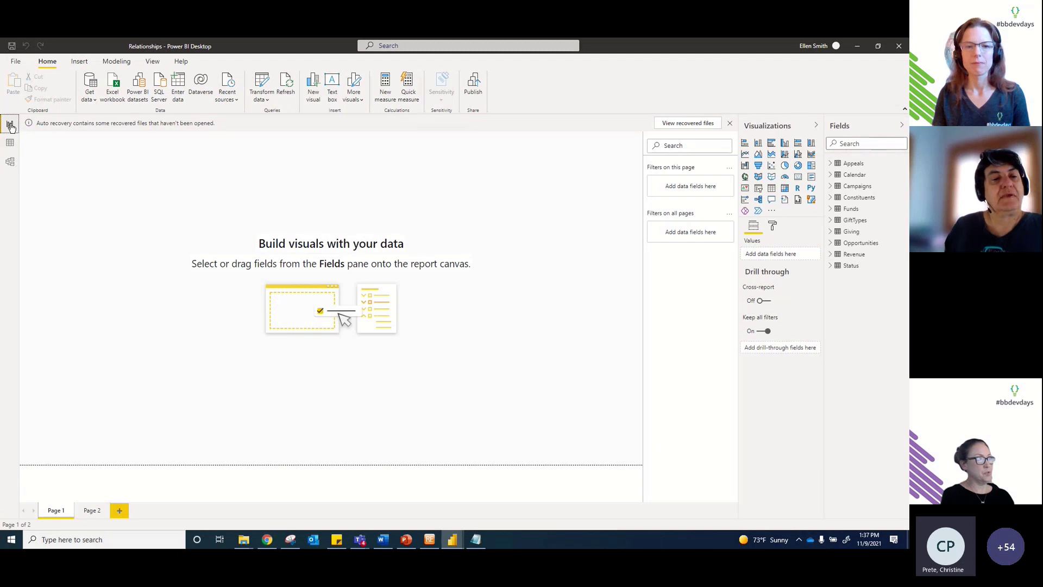
pyautogui.click(729, 124)
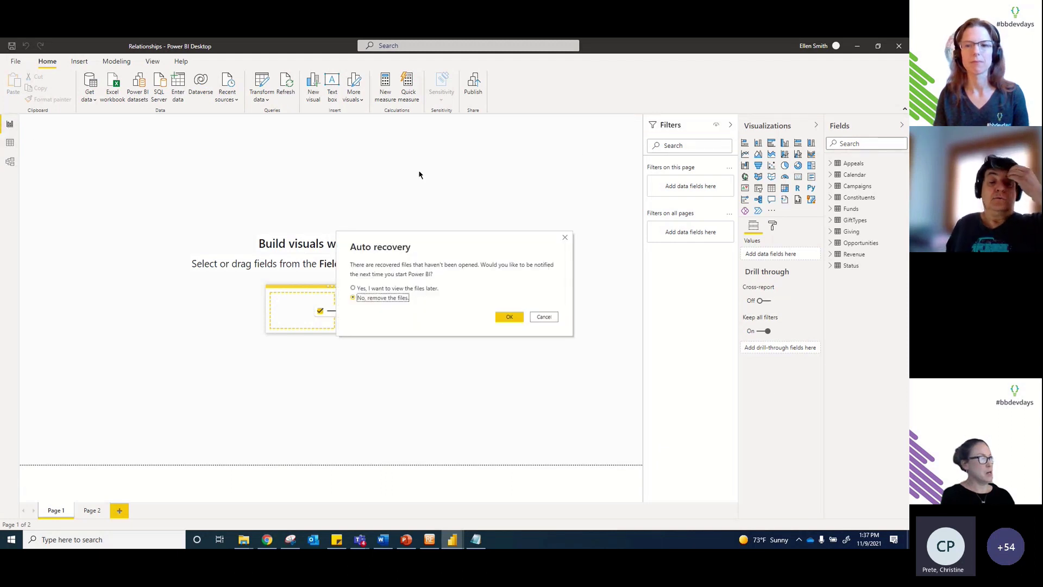
pyautogui.click(509, 316)
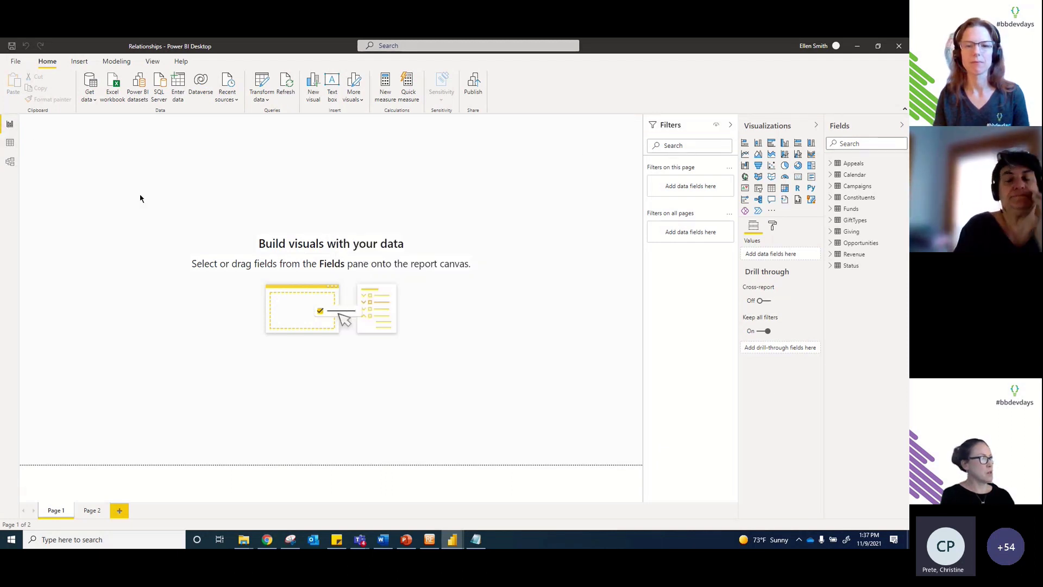
pyautogui.click(10, 144)
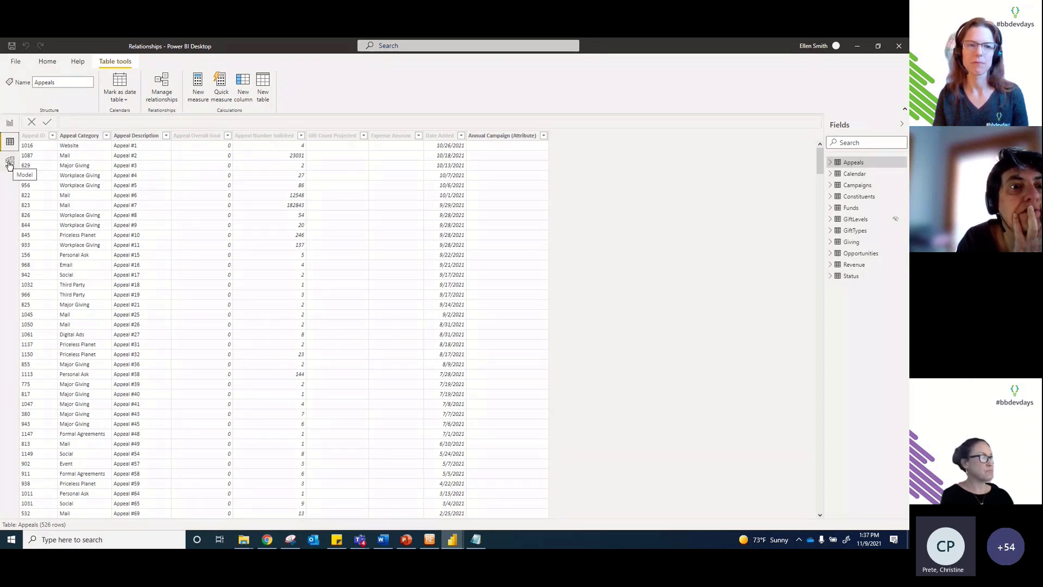
# Step: In Model view, collapse Properties, zoom in slightly, and show the Opportunities layout's related tables
pyautogui.click(9, 161)
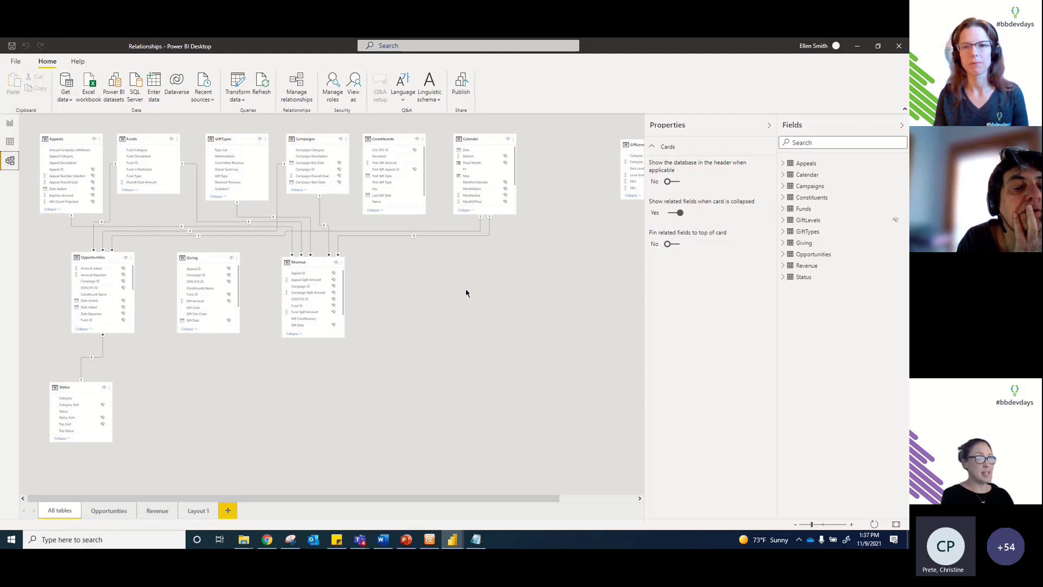
pyautogui.click(769, 125)
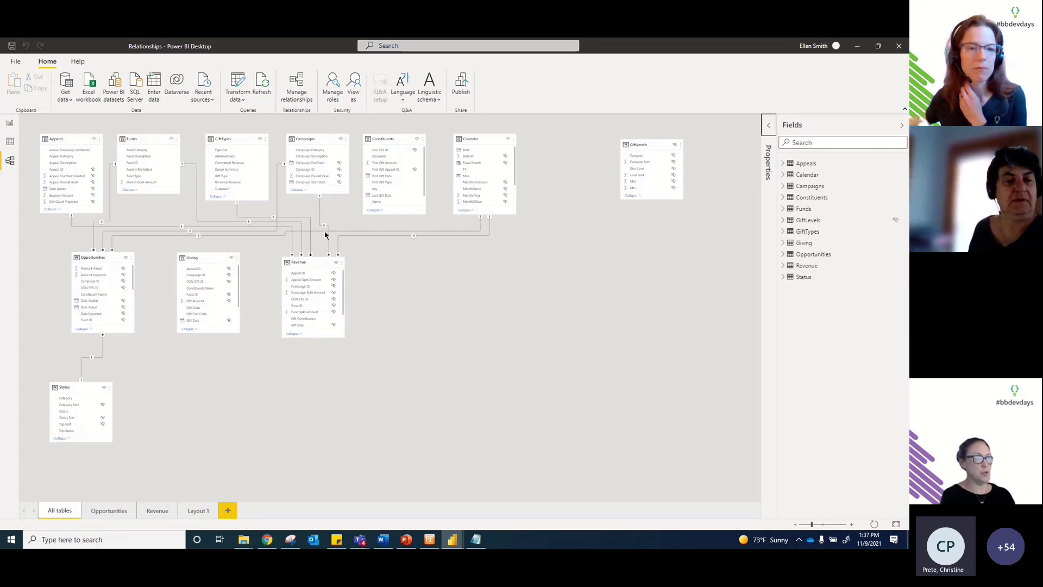
pyautogui.click(816, 524)
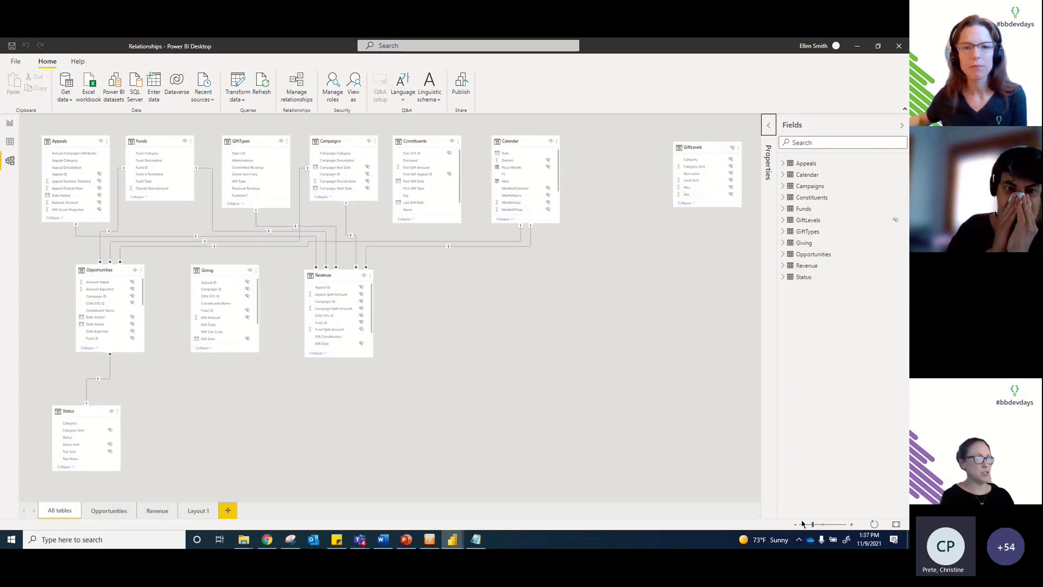
pyautogui.click(108, 511)
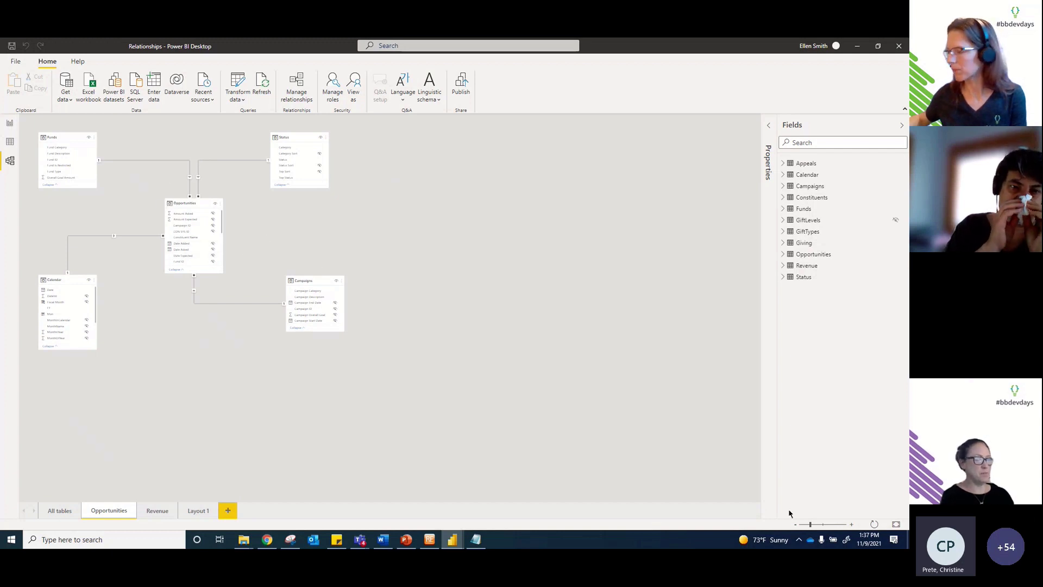
pyautogui.moveTo(810, 525); pyautogui.dragTo(819, 526)
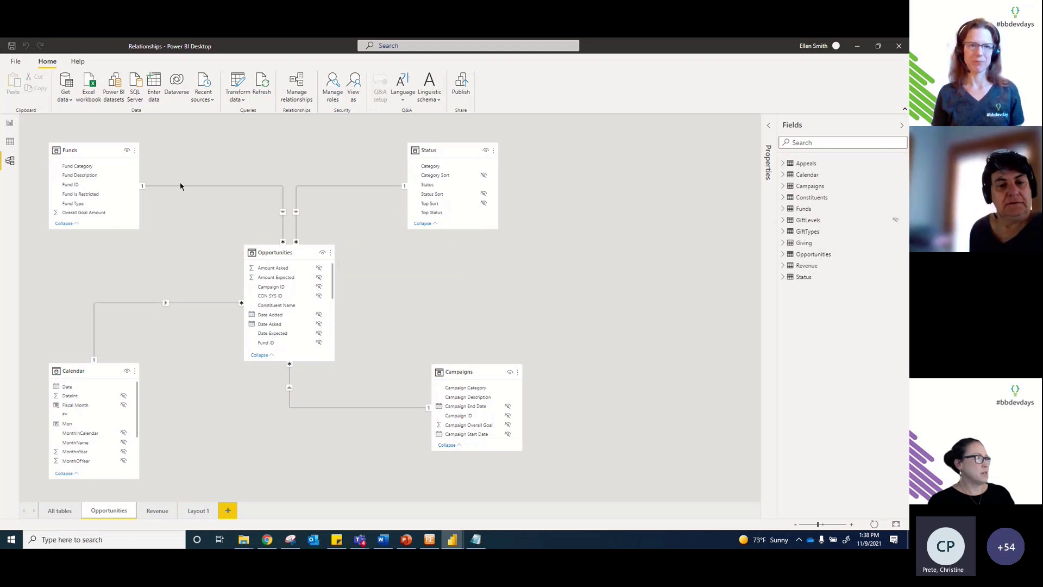
pyautogui.click(166, 304)
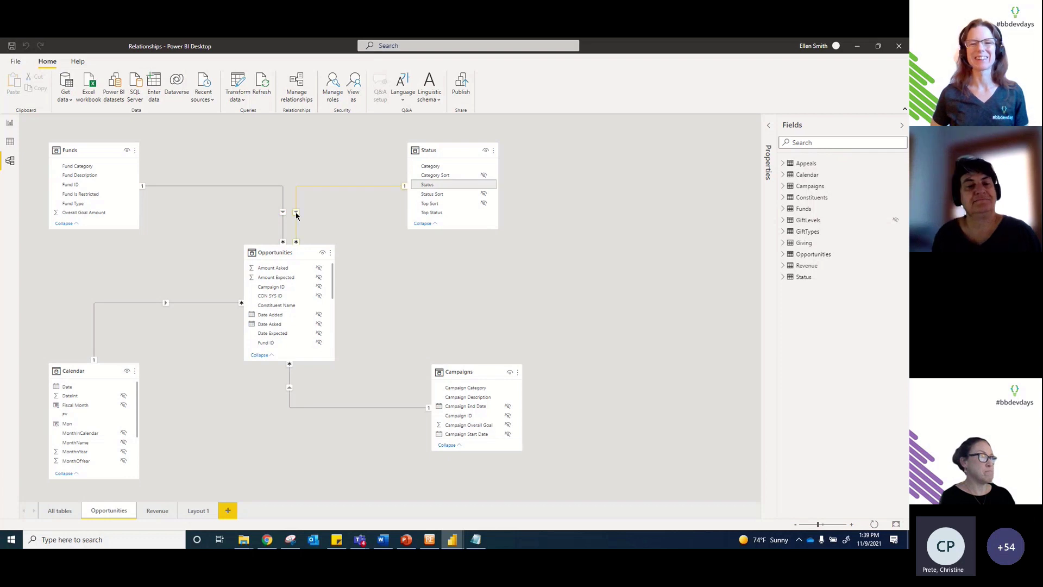
# Step: Rearrange the Layout 1 diagram, moving the Giving table lower and the Campaigns table right
pyautogui.click(151, 513)
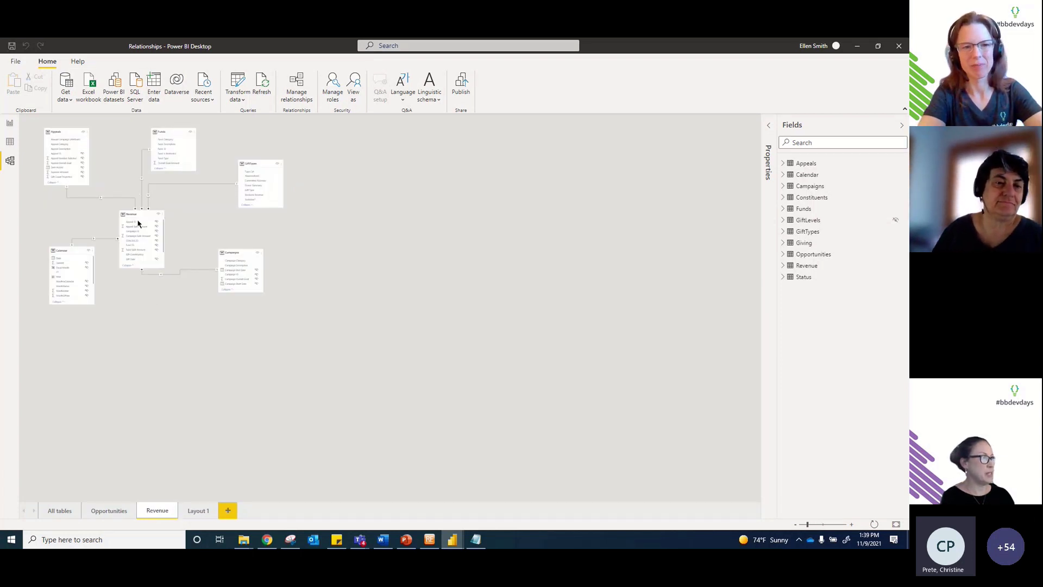
pyautogui.click(199, 510)
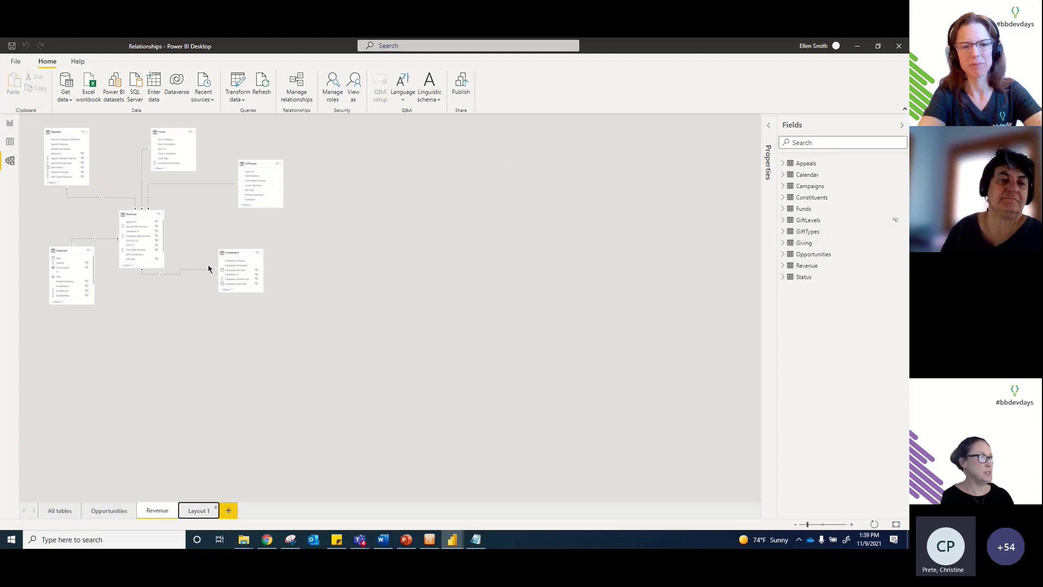
pyautogui.moveTo(246, 244); pyautogui.dragTo(229, 253)
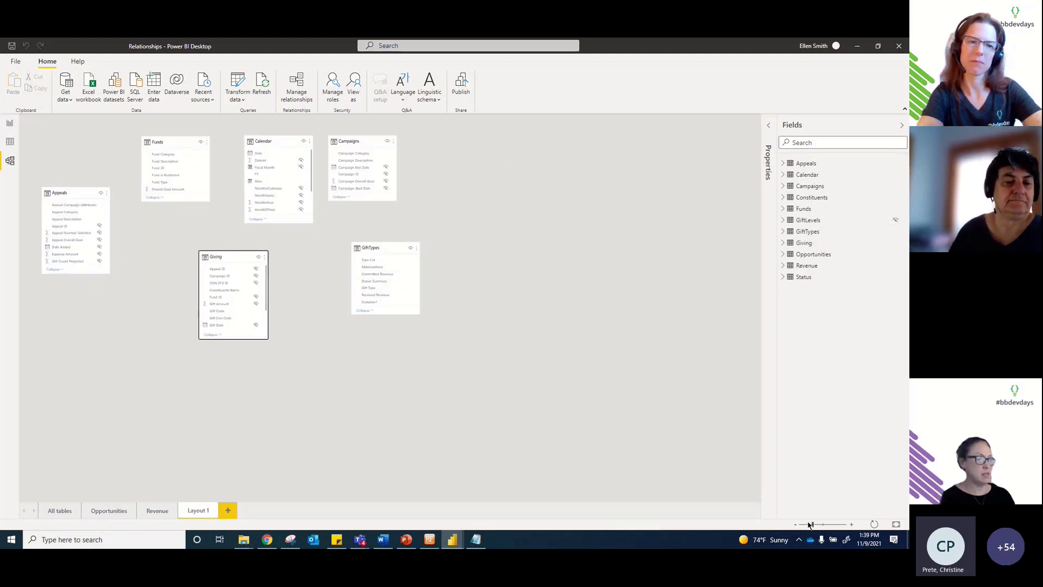
pyautogui.moveTo(813, 525); pyautogui.dragTo(820, 525)
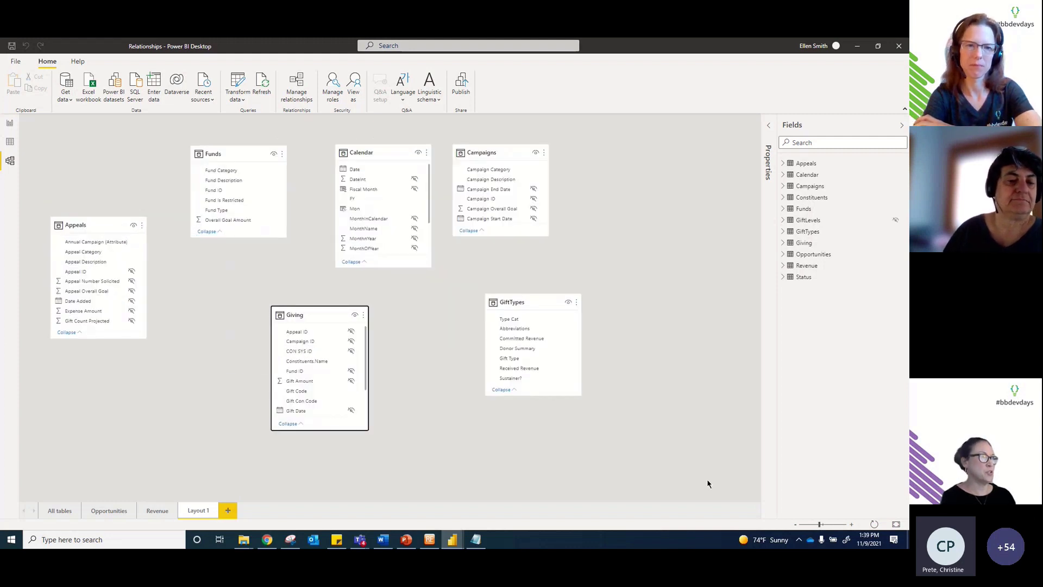
pyautogui.moveTo(511, 153); pyautogui.dragTo(530, 162)
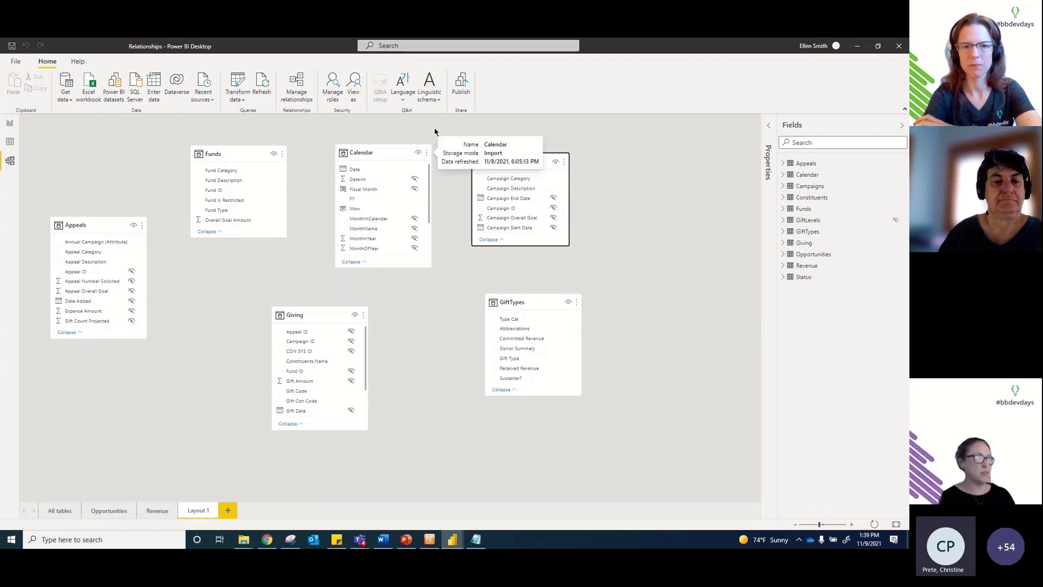
# Step: Create Layout 2 with Campaigns and GiftLevels plus Campaigns' related tables, then return to Layout 1
pyautogui.click(228, 511)
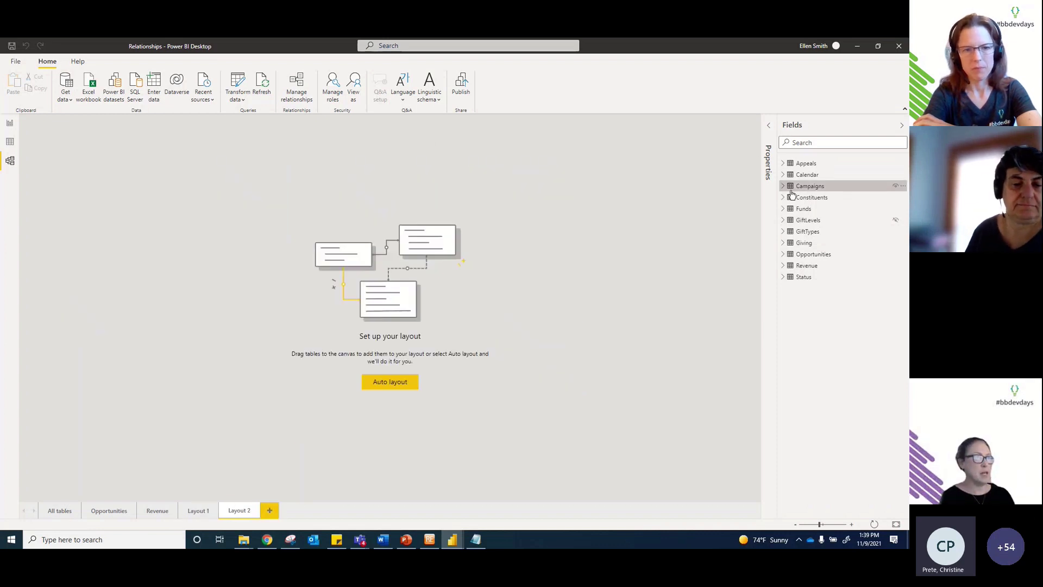
pyautogui.moveTo(809, 186); pyautogui.dragTo(426, 230)
pyautogui.moveTo(796, 227); pyautogui.dragTo(566, 304)
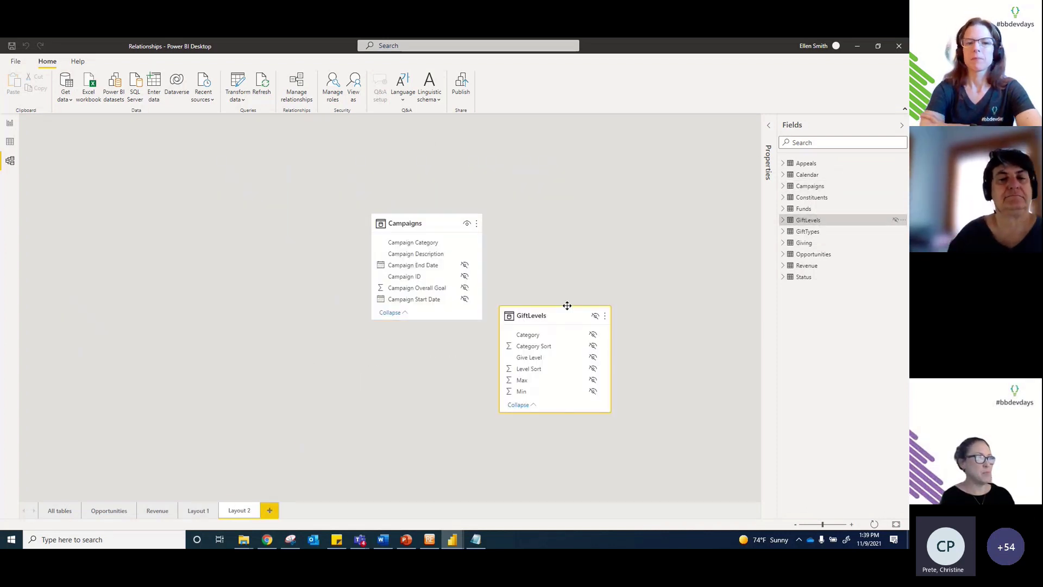
pyautogui.click(477, 224)
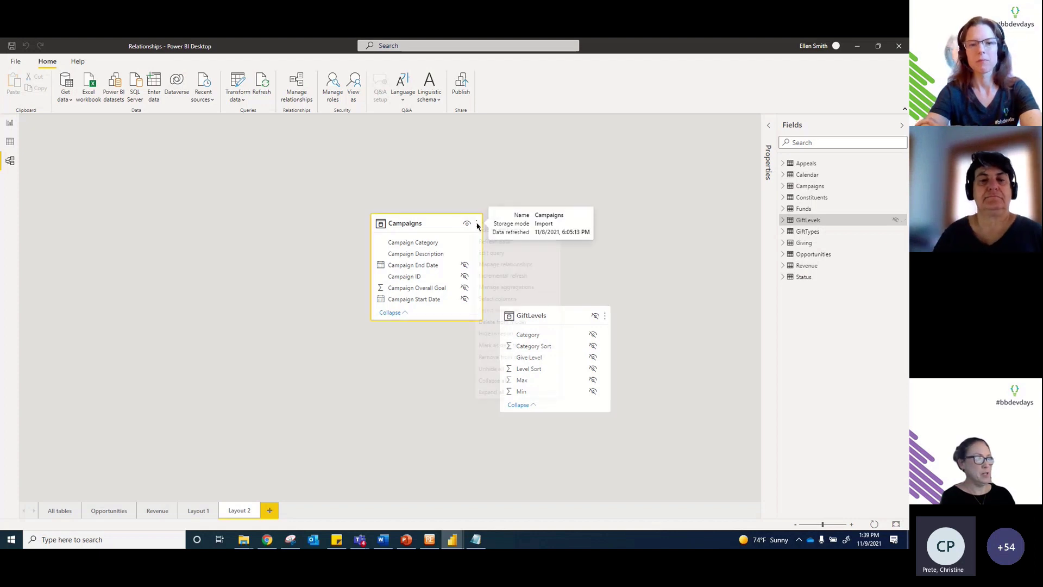
pyautogui.click(495, 230)
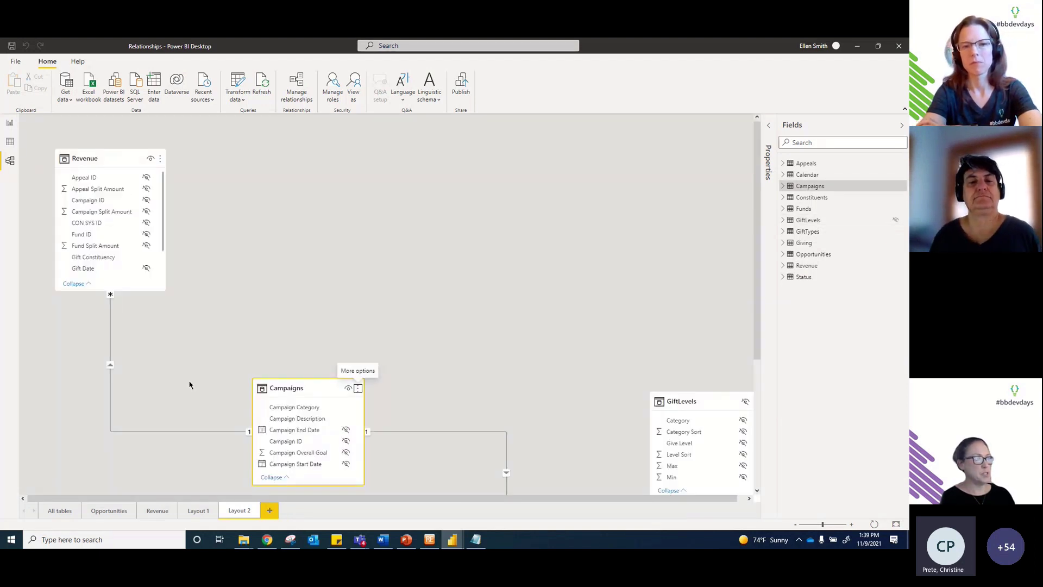
pyautogui.click(199, 510)
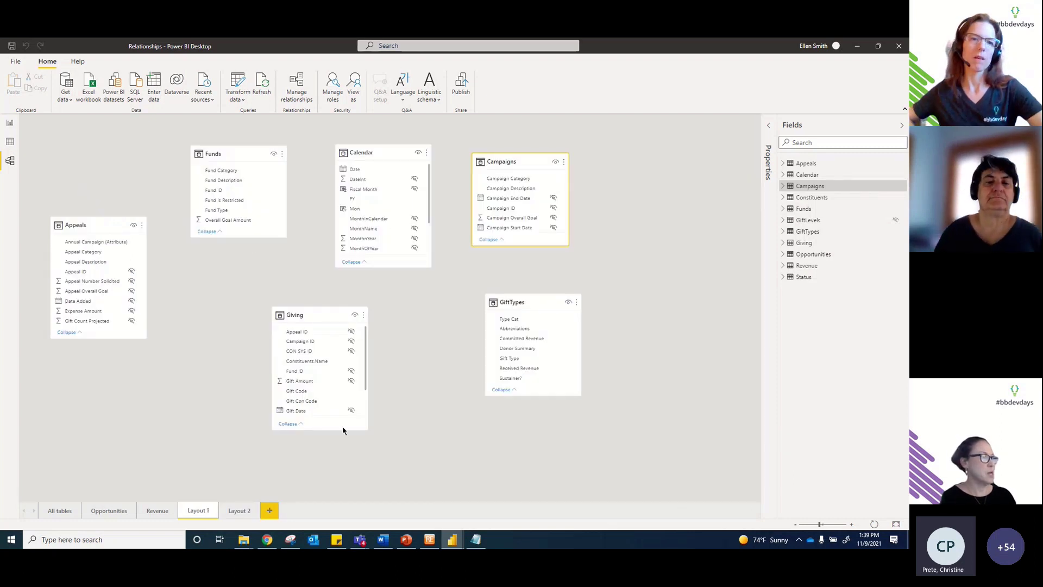
# Step: Enlarge the Giving card to show all fields and nudge the Calendar card right in Layout 1
pyautogui.moveTo(327, 430); pyautogui.dragTo(331, 481)
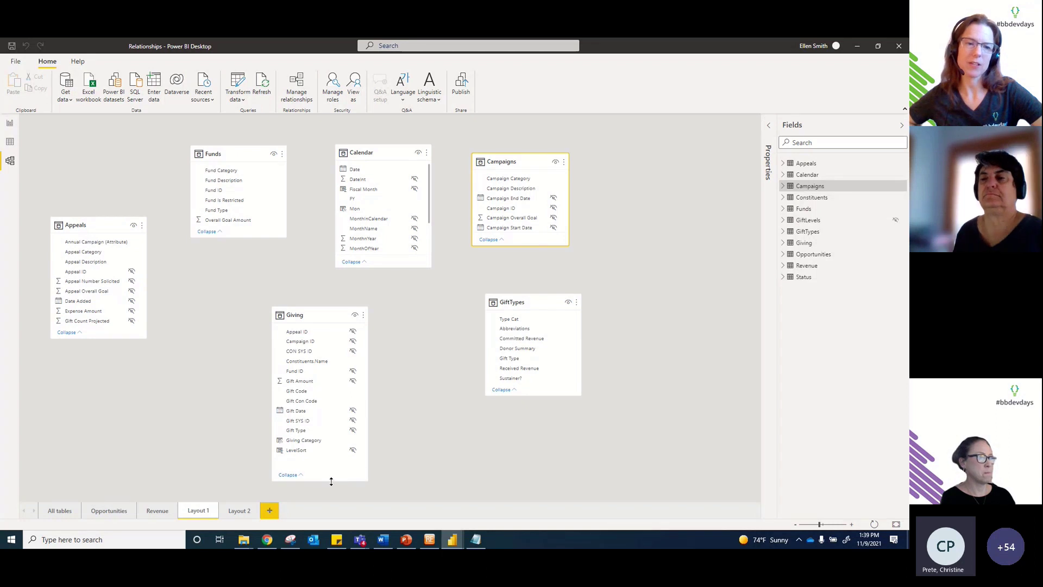
pyautogui.click(818, 524)
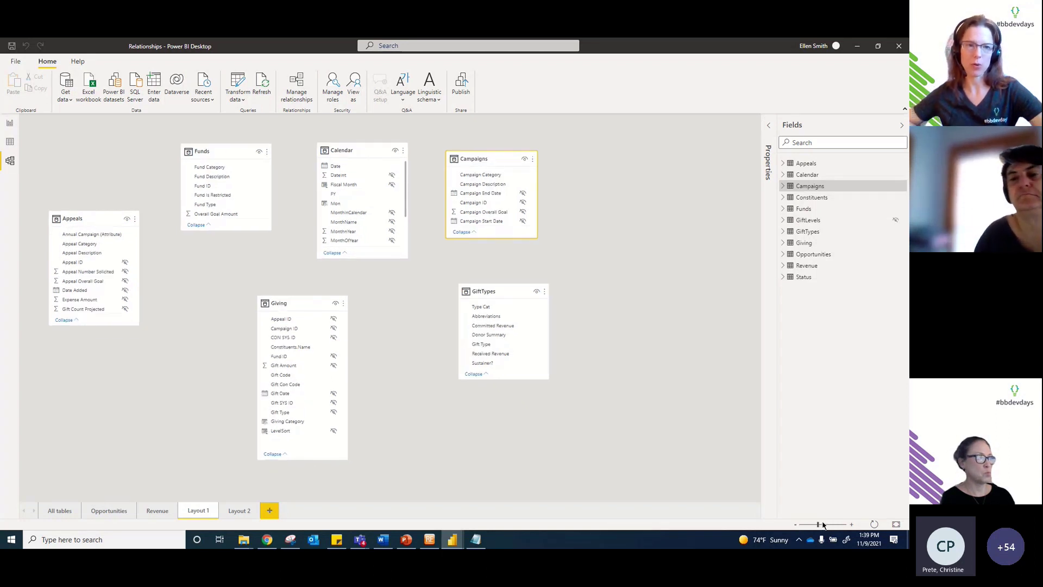
pyautogui.click(824, 525)
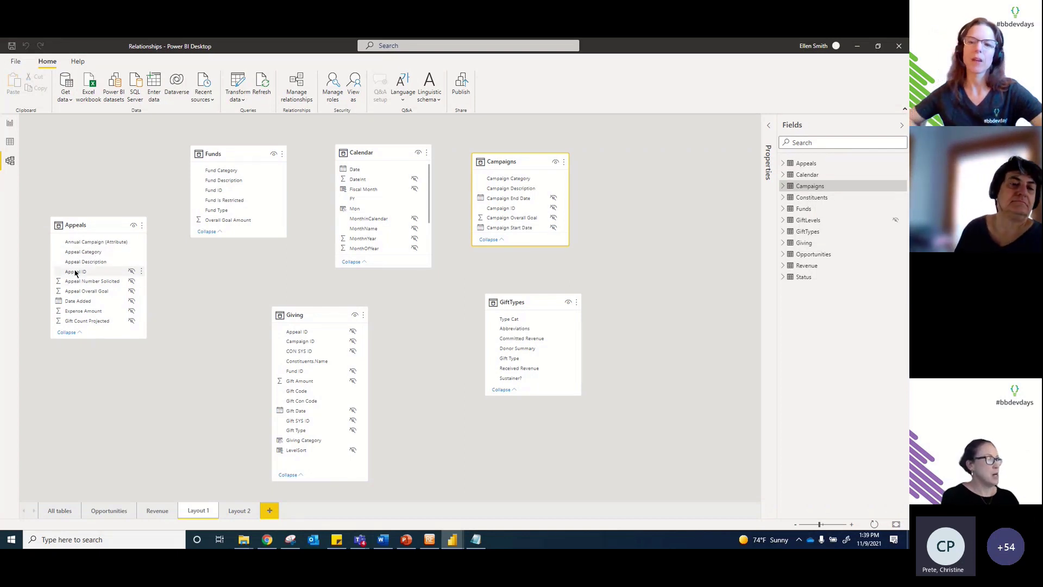
pyautogui.moveTo(75, 273); pyautogui.dragTo(76, 273)
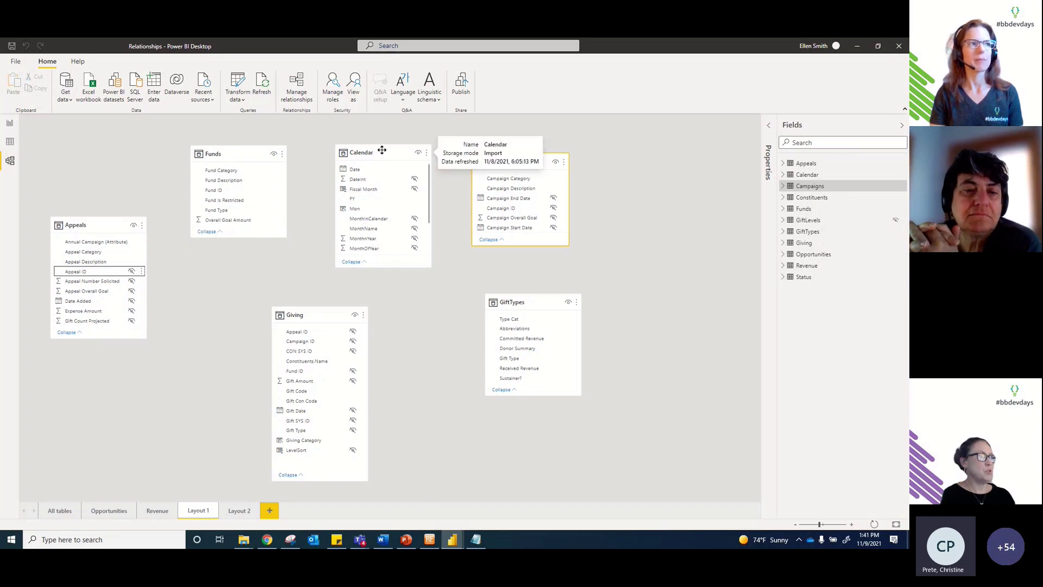
pyautogui.moveTo(377, 149); pyautogui.dragTo(382, 149)
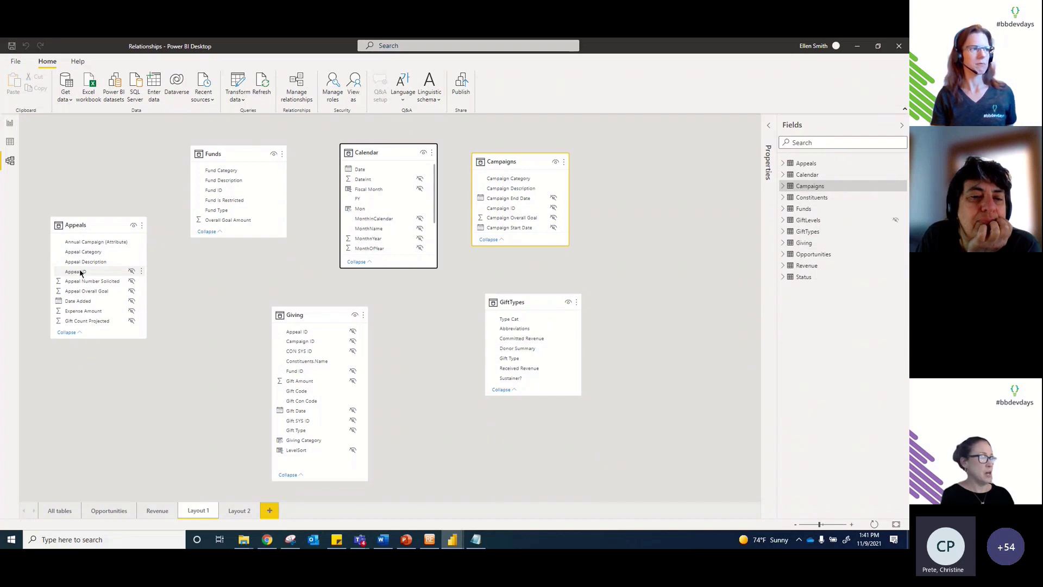
# Step: Relate Giving to Appeals on Appeal ID, Funds on Fund ID, and Calendar Date on Gift Date
pyautogui.moveTo(81, 273); pyautogui.dragTo(294, 333)
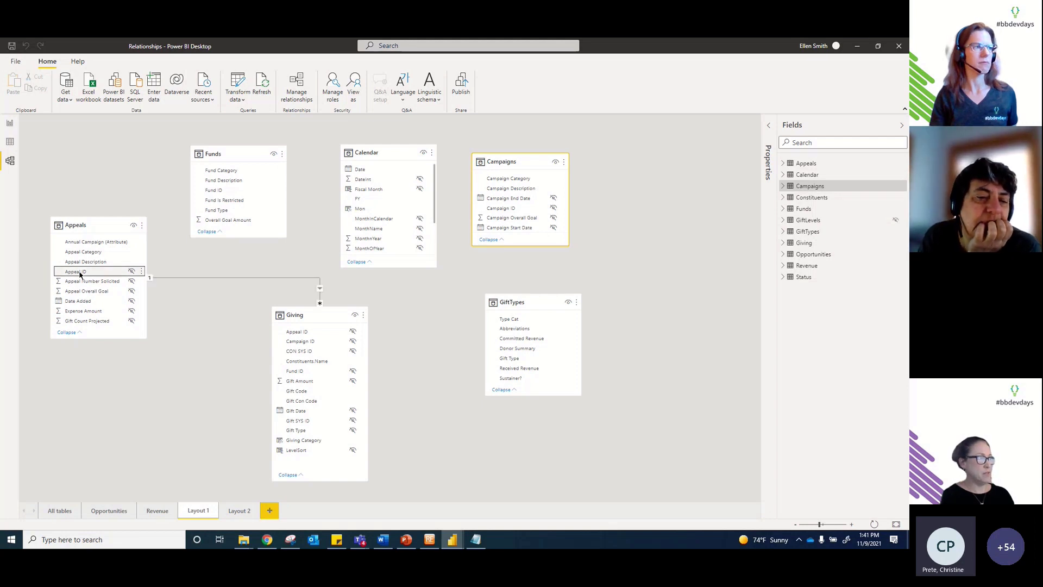
pyautogui.click(215, 191)
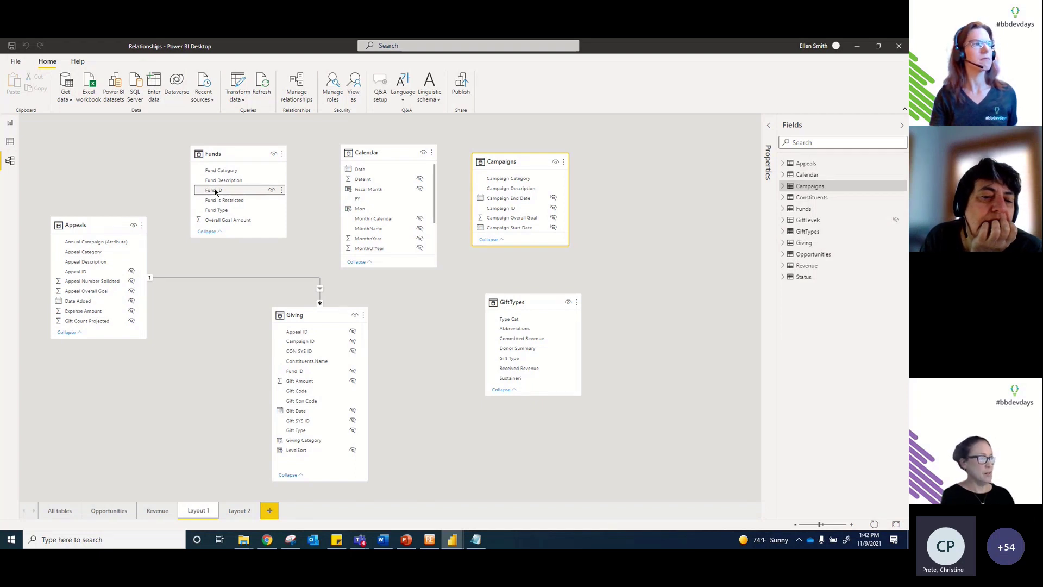
pyautogui.moveTo(215, 190); pyautogui.dragTo(292, 373)
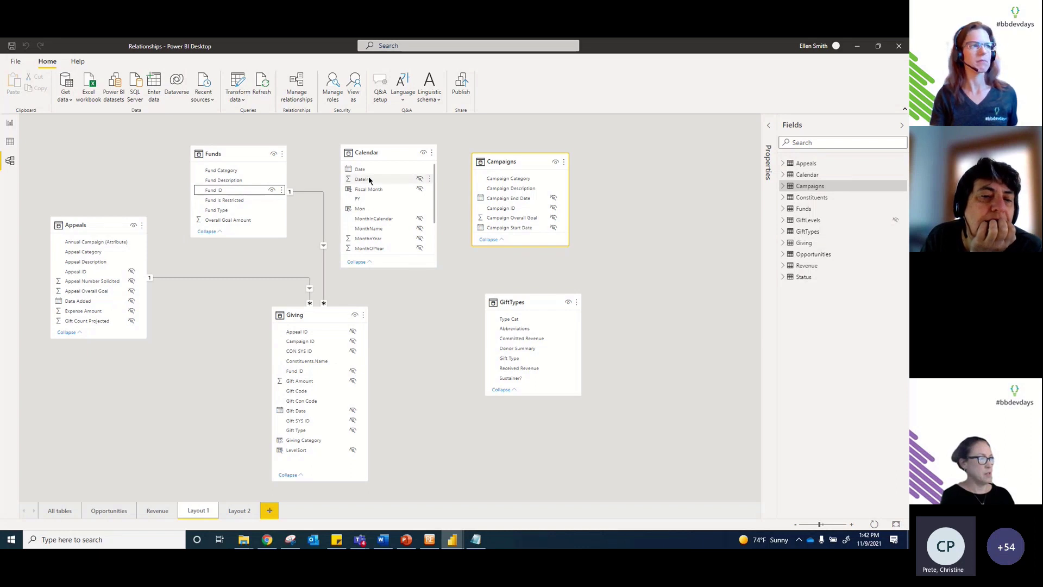
pyautogui.moveTo(361, 169); pyautogui.dragTo(304, 414)
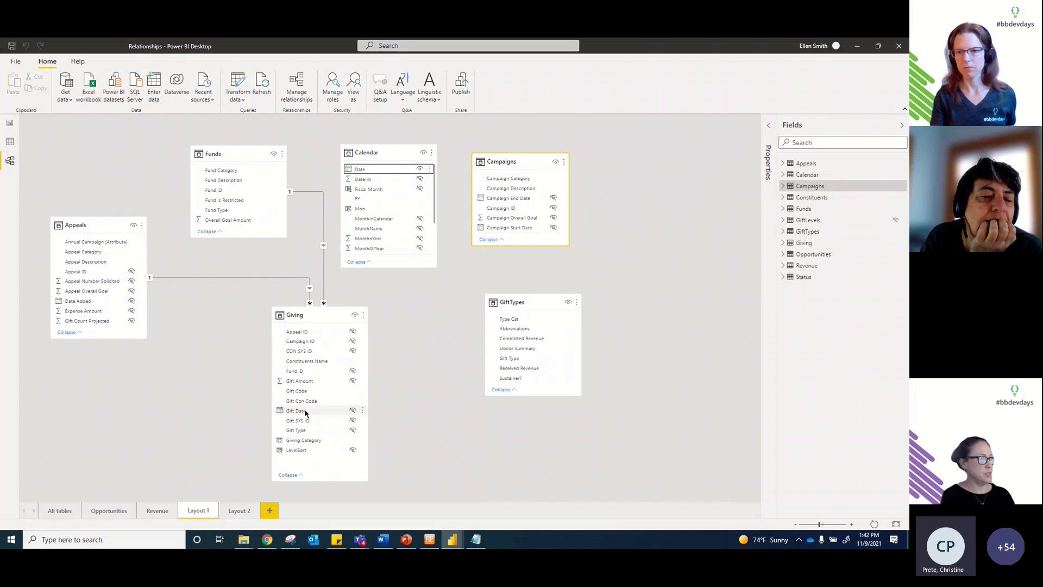
# Step: Relate Giving to Campaigns on Campaign ID and GiftTypes on Gift Type, then bring up the slide show
pyautogui.click(510, 210)
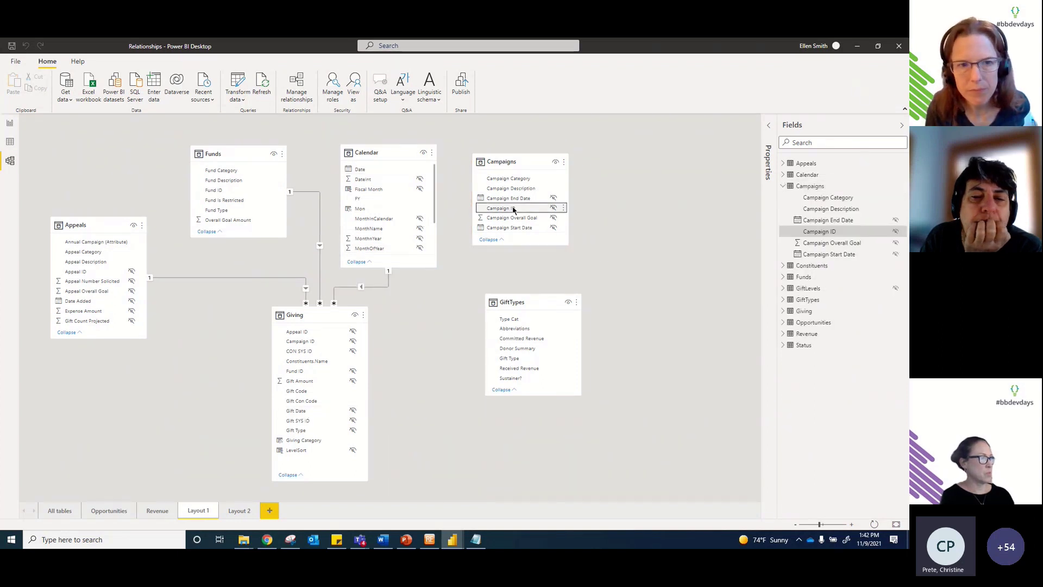
pyautogui.moveTo(513, 209); pyautogui.dragTo(308, 342)
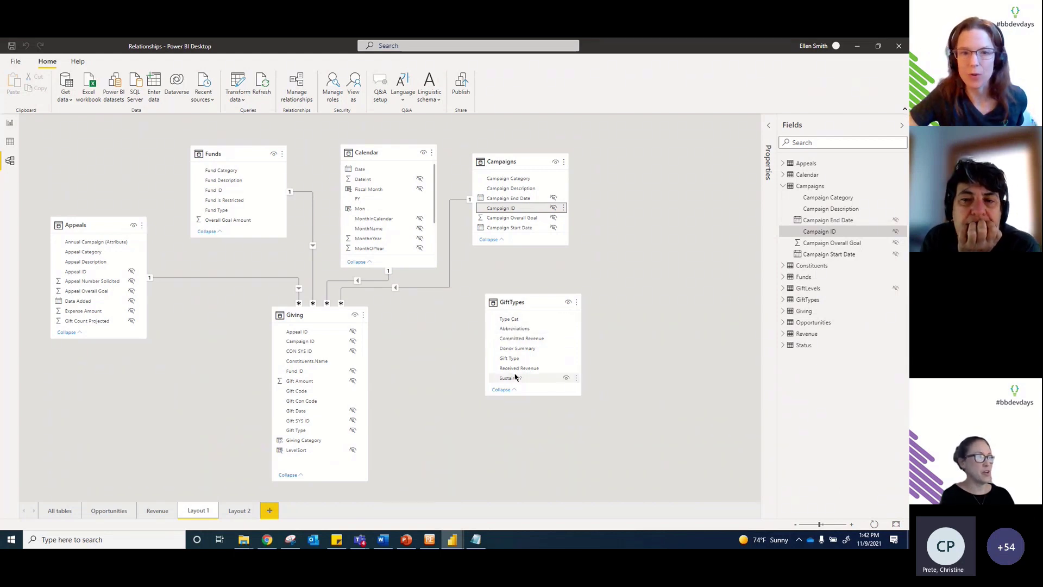
pyautogui.moveTo(509, 358); pyautogui.dragTo(306, 430)
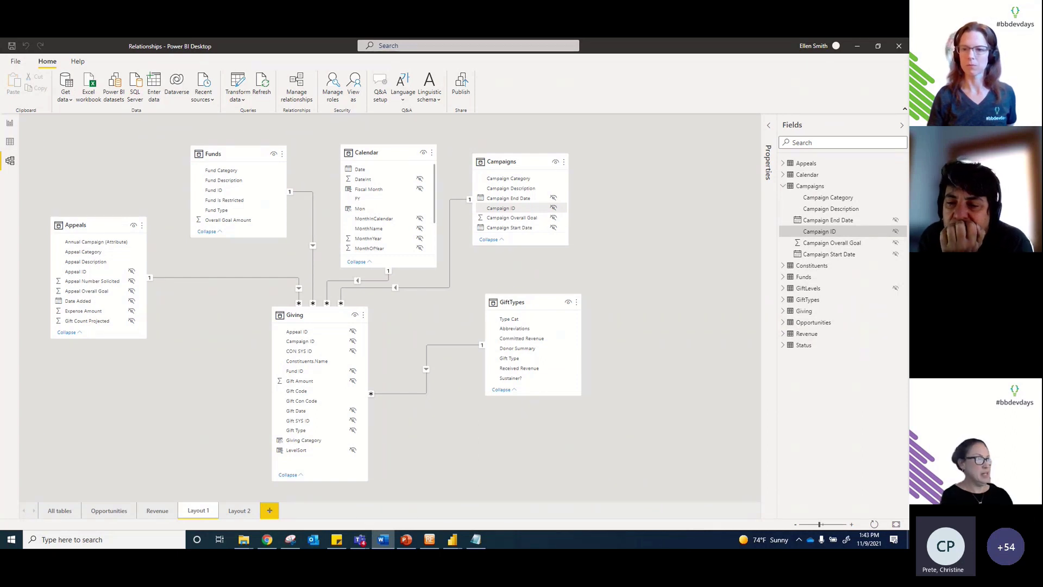
pyautogui.click(408, 543)
# Step: Step the slide show back to the Building a Data Model slide, then return to Power BI's Relationships window
pyautogui.click(320, 330)
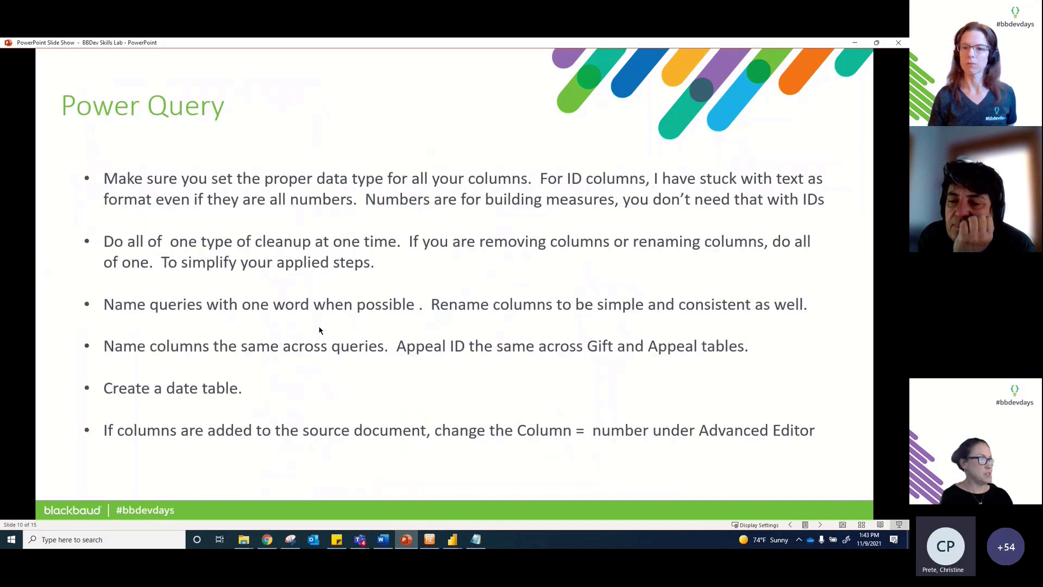
pyautogui.click(320, 331)
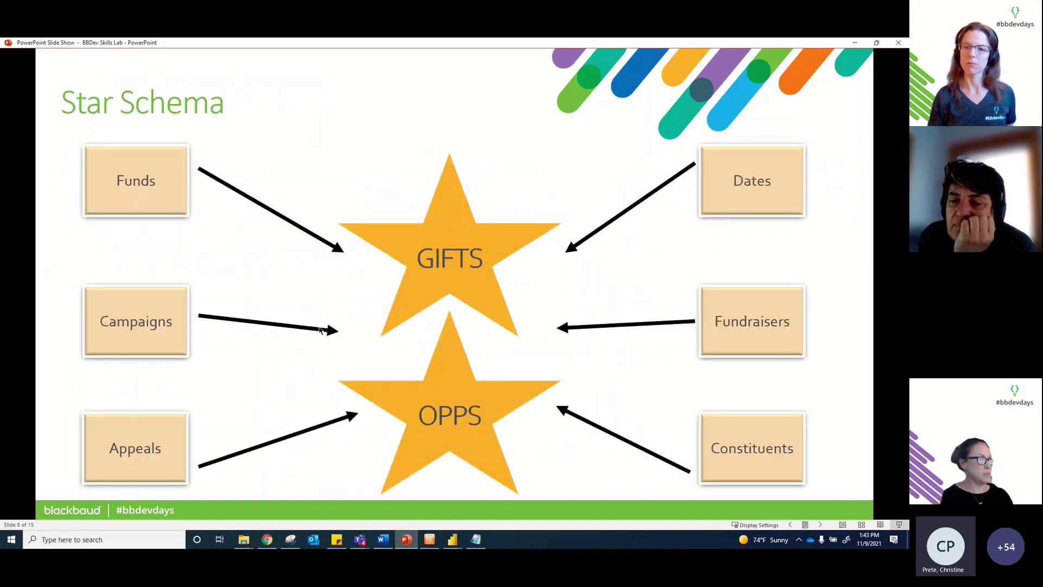
pyautogui.click(821, 526)
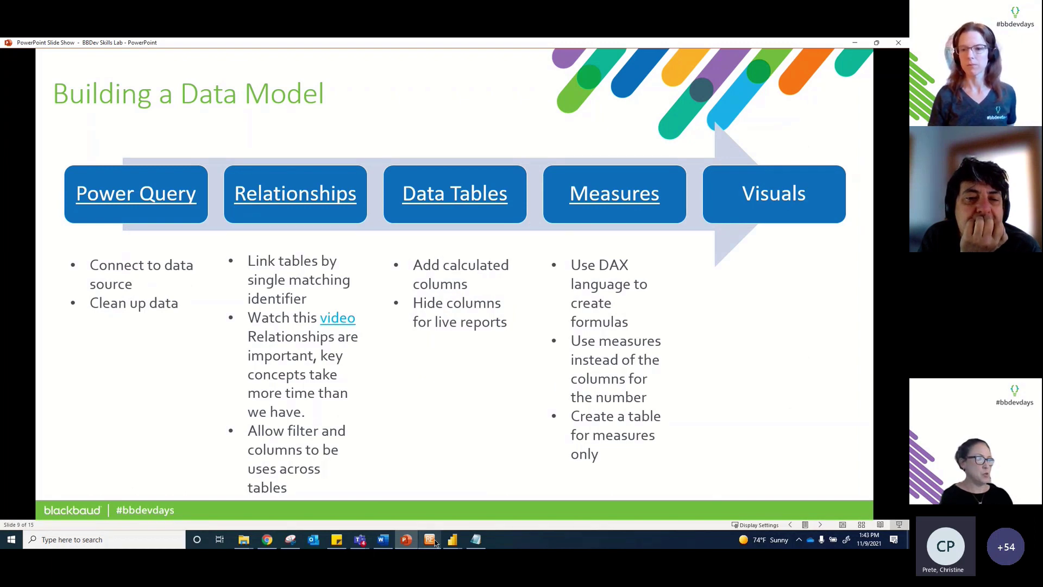
pyautogui.moveTo(457, 541)
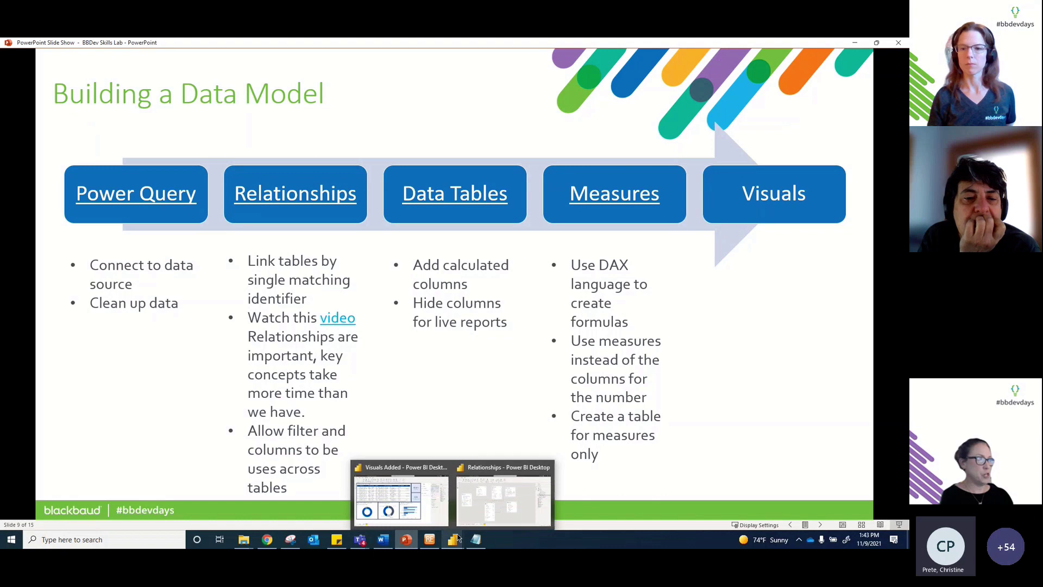
pyautogui.click(484, 497)
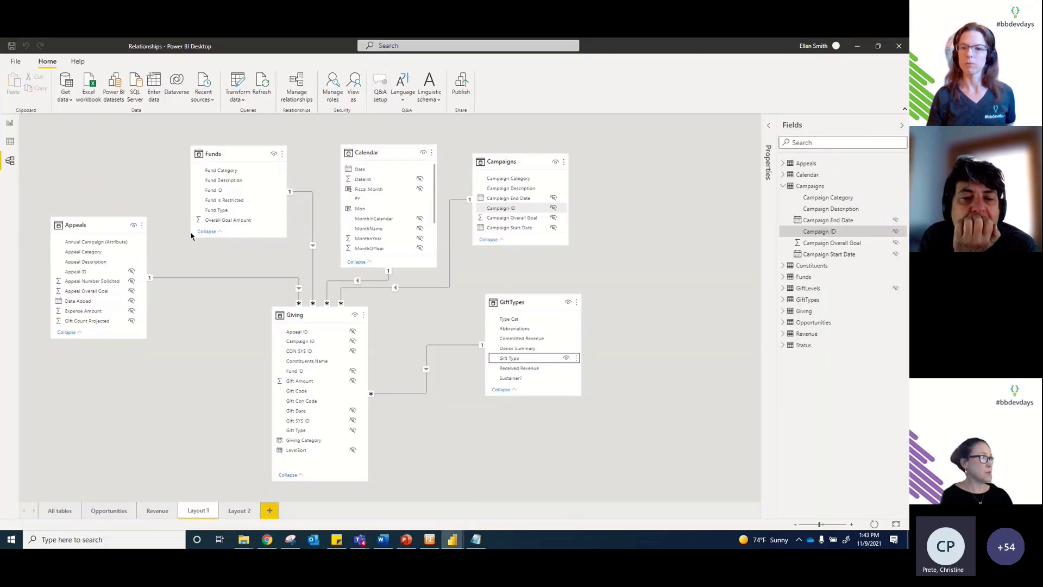
# Step: Display the Calendar table's 1,095 rows in Data view
pyautogui.click(10, 142)
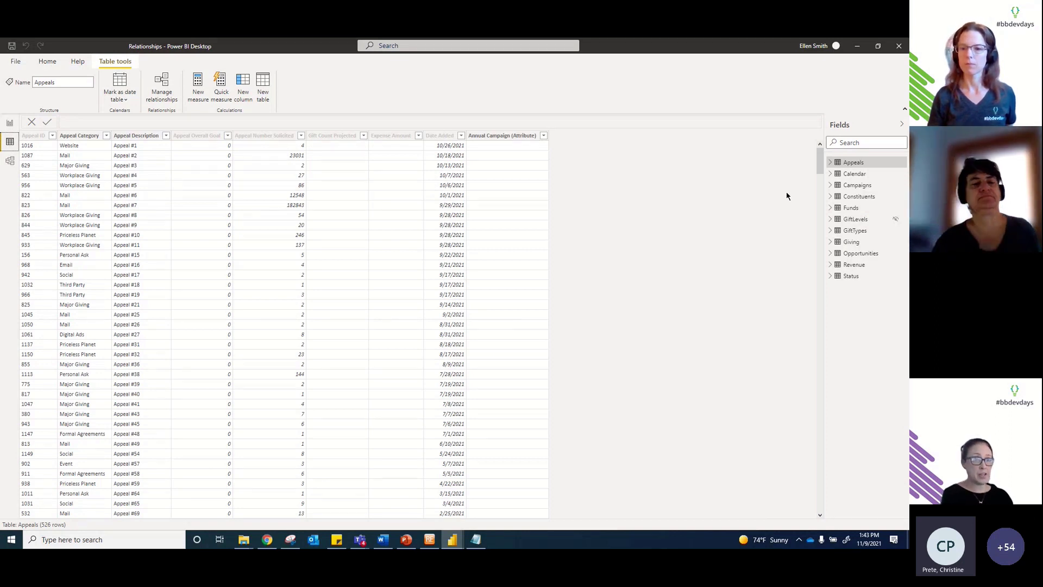
pyautogui.click(864, 175)
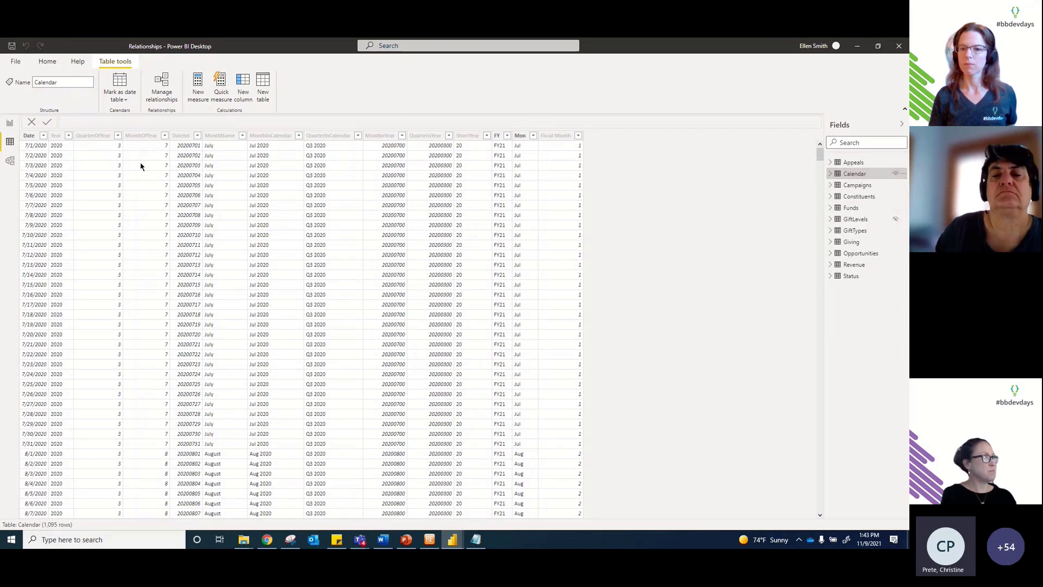
# Step: Mark Calendar as the date table with Date as its date column, then scroll through the dates
pyautogui.click(122, 99)
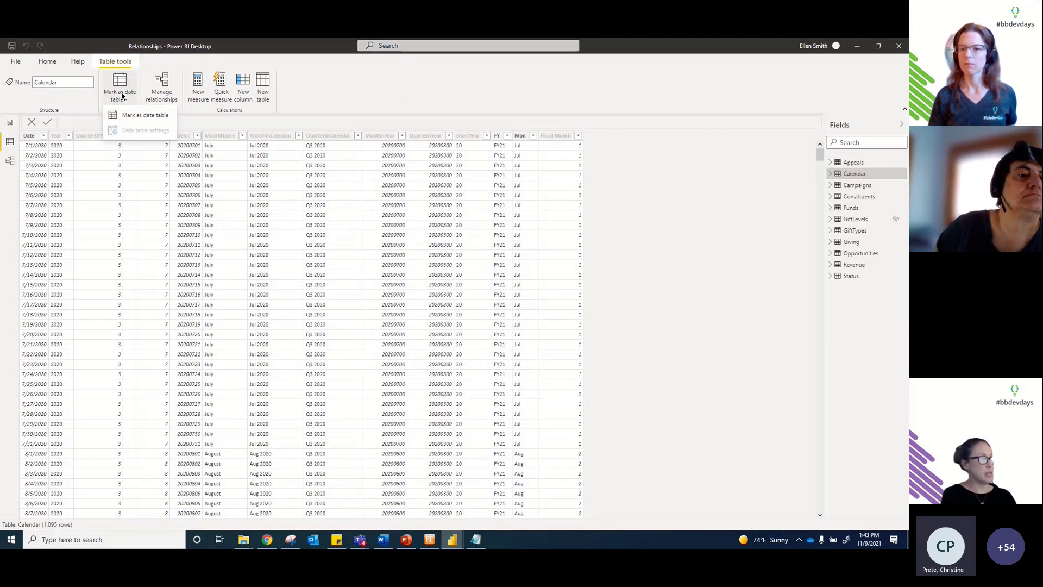
pyautogui.click(134, 116)
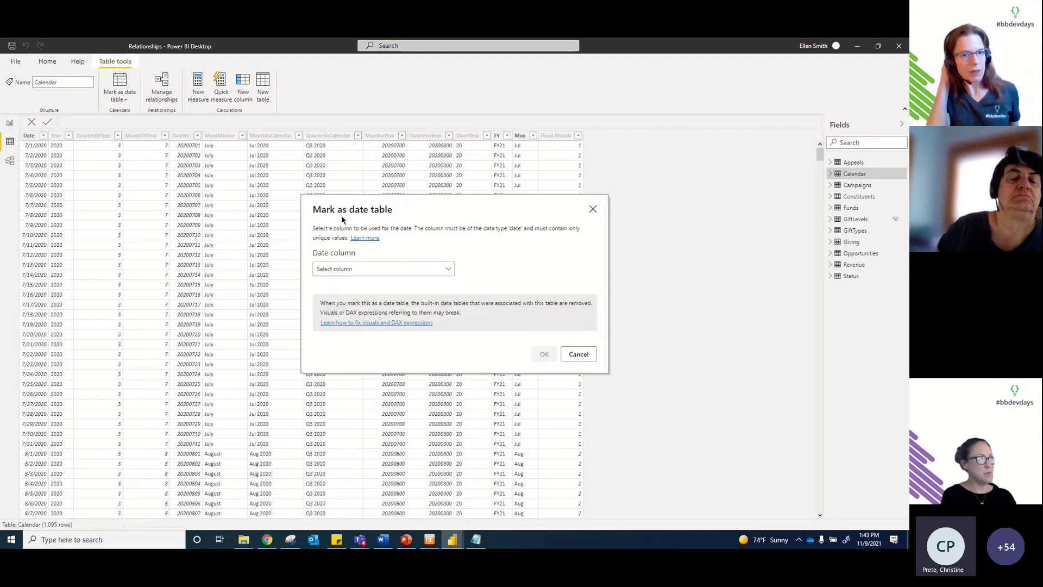
pyautogui.click(333, 272)
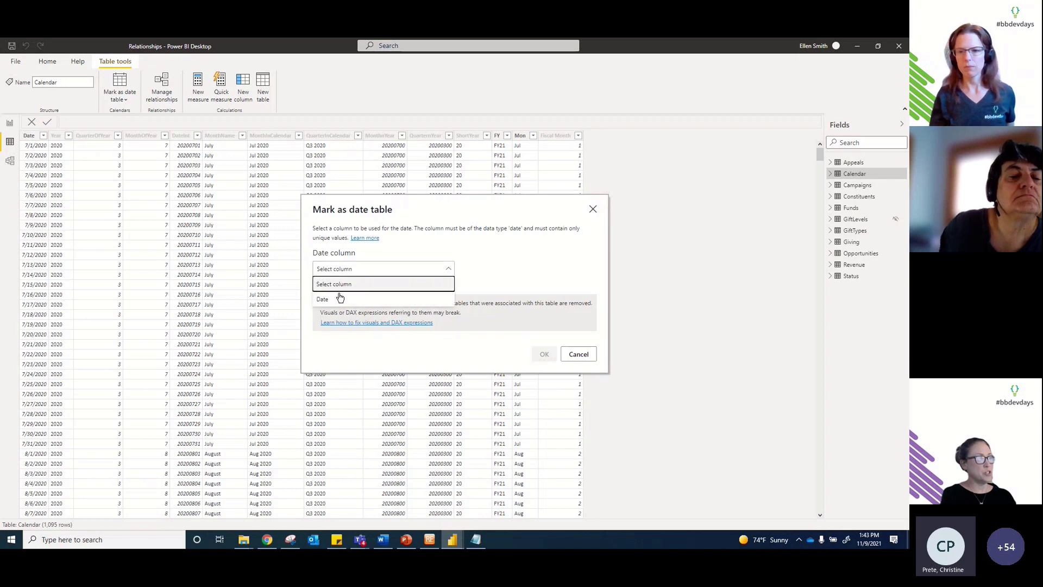
pyautogui.click(339, 298)
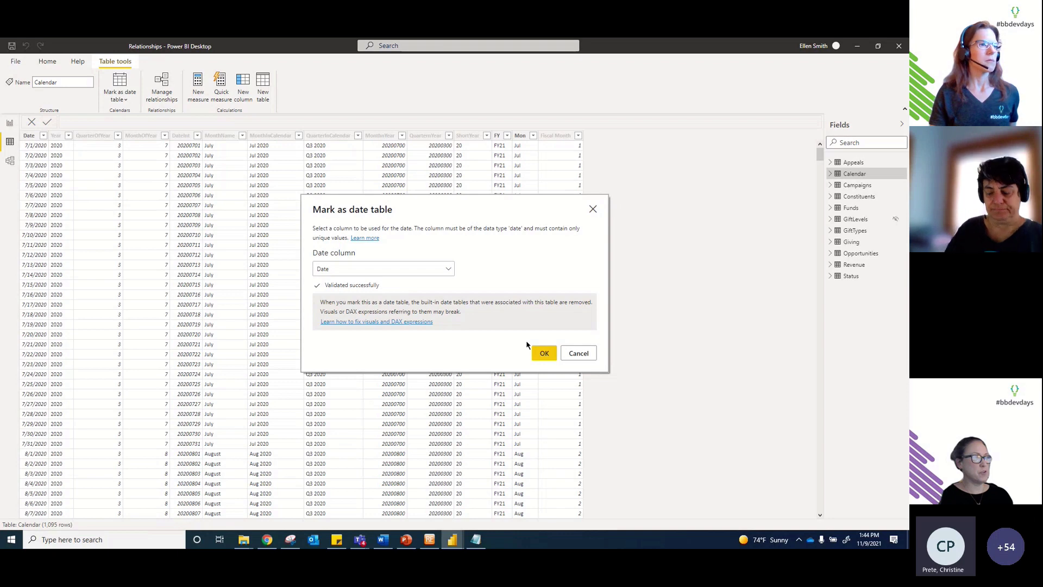
pyautogui.click(544, 354)
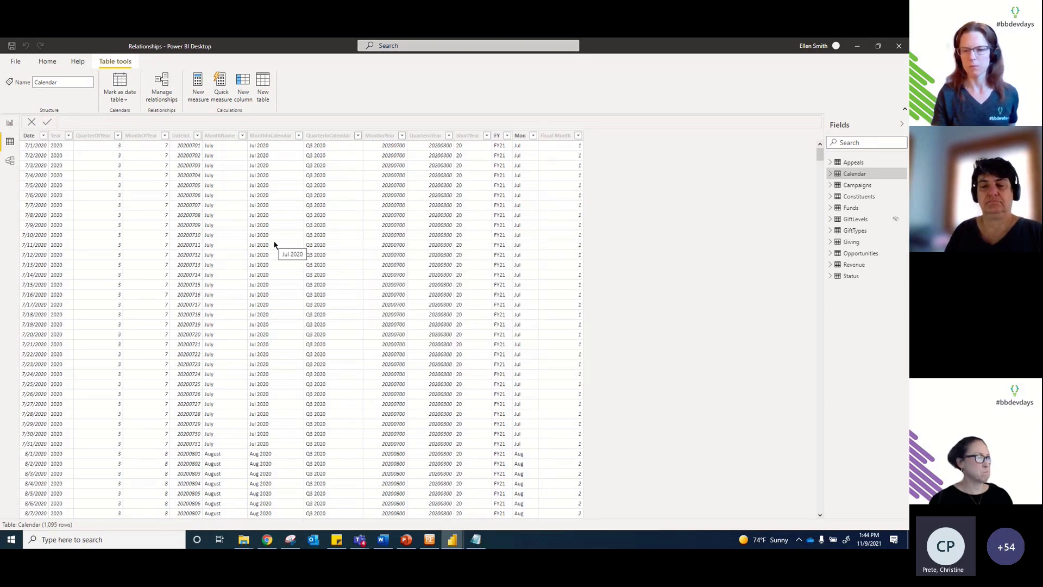
pyautogui.scroll(-1, 275, 245)
pyautogui.scroll(-3, 275, 245)
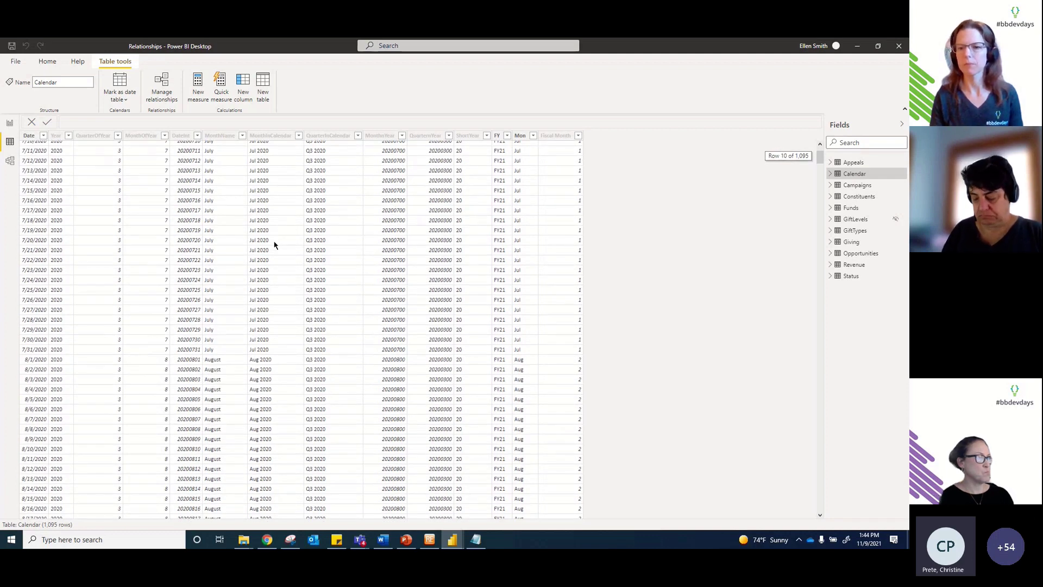
pyautogui.scroll(3, 275, 245)
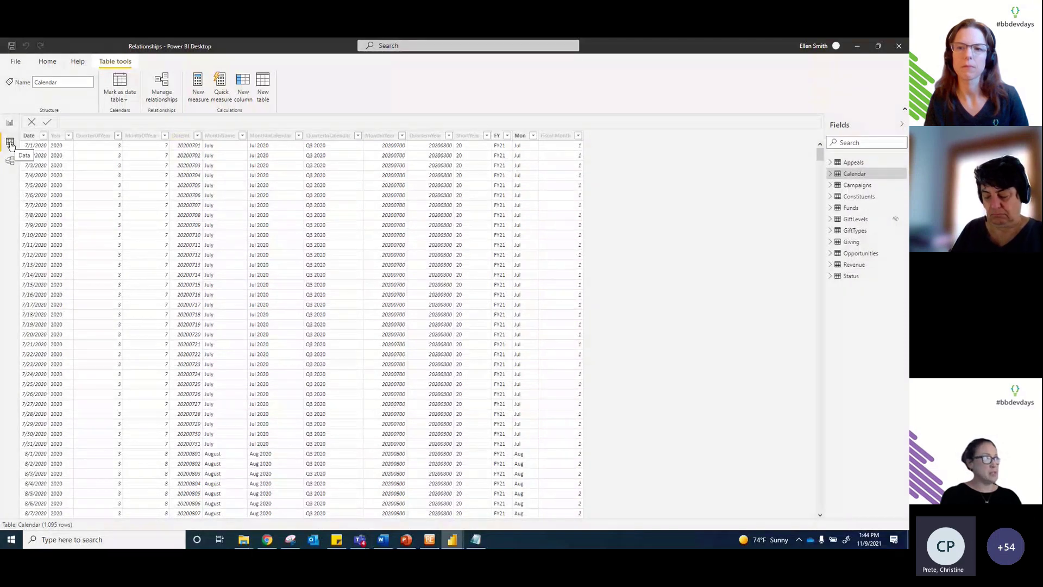
# Step: Expand and widen the Appeals field list in Report view, then show the Appeals table's 526 rows
pyautogui.click(10, 124)
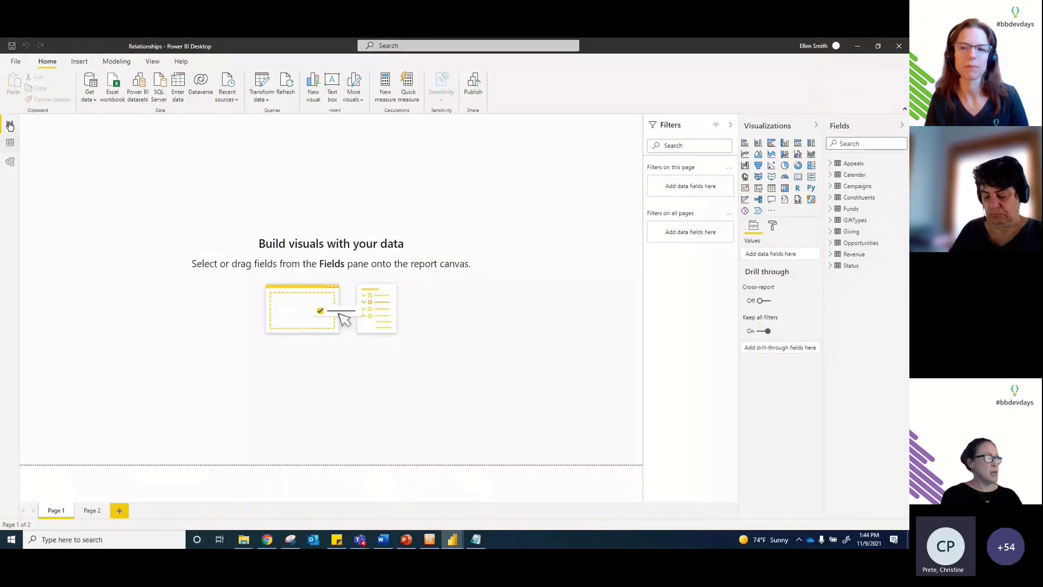
pyautogui.click(10, 143)
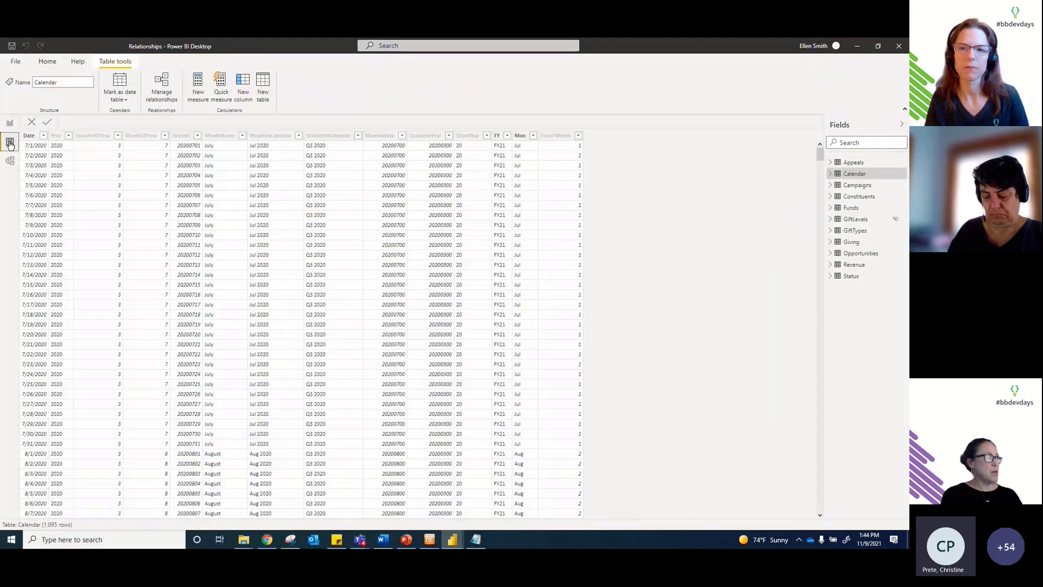
pyautogui.click(10, 124)
pyautogui.click(830, 164)
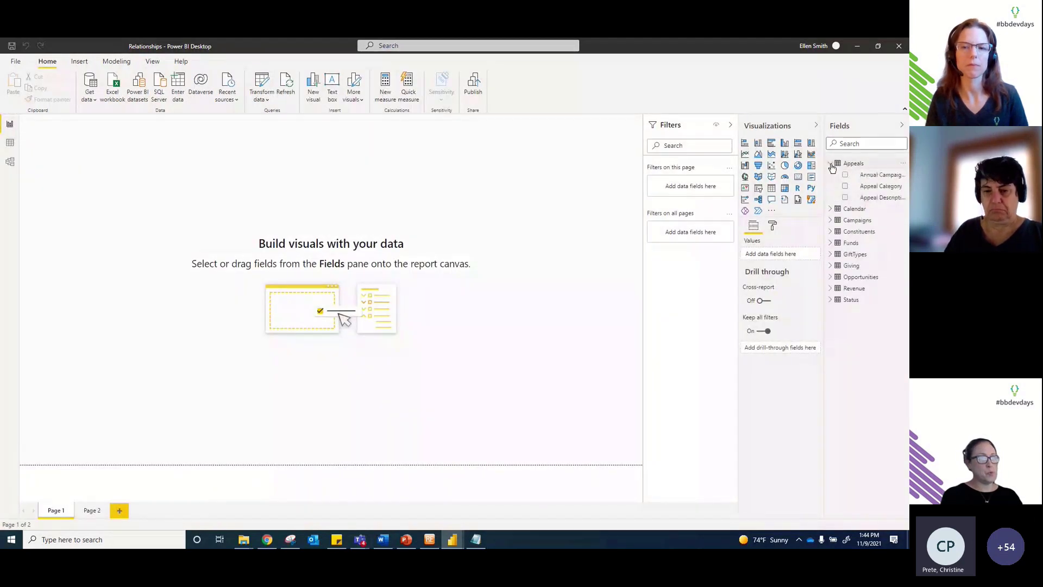
pyautogui.moveTo(824, 187); pyautogui.dragTo(757, 187)
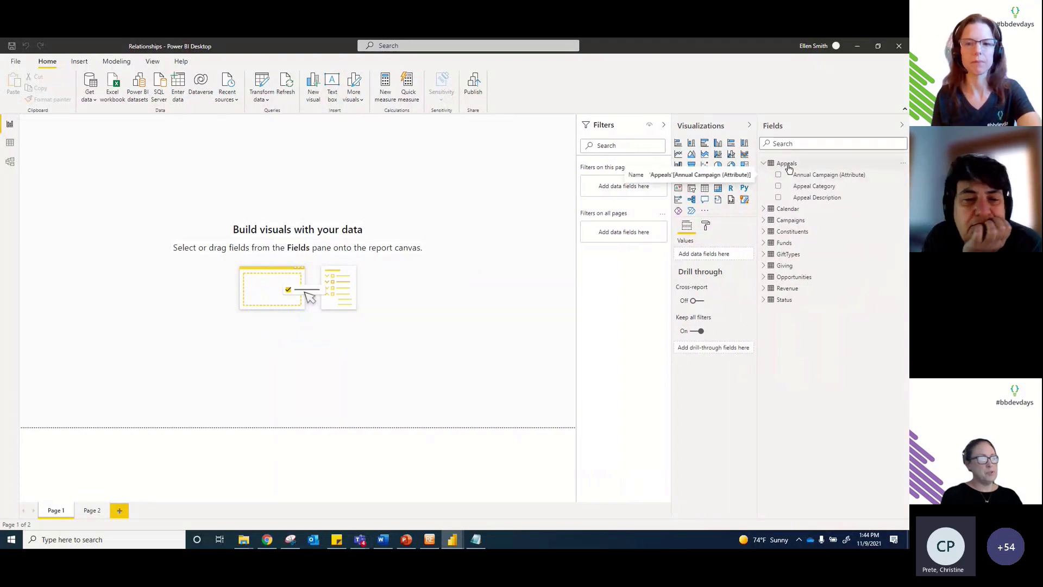
pyautogui.click(10, 144)
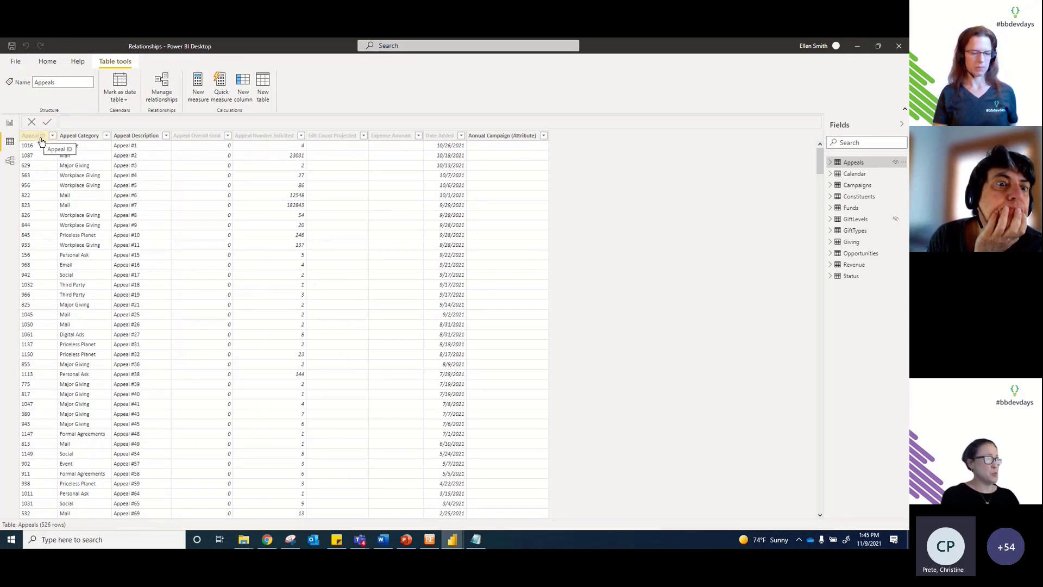
# Step: Confirm Appeal Overall Goal is hidden in report view, then turn on View hidden for the Appeals fields
pyautogui.click(204, 137)
pyautogui.rightClick(204, 138)
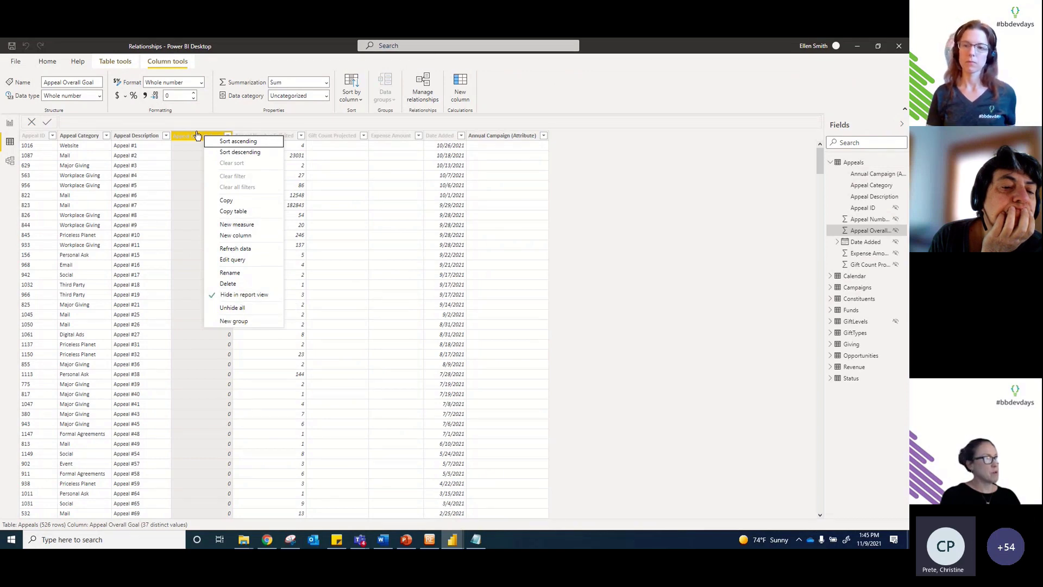
pyautogui.click(10, 123)
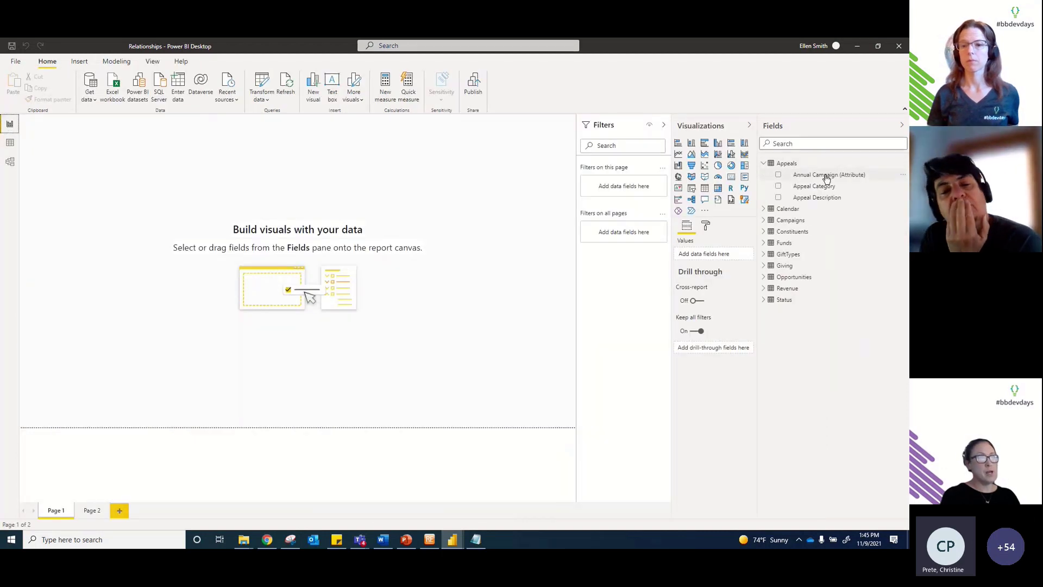
pyautogui.rightClick(826, 178)
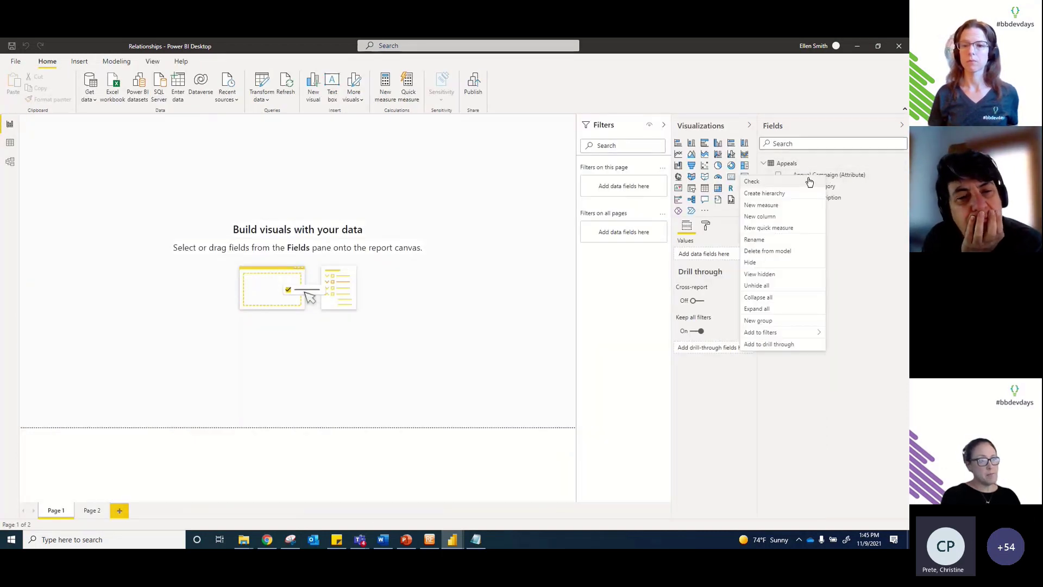
pyautogui.click(769, 275)
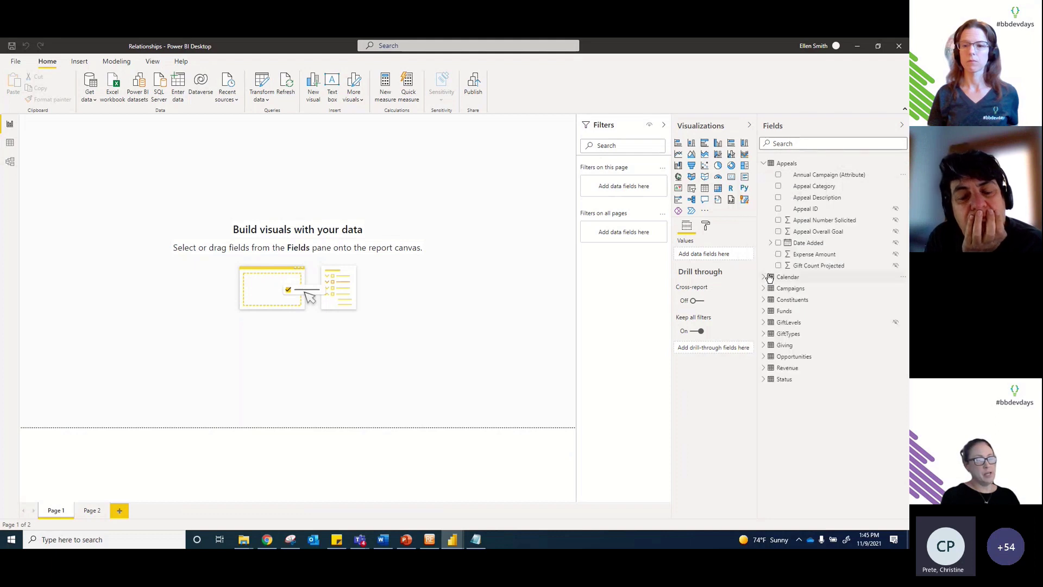
# Step: Turn View hidden back off and display the Calendar table's 1,095 rows in Data view
pyautogui.rightClick(823, 212)
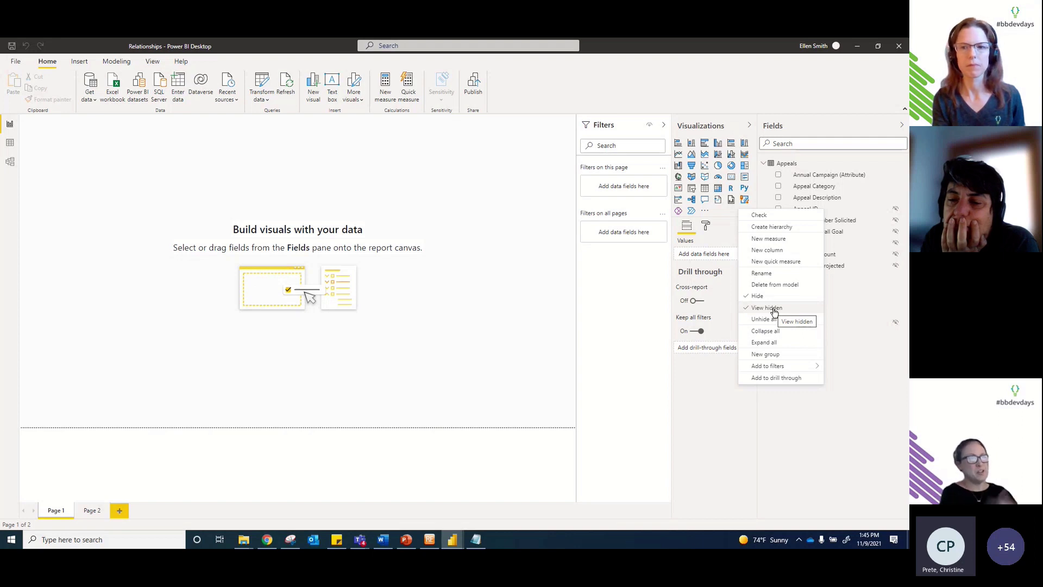
pyautogui.click(775, 309)
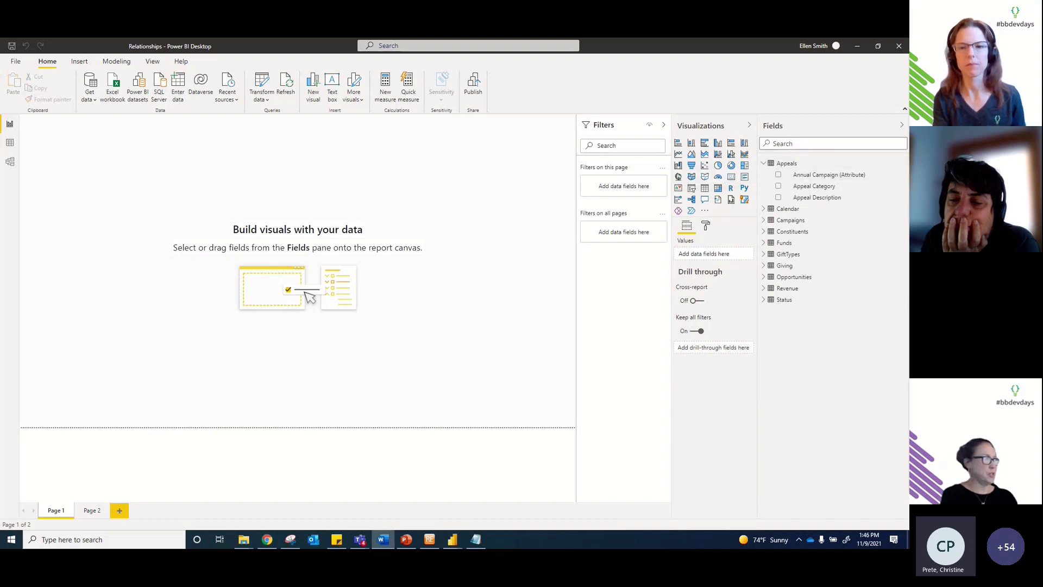
pyautogui.click(11, 145)
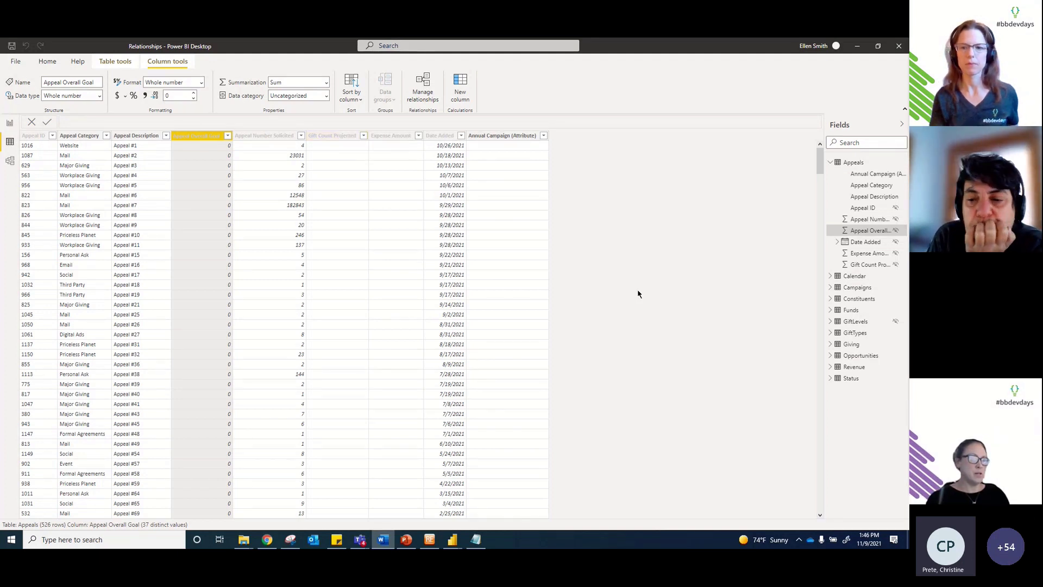
pyautogui.click(856, 278)
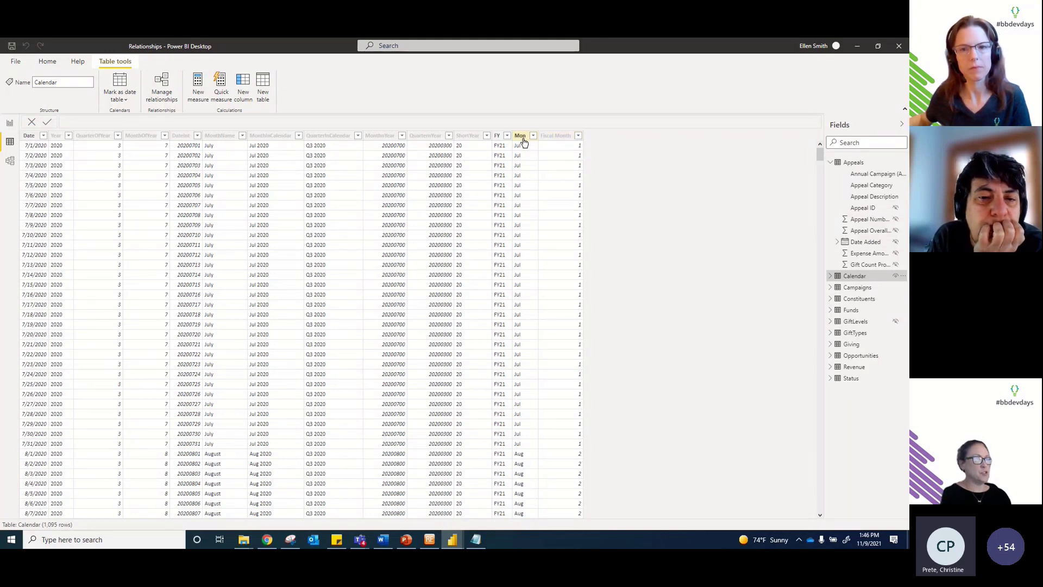
pyautogui.click(521, 135)
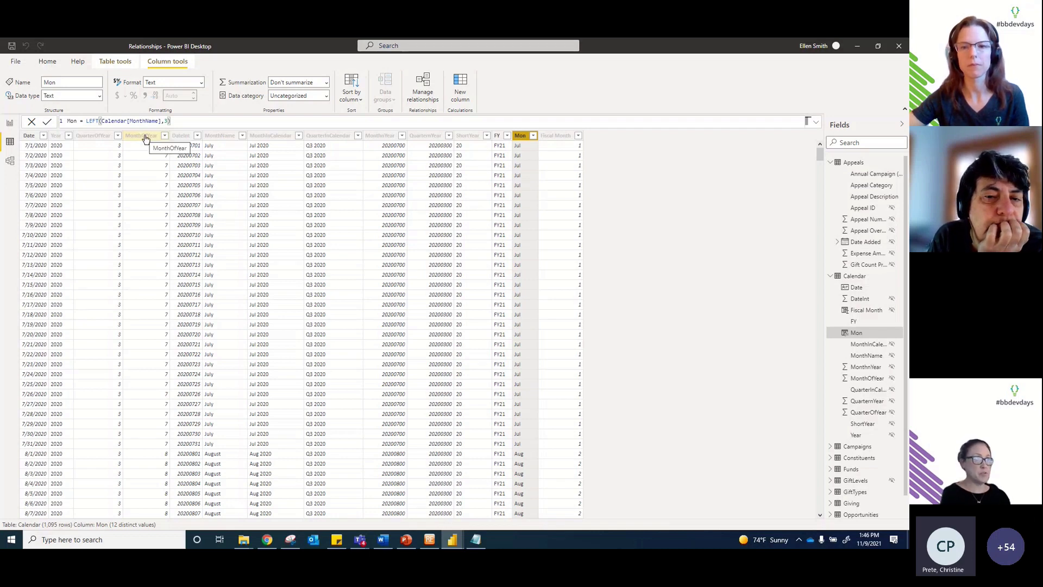
pyautogui.click(550, 140)
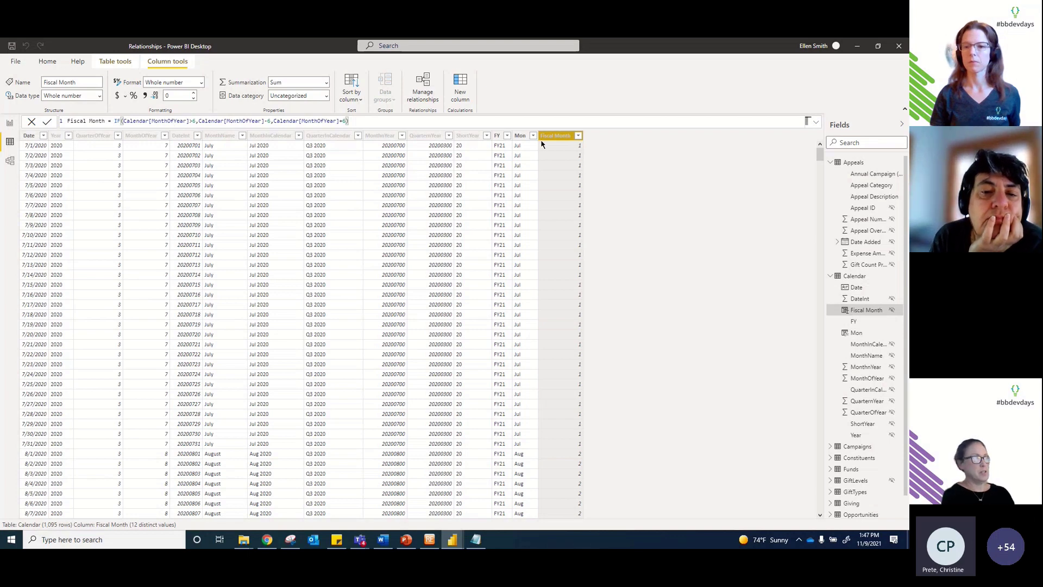
# Step: After reviewing the MonthOfYear and Fiscal Month columns, sort the Mon column by Fiscal Month
pyautogui.click(142, 137)
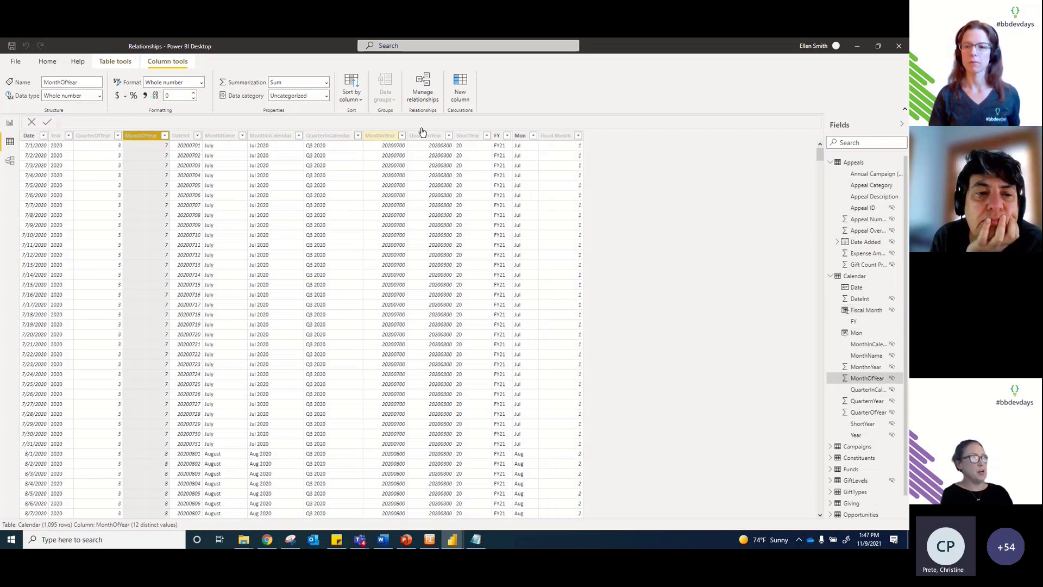
pyautogui.click(549, 139)
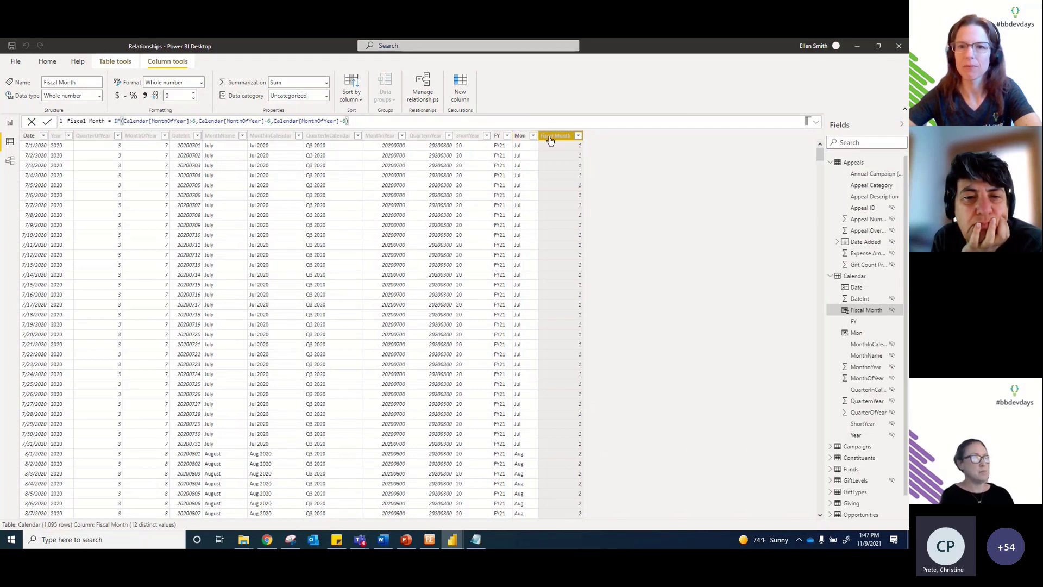
pyautogui.click(520, 138)
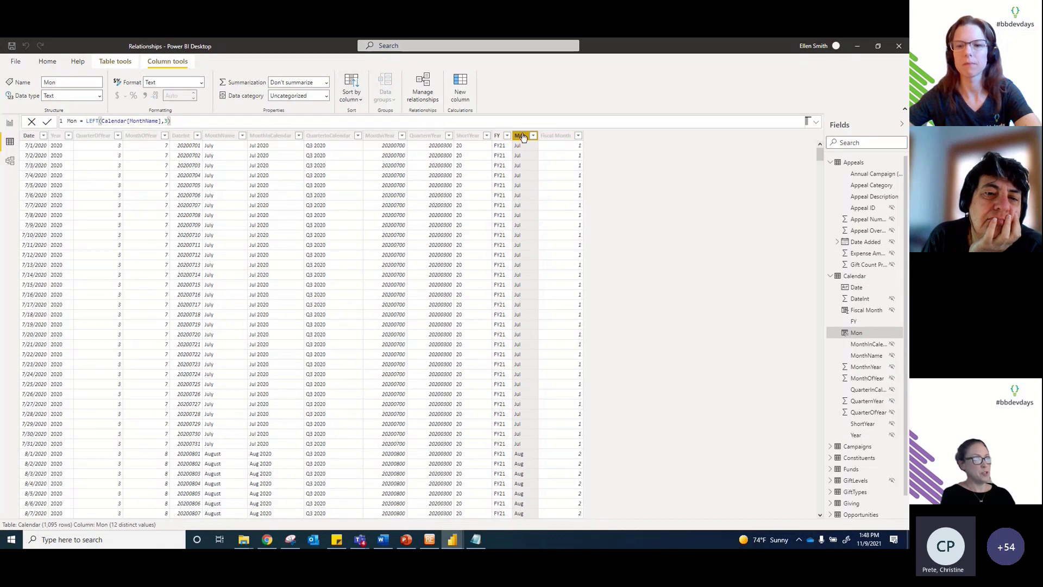
pyautogui.click(356, 100)
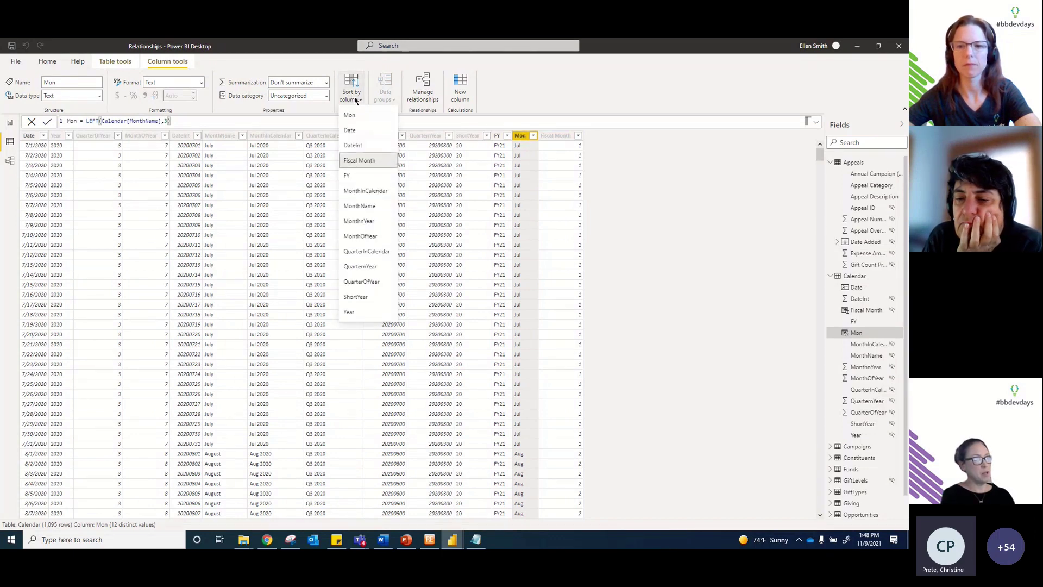
pyautogui.click(365, 163)
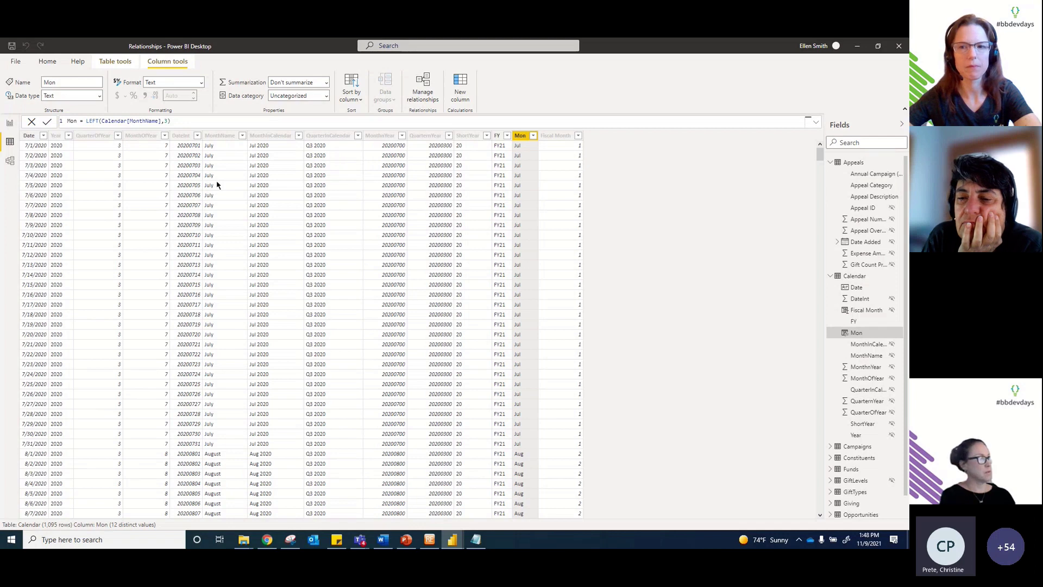
pyautogui.click(12, 124)
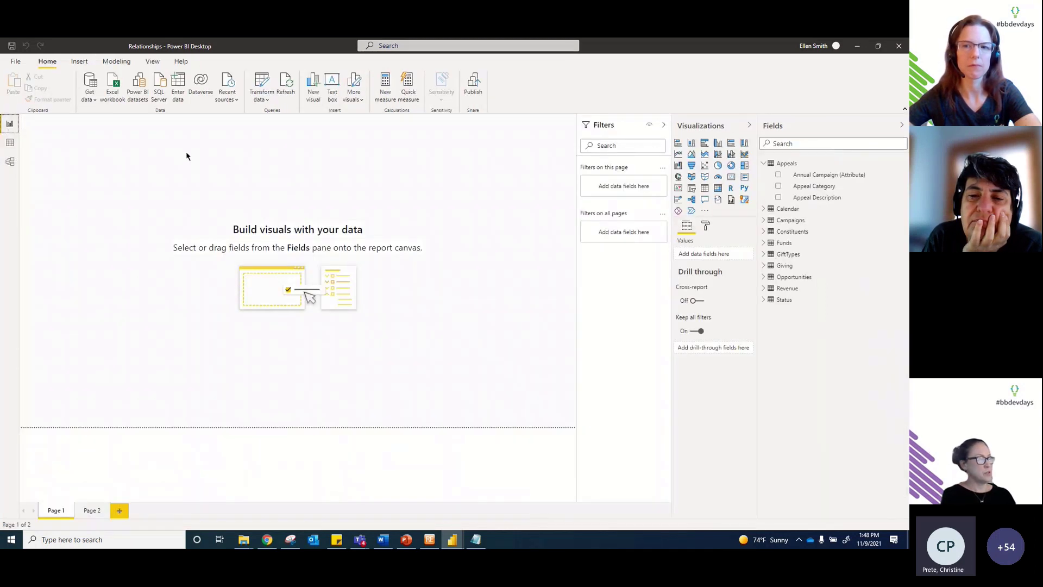
# Step: Add a taller Mon list visual to Page 1 that shows months Jul through Jun in order
pyautogui.click(765, 210)
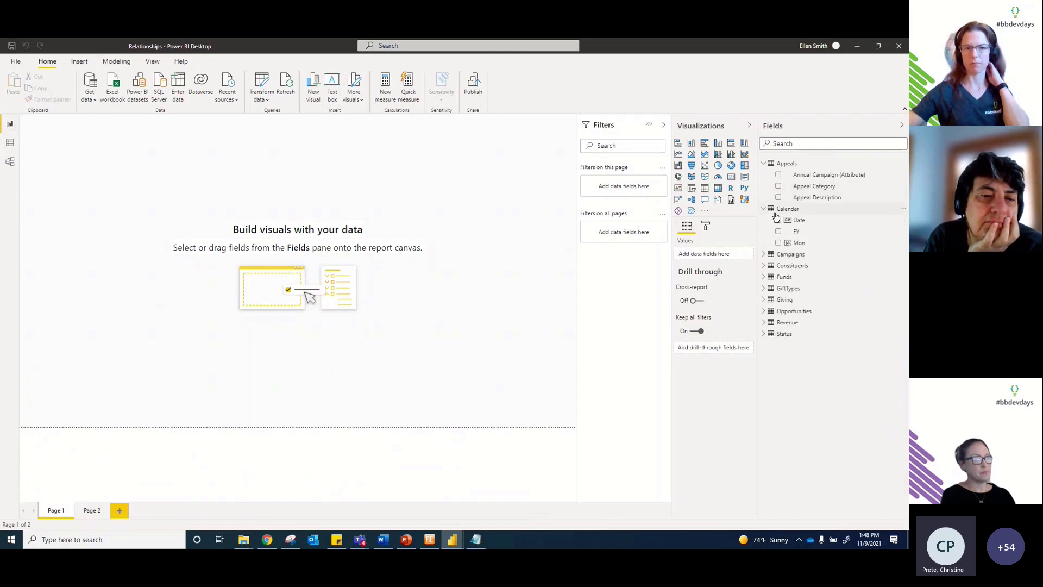
pyautogui.moveTo(798, 242); pyautogui.dragTo(707, 254)
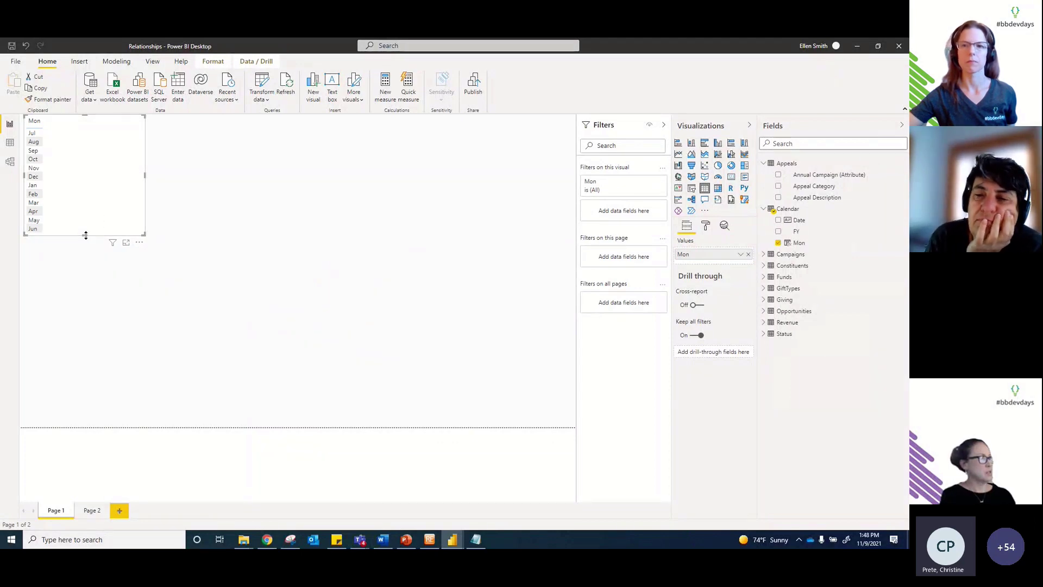
pyautogui.moveTo(85, 236); pyautogui.dragTo(85, 255)
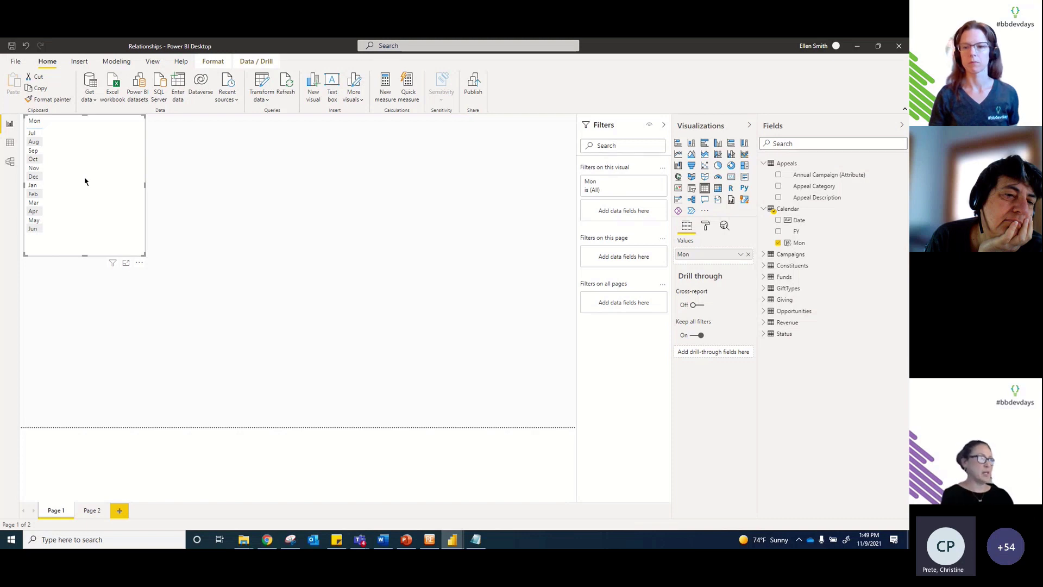
pyautogui.moveTo(93, 163); pyautogui.dragTo(95, 171)
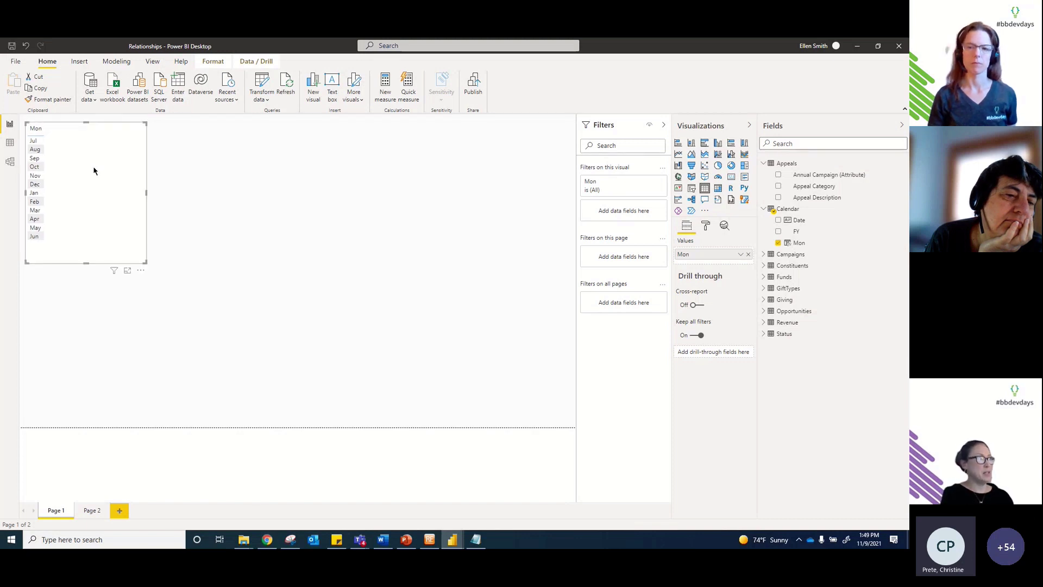
pyautogui.click(11, 144)
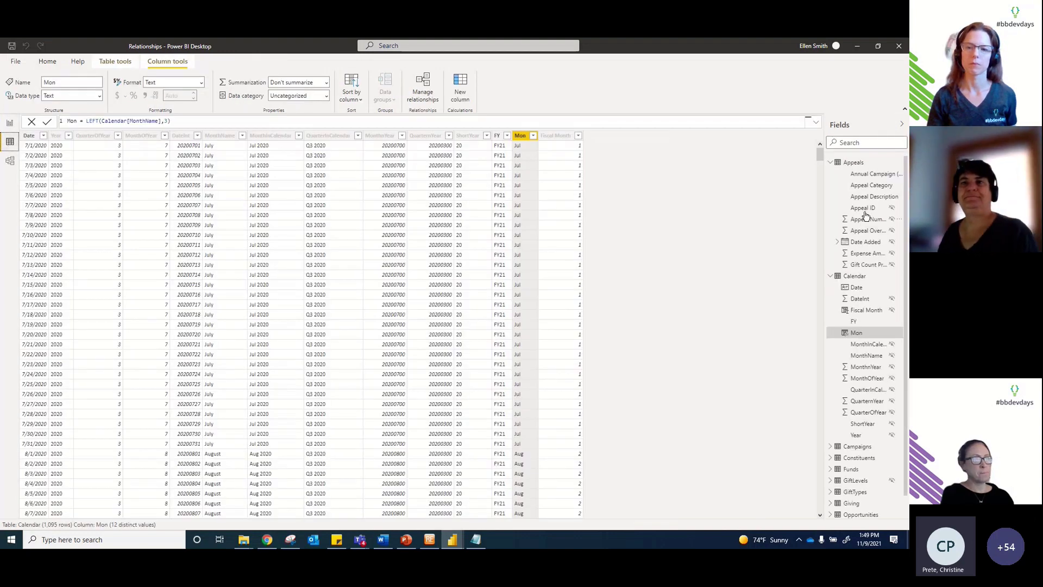
# Step: In the Opportunities table, sort the Rating column by the Rating Sort column
pyautogui.click(830, 162)
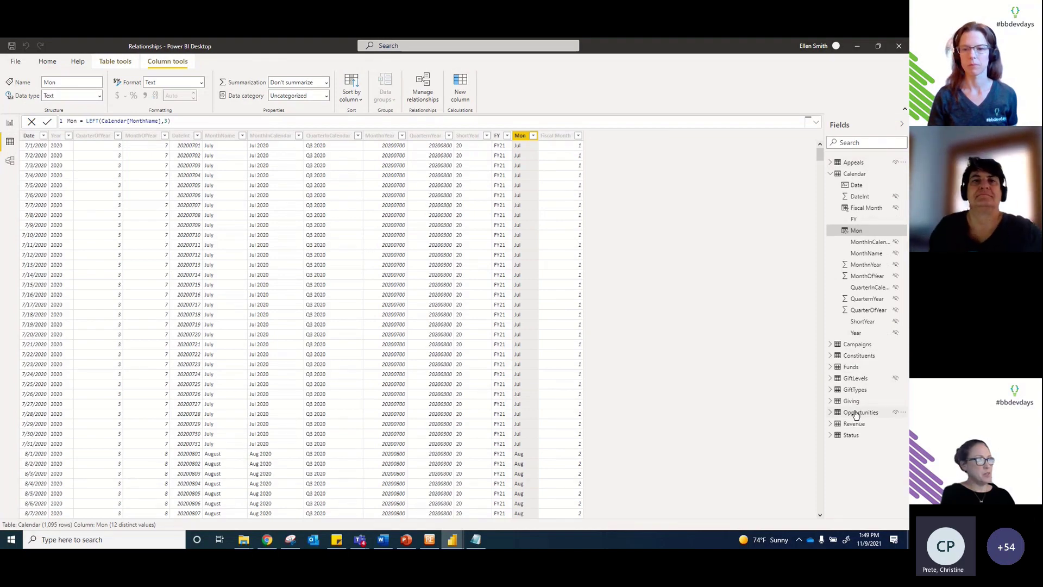
pyautogui.click(856, 414)
pyautogui.moveTo(400, 514); pyautogui.dragTo(730, 514)
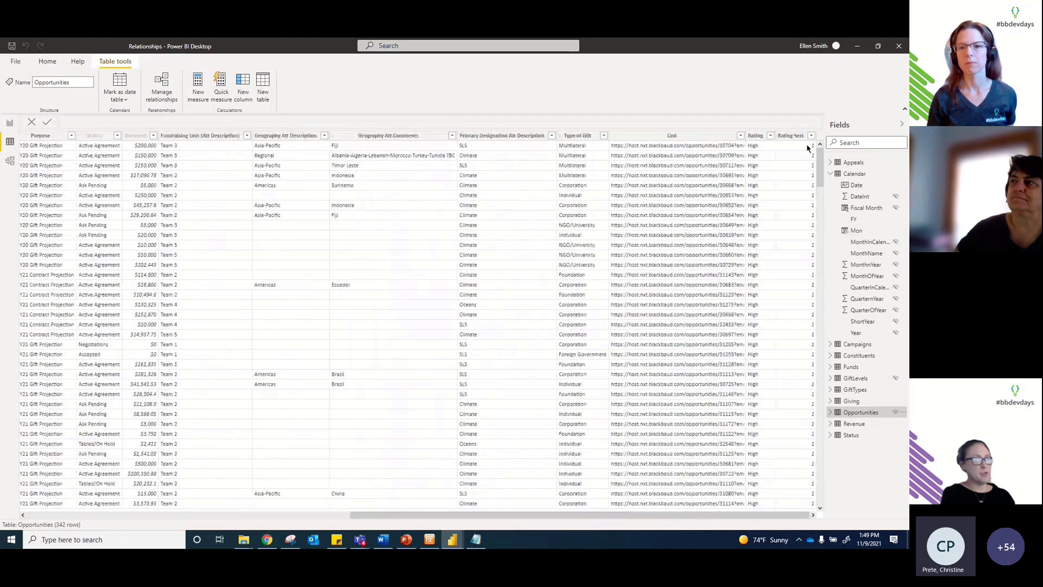
pyautogui.click(759, 138)
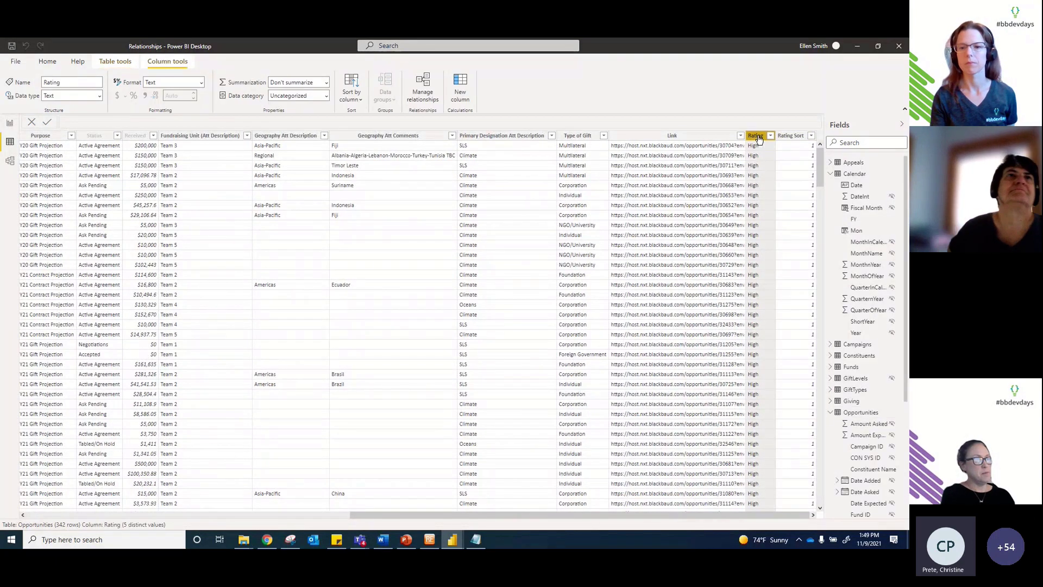
pyautogui.click(352, 97)
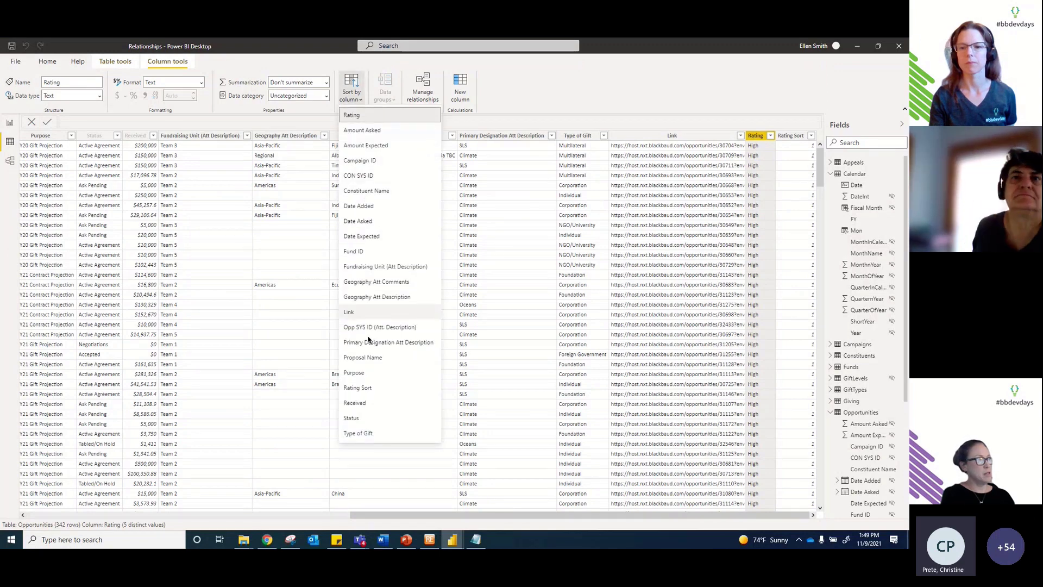
pyautogui.click(371, 390)
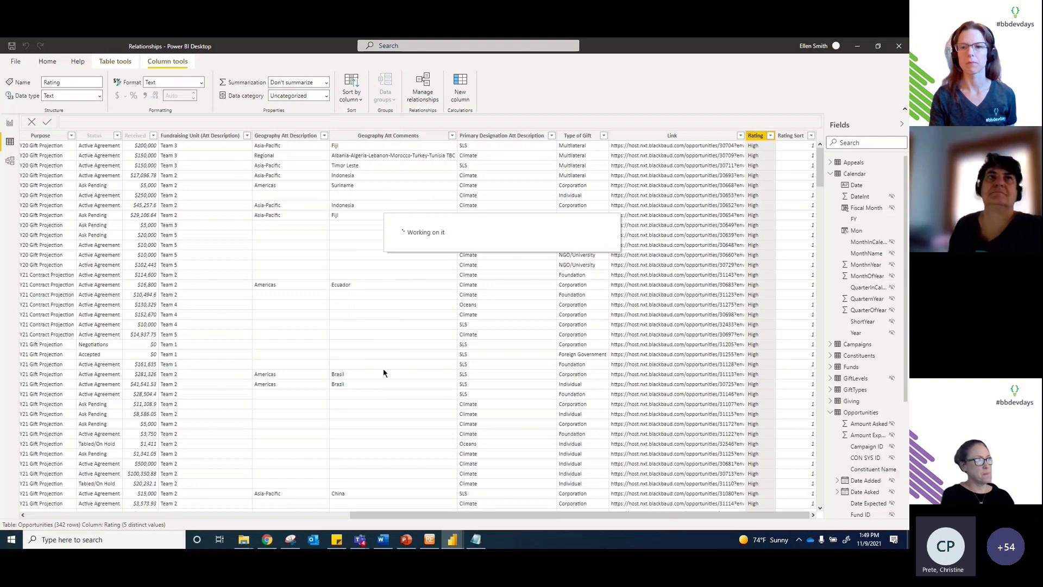
pyautogui.moveTo(511, 516); pyautogui.dragTo(251, 513)
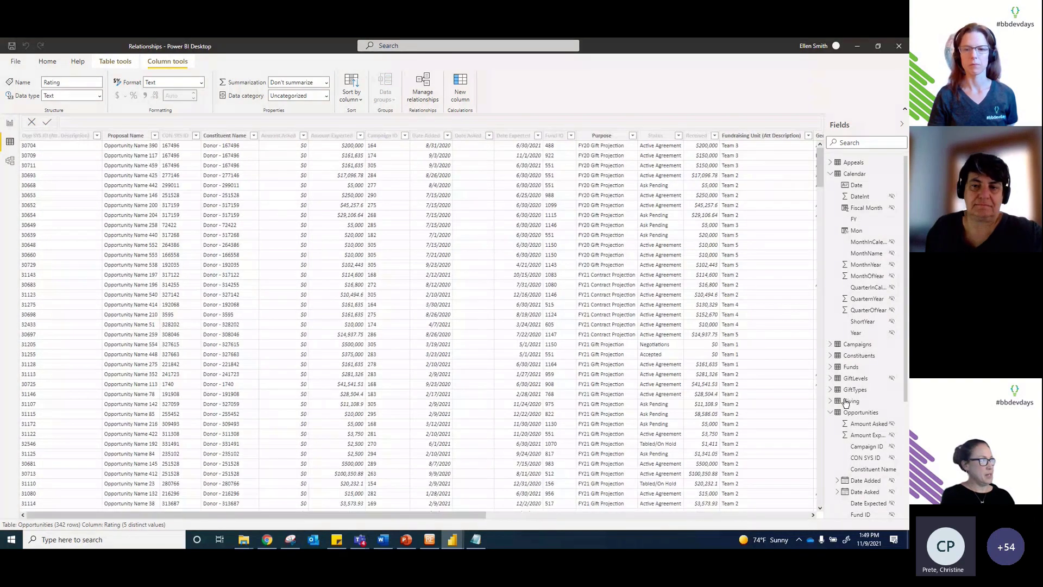
pyautogui.click(10, 124)
# Step: Add a Rating list visual to Page 1 that shows High, Medium, Low and Zero in order
pyautogui.click(364, 252)
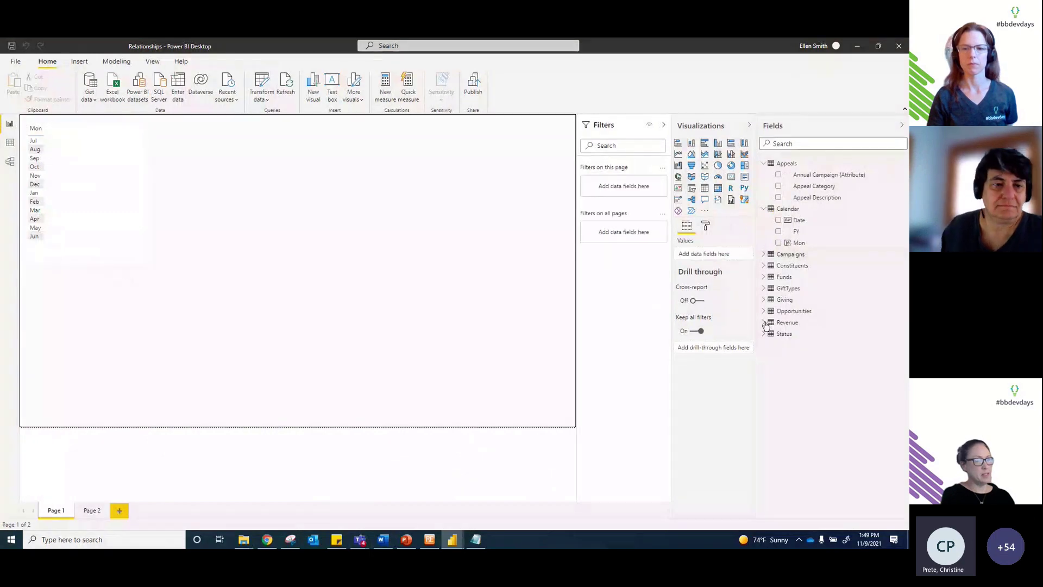
pyautogui.click(764, 311)
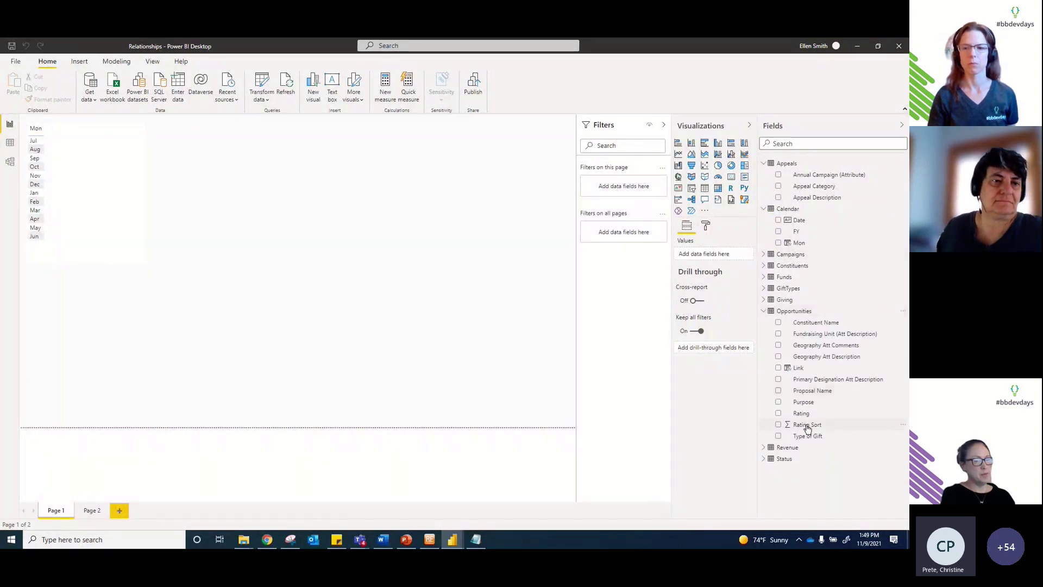
pyautogui.moveTo(802, 414); pyautogui.dragTo(460, 182)
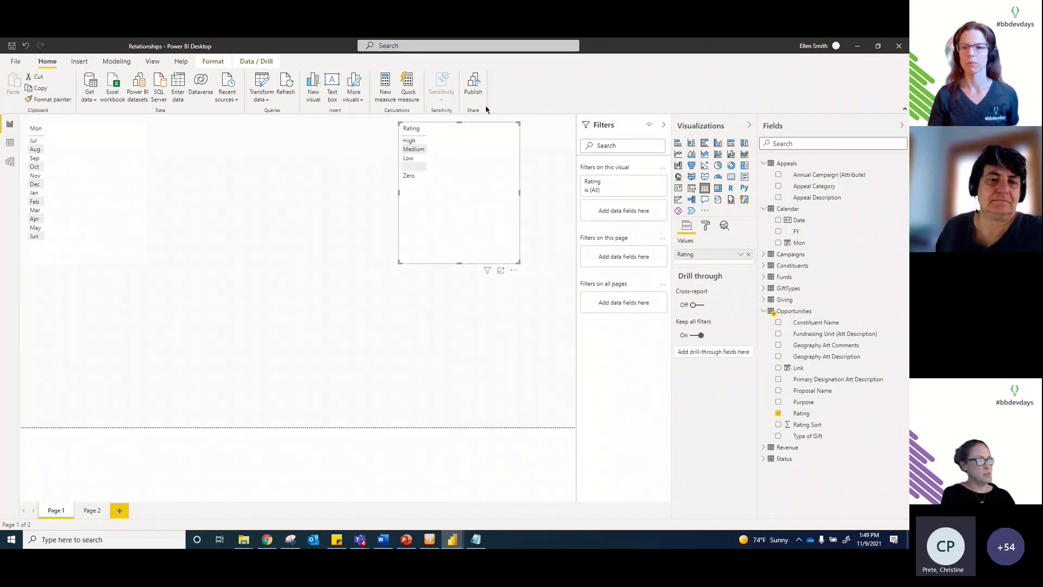
pyautogui.moveTo(466, 125); pyautogui.dragTo(472, 144)
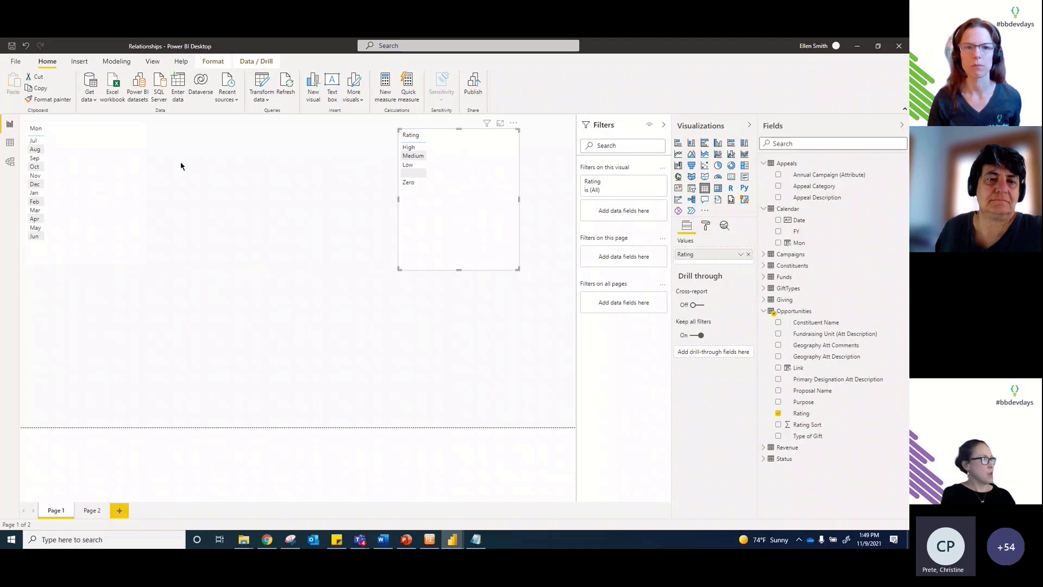
pyautogui.click(10, 144)
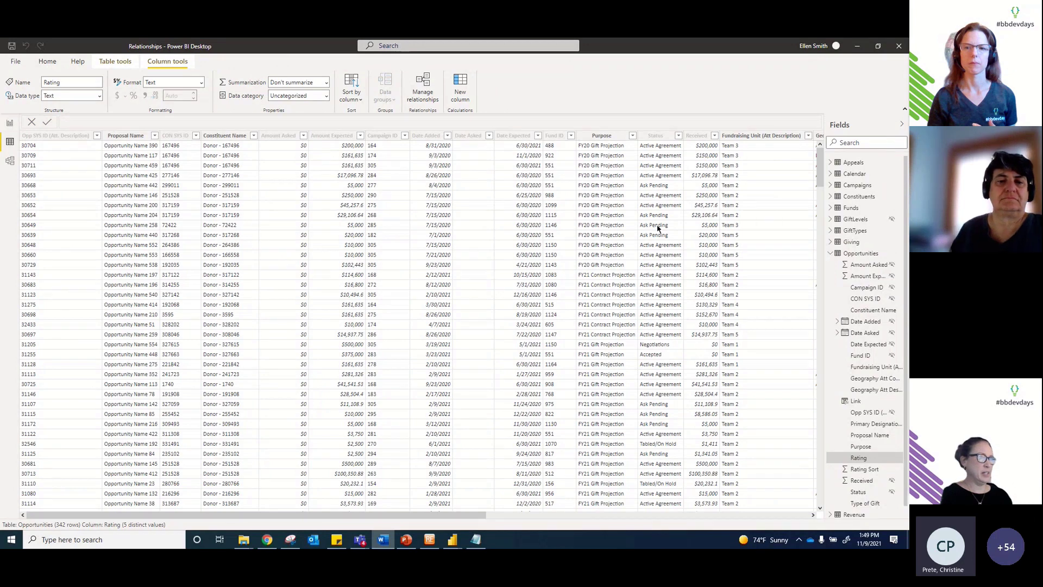
# Step: Review the Giving Category and LevelSort formulas in the Giving table, then display GiftLevels
pyautogui.click(851, 243)
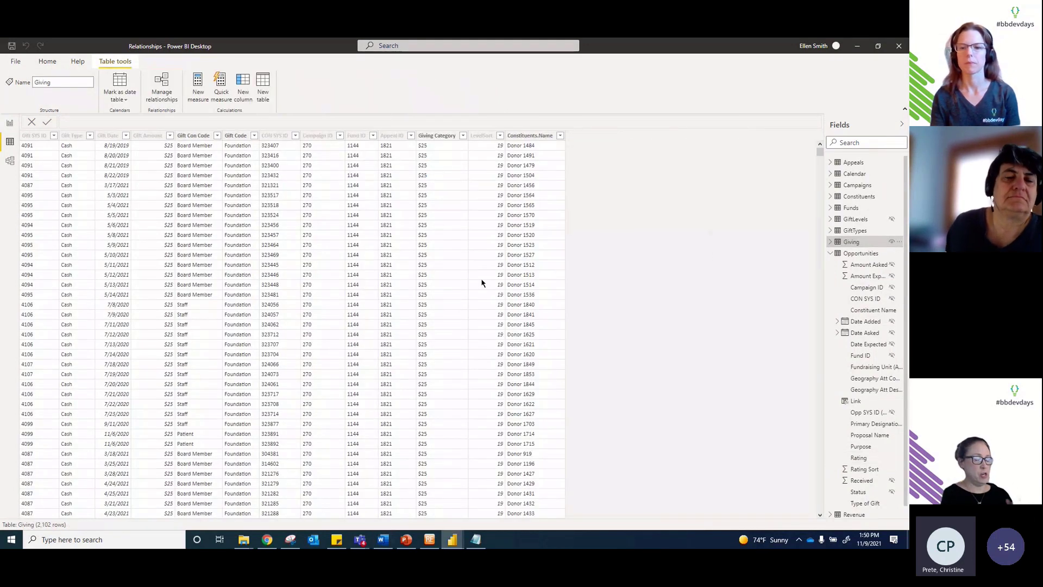
pyautogui.click(448, 137)
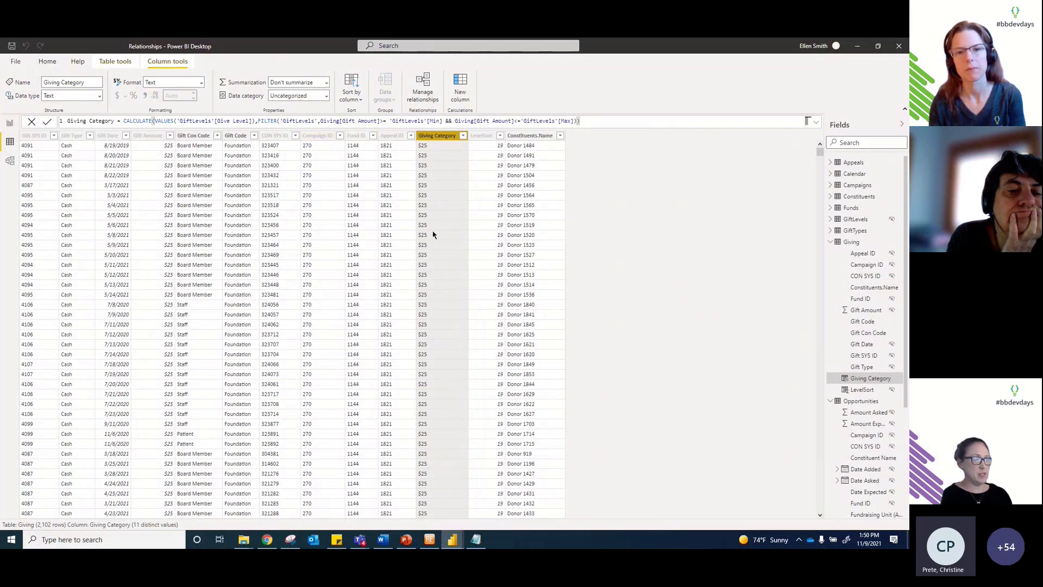
pyautogui.click(494, 144)
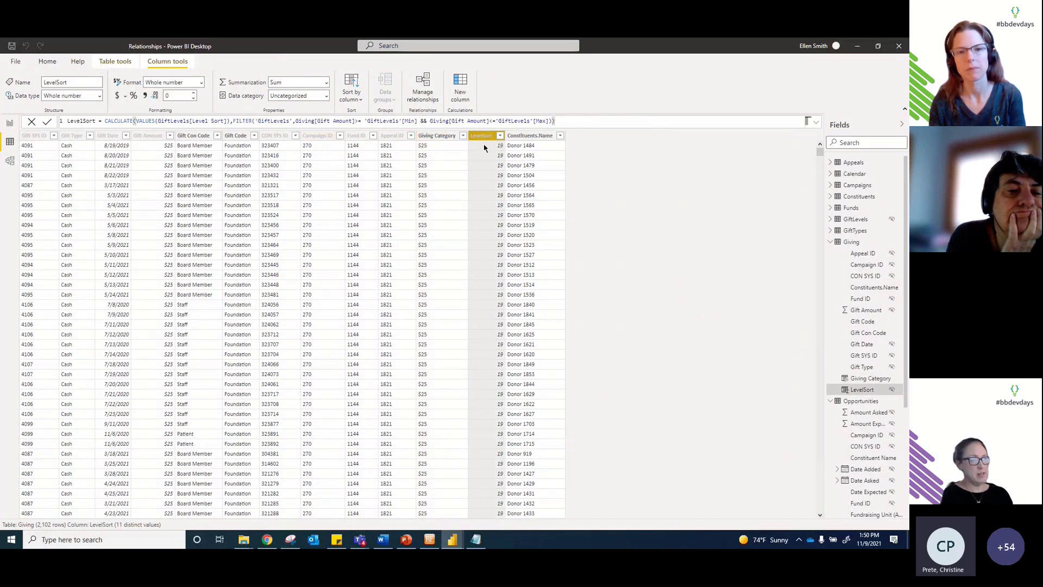
pyautogui.click(441, 140)
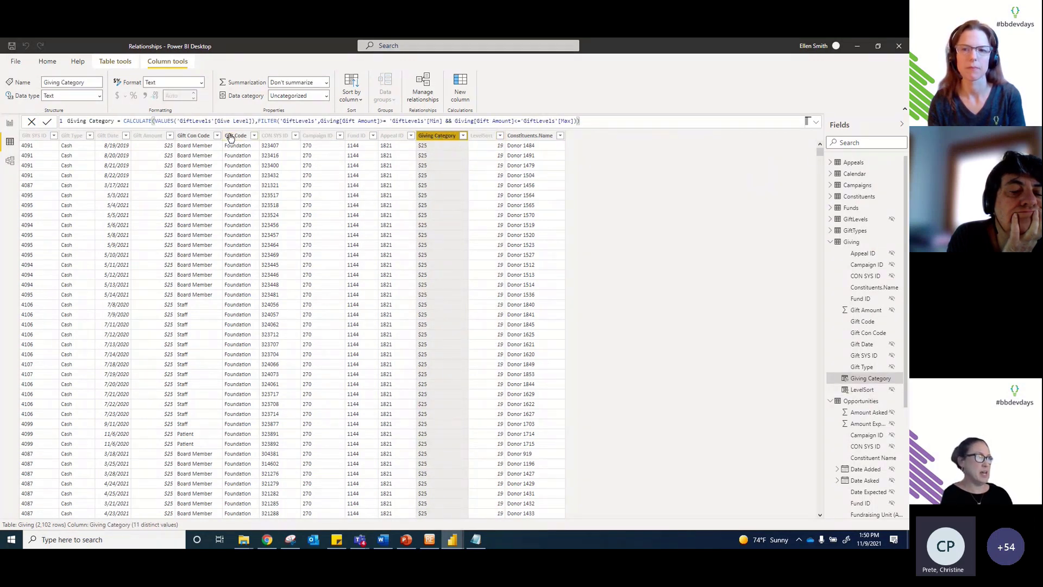
pyautogui.click(856, 219)
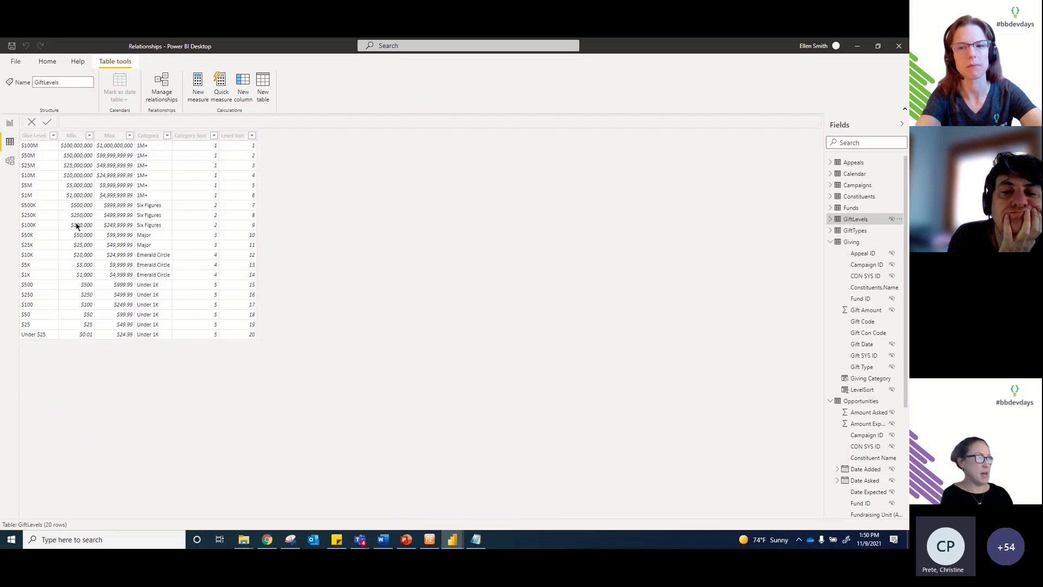
# Step: Inspect the GiftLevels Give Level column and collapse the GiftLevels and Giving field lists
pyautogui.click(27, 225)
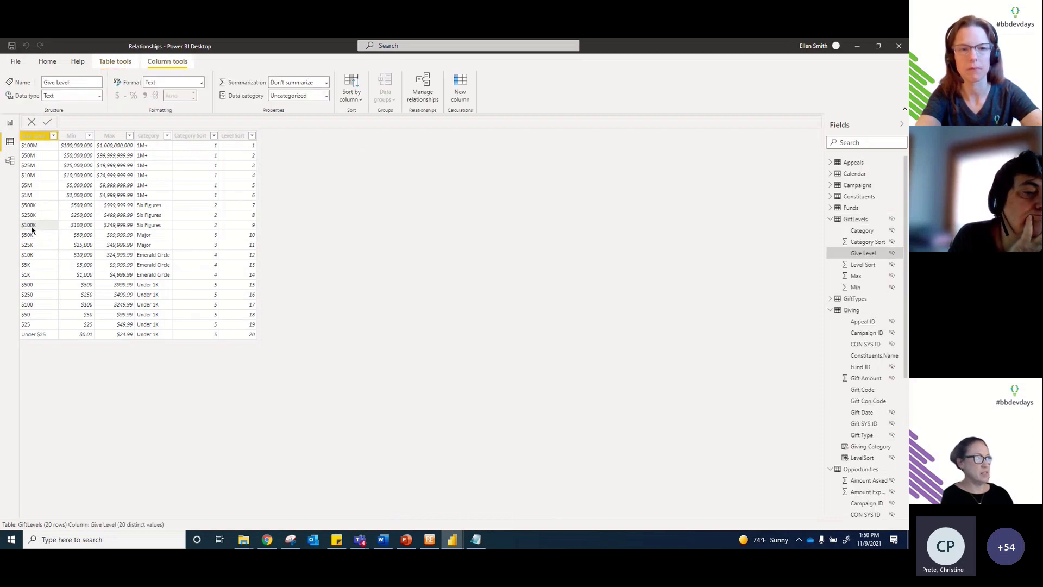
pyautogui.click(9, 125)
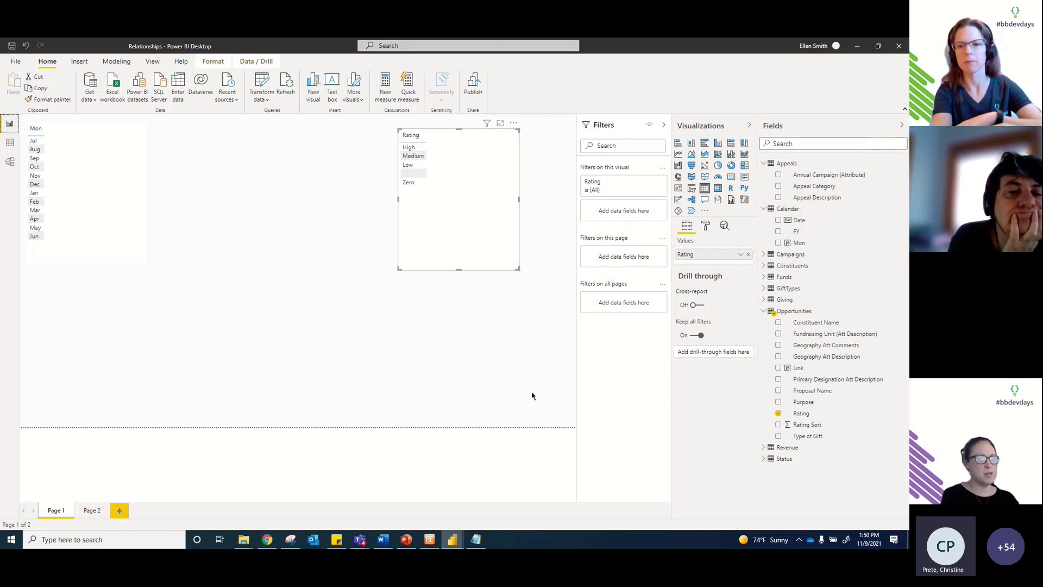
pyautogui.click(10, 142)
pyautogui.click(830, 219)
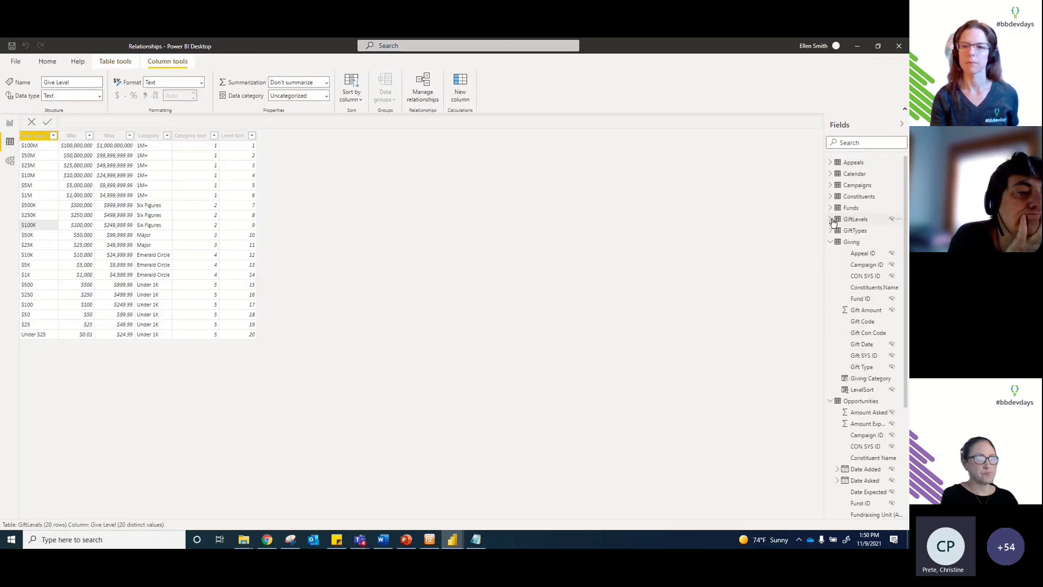
pyautogui.click(832, 243)
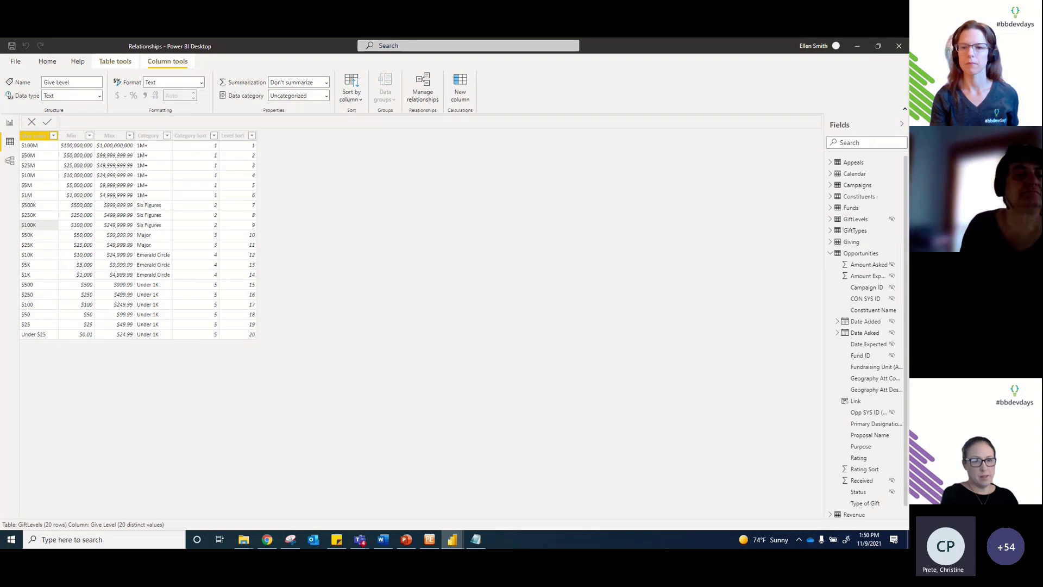
pyautogui.hotkey('alt', 'Tab')
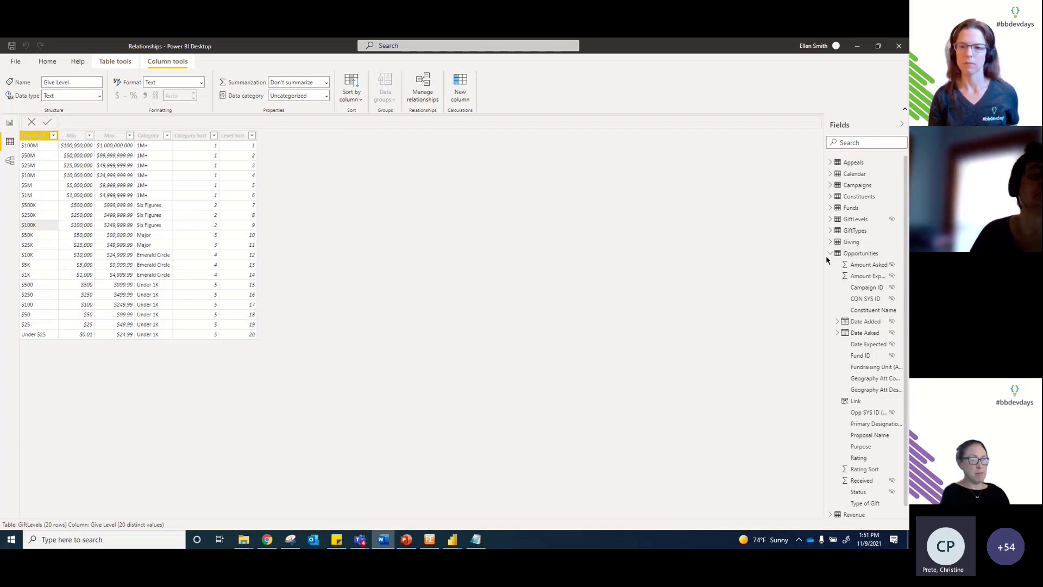
# Step: Widen the Fields pane, check Amount Expected, collapse Opportunities, and return to the PowerPoint slide show
pyautogui.moveTo(824, 258); pyautogui.dragTo(740, 258)
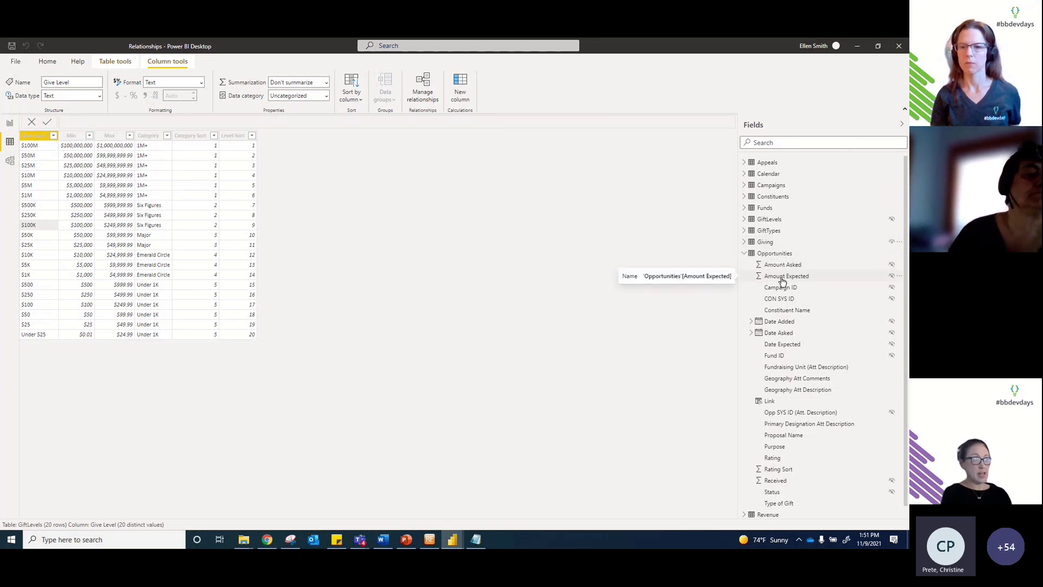
pyautogui.click(783, 278)
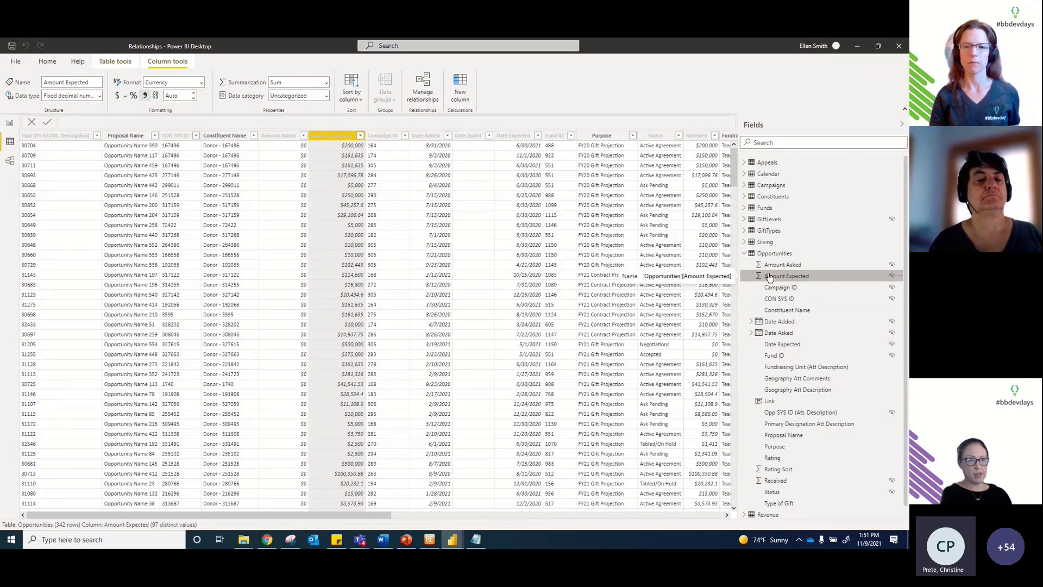
pyautogui.click(744, 254)
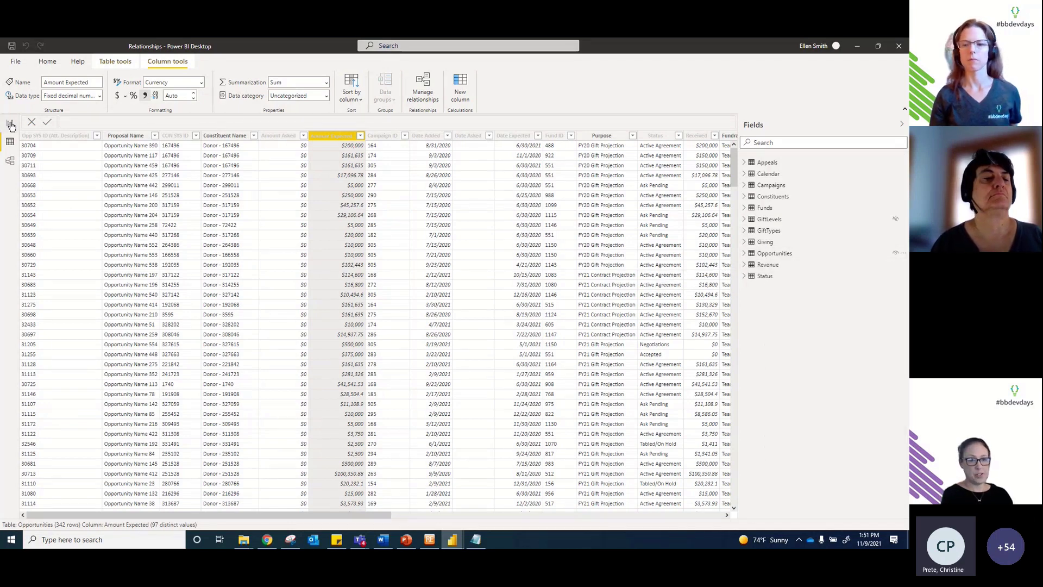
pyautogui.click(408, 542)
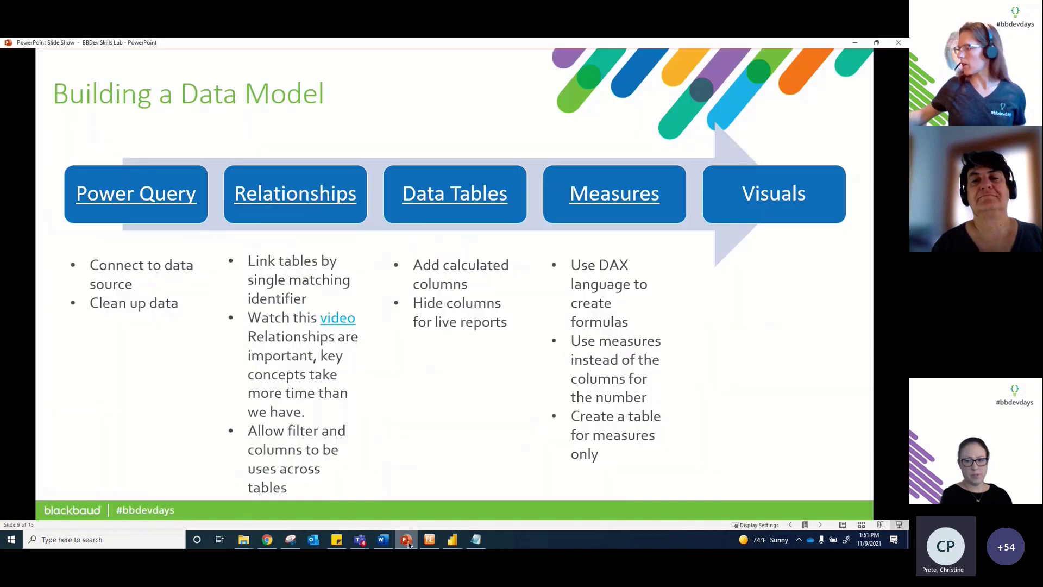
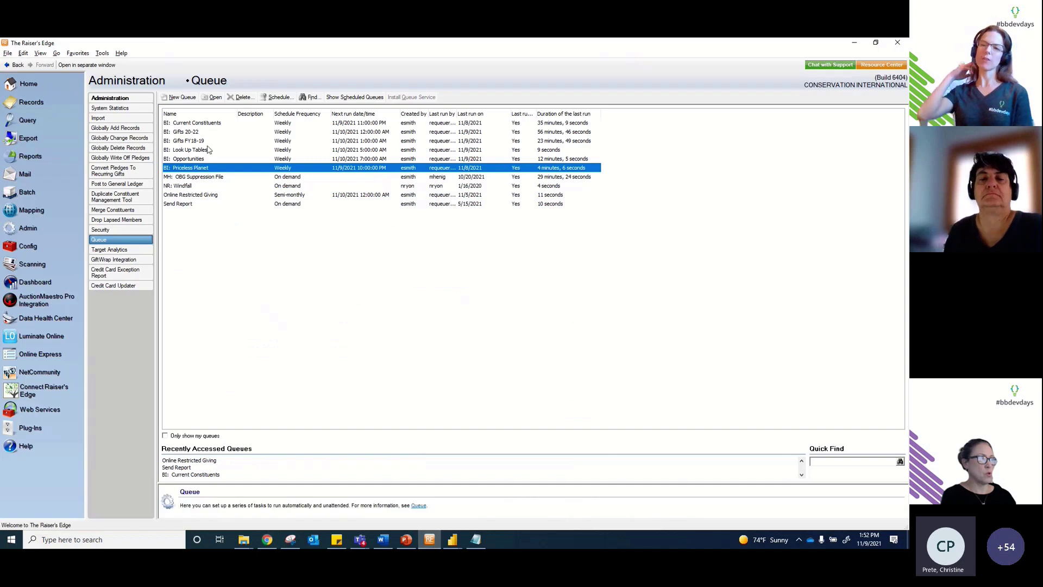
pyautogui.click(208, 151)
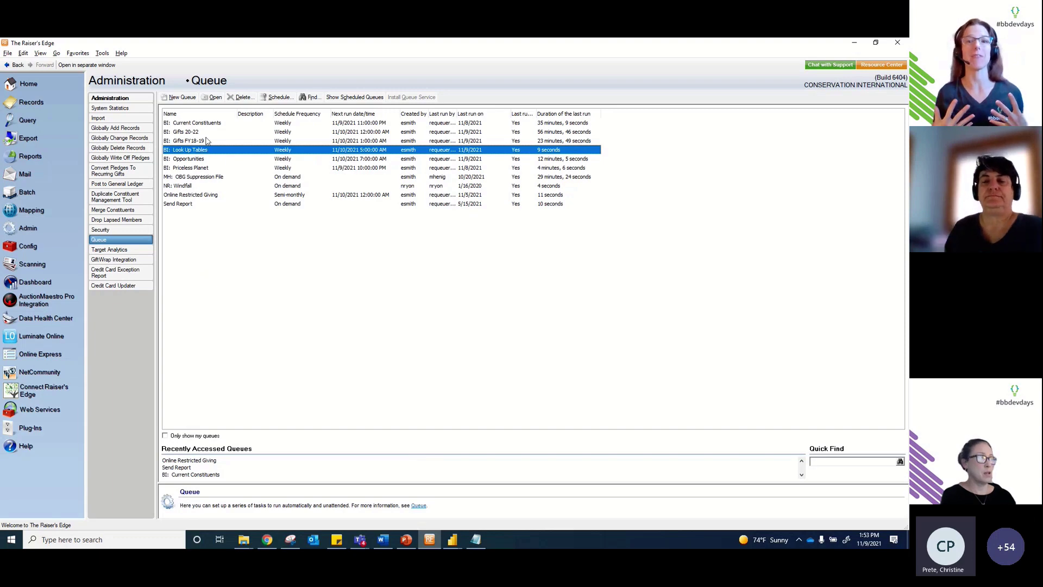
pyautogui.click(207, 141)
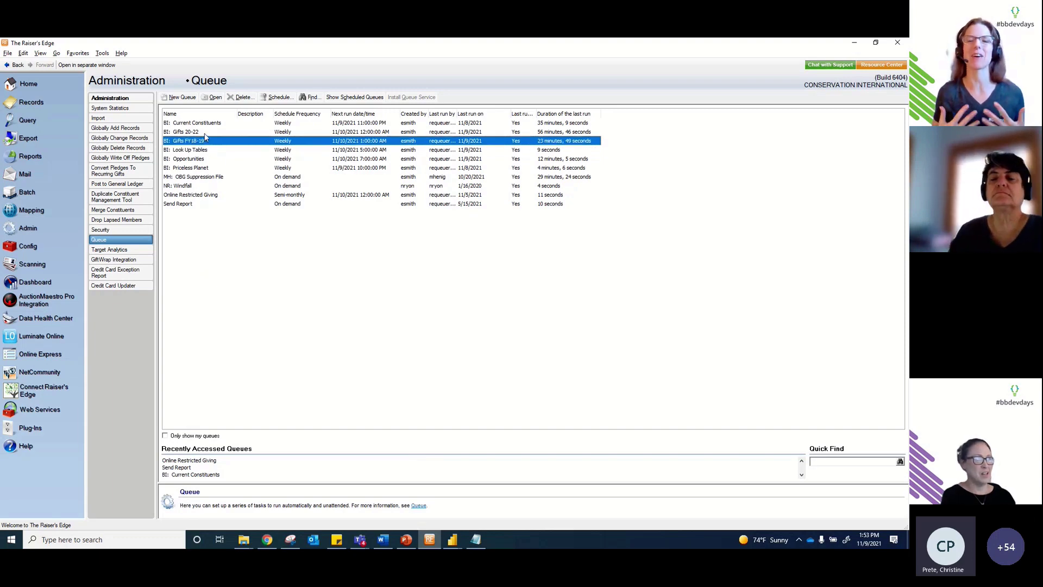
pyautogui.click(205, 133)
pyautogui.click(206, 140)
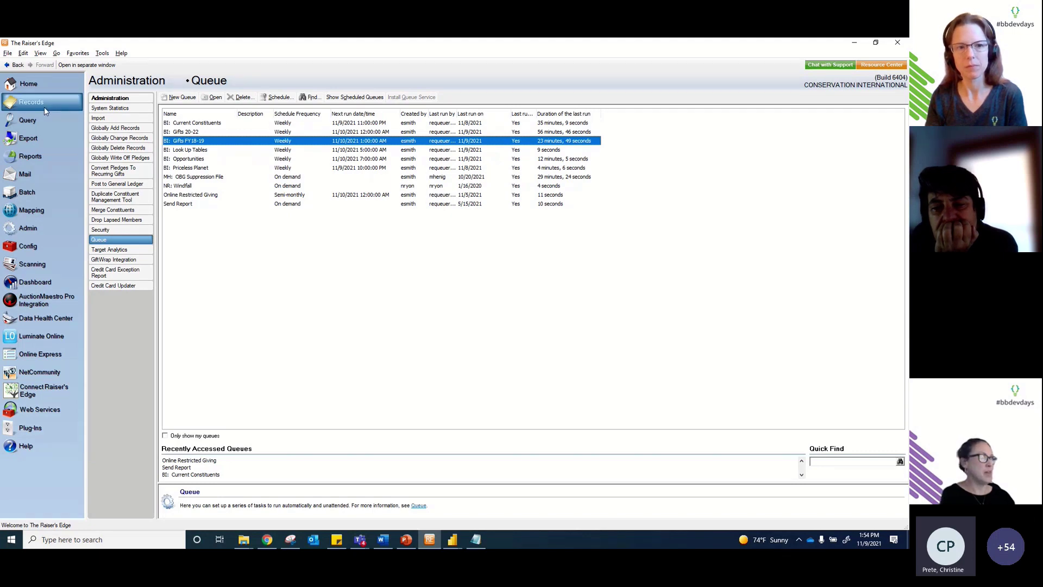
pyautogui.click(267, 540)
# Step: Highlight ID 32695 in the *123 Testing 123 opportunity URL against its Opp SYS ID, then go back to Raiser's Edge
pyautogui.click(263, 45)
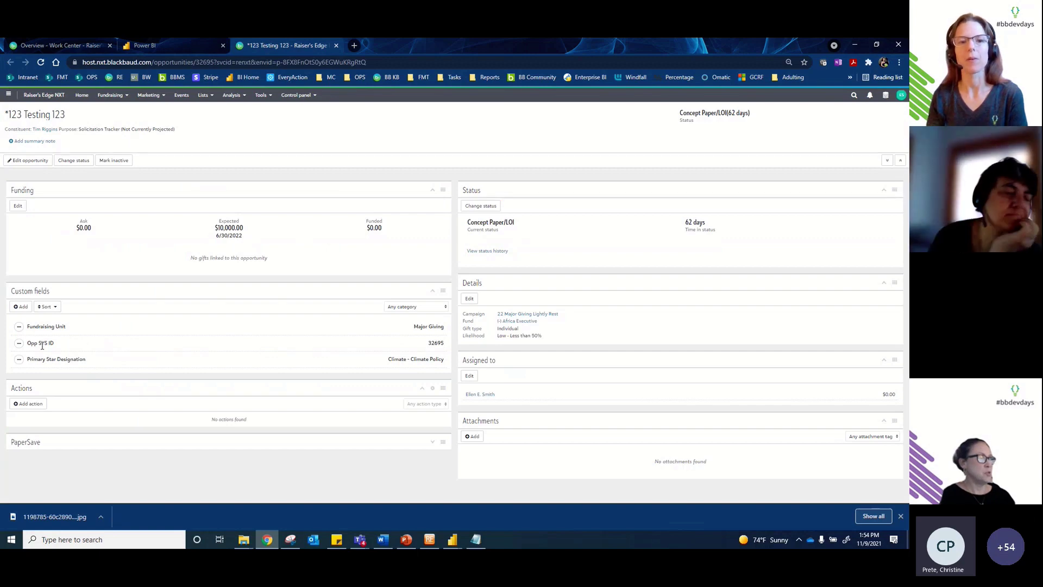
pyautogui.click(198, 62)
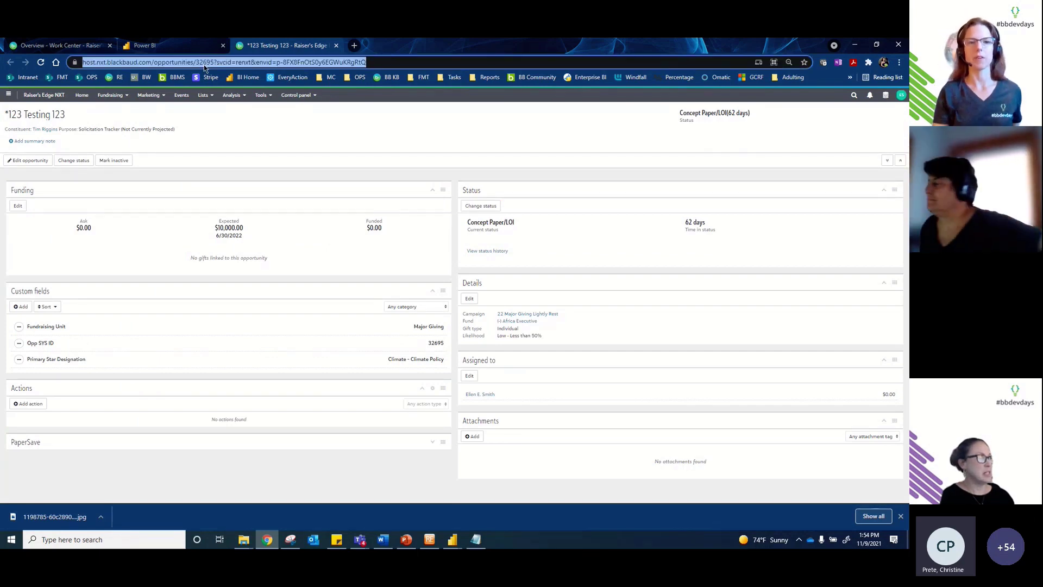
pyautogui.click(204, 63)
pyautogui.doubleClick(234, 62)
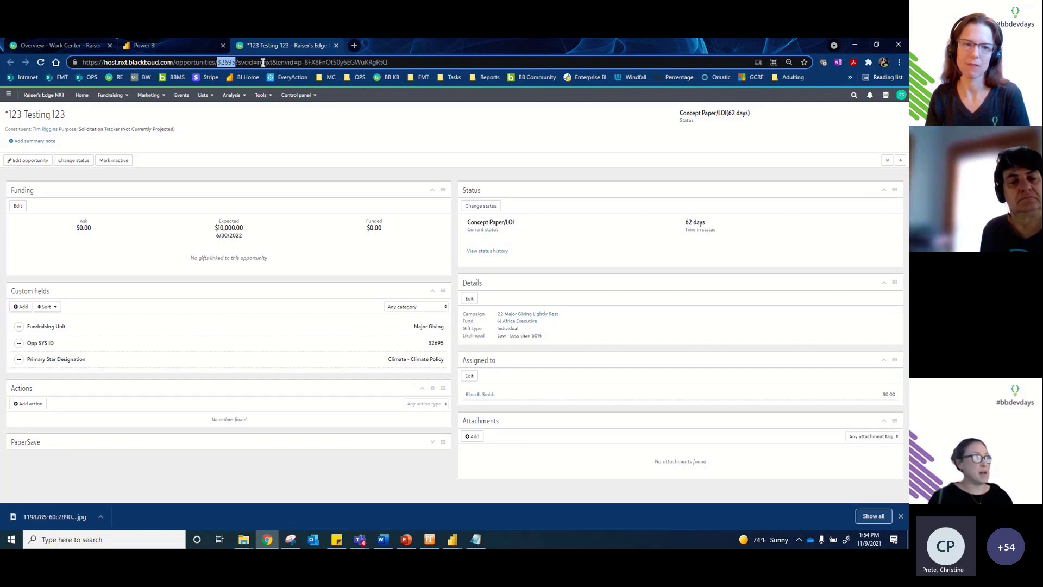
pyautogui.click(226, 64)
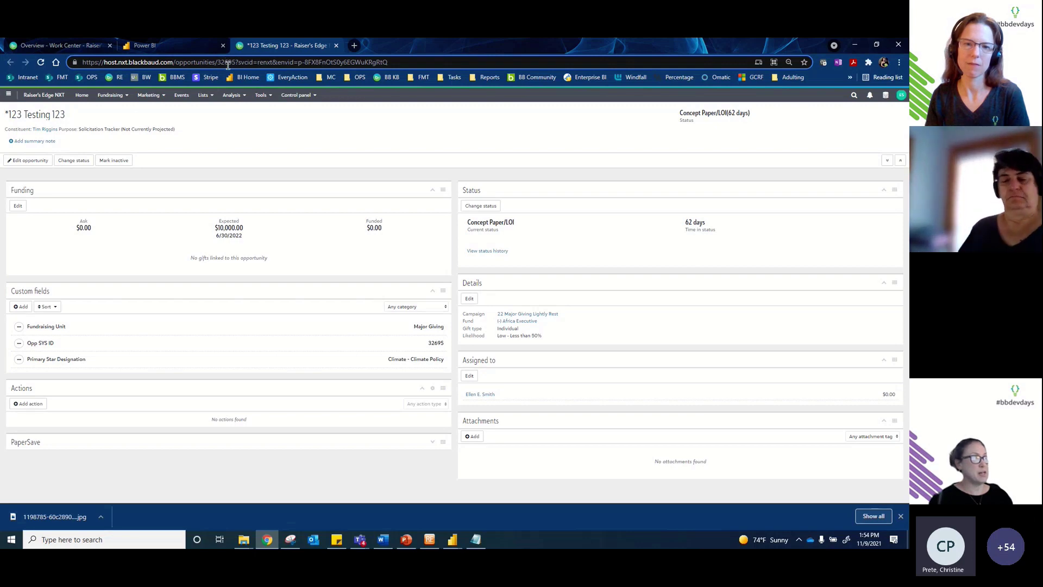
pyautogui.moveTo(226, 63)
pyautogui.mouseDown()
pyautogui.moveTo(217, 62)
pyautogui.moveTo(236, 63)
pyautogui.mouseUp()
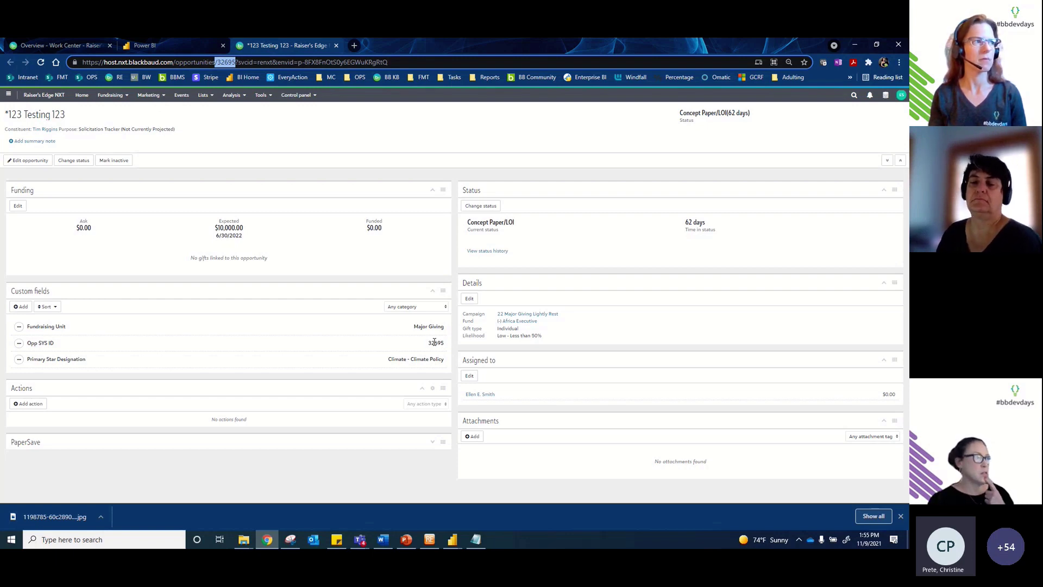
pyautogui.click(429, 544)
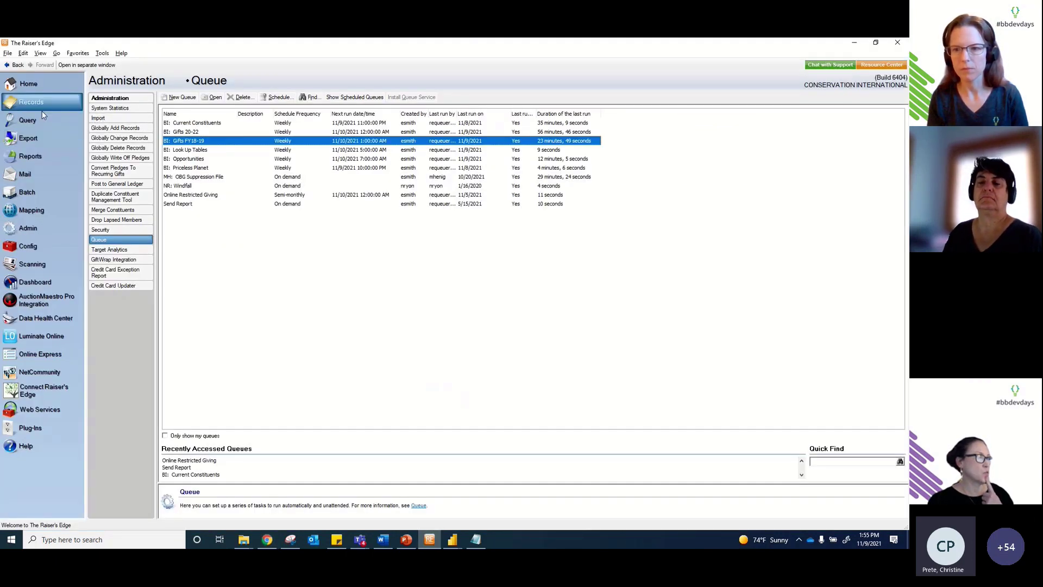
# Step: In the For Dev Days query, find Opp SYS ID under Prospect > Proposals > Attributes > Specific Attributes, then close it
pyautogui.click(43, 118)
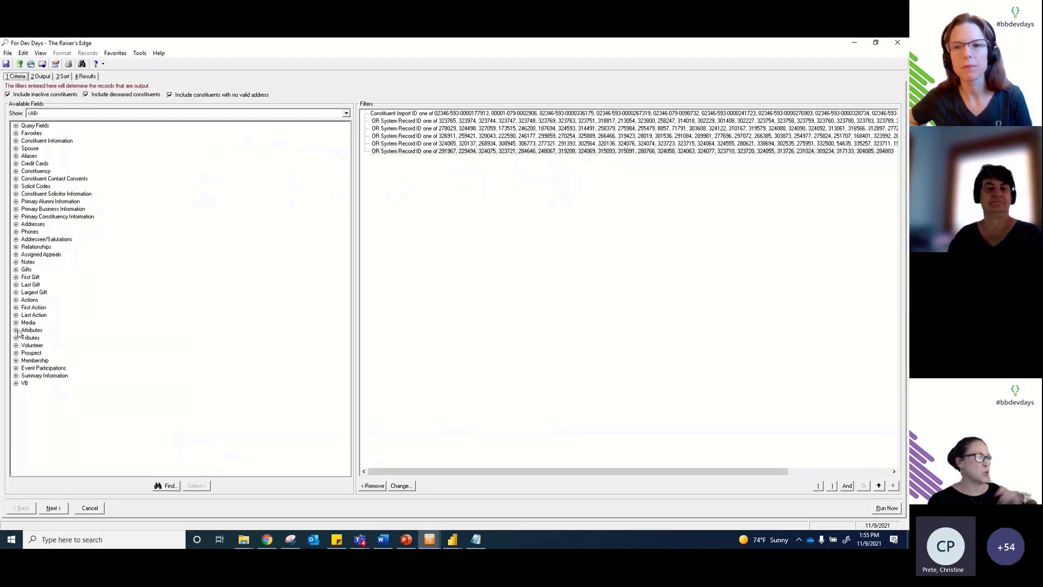
pyautogui.doubleClick(22, 352)
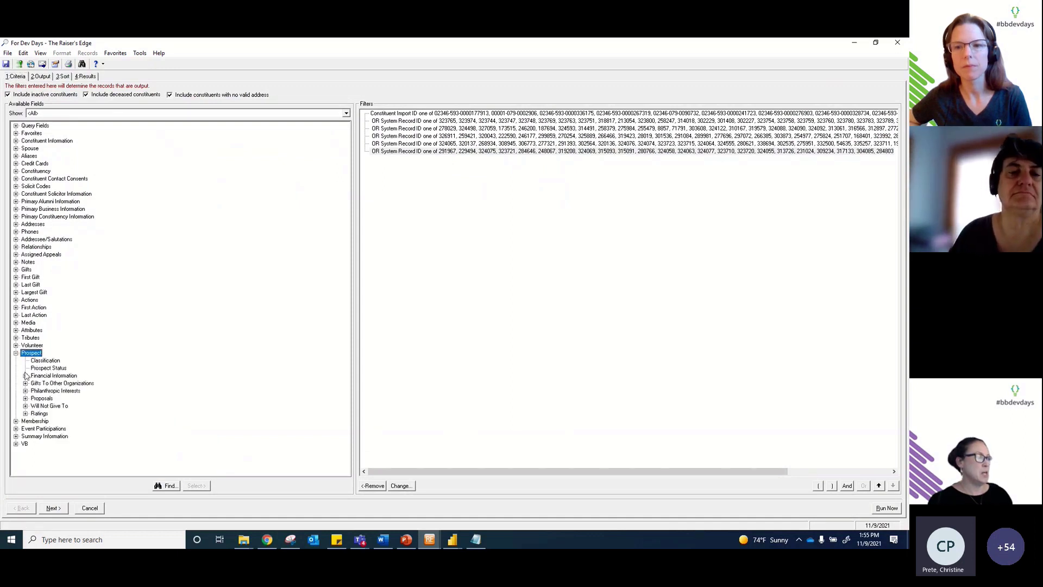
pyautogui.click(25, 399)
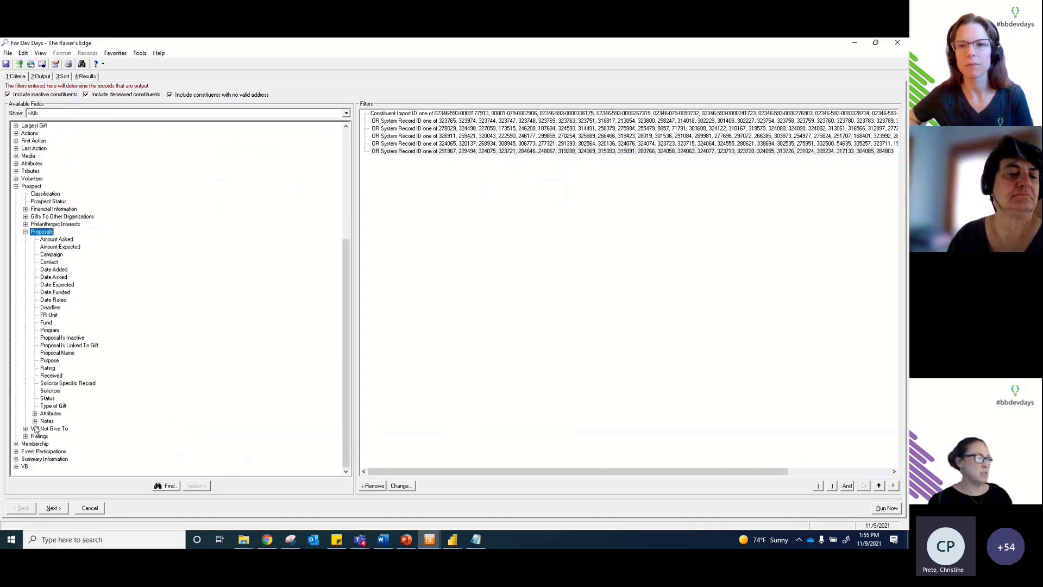
pyautogui.click(36, 414)
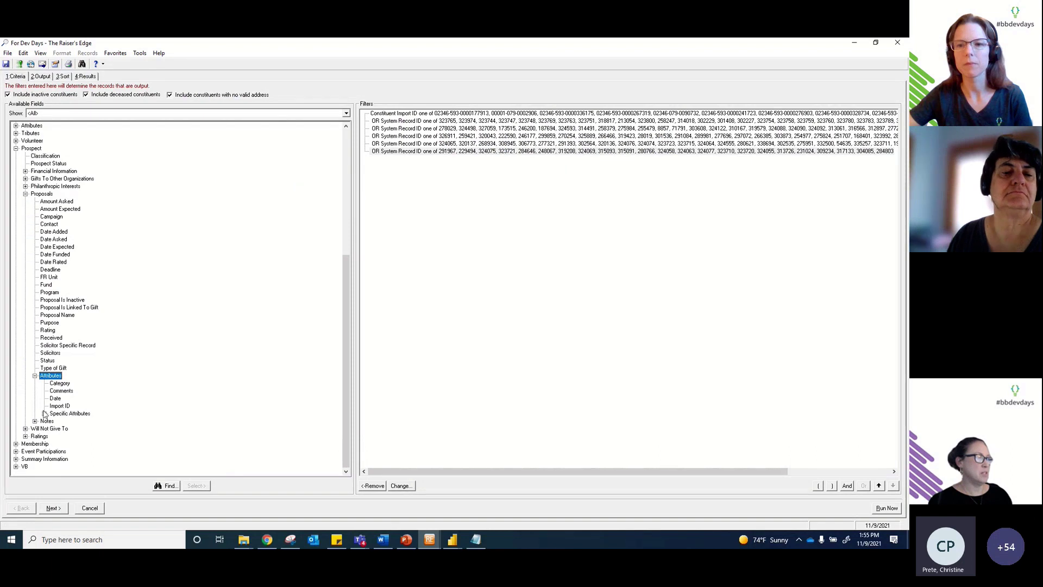
pyautogui.click(45, 414)
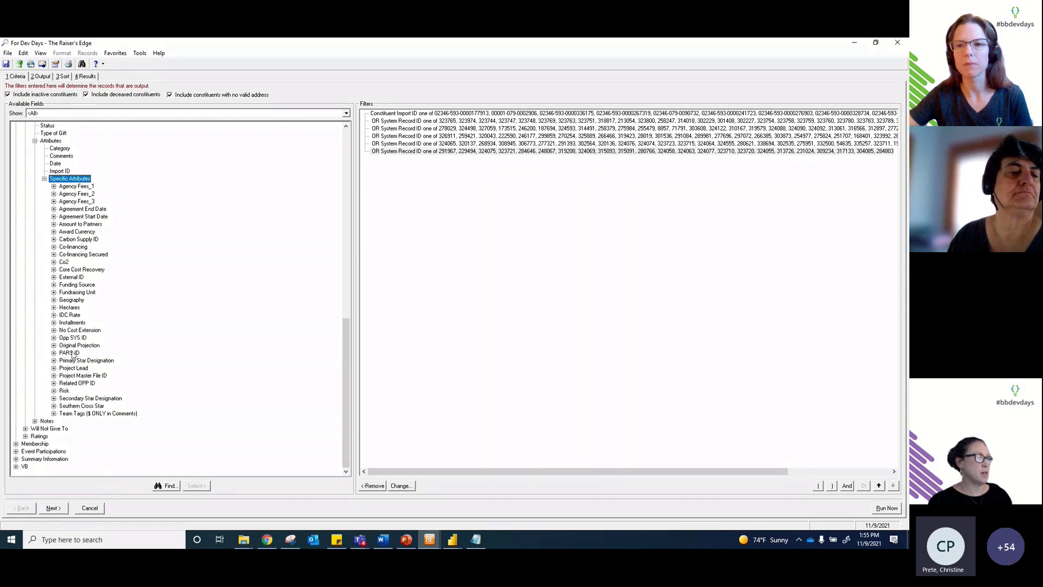
pyautogui.click(76, 339)
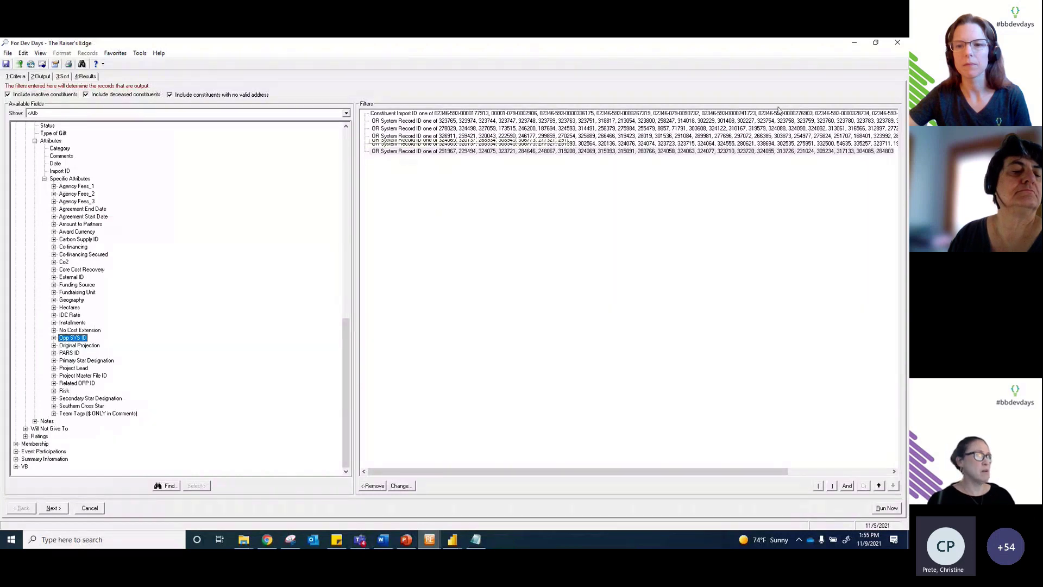
pyautogui.click(897, 43)
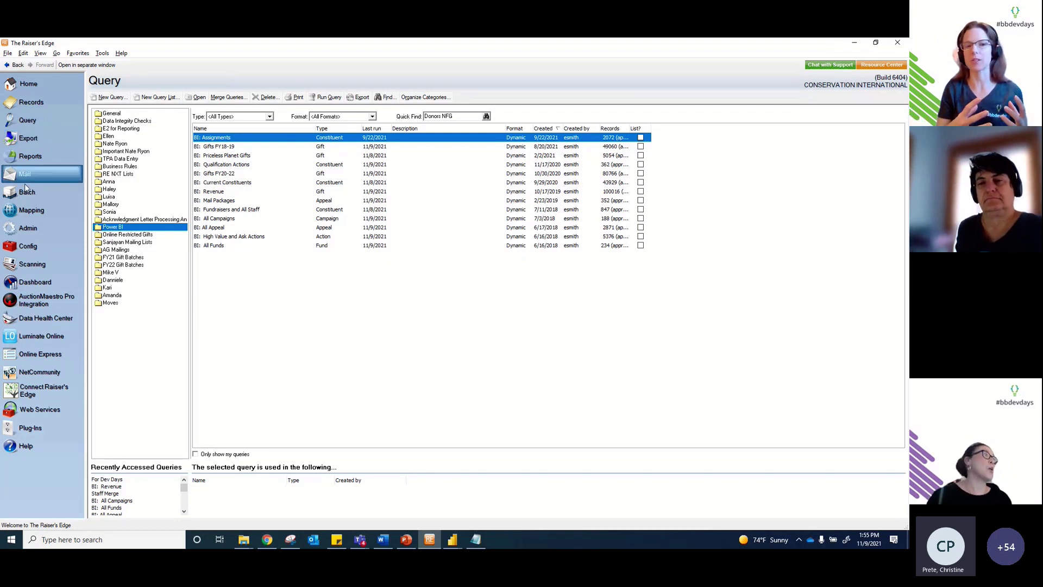
# Step: Open the BI: Gifts FY18-19 queue from the Admin > Queue list
pyautogui.click(46, 210)
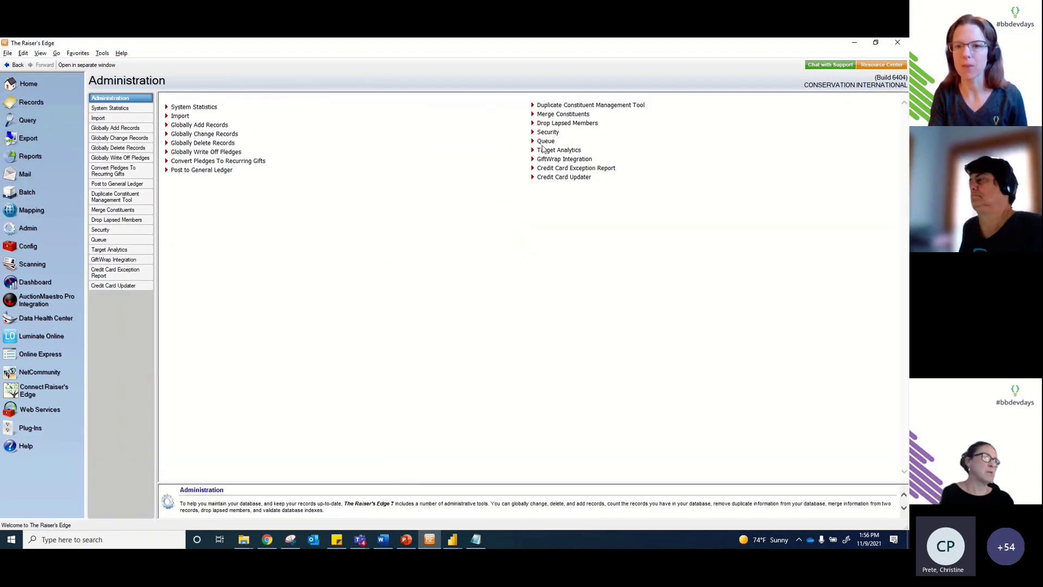
pyautogui.click(551, 142)
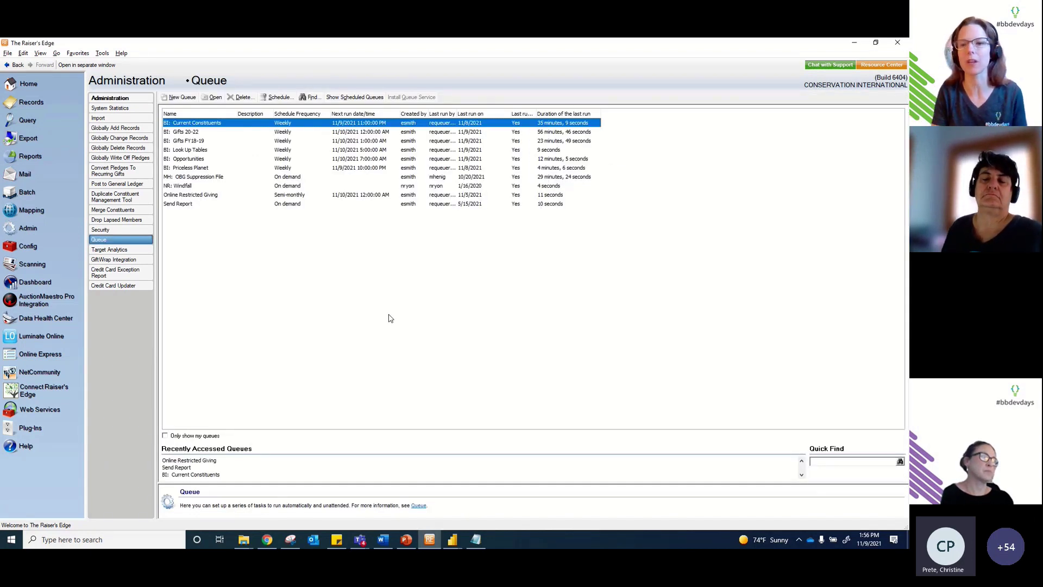
pyautogui.click(293, 141)
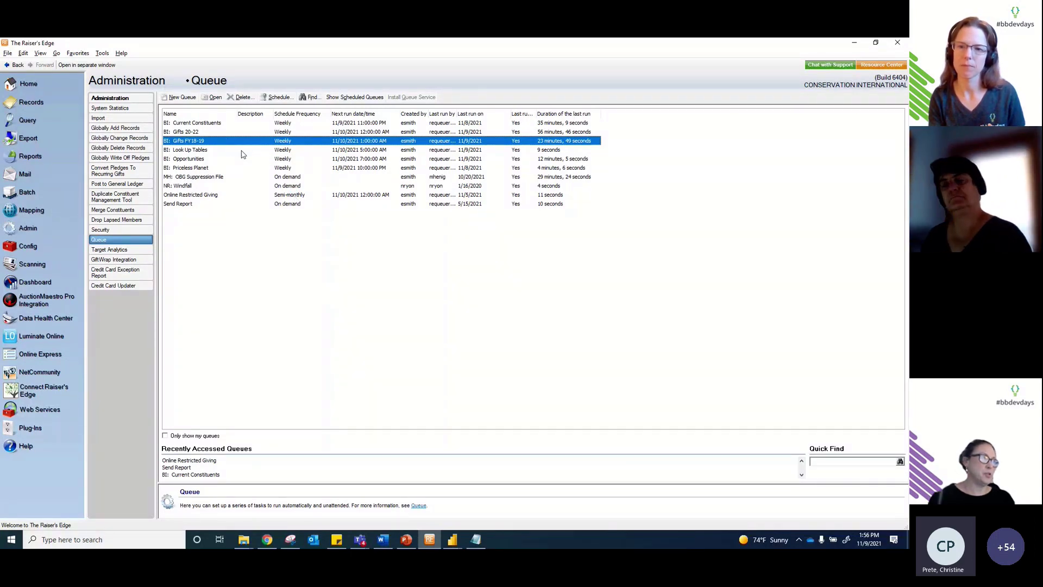
pyautogui.press('Return')
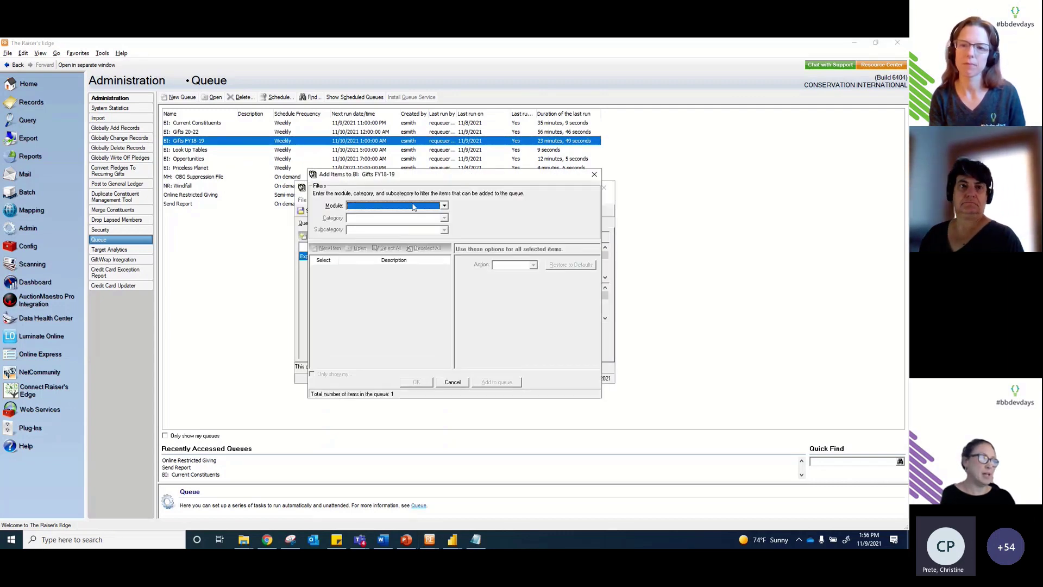
# Step: Dismiss Add Items without adding anything and inspect the queue's Export Gift CSV item properties
pyautogui.click(413, 206)
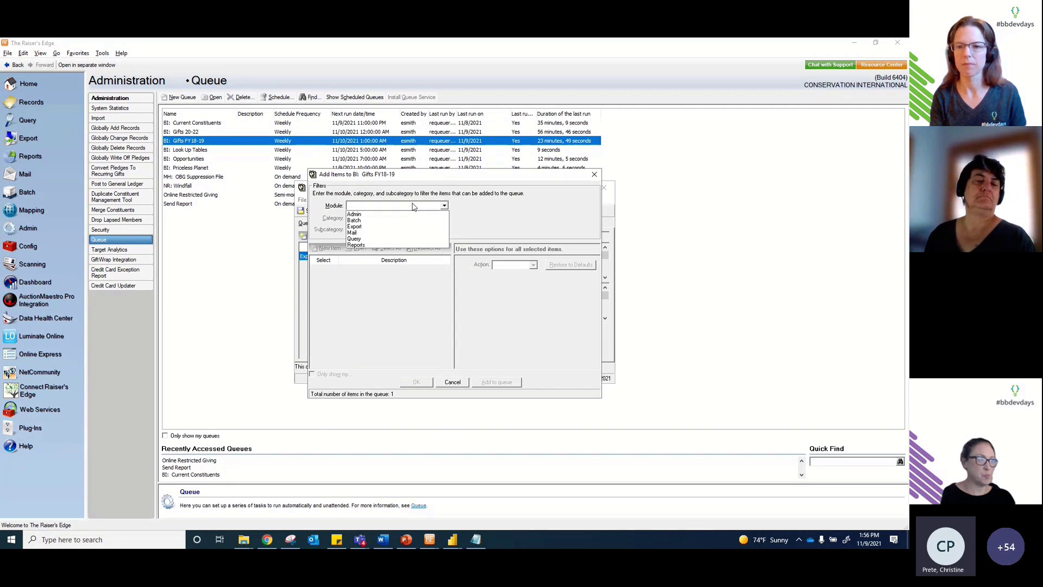
pyautogui.click(413, 206)
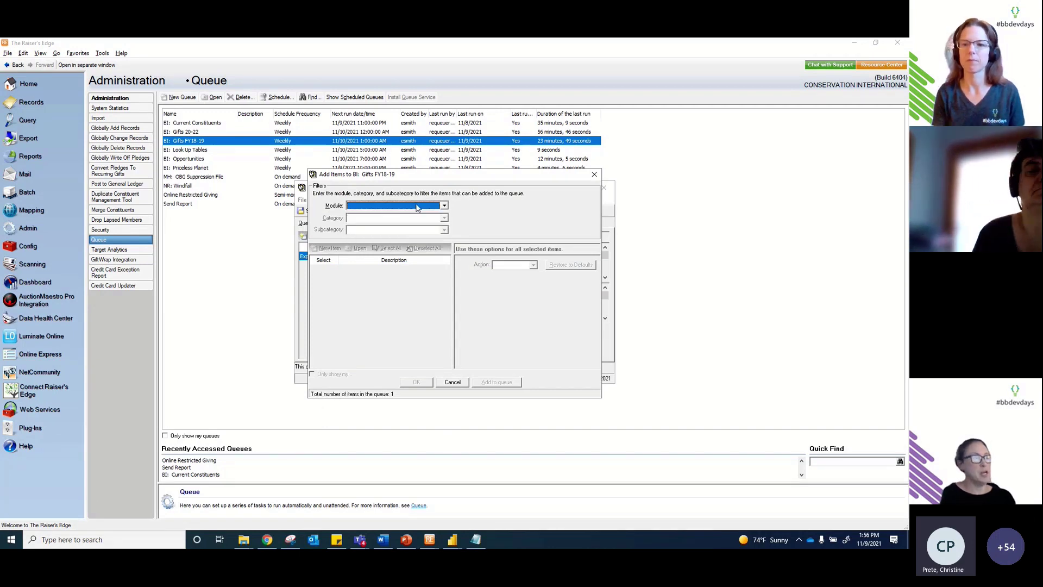
pyautogui.click(593, 176)
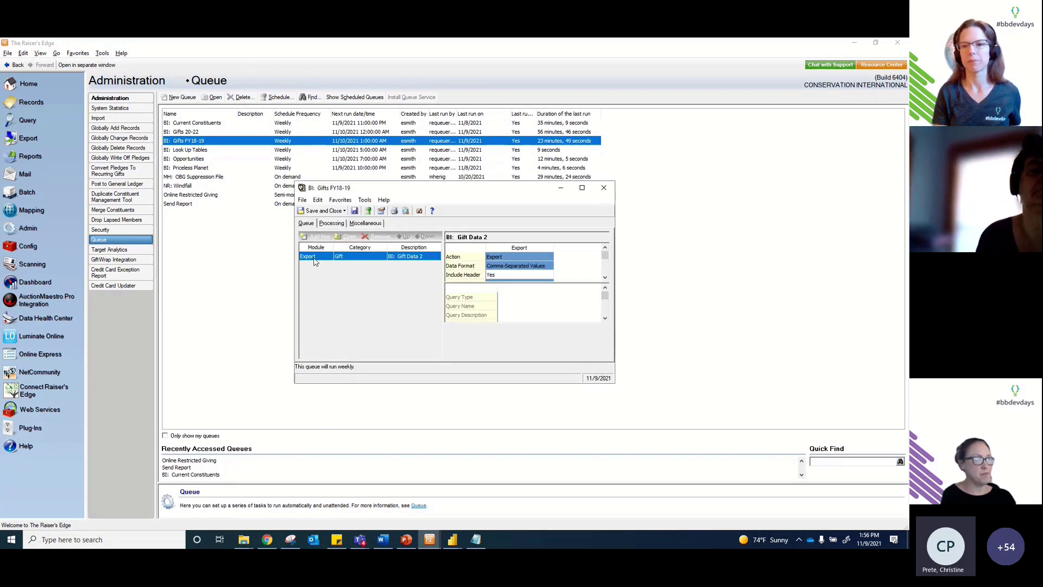
pyautogui.click(318, 261)
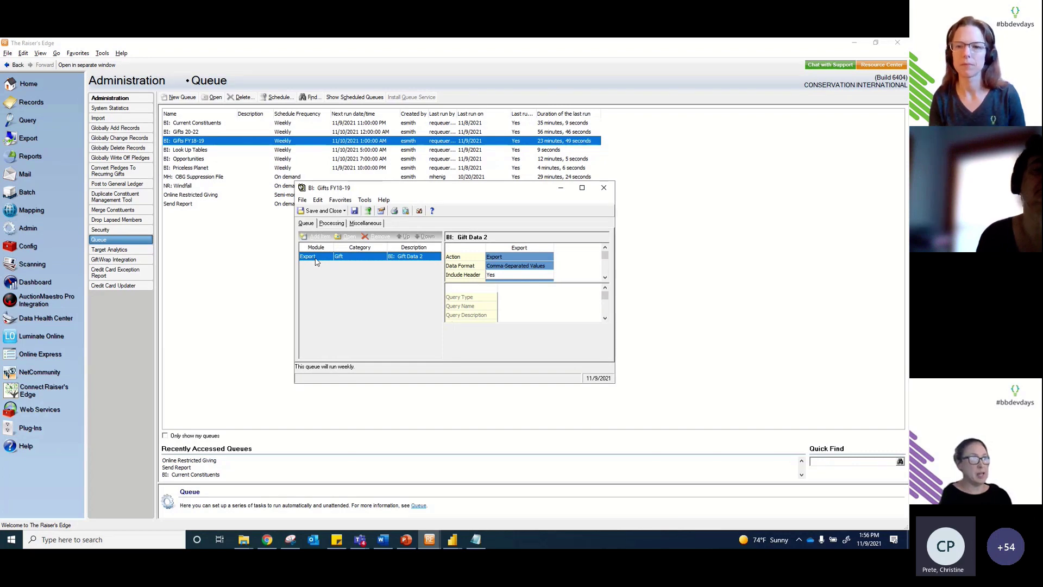
pyautogui.click(605, 278)
pyautogui.click(605, 277)
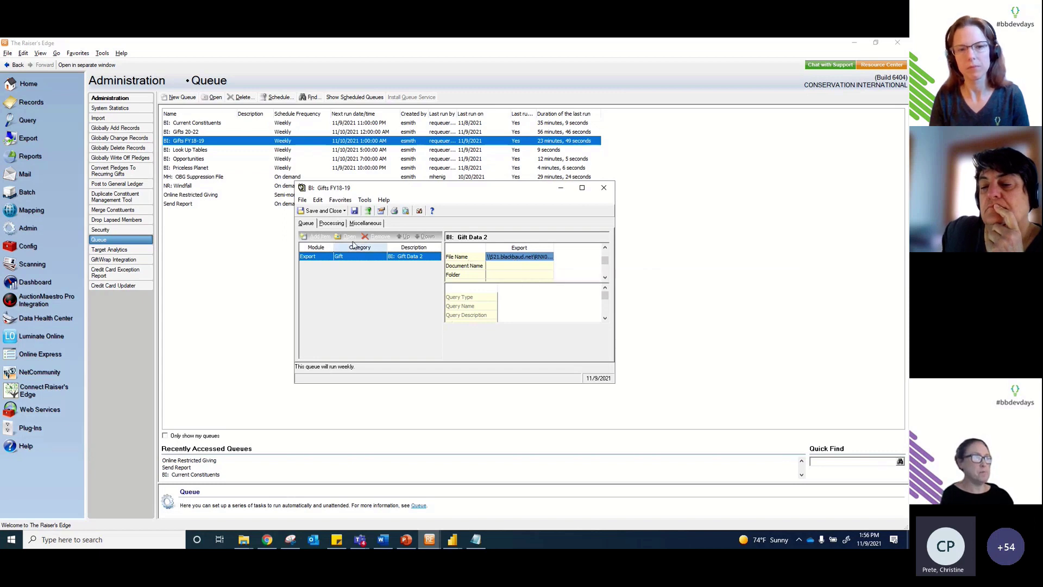
# Step: Review the queue's weekly processing schedule, close the queue, and return to the NXT opportunity
pyautogui.click(335, 225)
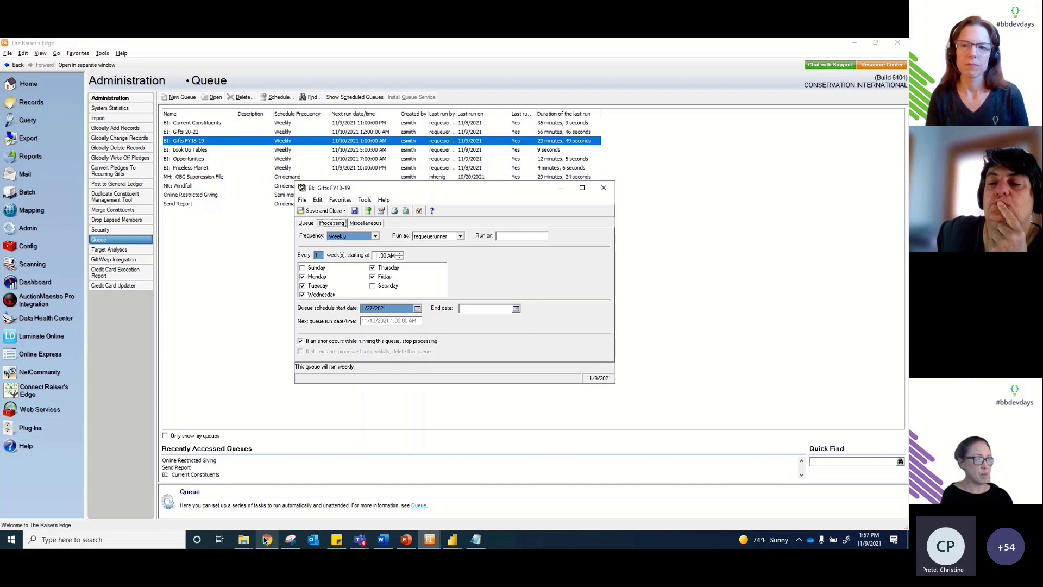
pyautogui.moveTo(267, 538)
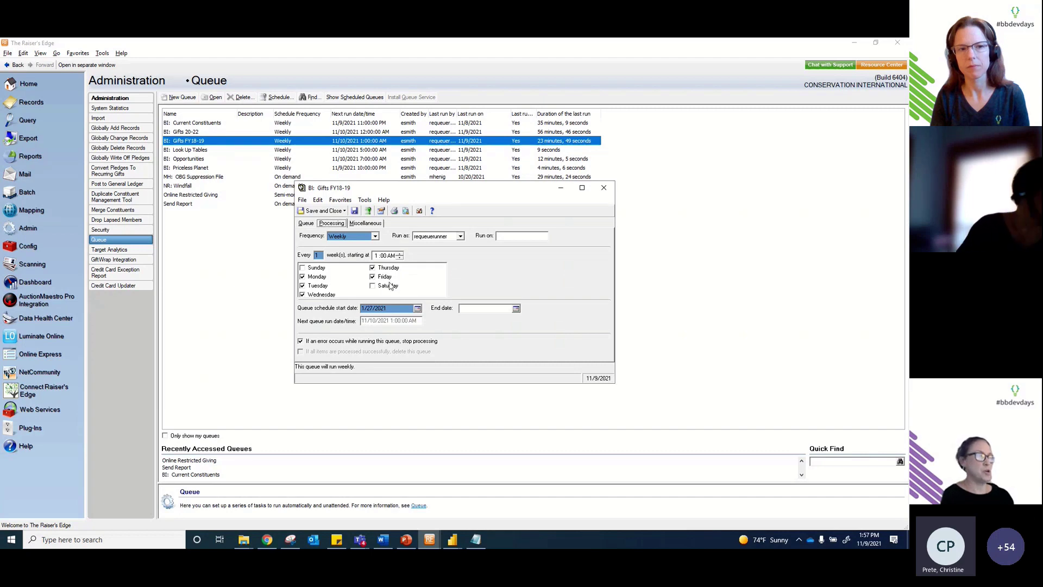
pyautogui.click(604, 188)
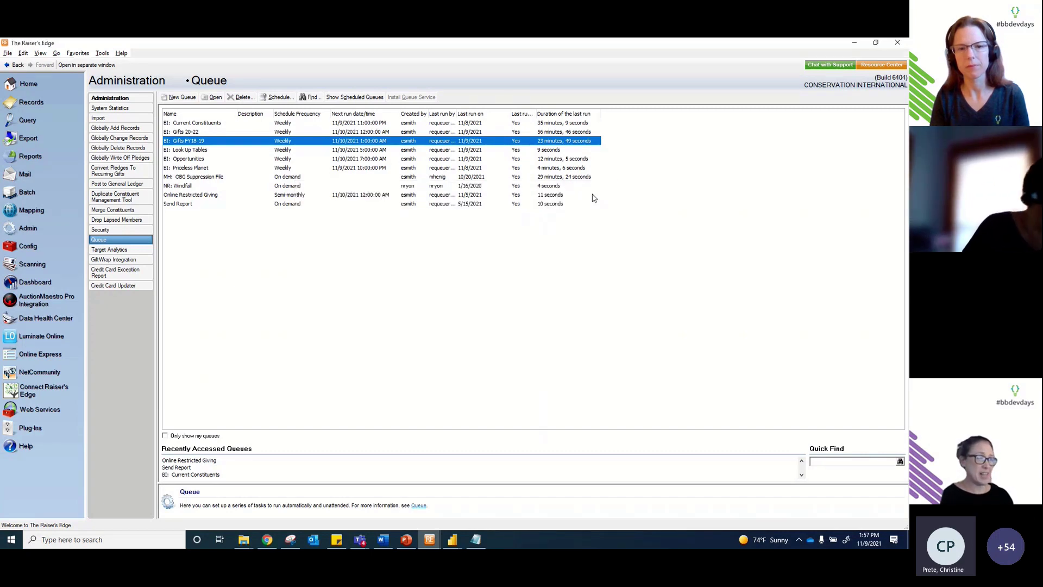
pyautogui.click(256, 545)
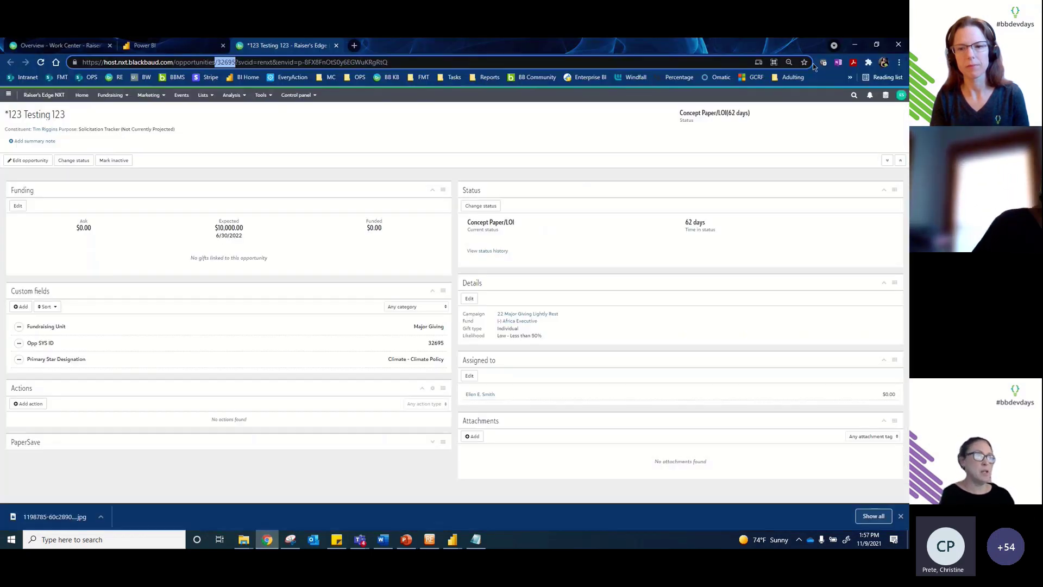
pyautogui.click(886, 97)
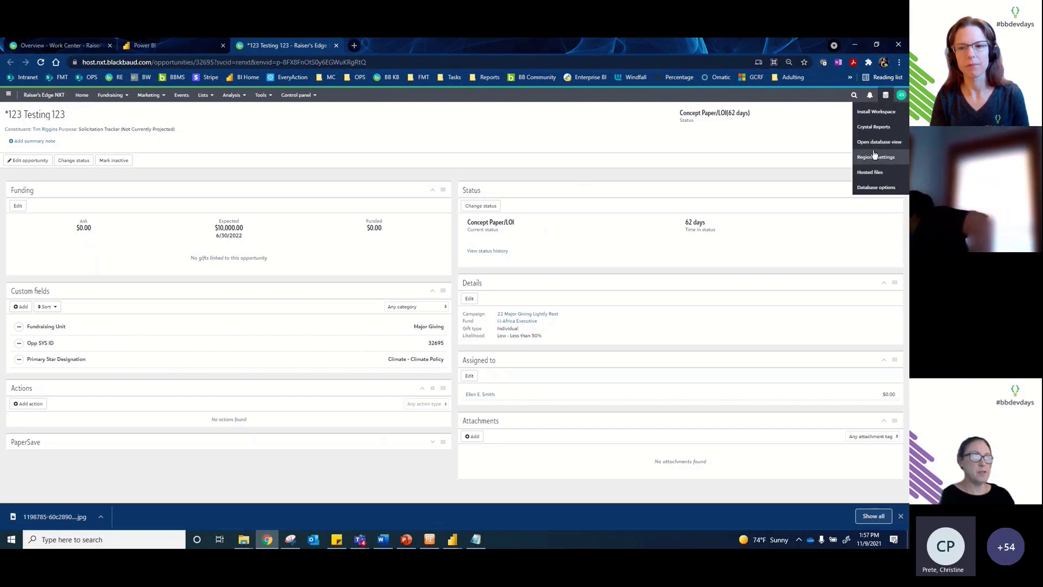
# Step: Launch Open database view from the NXT toolbar's database menu to load The Raiser's Edge
pyautogui.click(876, 143)
pyautogui.click(885, 97)
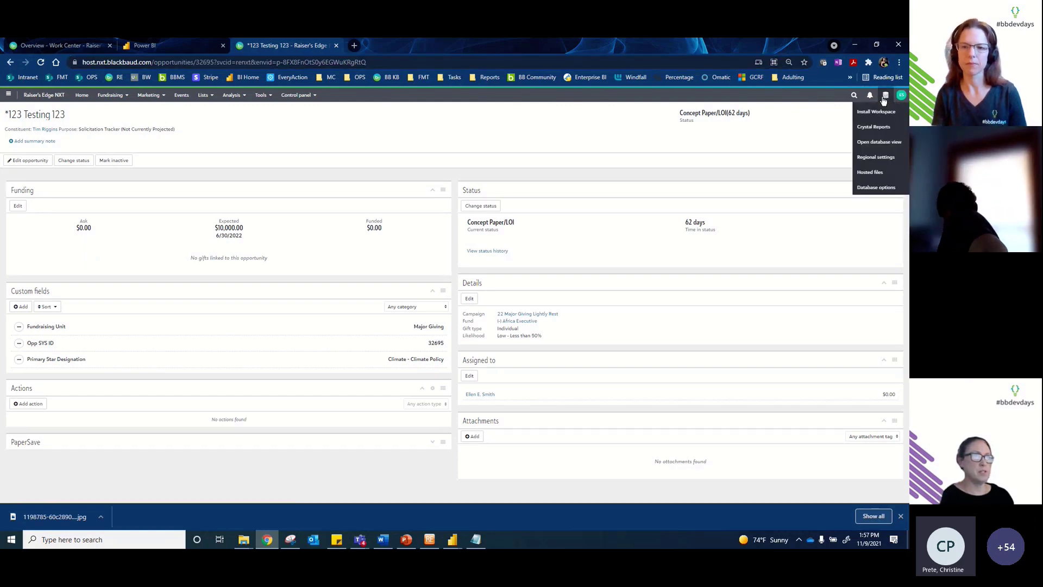
pyautogui.click(876, 142)
pyautogui.click(885, 97)
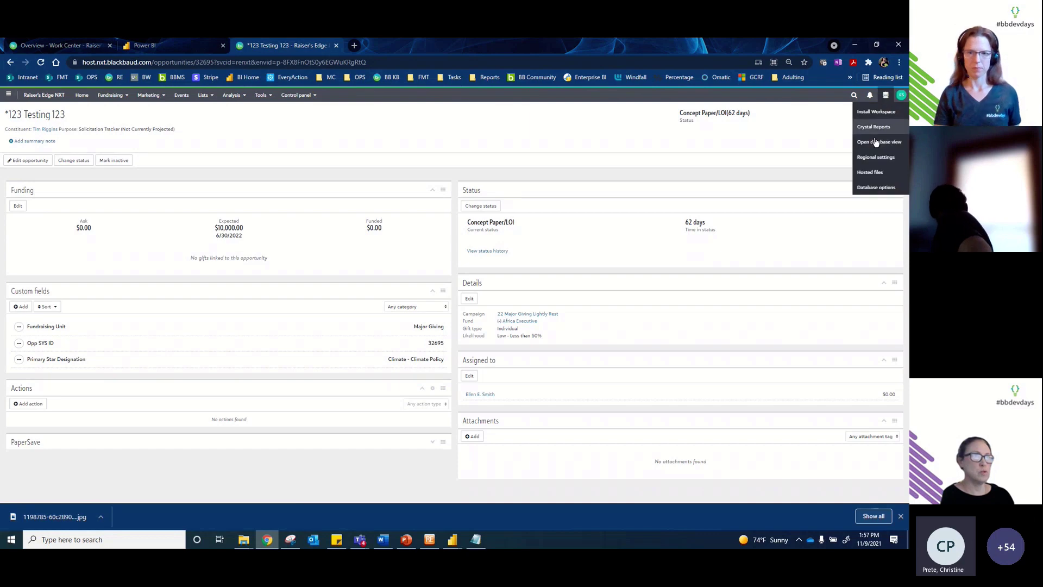
pyautogui.click(873, 170)
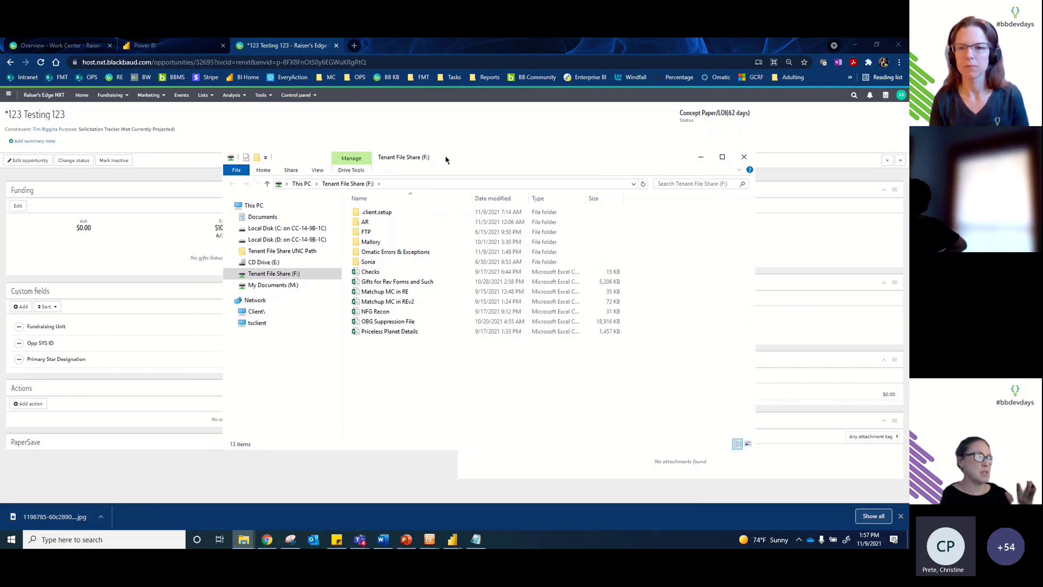
# Step: Bring the Tenant File Share (F:) window forward and open the .client.setup export folder
pyautogui.click(246, 538)
pyautogui.click(344, 503)
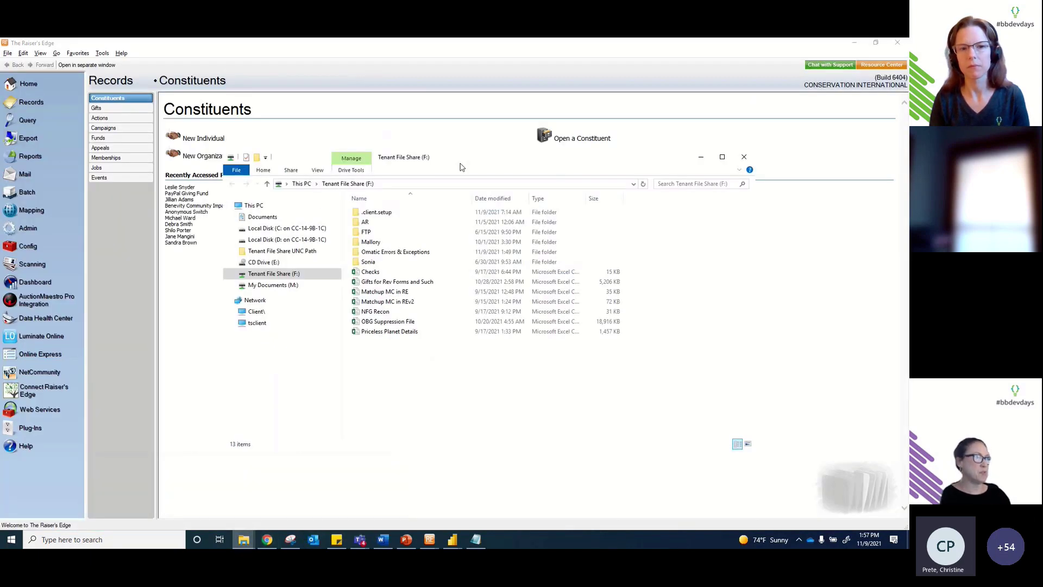
pyautogui.moveTo(472, 164); pyautogui.dragTo(489, 158)
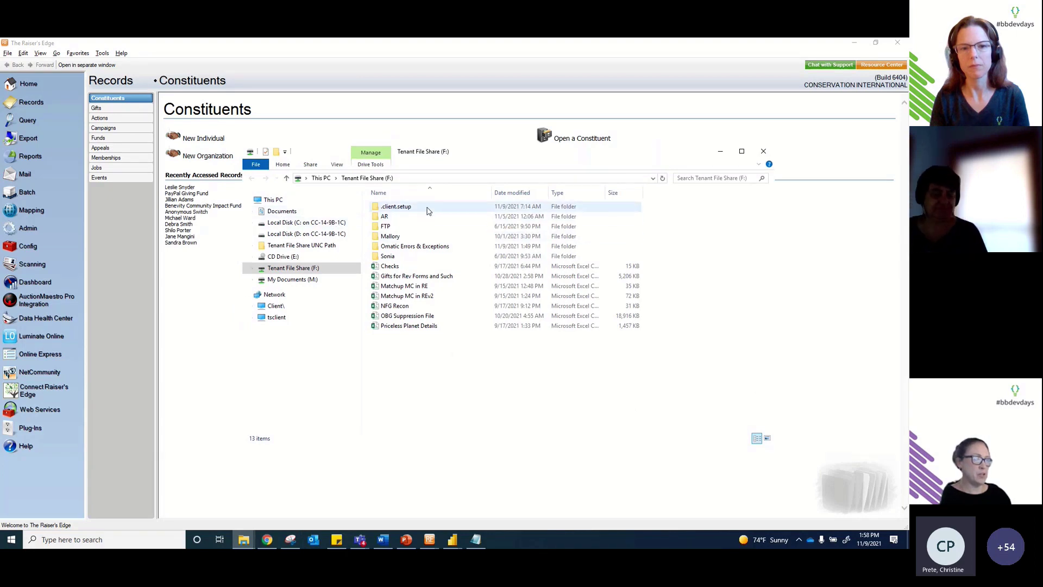
pyautogui.click(407, 206)
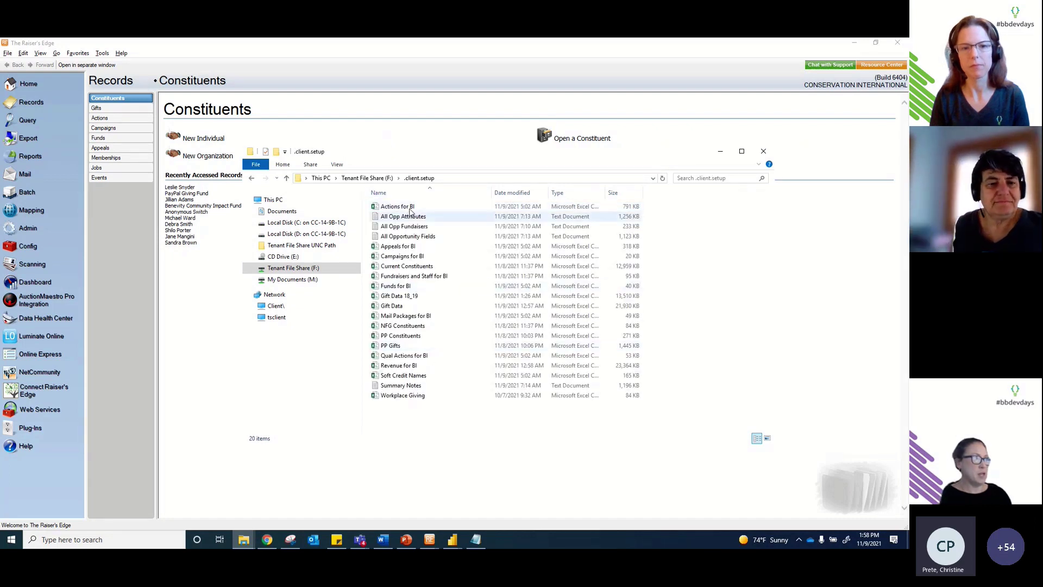
pyautogui.click(251, 234)
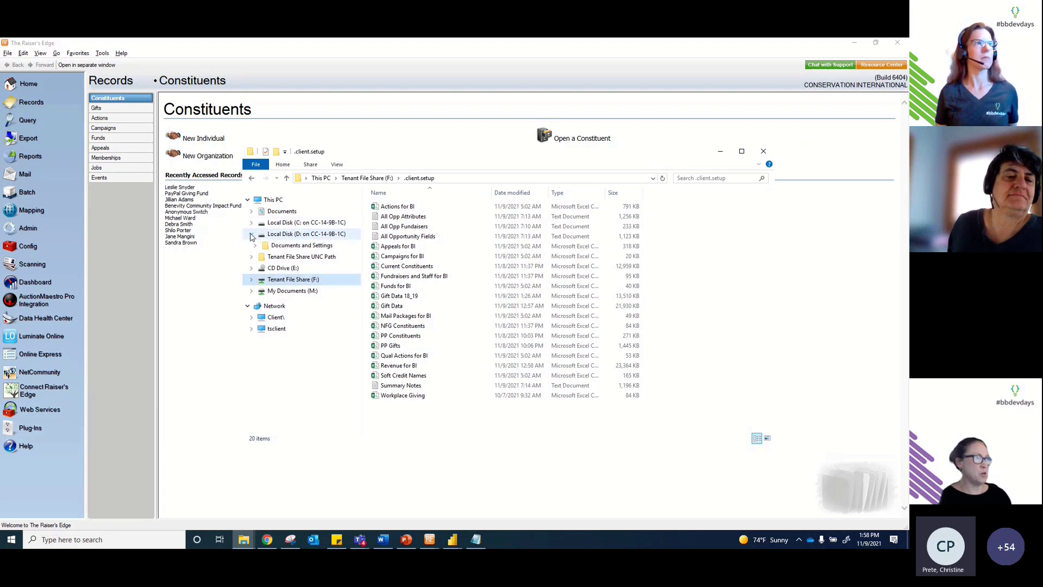
pyautogui.click(255, 246)
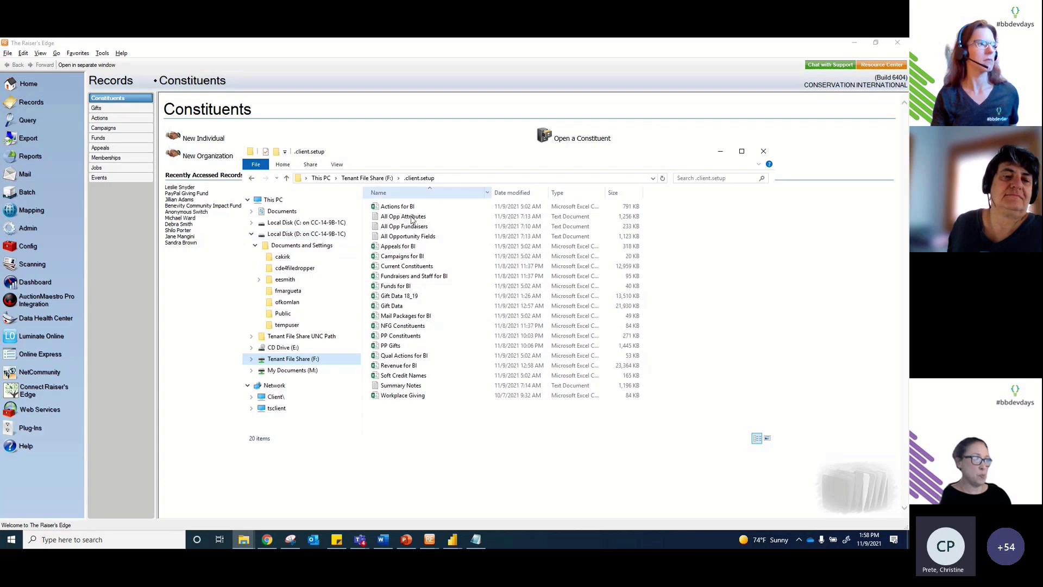
pyautogui.click(260, 280)
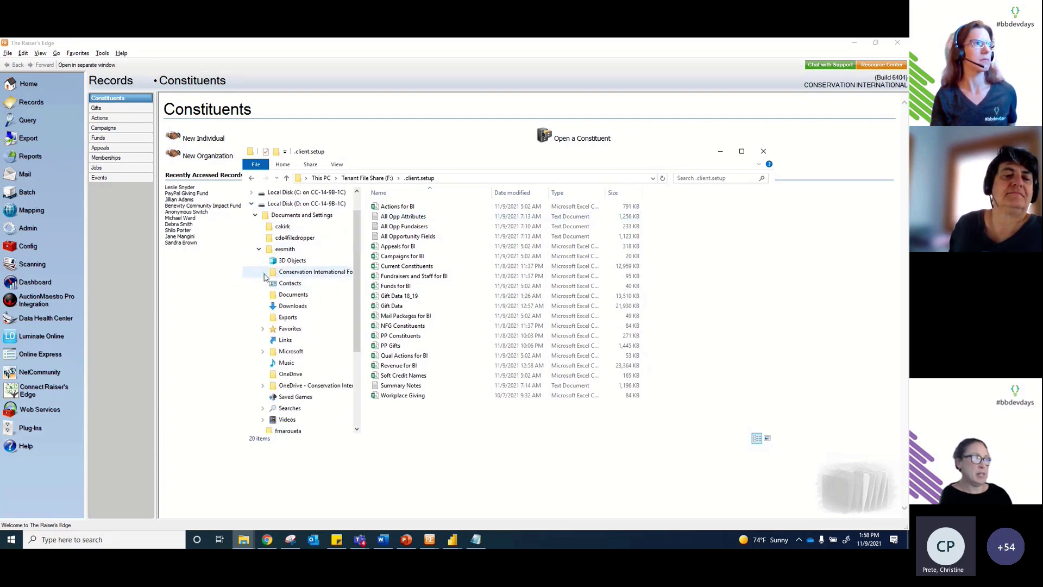
pyautogui.click(263, 272)
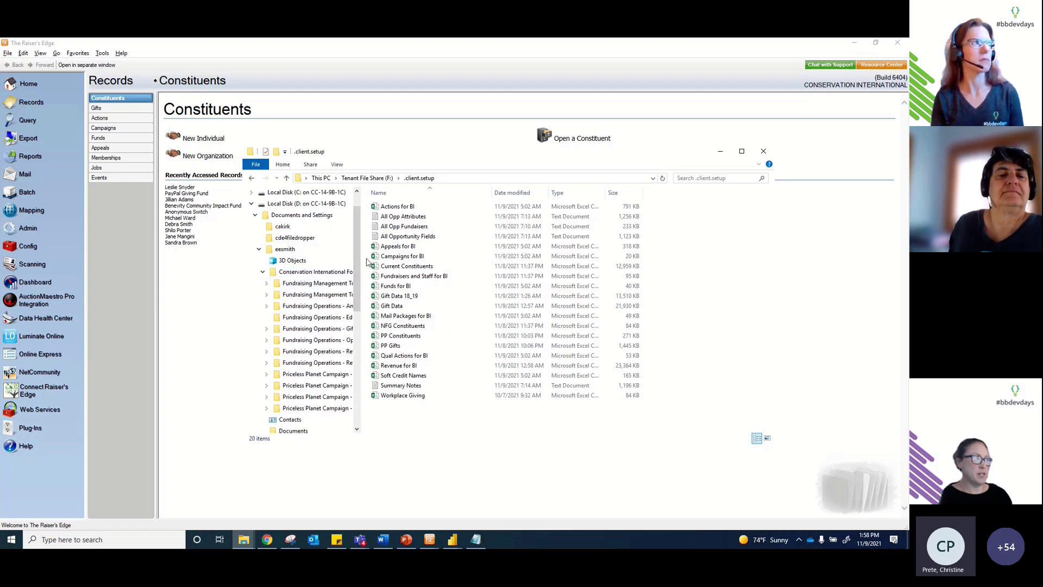
pyautogui.moveTo(361, 256); pyautogui.dragTo(420, 256)
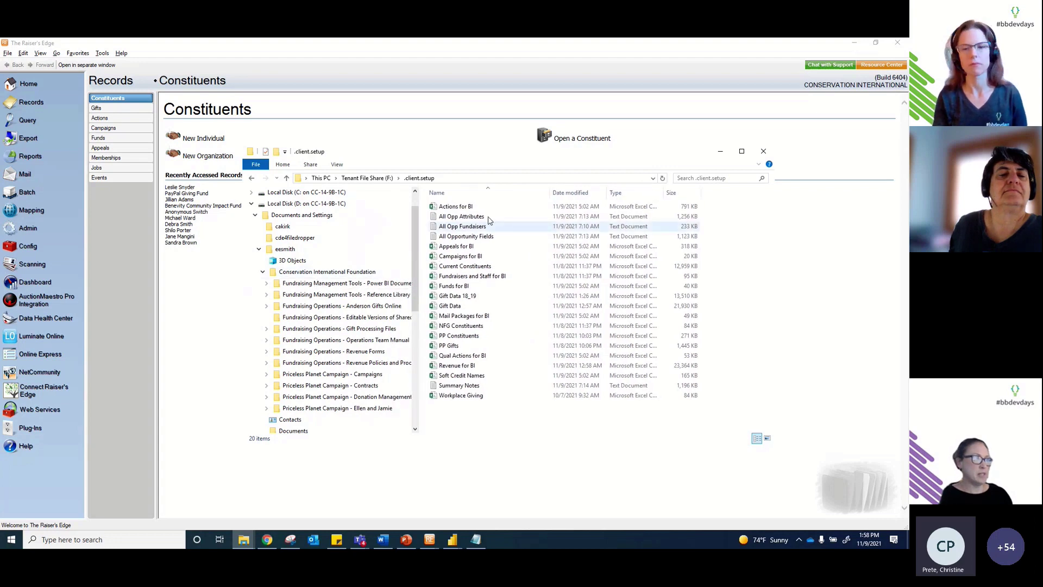
pyautogui.click(504, 236)
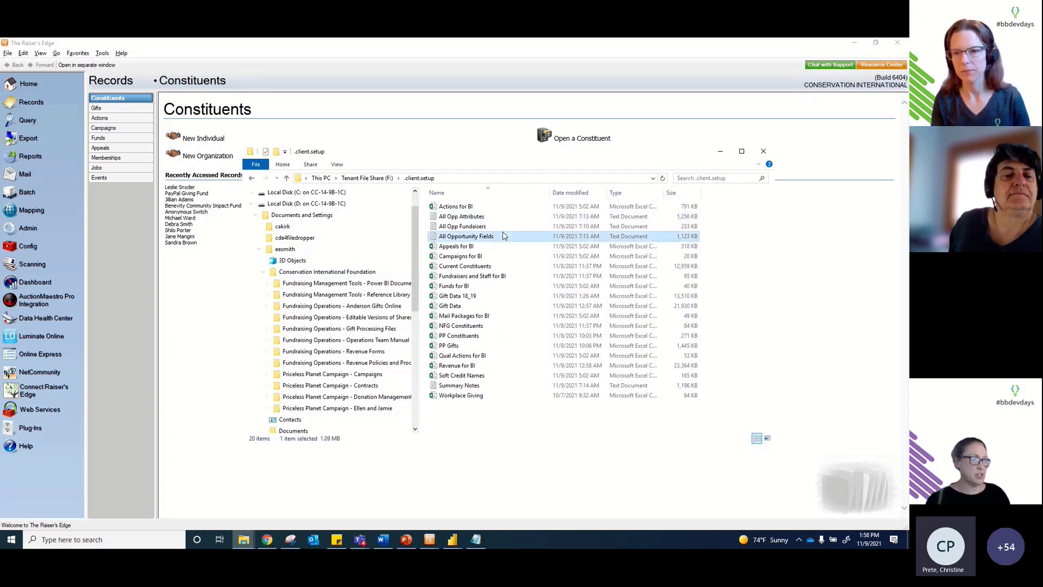
pyautogui.hotkey('ctrl', 'a')
pyautogui.moveTo(504, 235); pyautogui.dragTo(399, 289)
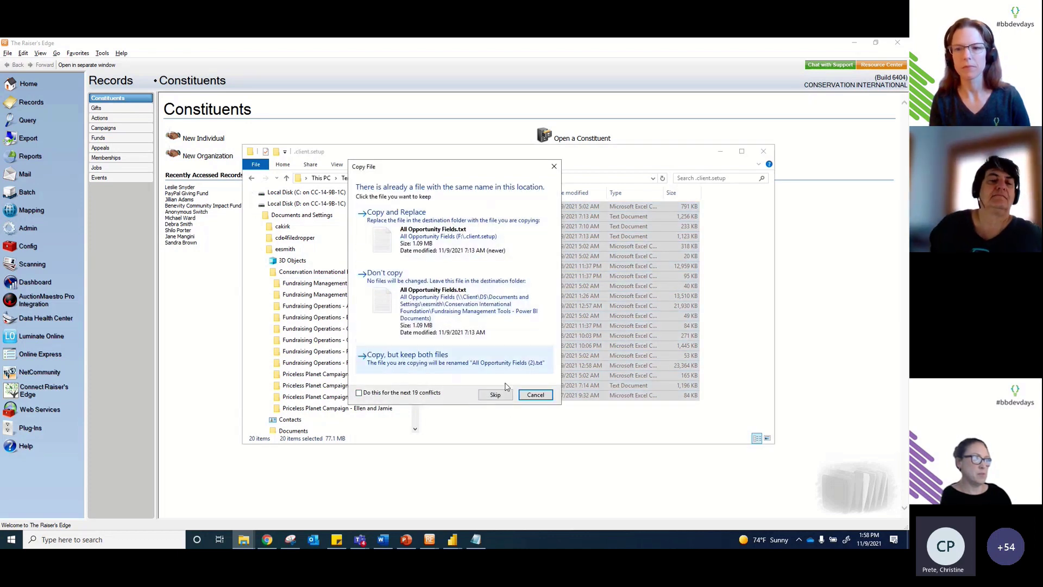
# Step: Cancel the copy for all conflicts, ticking 'Do this for the next 19 conflicts'
pyautogui.click(392, 395)
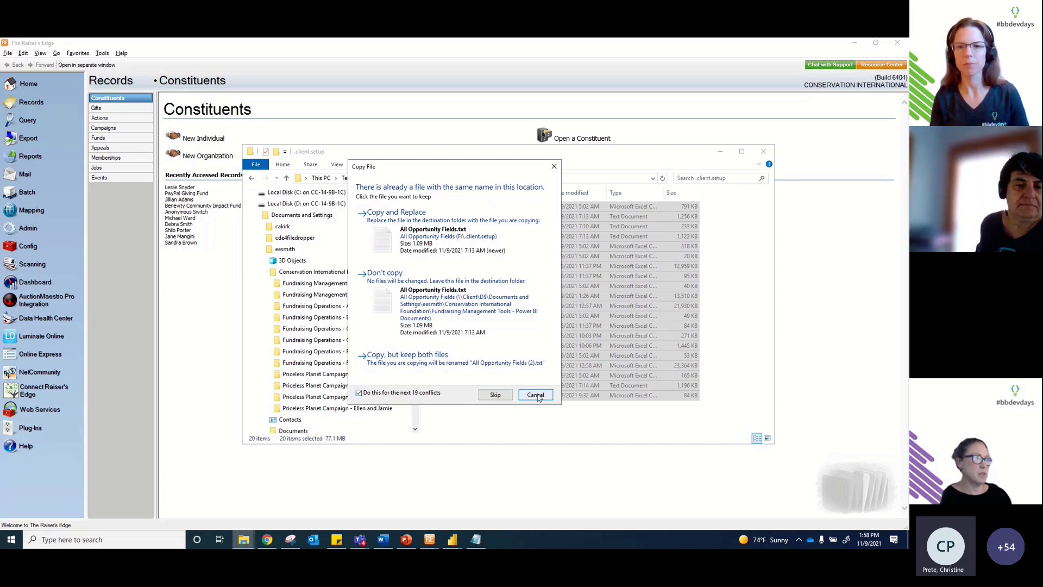
pyautogui.click(537, 396)
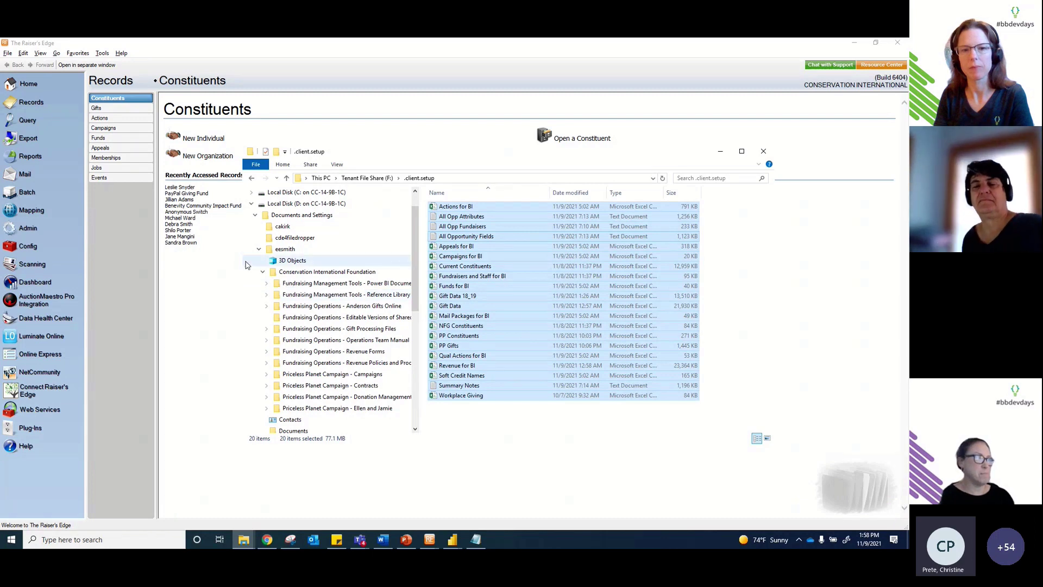
# Step: Minimize the Explorer window briefly, then restore it and select only the All Opportunity Fields file
pyautogui.moveTo(244, 256); pyautogui.dragTo(224, 256)
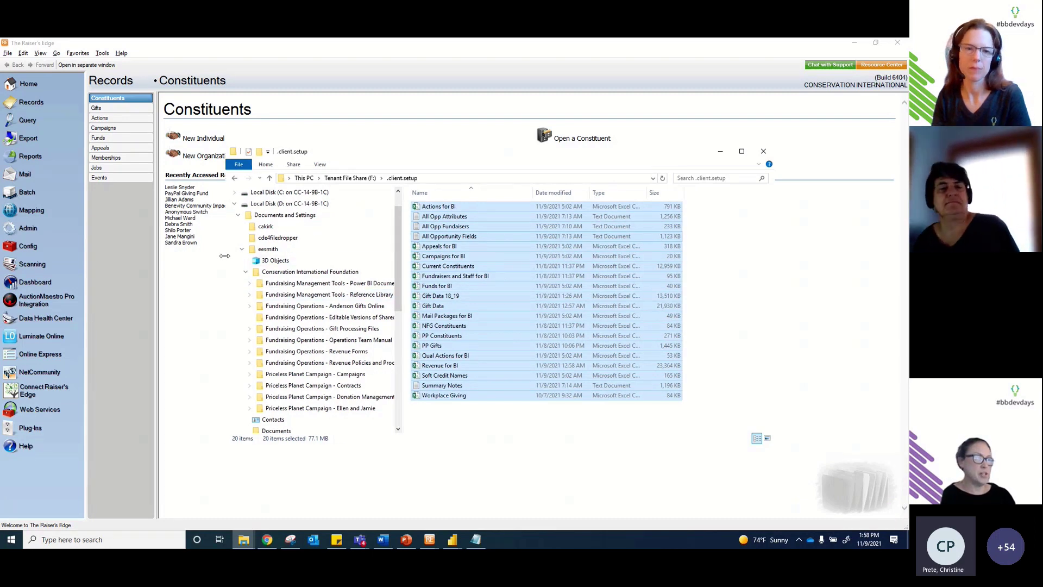
pyautogui.click(721, 153)
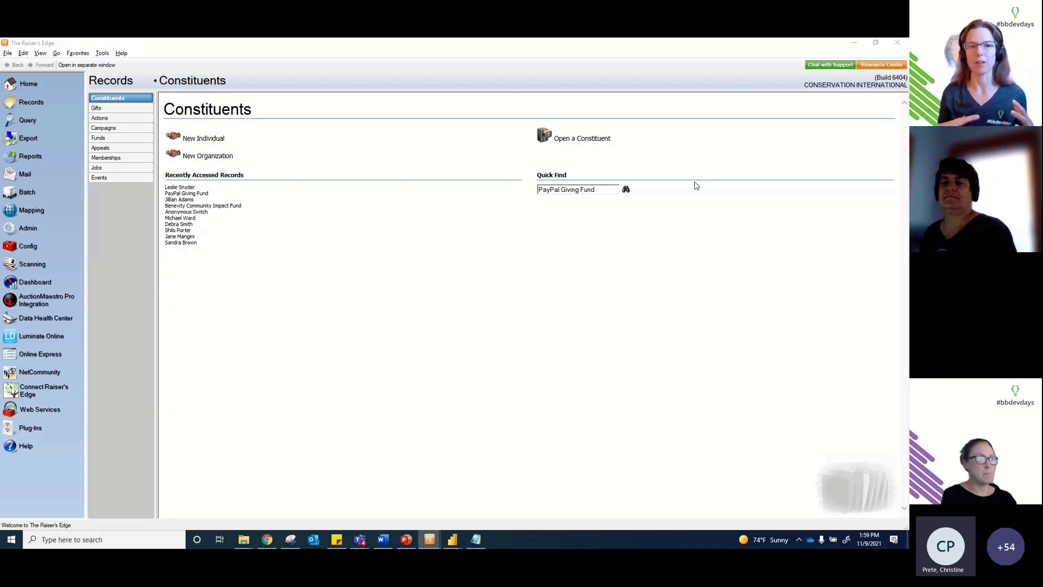
pyautogui.moveTo(244, 539)
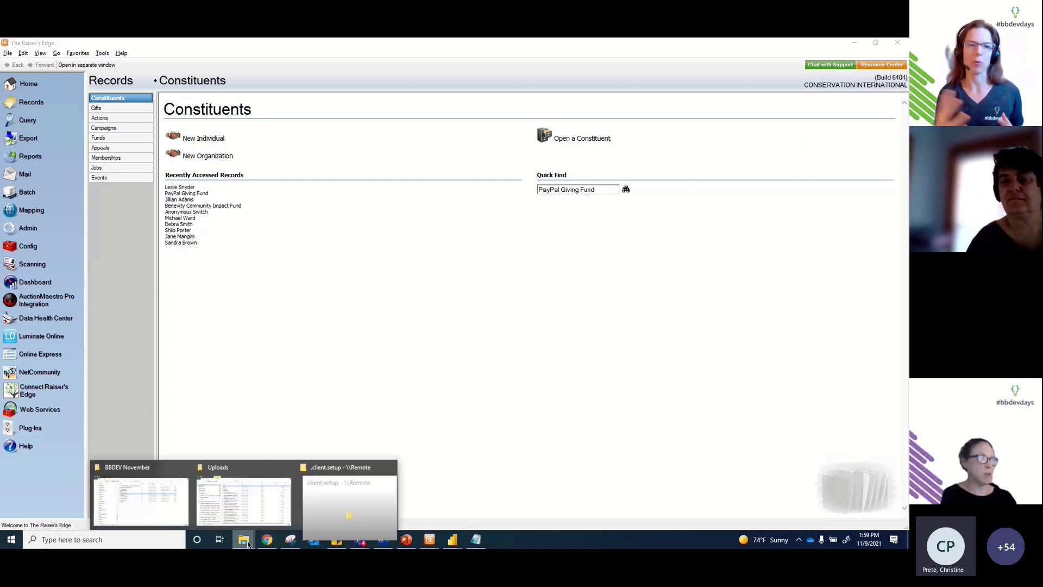
pyautogui.click(321, 504)
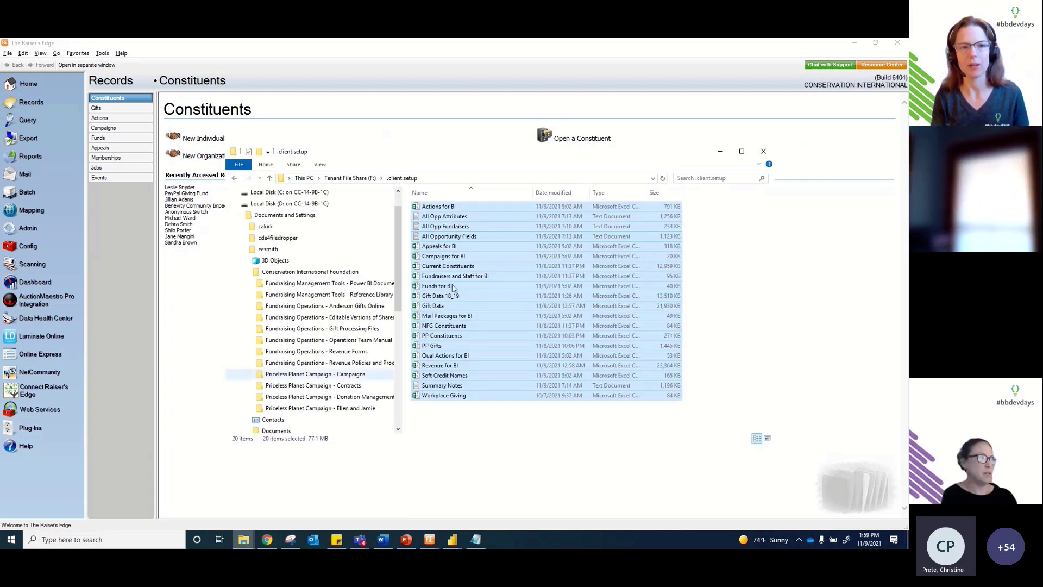
pyautogui.scroll(1, 304, 228)
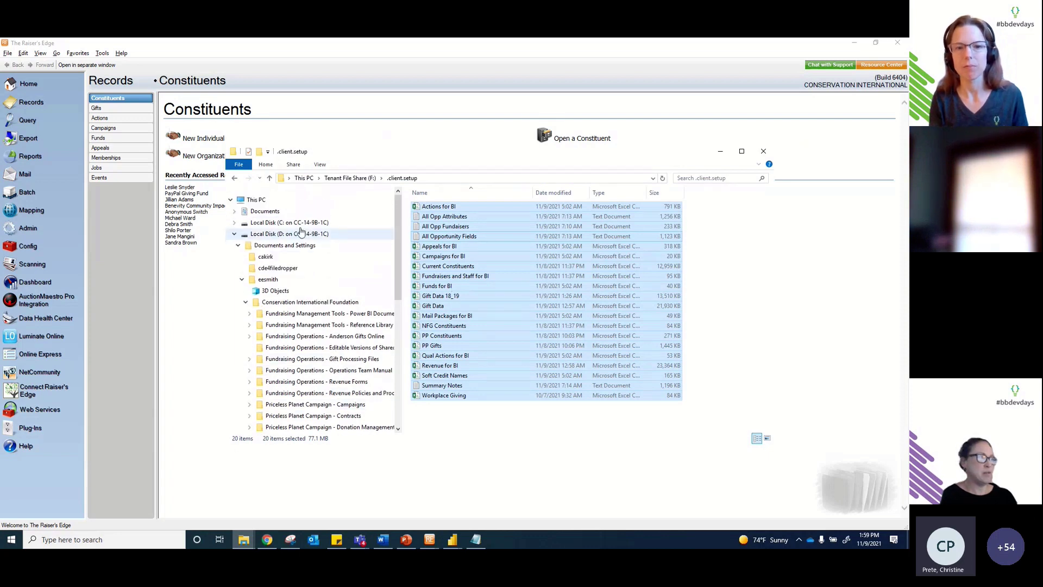
pyautogui.click(421, 236)
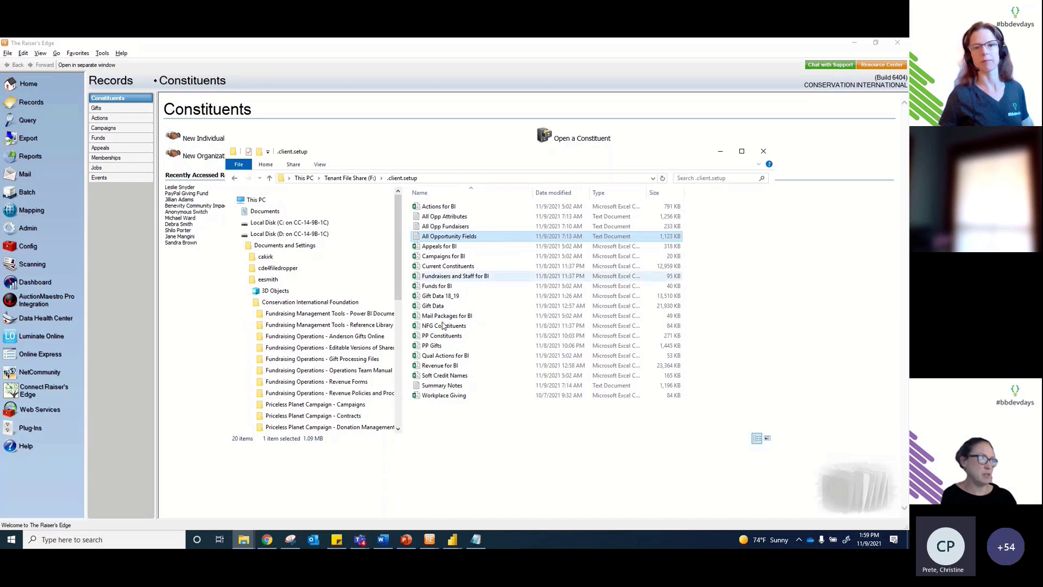
# Step: Browse via the Anderson Gifts Online folder back to Tenant File Share (F:) > .client.setup
pyautogui.click(304, 336)
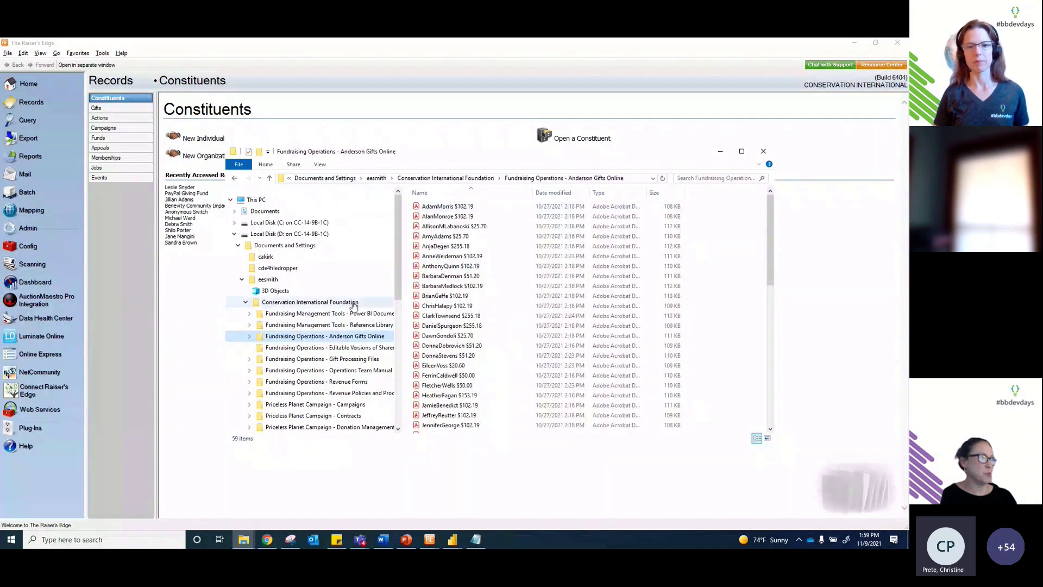
pyautogui.scroll(-9, 316, 261)
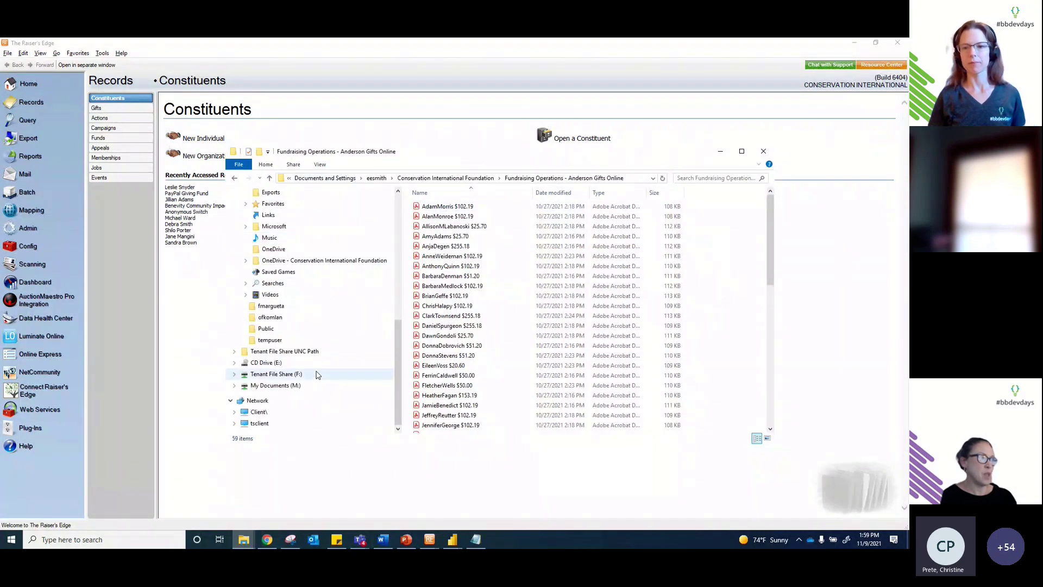
pyautogui.click(314, 374)
pyautogui.doubleClick(437, 207)
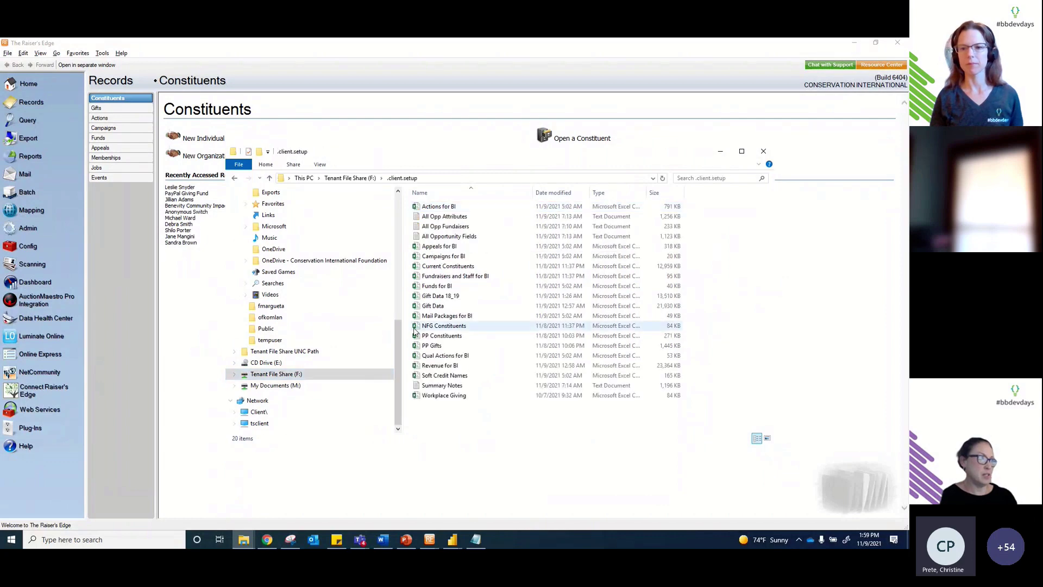
pyautogui.scroll(10, 399, 332)
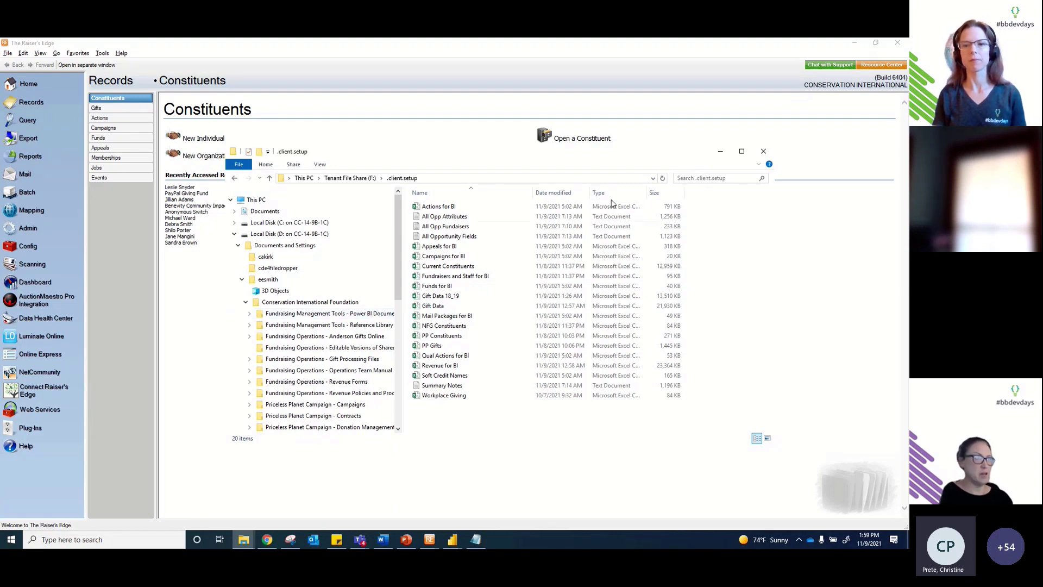
# Step: Minimize File Explorer and return to the 'Building a Data Model' PowerPoint slide
pyautogui.click(721, 154)
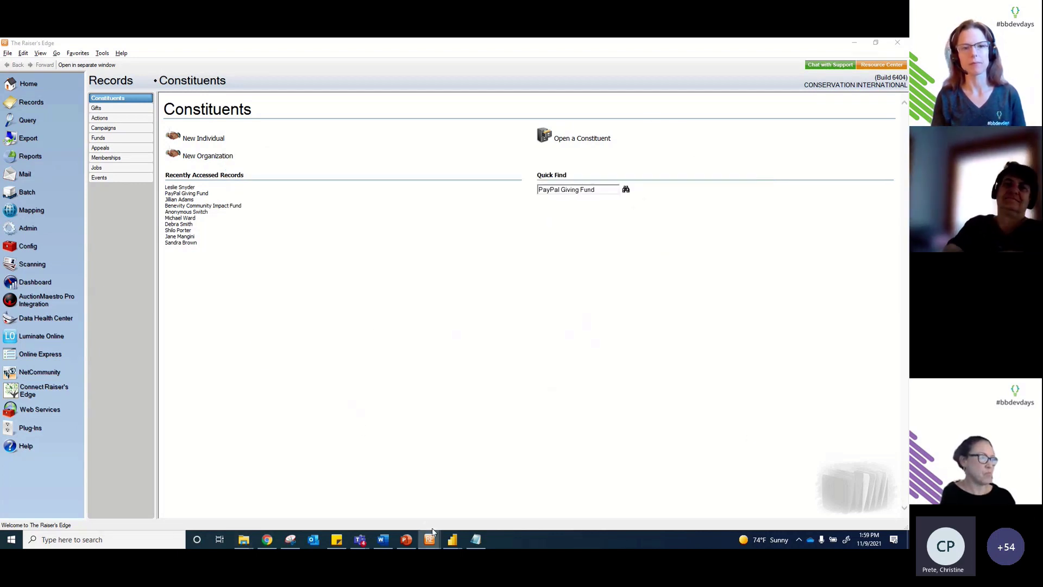
pyautogui.moveTo(408, 543)
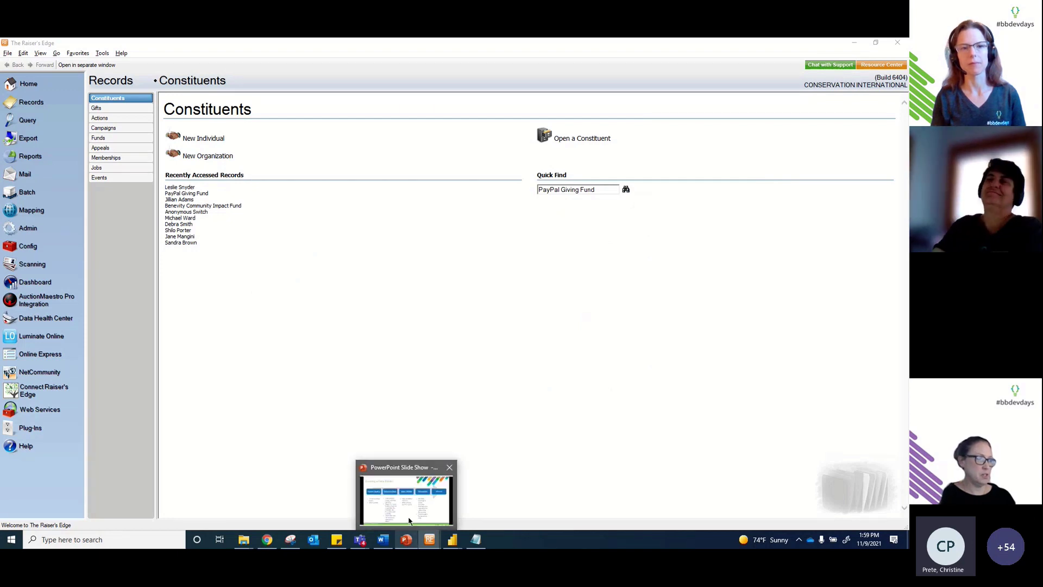
pyautogui.click(406, 493)
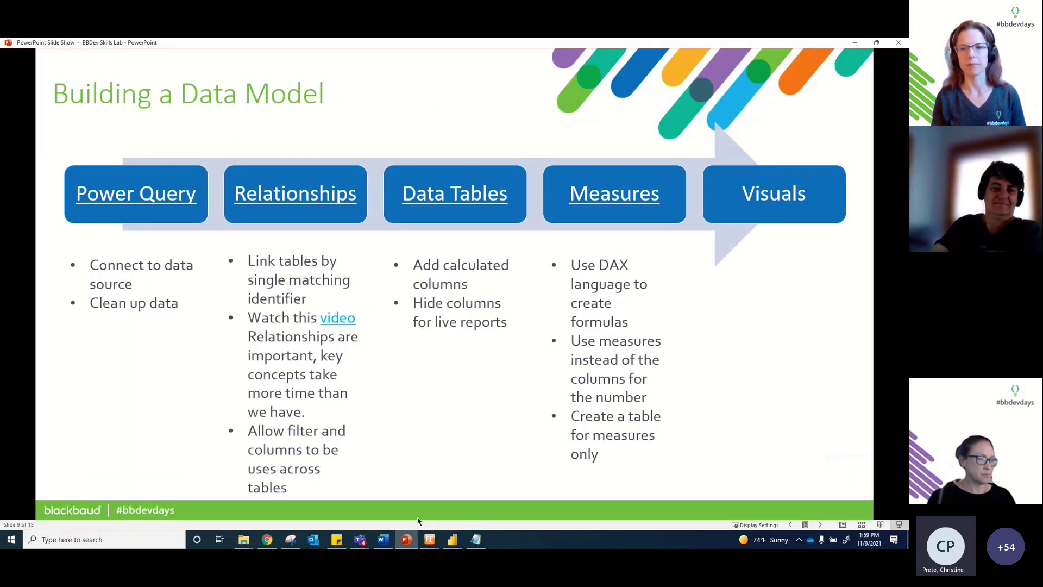
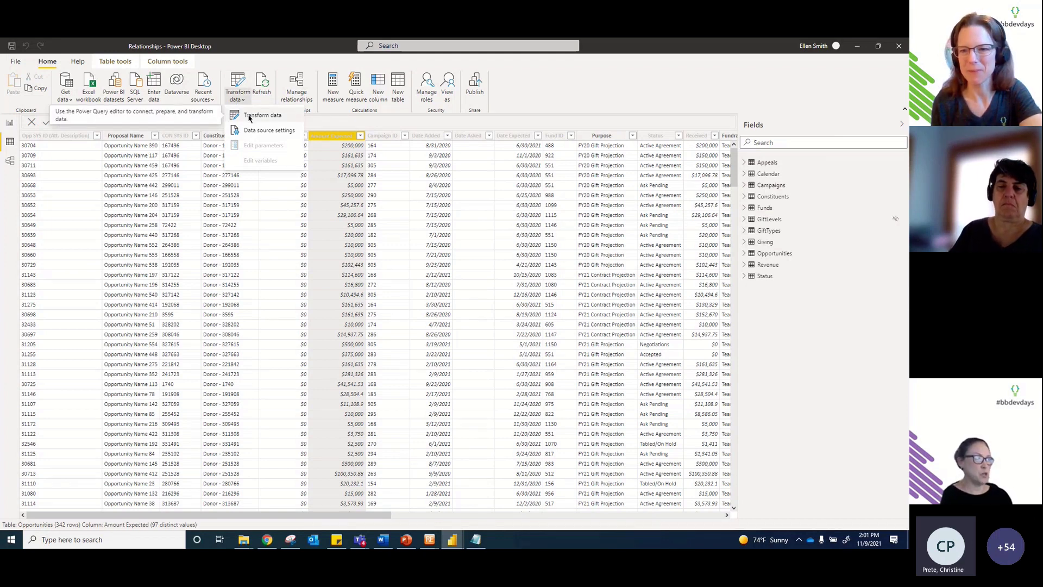
# Step: Open Power Query Editor and place the saved fnDateTable code in Notepad over it
pyautogui.click(249, 114)
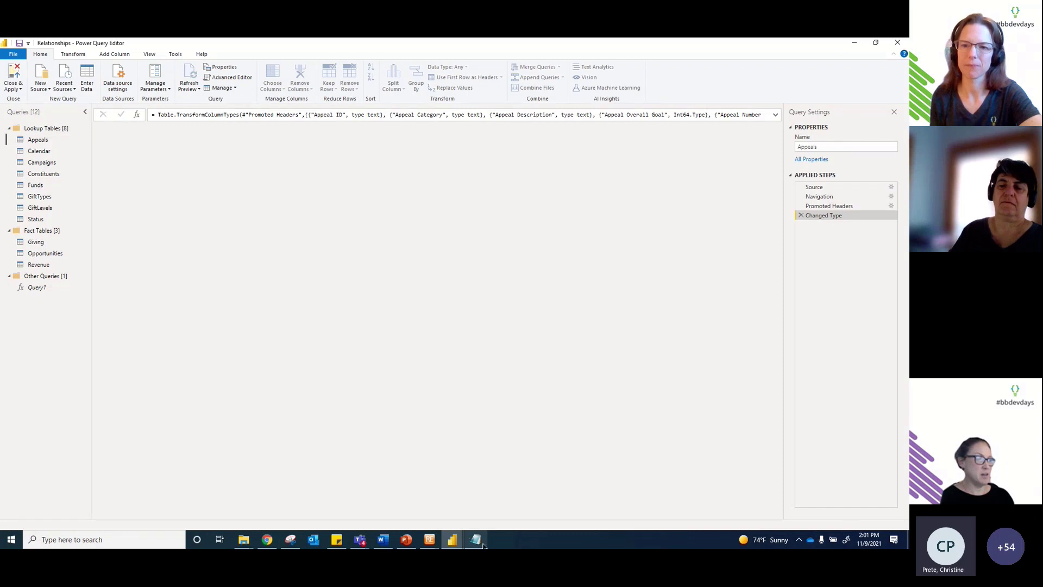
pyautogui.click(476, 539)
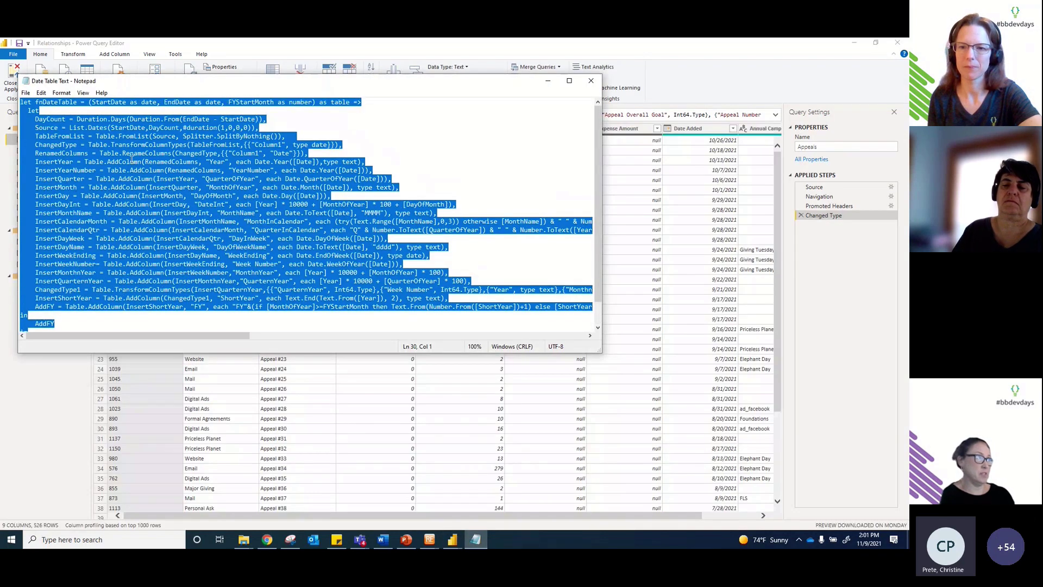
pyautogui.click(121, 153)
pyautogui.scroll(-1, 193, 169)
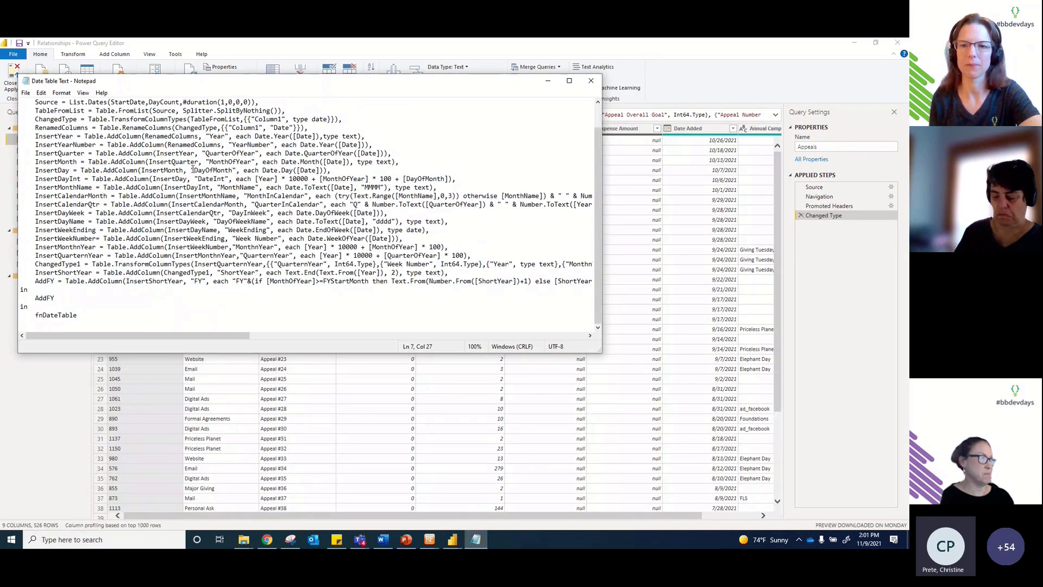
pyautogui.moveTo(284, 81); pyautogui.dragTo(353, 112)
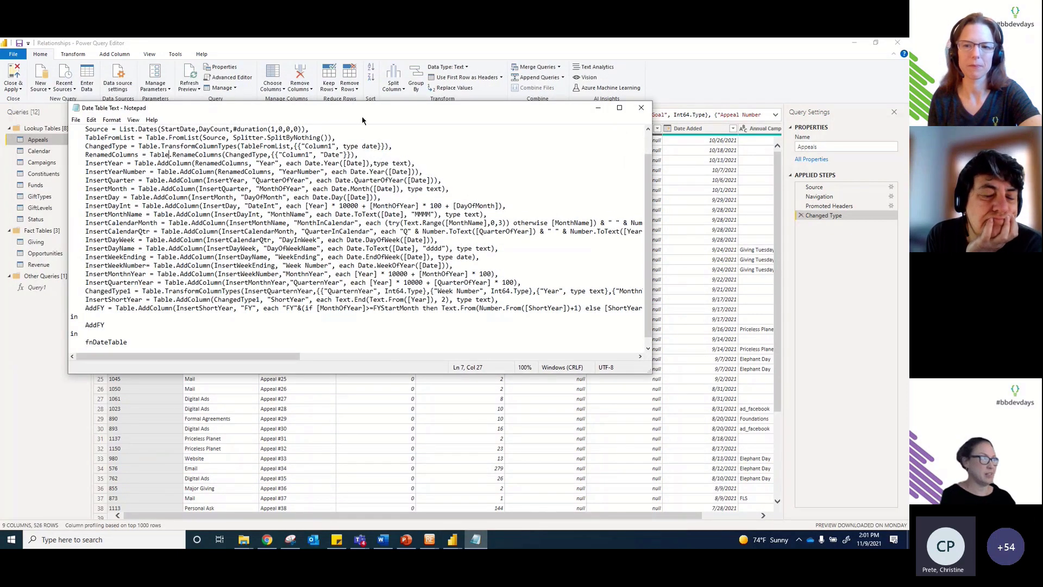
pyautogui.scroll(1, 506, 259)
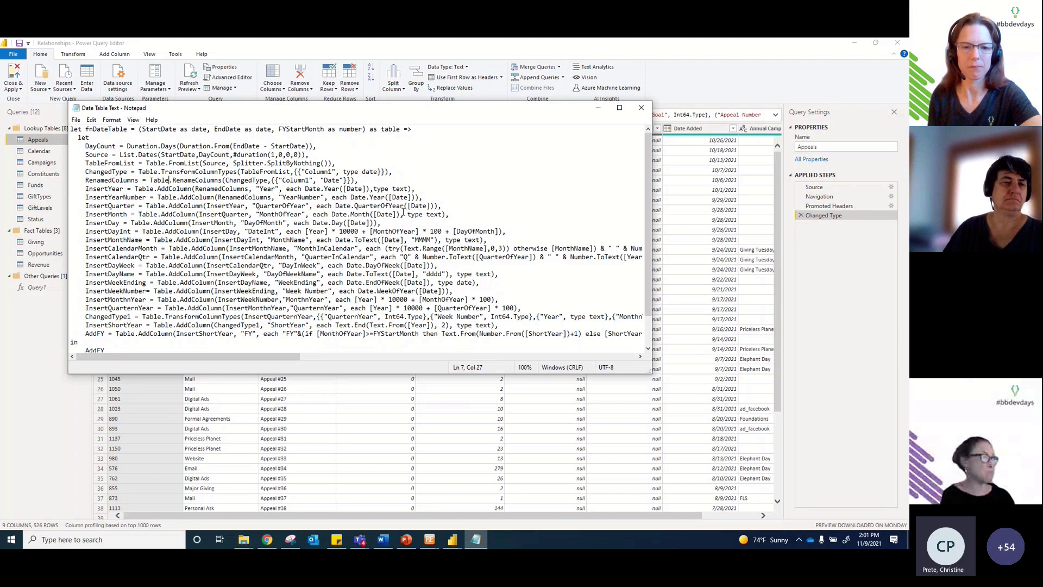
# Step: Walk through fnDateTable's InsertQuarter, InsertYear and InsertCalendarMonth lines and its closing return
pyautogui.click(196, 207)
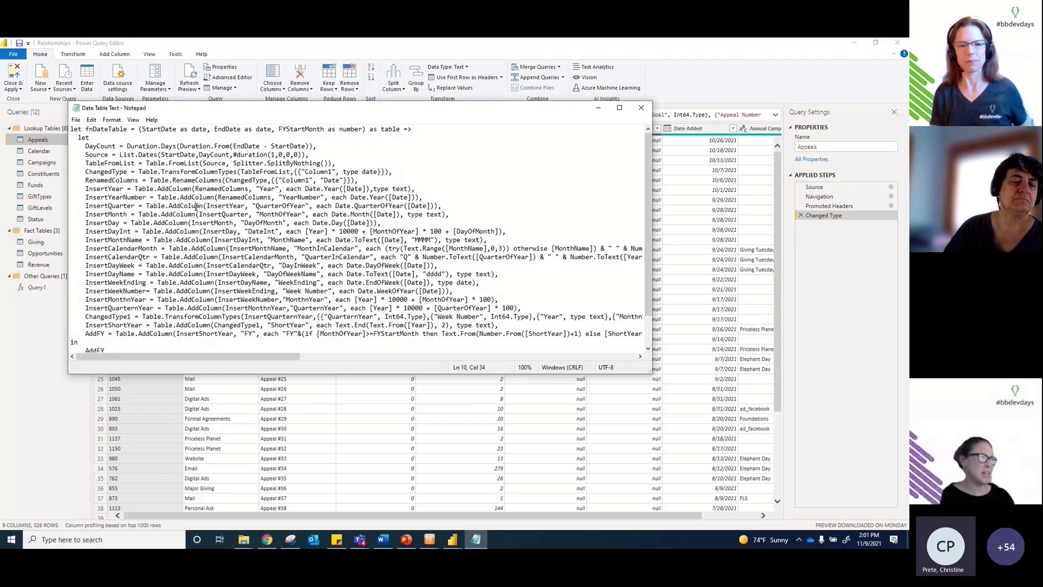
pyautogui.click(131, 189)
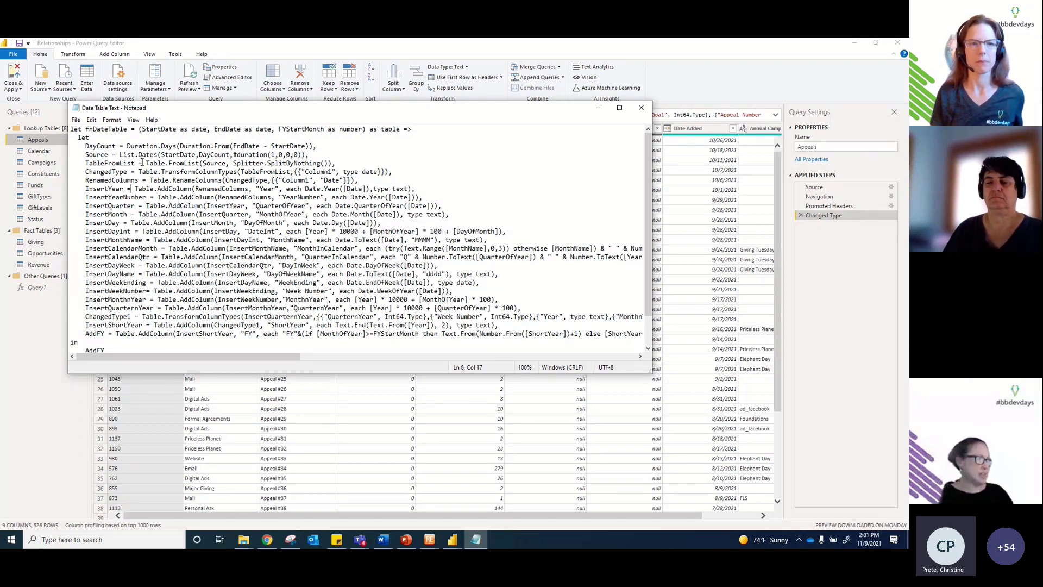
pyautogui.scroll(-2, 190, 202)
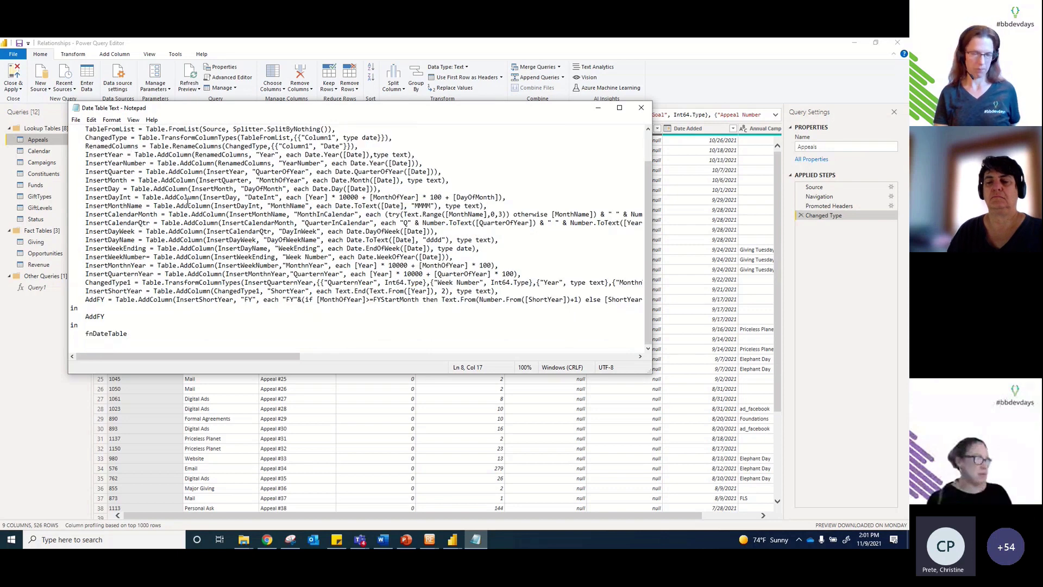
pyautogui.click(217, 216)
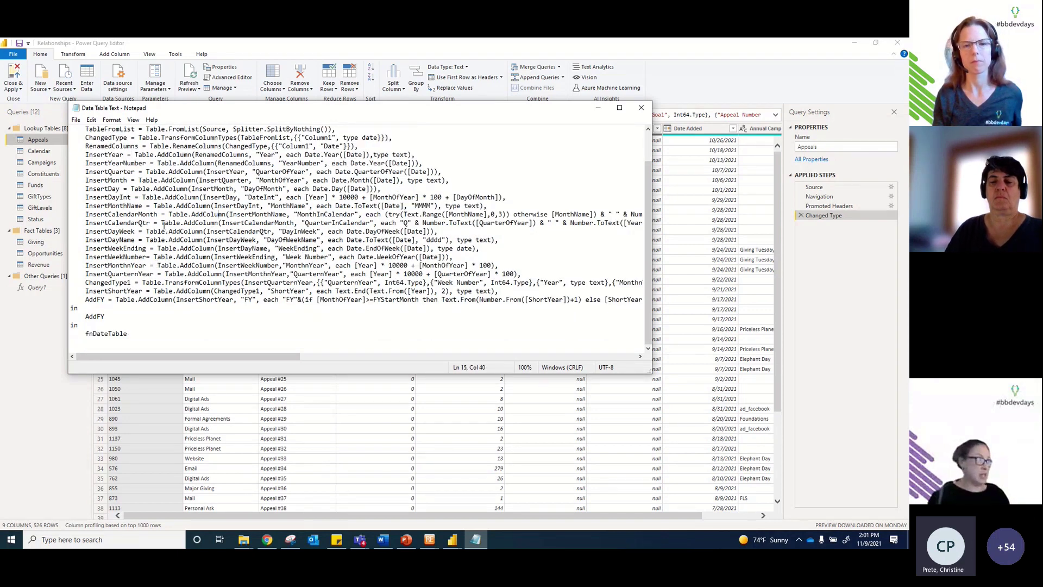
pyautogui.moveTo(128, 333); pyautogui.dragTo(77, 292)
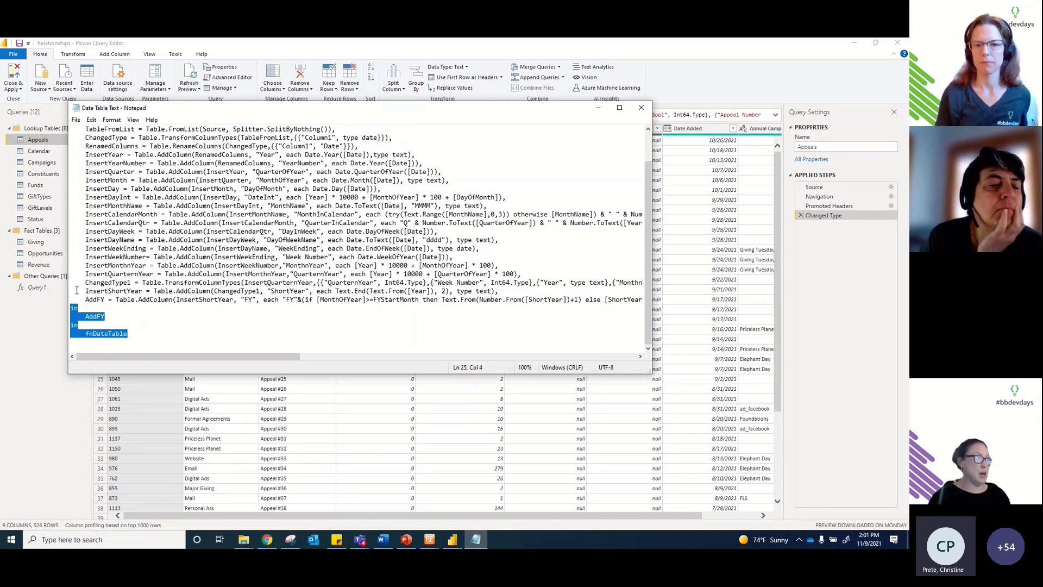
pyautogui.click(37, 354)
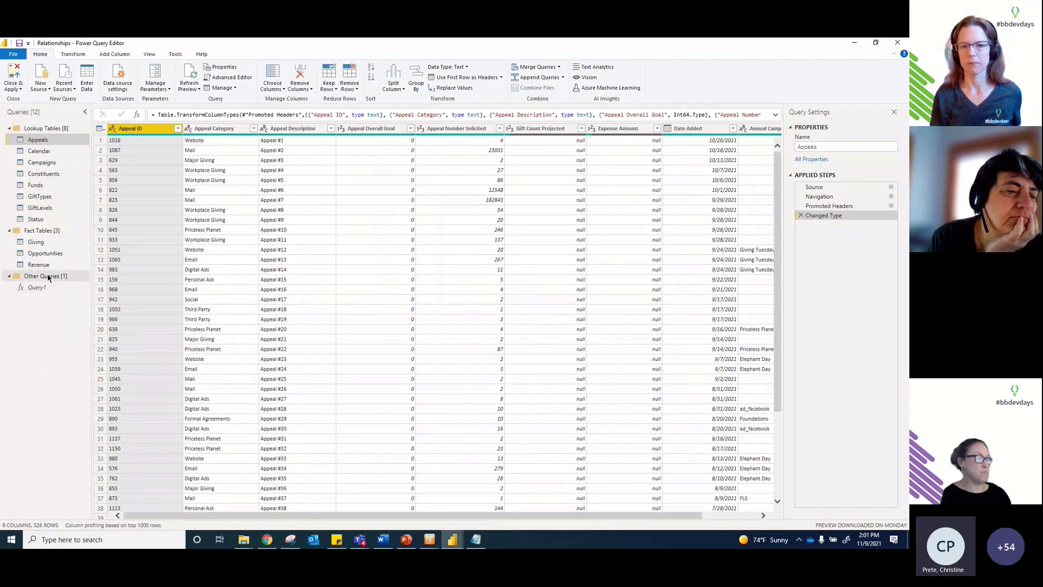
# Step: Create blank query Query2, inspect the Funds query's M code unchanged, and select Query2
pyautogui.click(42, 90)
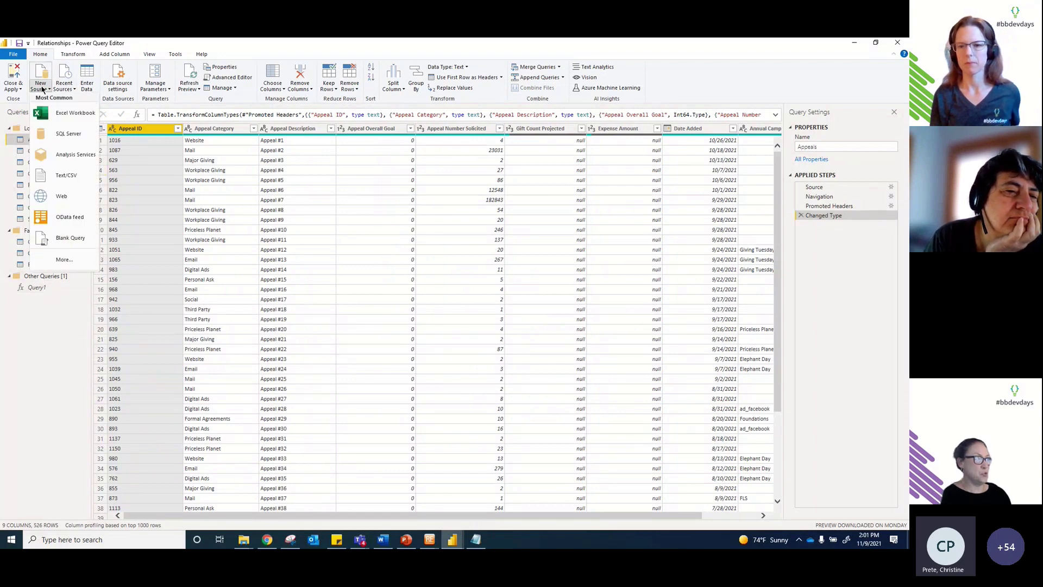
pyautogui.click(56, 241)
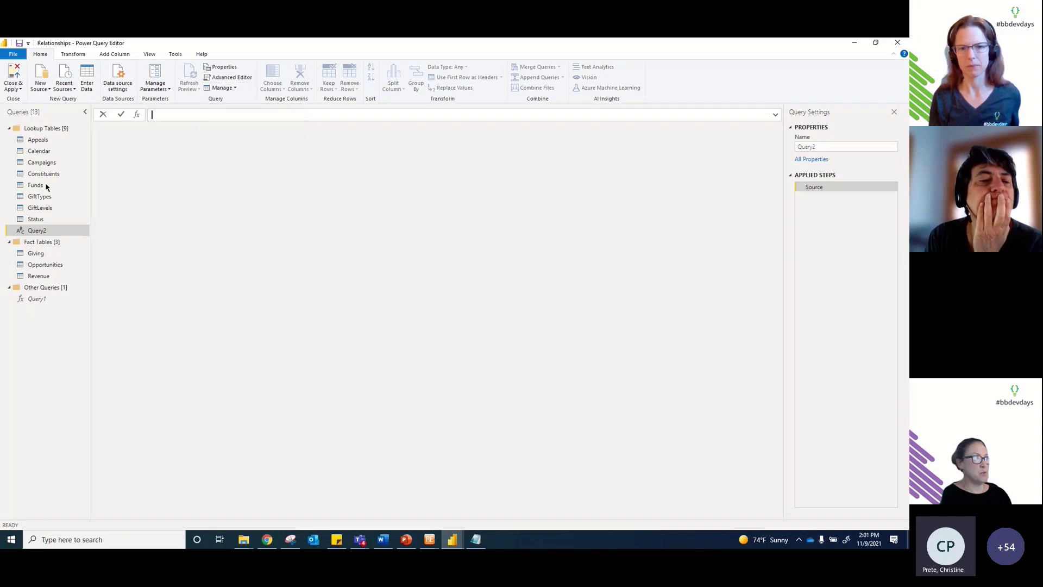
pyautogui.click(29, 186)
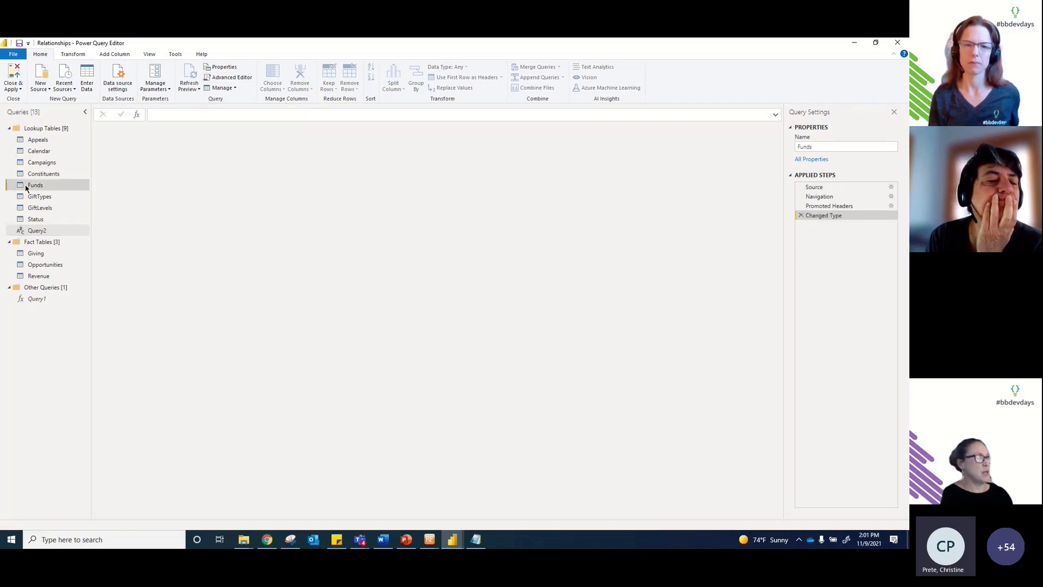
pyautogui.click(229, 78)
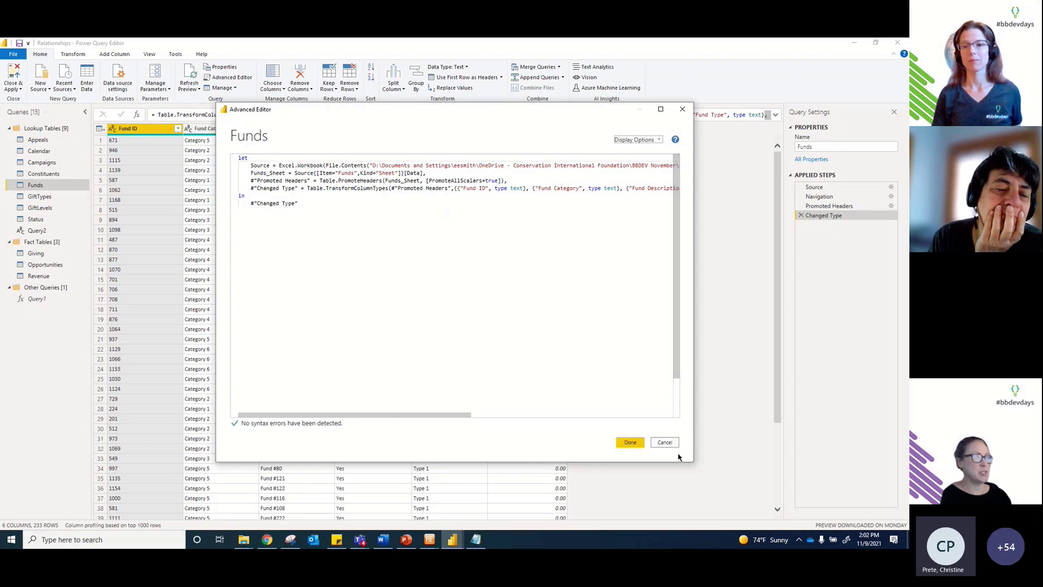
pyautogui.click(665, 442)
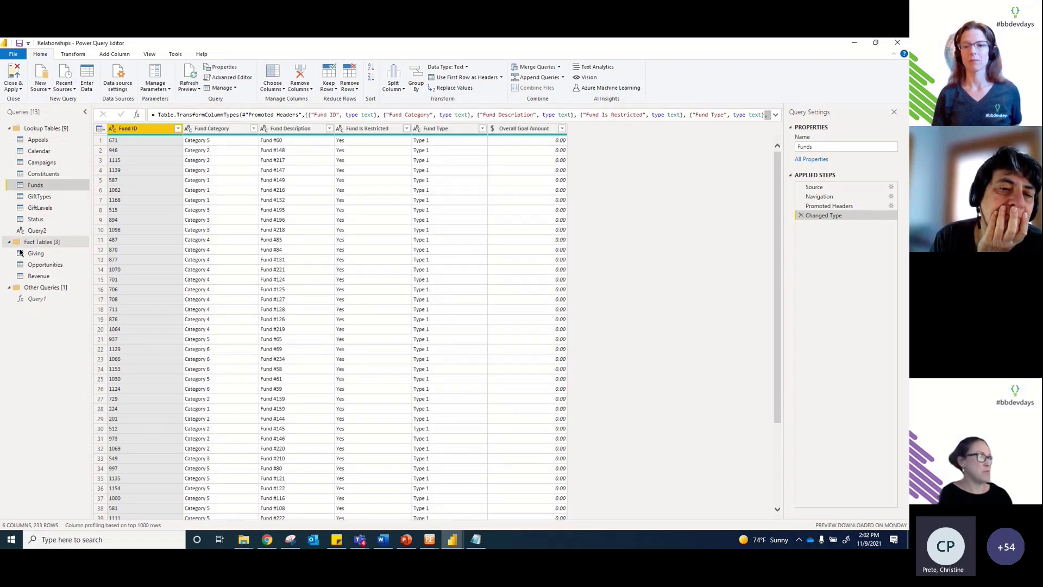
pyautogui.click(37, 230)
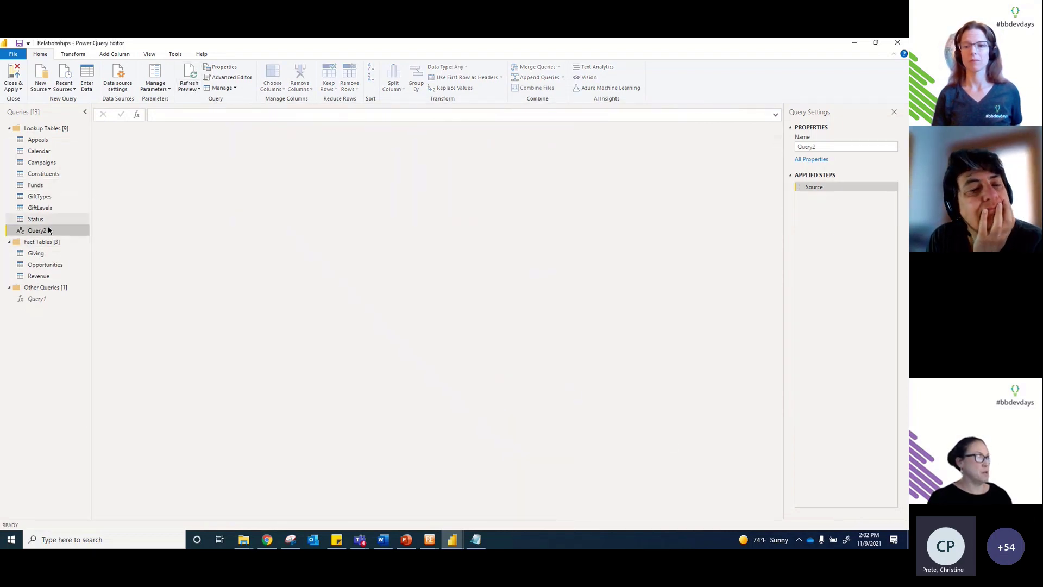
# Step: Paste the fnDateTable code into Query2, making it a StartDate, EndDate, FYStartMonth function
pyautogui.click(240, 78)
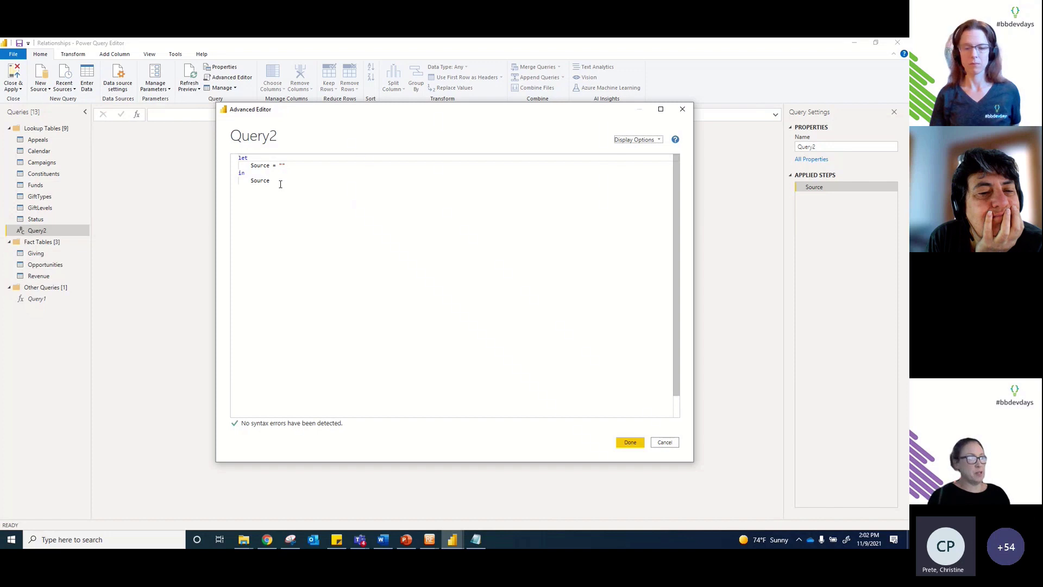
pyautogui.moveTo(278, 181); pyautogui.dragTo(231, 148)
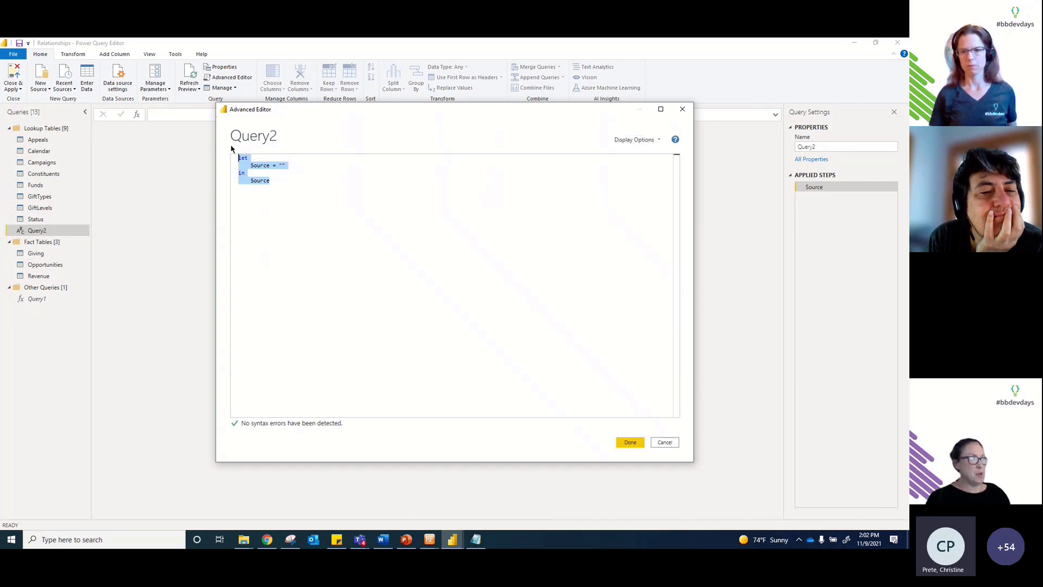
pyautogui.hotkey('ctrl', 'v')
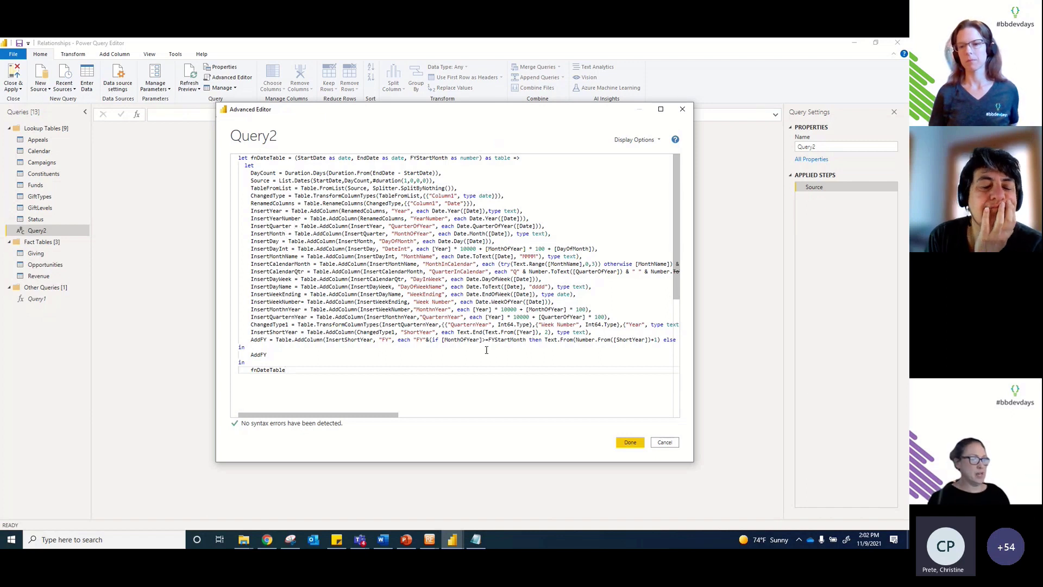
pyautogui.click(626, 440)
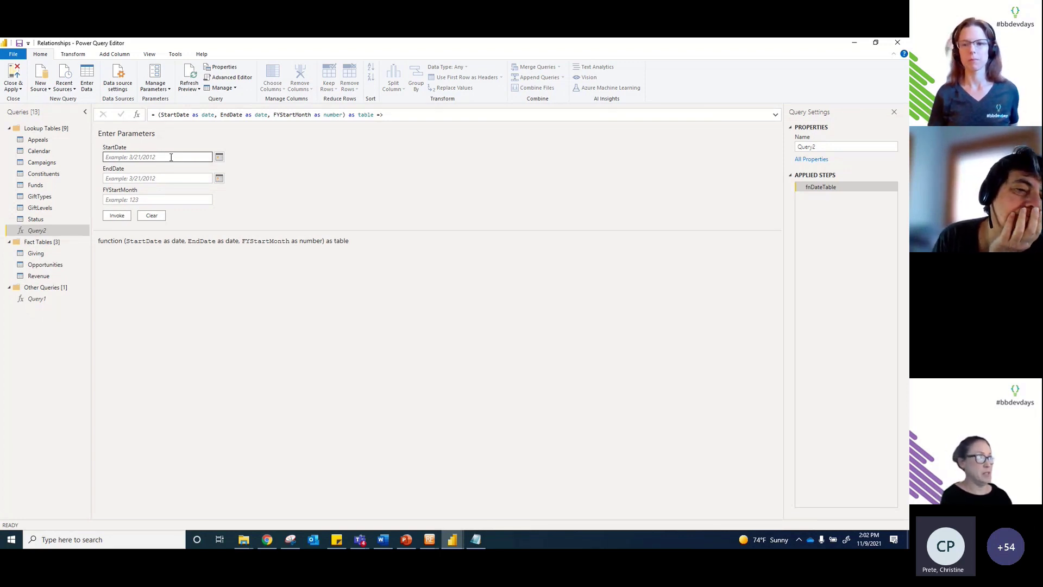
pyautogui.click(170, 157)
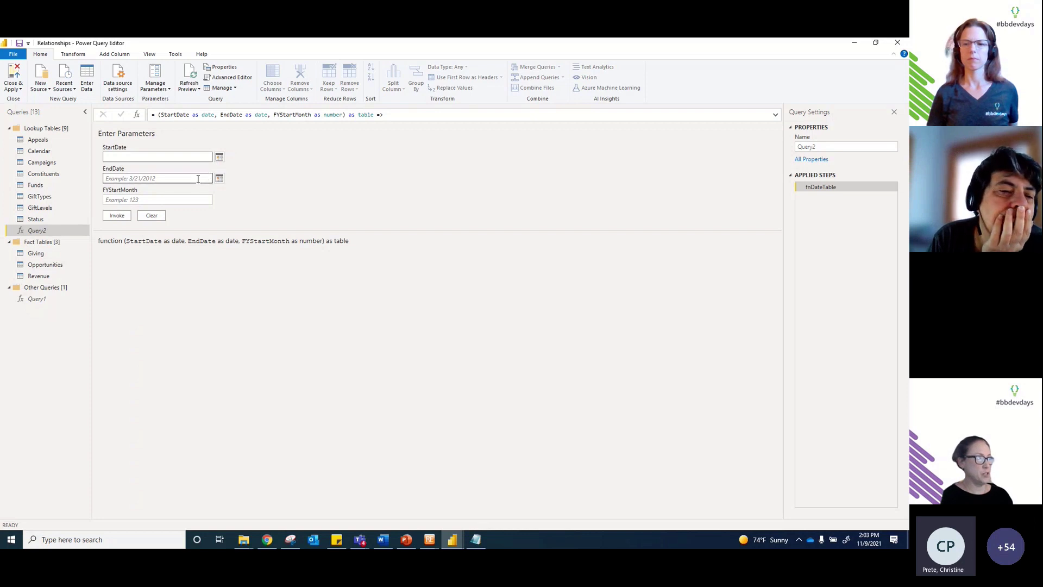
pyautogui.click(189, 179)
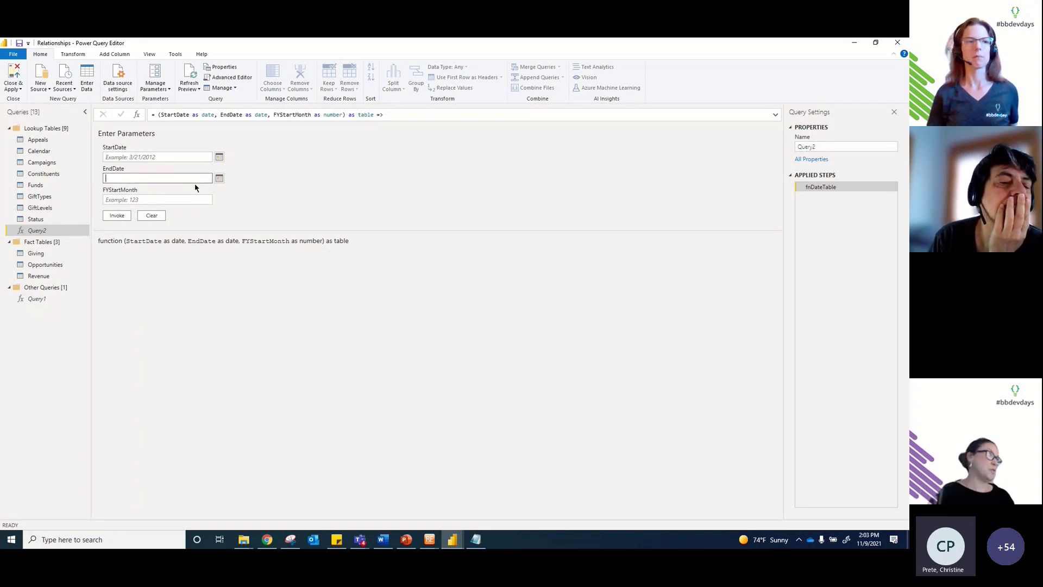
pyautogui.click(160, 199)
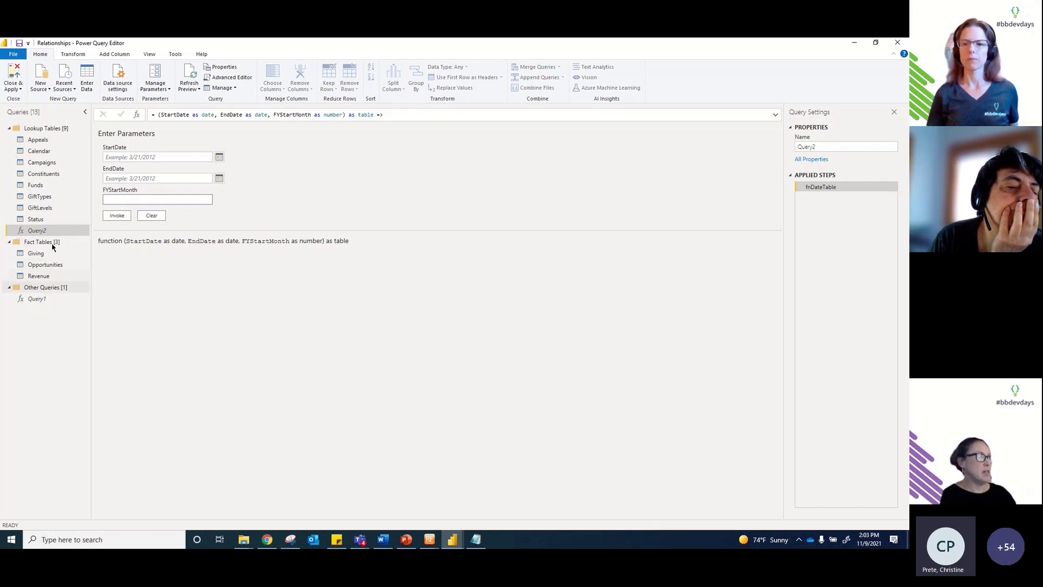
# Step: Compare the Calendar and Query1 queries, then delete the duplicate Query2 function
pyautogui.click(48, 152)
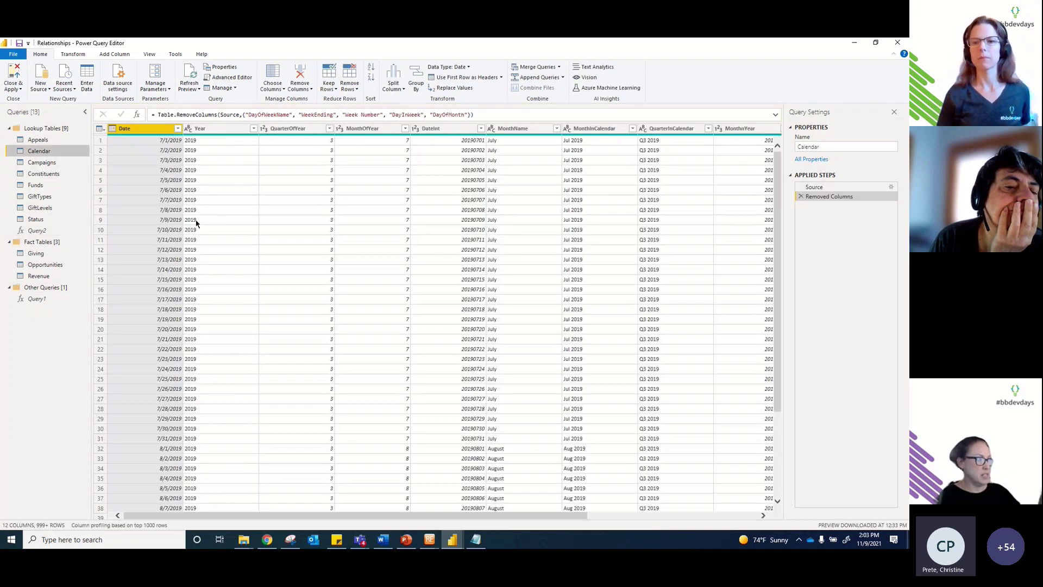
pyautogui.click(32, 299)
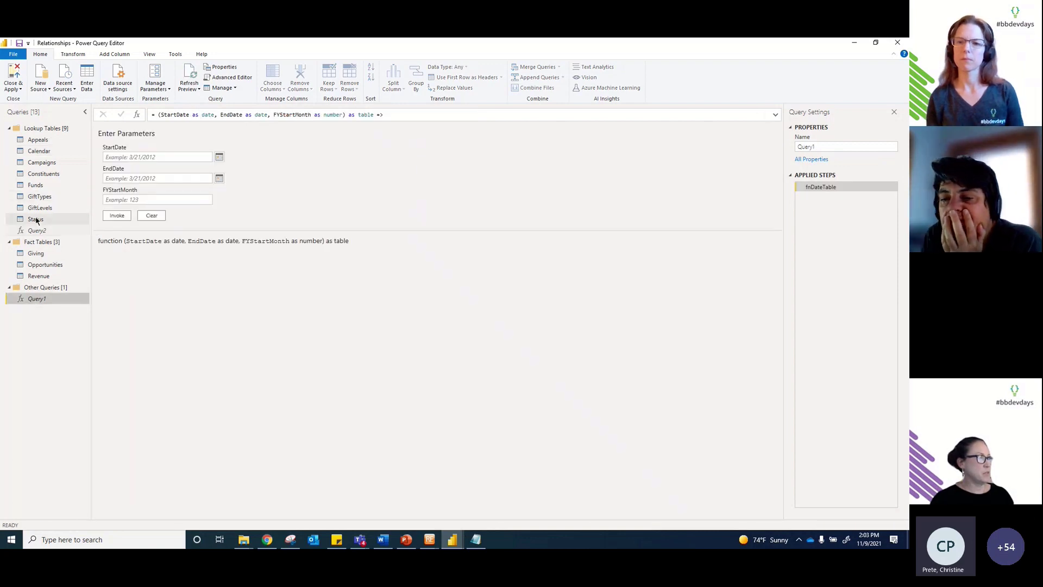
pyautogui.click(36, 230)
pyautogui.rightClick(36, 230)
pyautogui.click(330, 274)
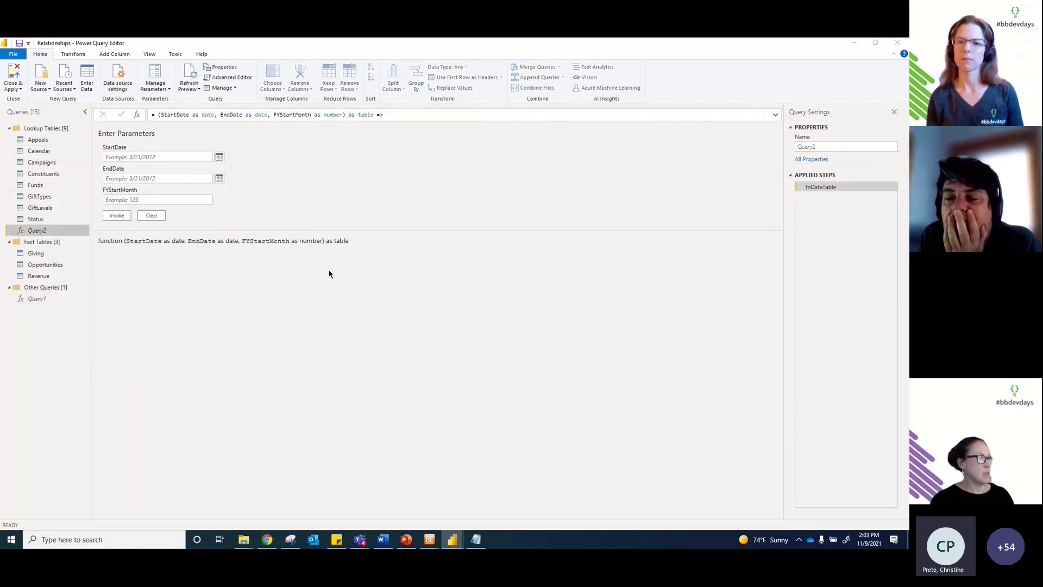
pyautogui.press('Delete')
pyautogui.click(498, 302)
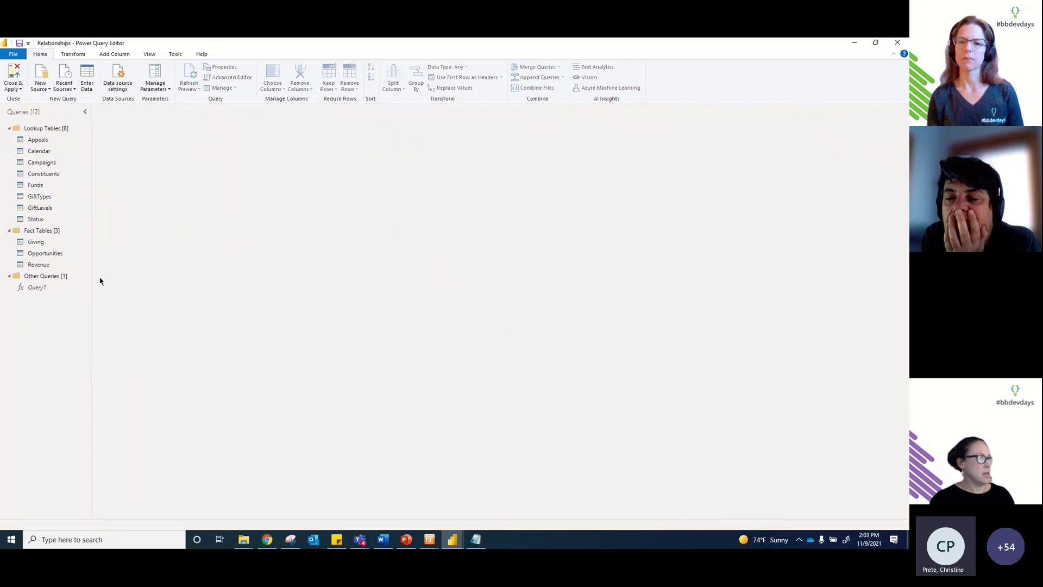
# Step: Leave the Appeals query where it is, reopen Query1, and collapse Other Queries
pyautogui.click(44, 128)
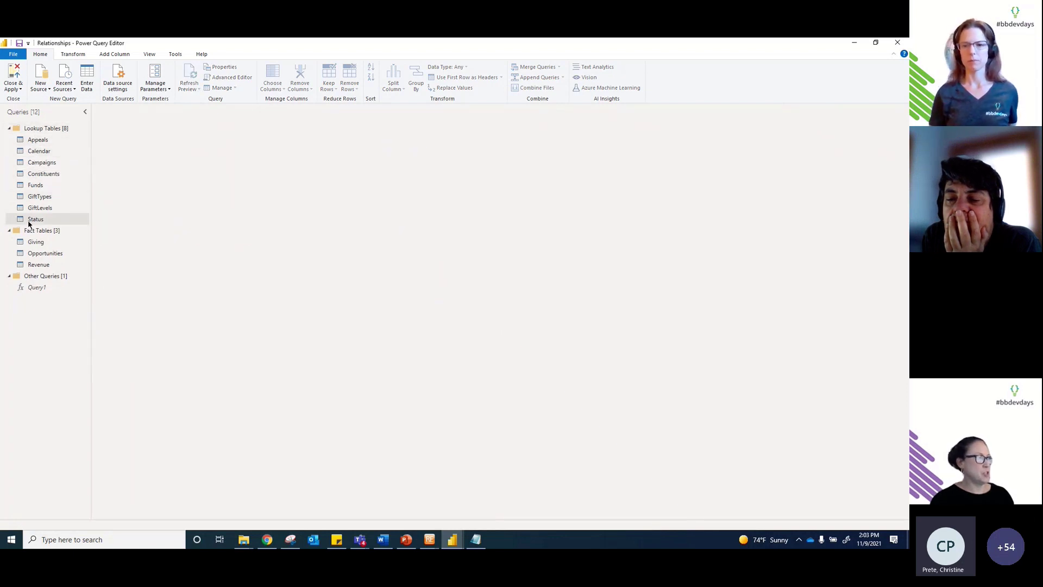
pyautogui.rightClick(36, 140)
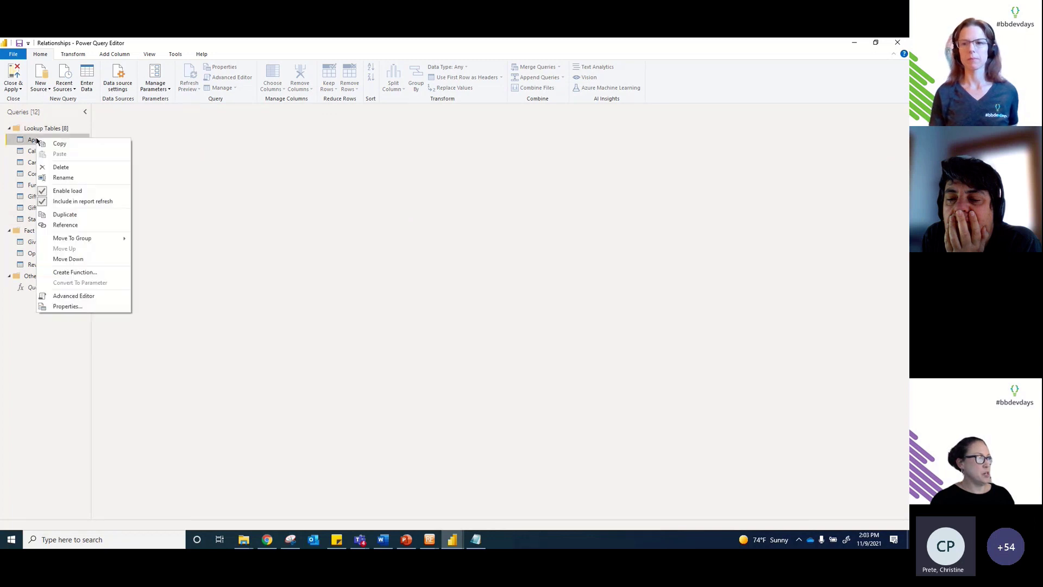
pyautogui.moveTo(99, 242)
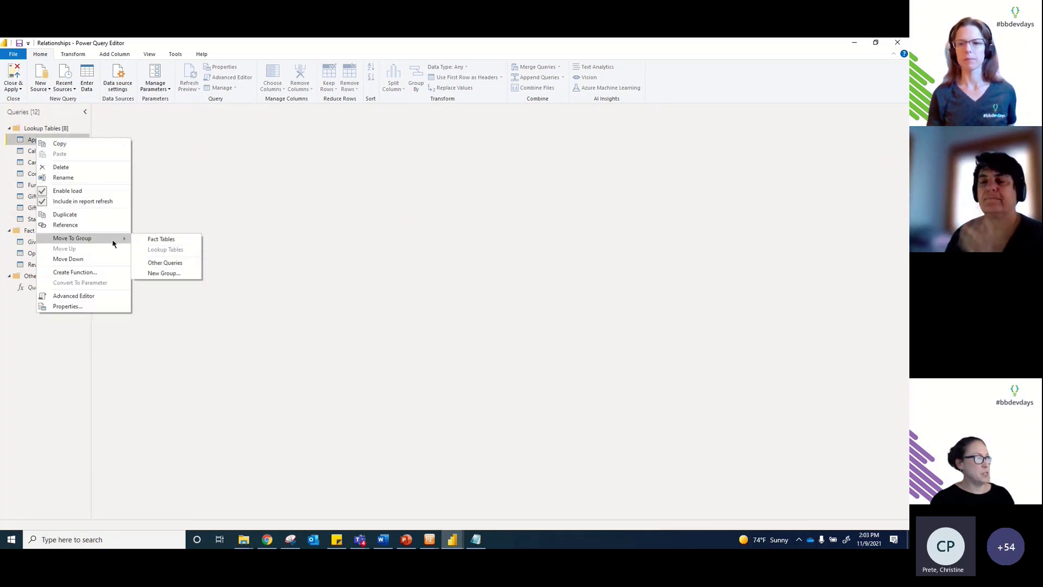
pyautogui.click(163, 193)
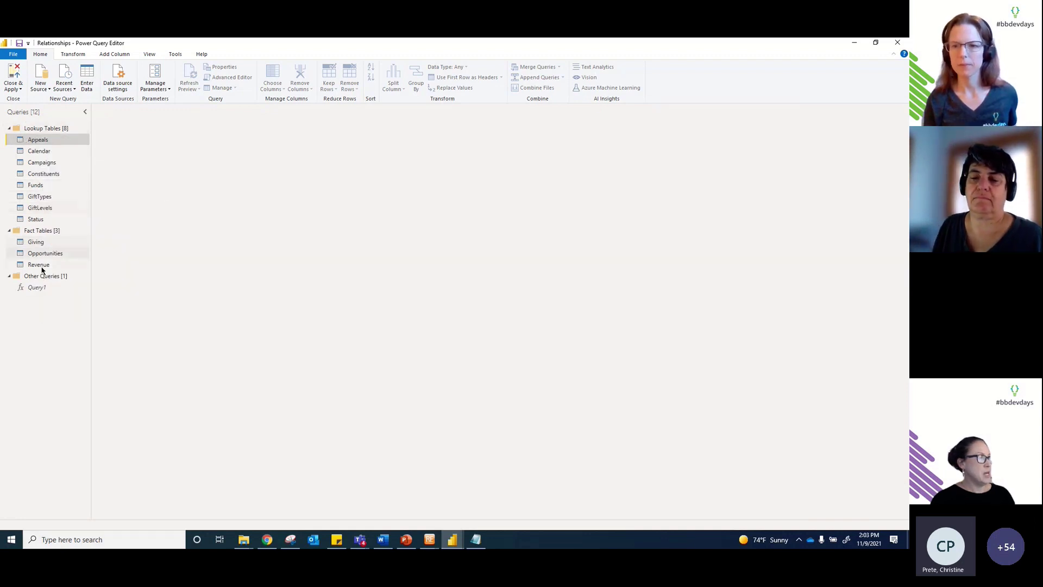
pyautogui.click(36, 289)
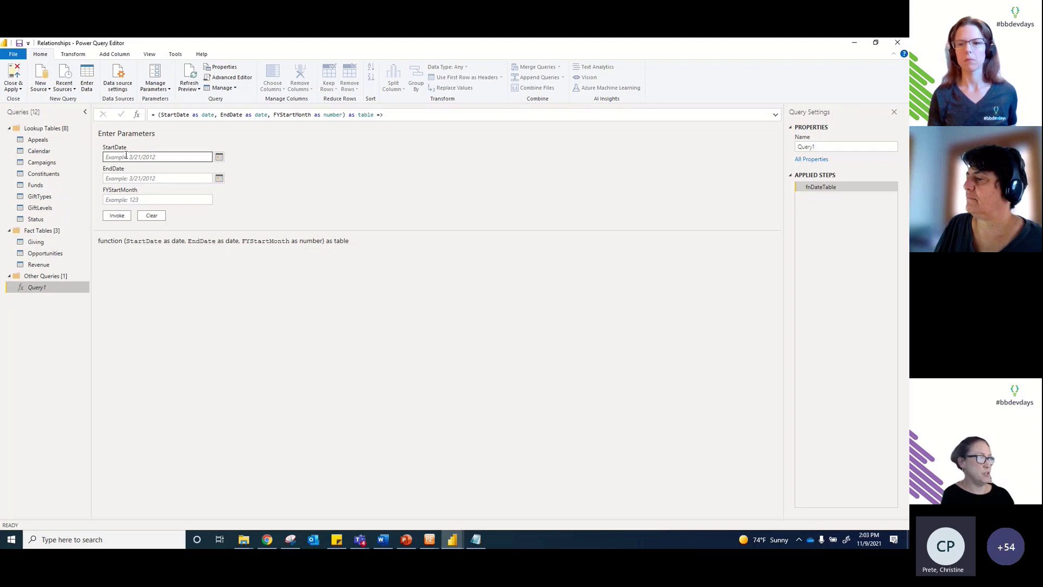
pyautogui.click(8, 278)
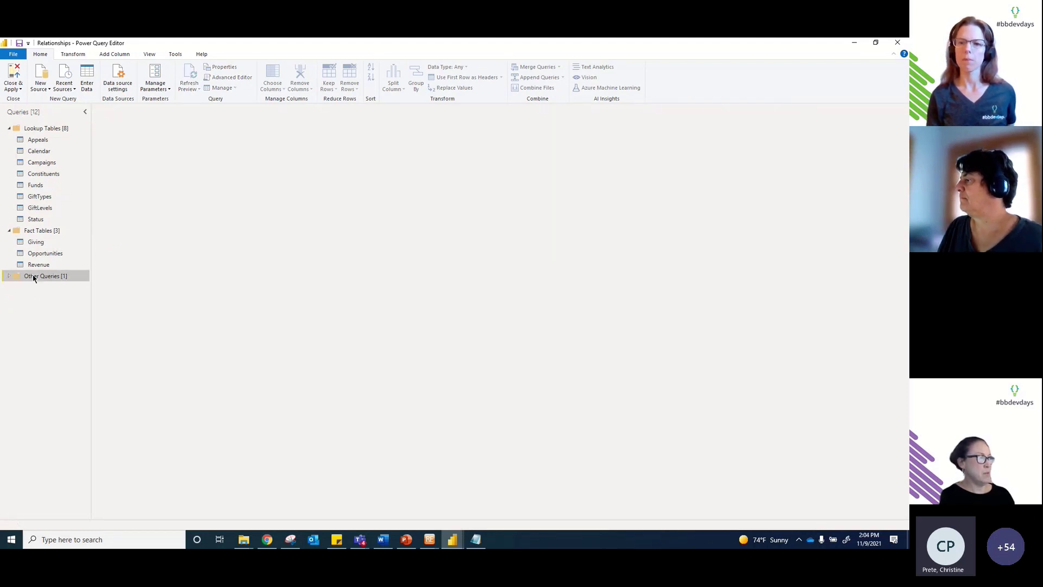
# Step: Change the Calendar query's end date to #date(2023, 6, 30) and check the QuarterOfYear column
pyautogui.click(40, 153)
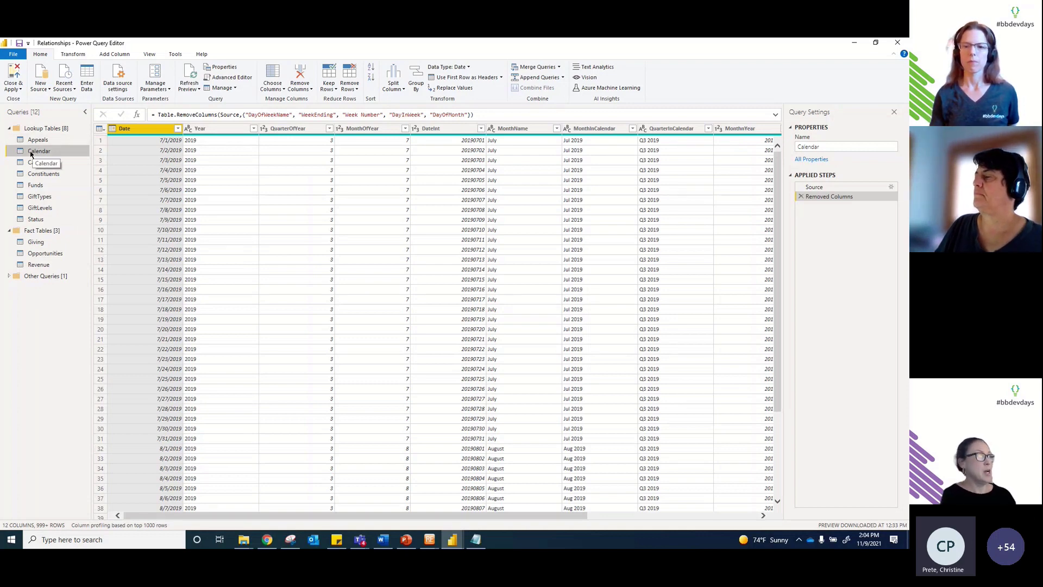
pyautogui.click(228, 77)
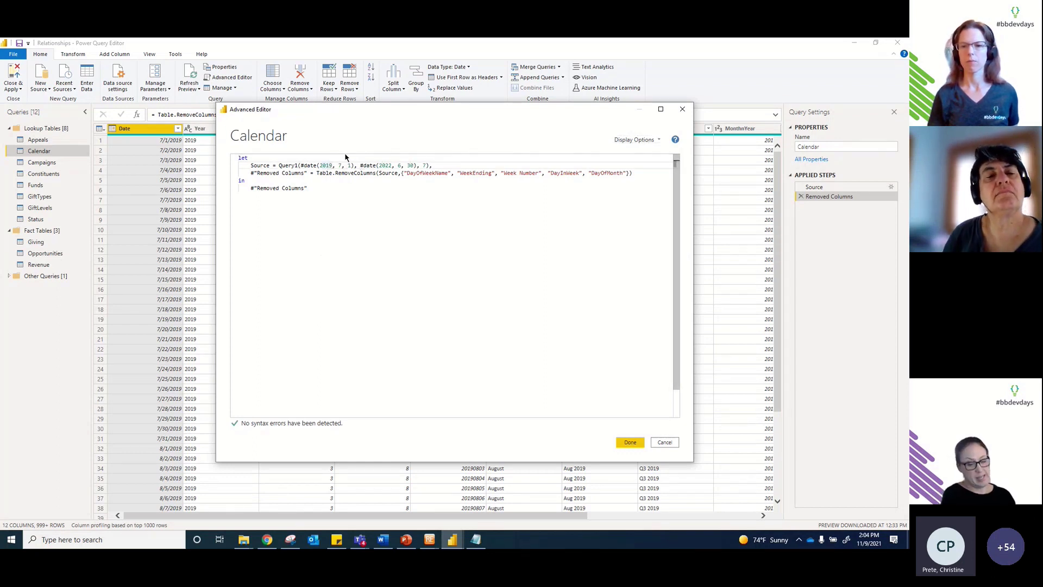
pyautogui.click(391, 164)
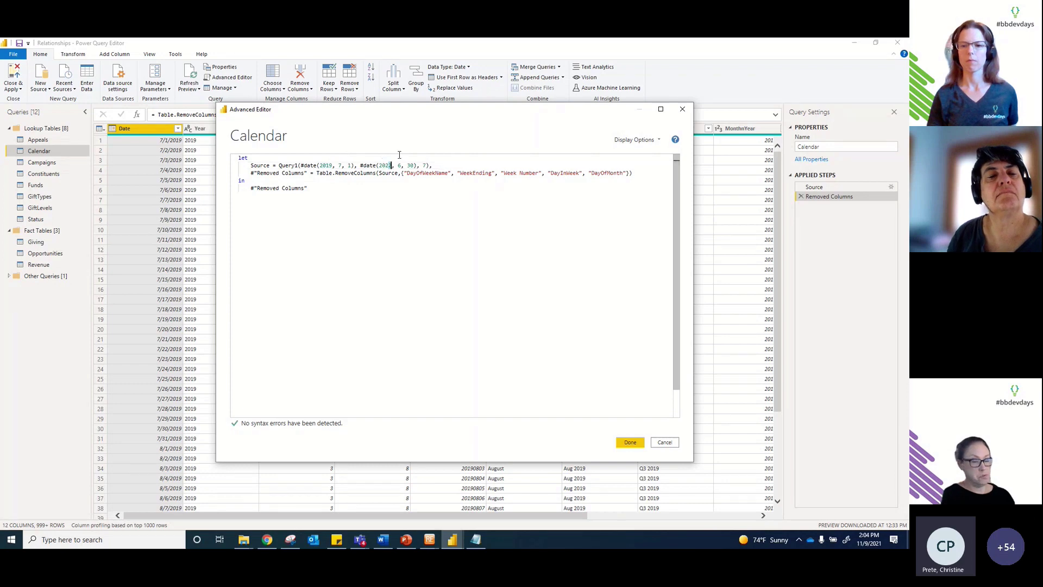
pyautogui.press('BackSpace')
pyautogui.write('3')
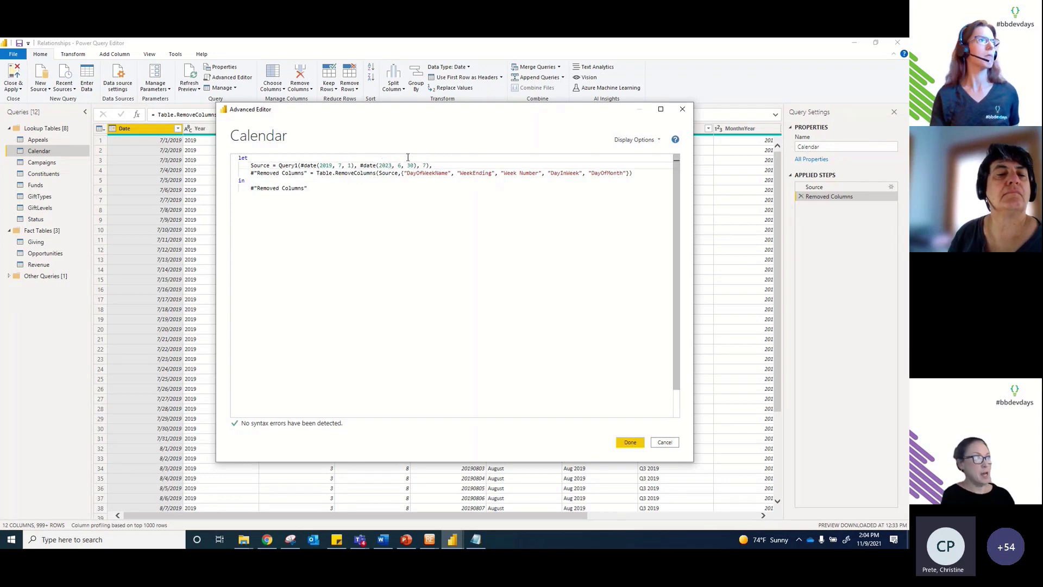
pyautogui.click(630, 443)
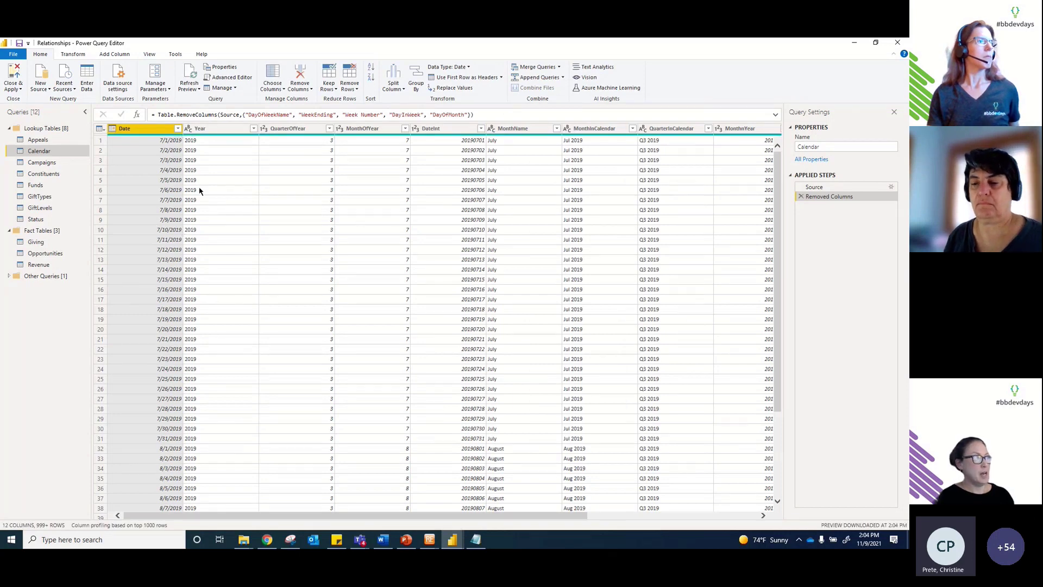
pyautogui.scroll(-1, 238, 226)
pyautogui.scroll(1, 229, 215)
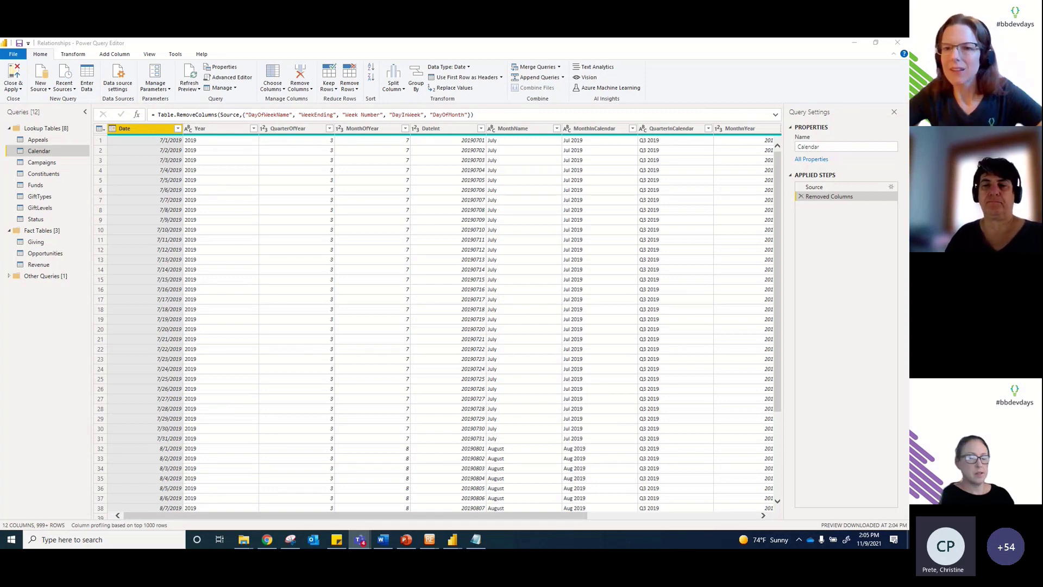
pyautogui.click(307, 190)
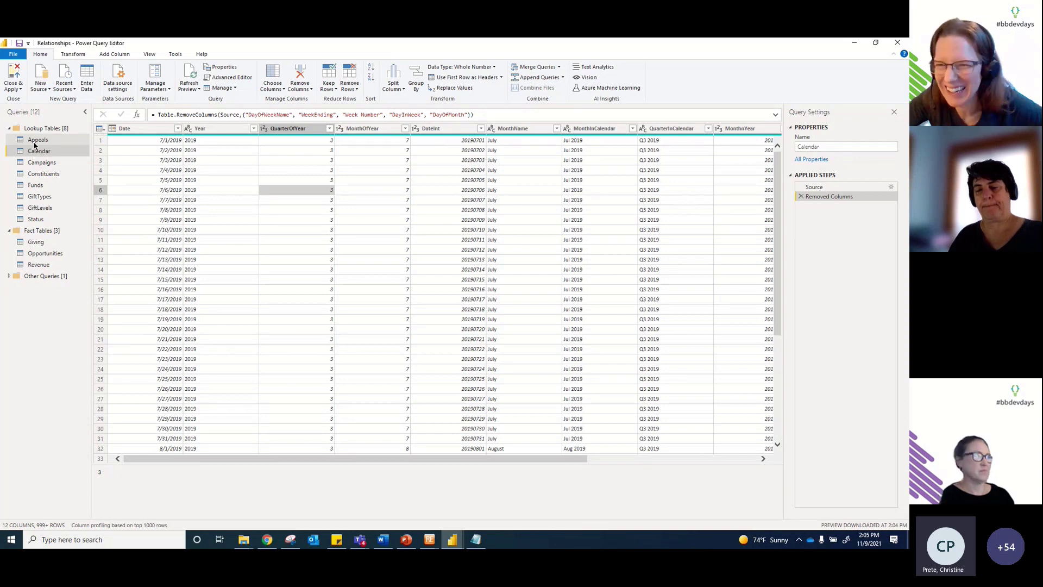
pyautogui.click(12, 91)
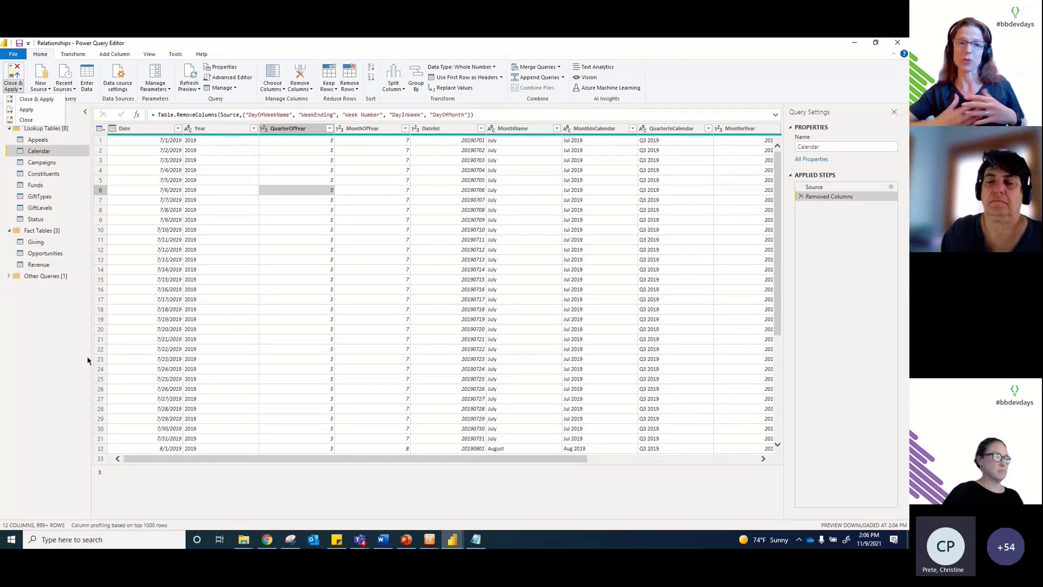
pyautogui.moveTo(417, 540)
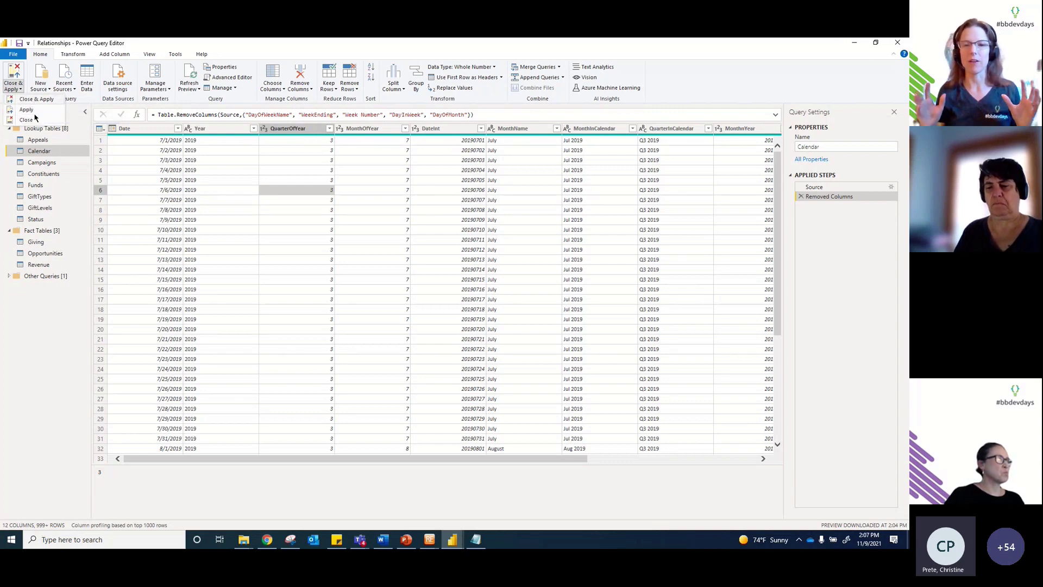
pyautogui.click(33, 153)
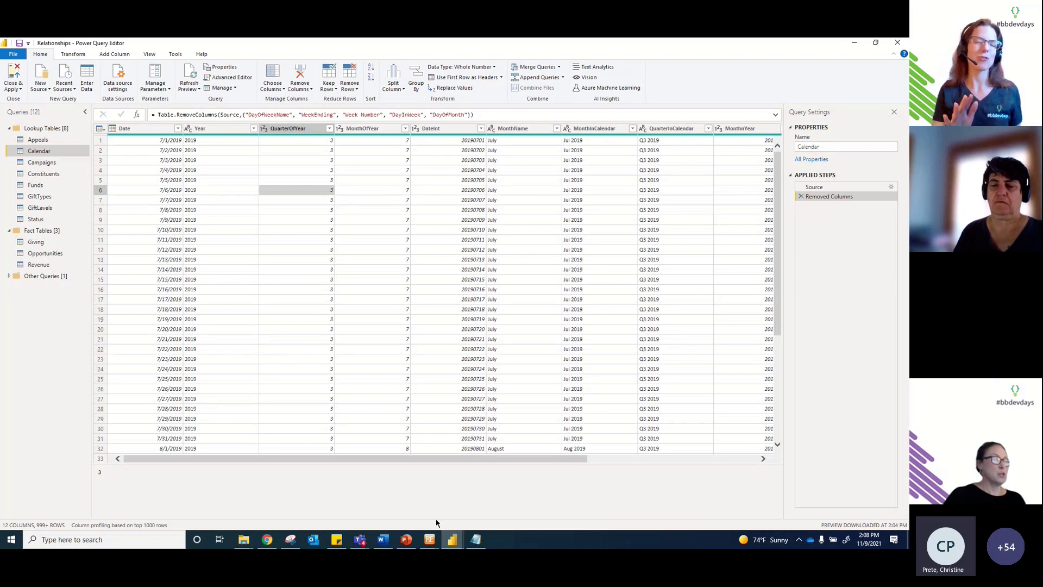
# Step: Switch from the Relationships window to the 'Visuals Added' Power BI Desktop report
pyautogui.click(452, 544)
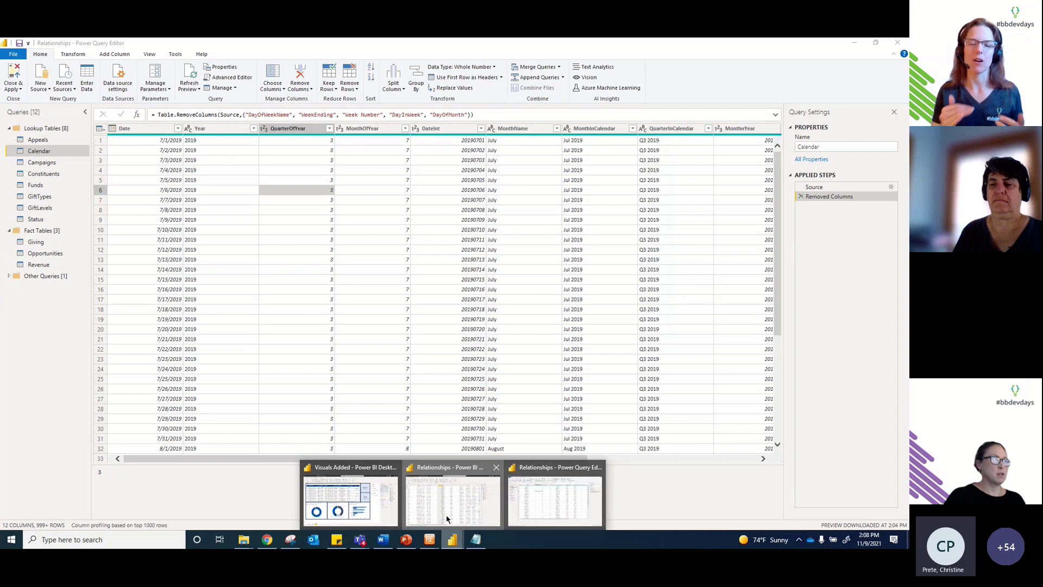
pyautogui.click(447, 518)
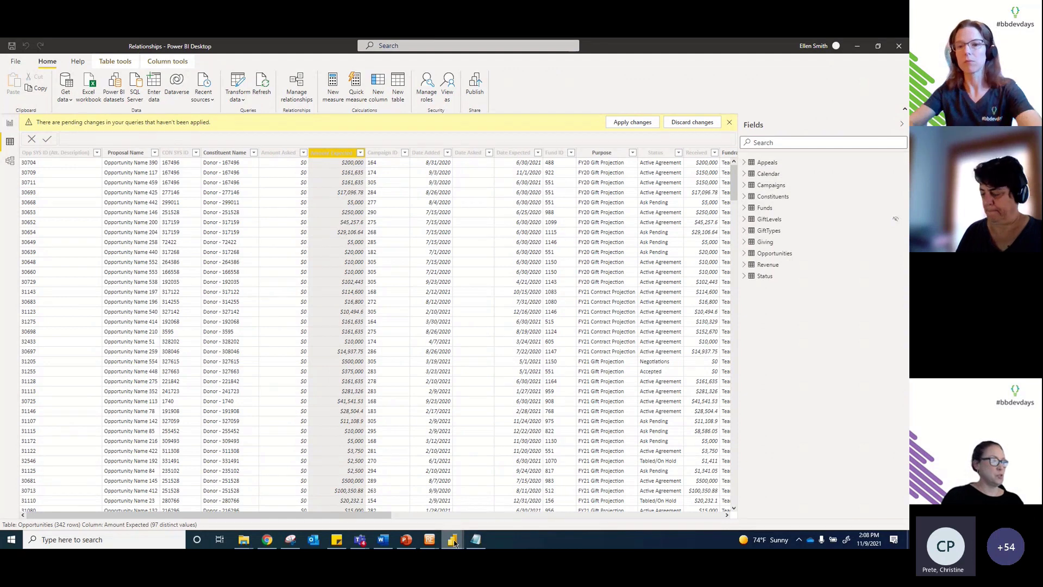
pyautogui.moveTo(453, 540)
pyautogui.click(383, 496)
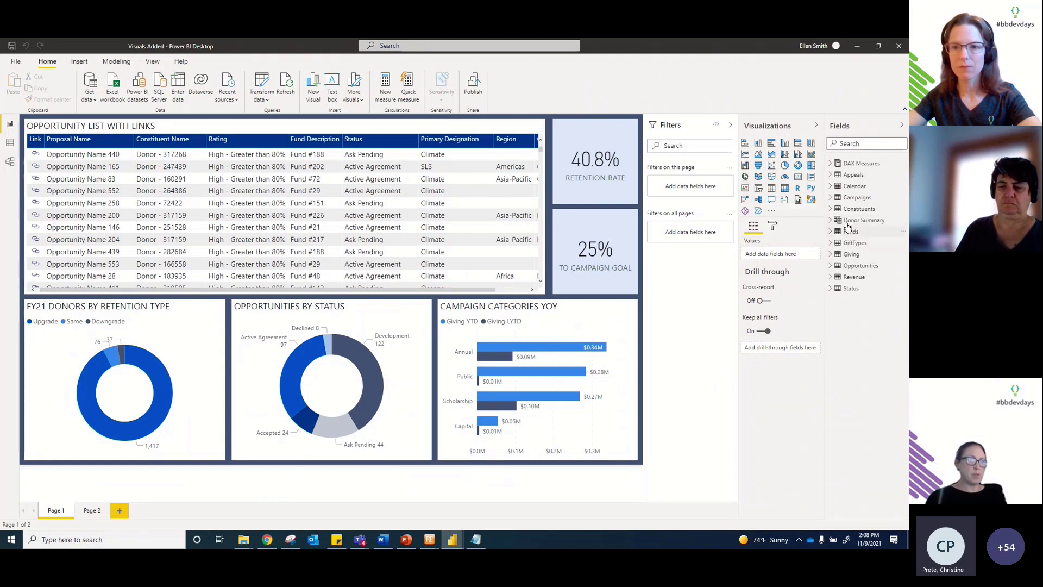
# Step: Show the Constituents table in Data view with its First Gift Date column selected
pyautogui.click(854, 211)
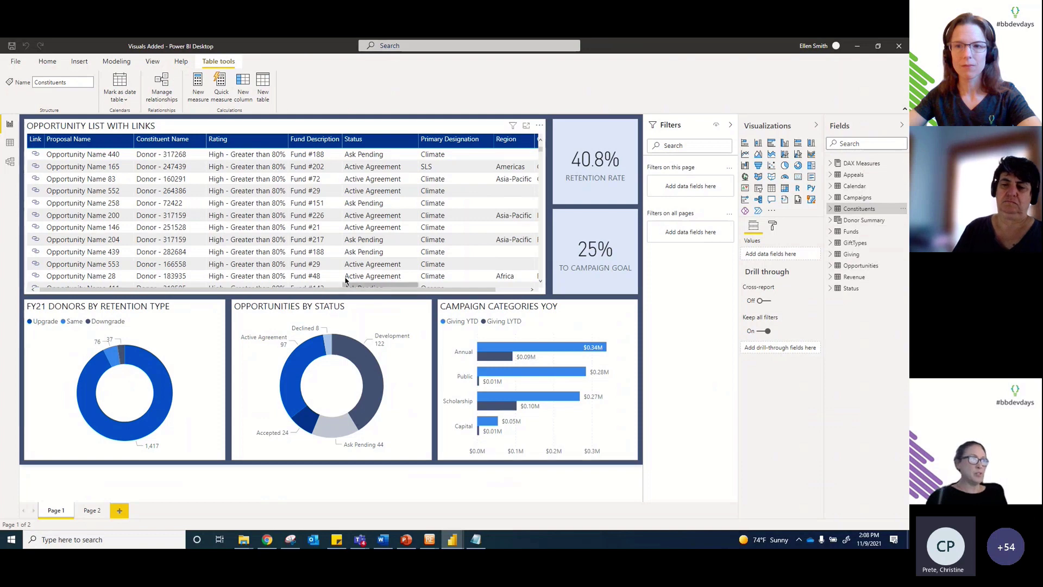
pyautogui.click(364, 252)
pyautogui.click(10, 143)
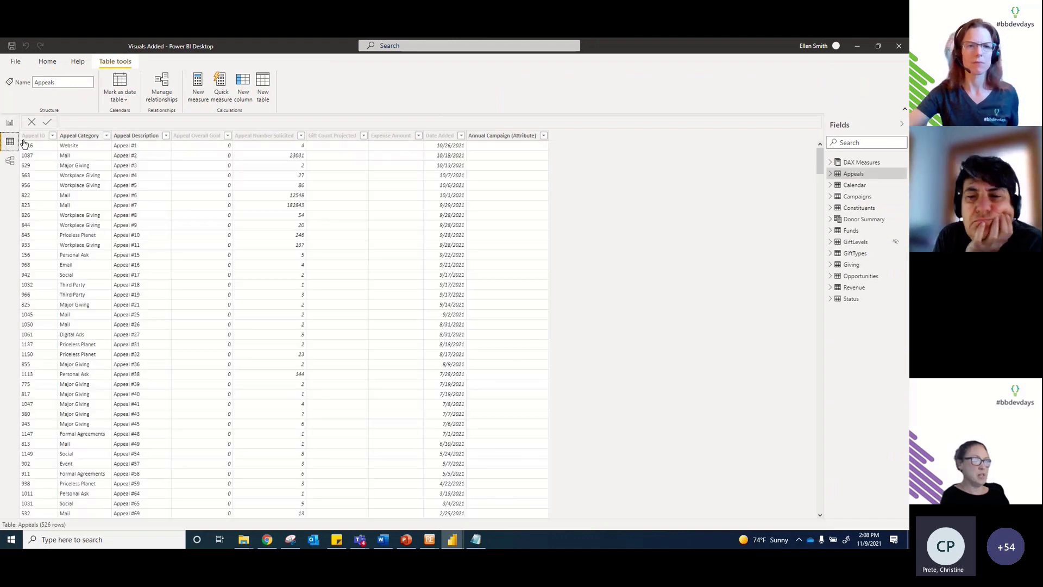
pyautogui.click(857, 209)
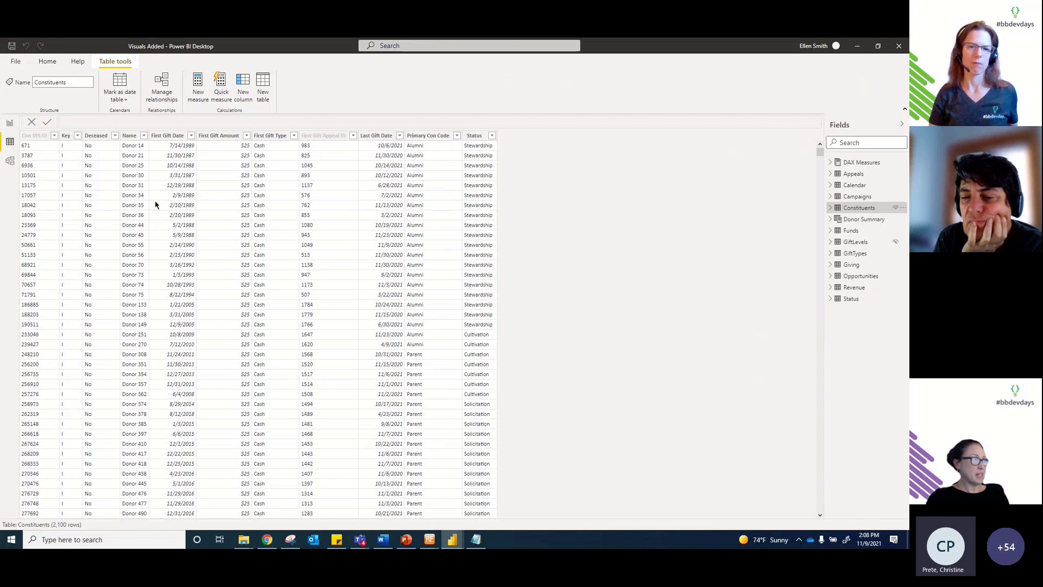
pyautogui.click(166, 137)
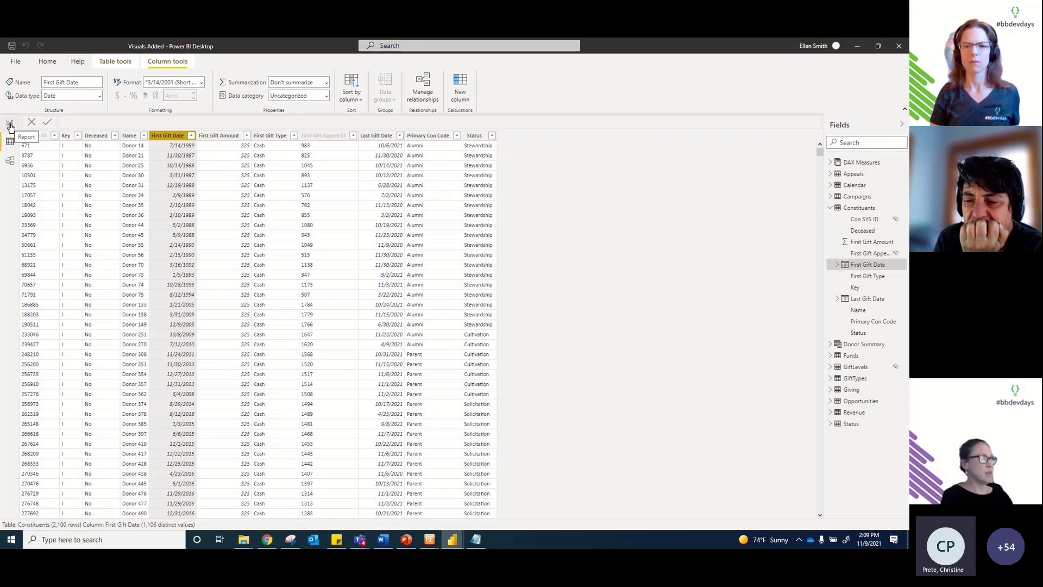
# Step: Expand the DAX Measures table in the Fields pane to list its measures
pyautogui.click(10, 125)
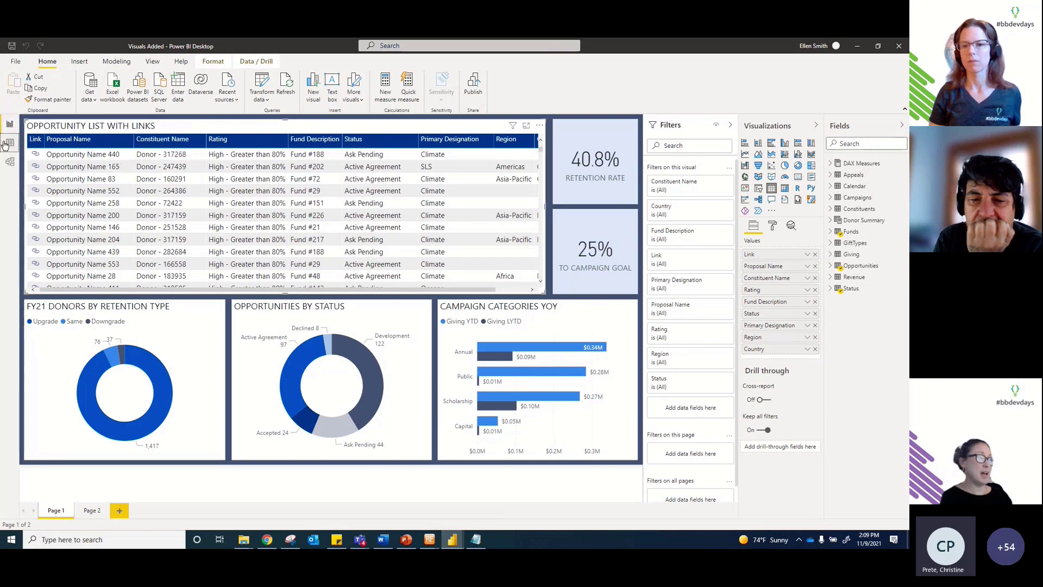
pyautogui.click(10, 141)
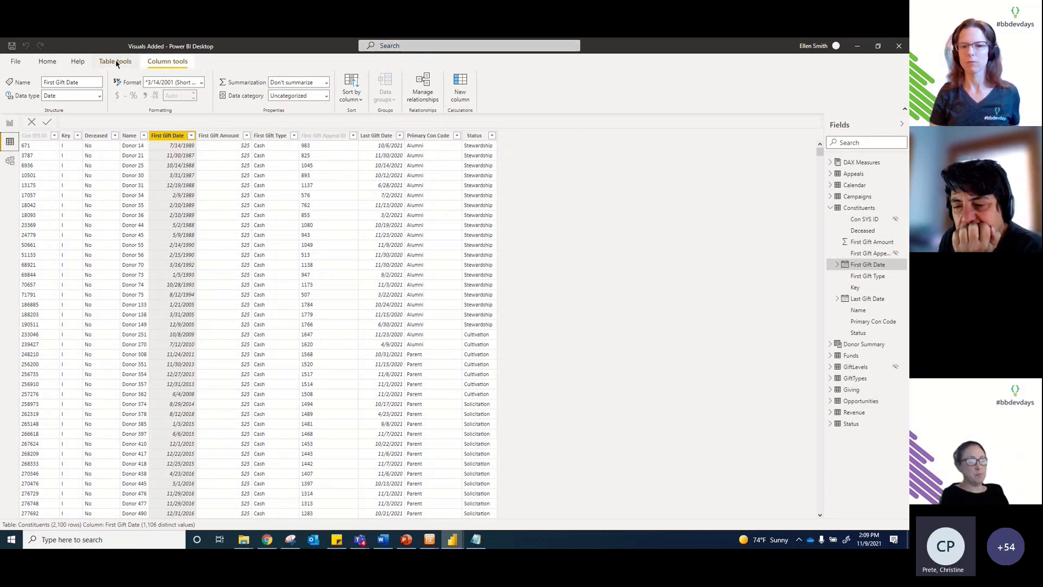
pyautogui.click(830, 164)
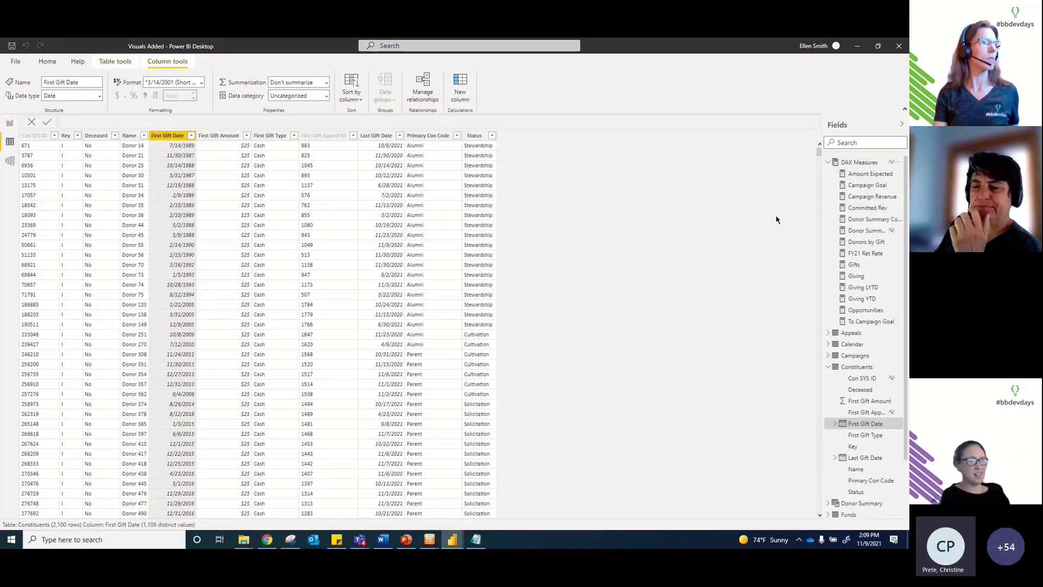
# Step: Widen the Fields pane and review the Amount Expected, Campaign Goal and To Campaign Goal formulas
pyautogui.moveTo(777, 220); pyautogui.dragTo(715, 214)
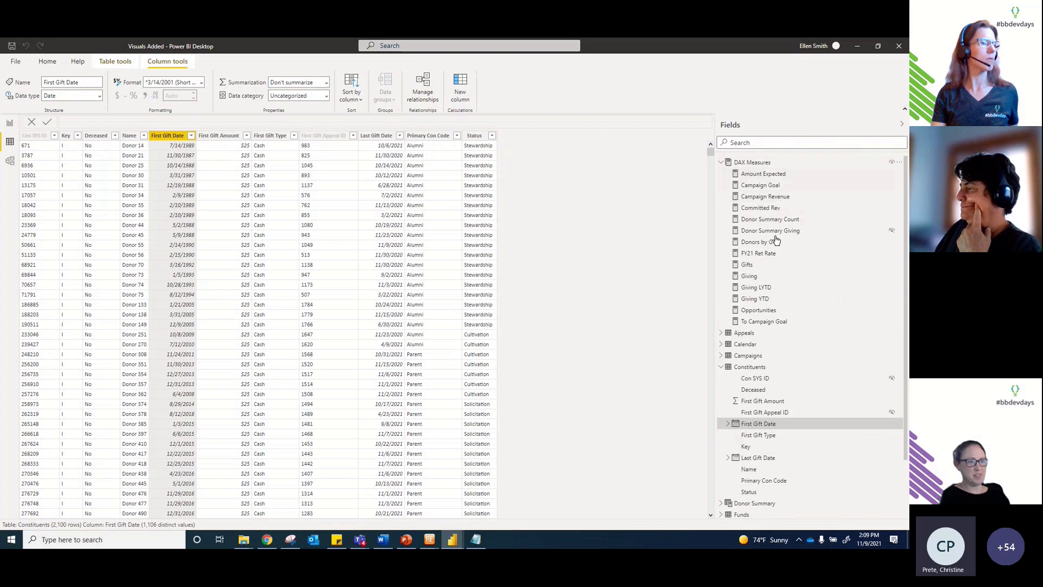
pyautogui.click(778, 174)
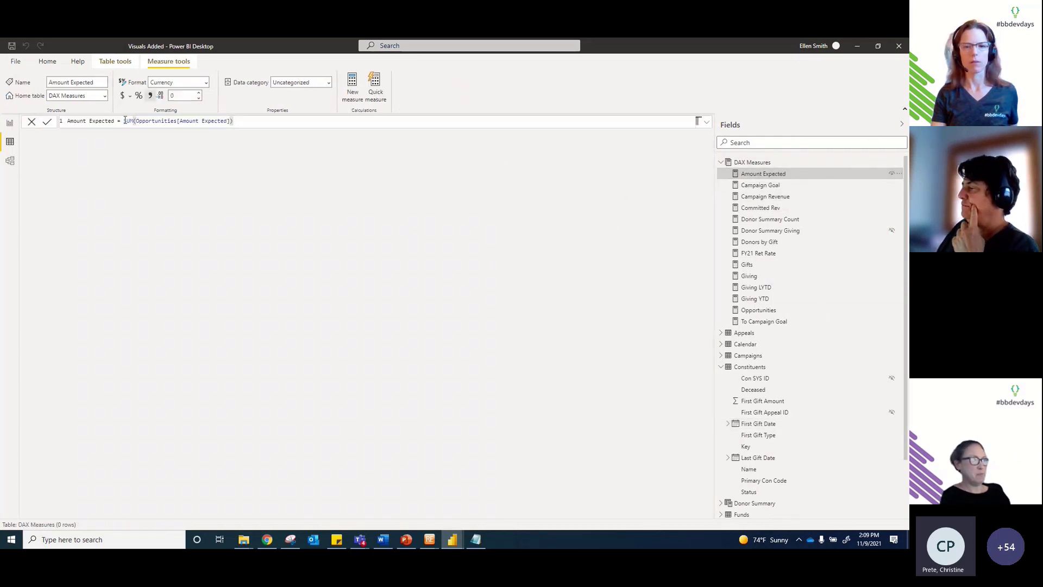
pyautogui.click(760, 185)
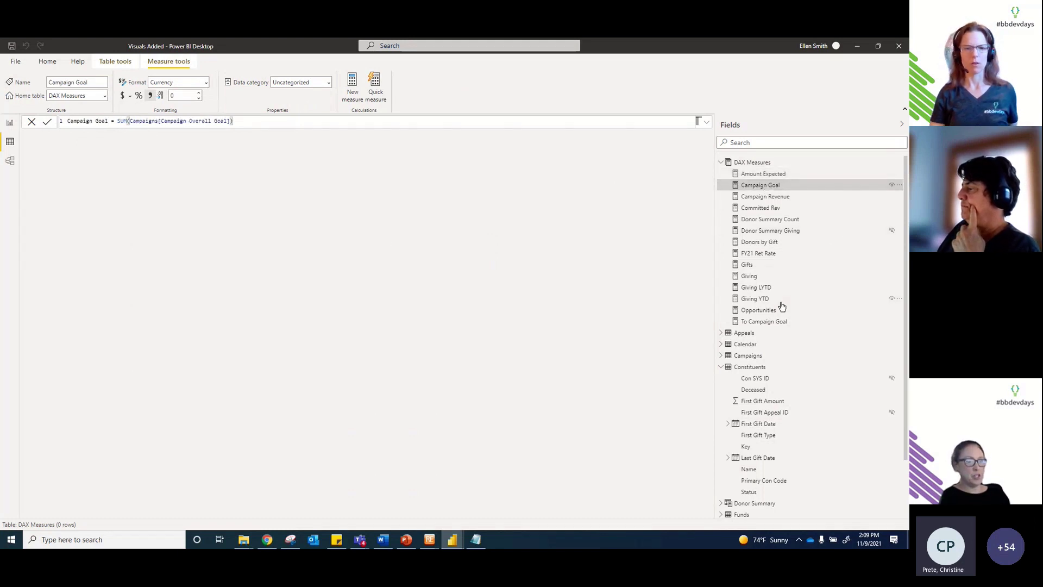
pyautogui.click(775, 322)
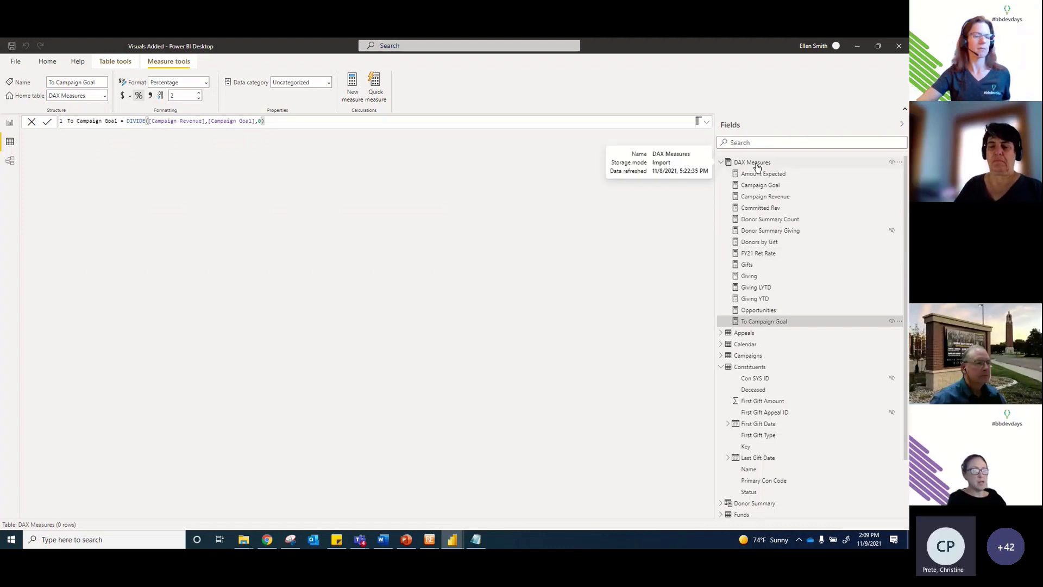
# Step: Collapse the Constituents fields and display the Donor Summary calculated table
pyautogui.scroll(-1, 813, 293)
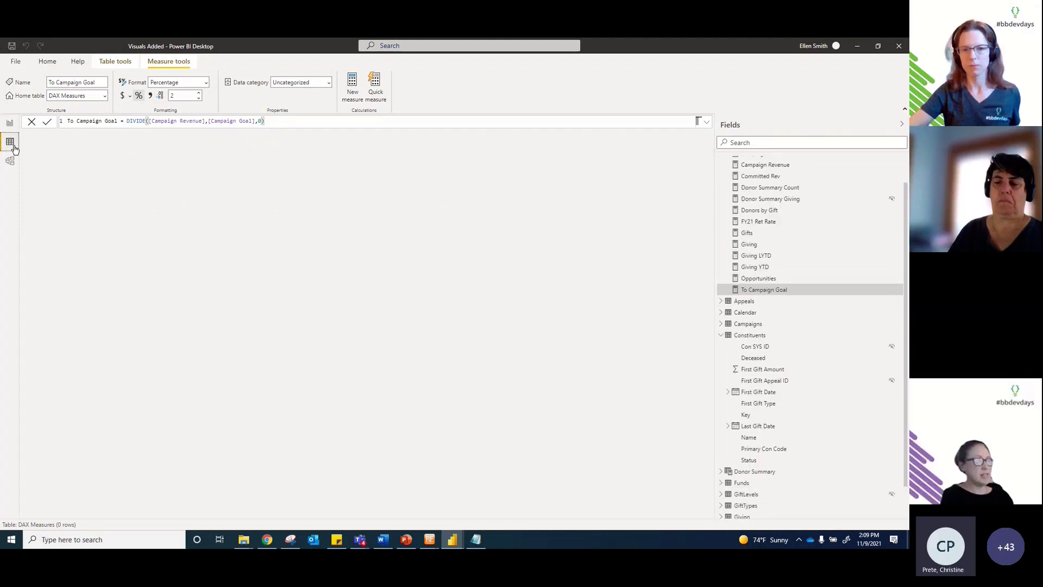
pyautogui.click(721, 336)
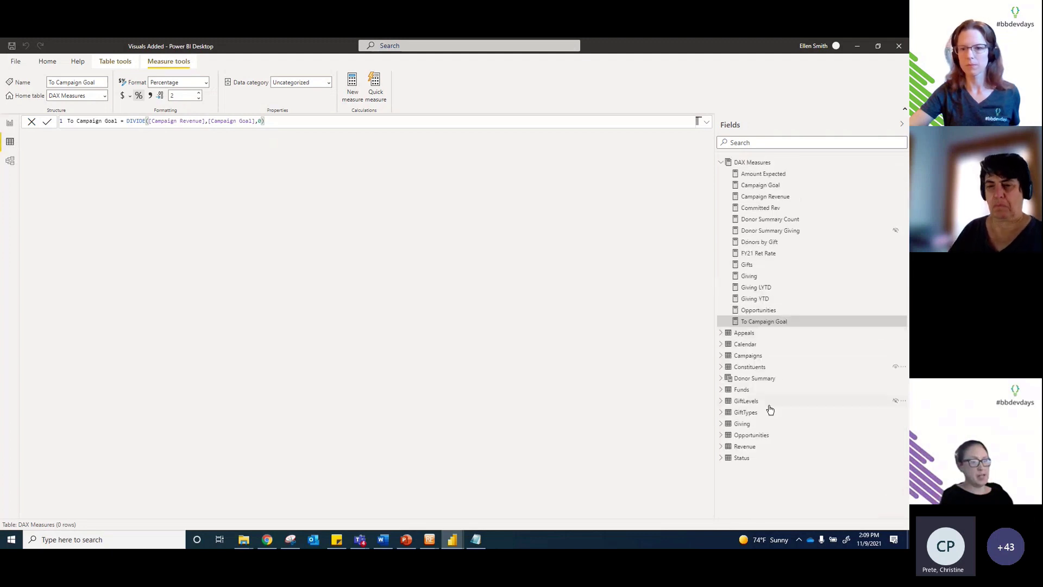
pyautogui.click(761, 379)
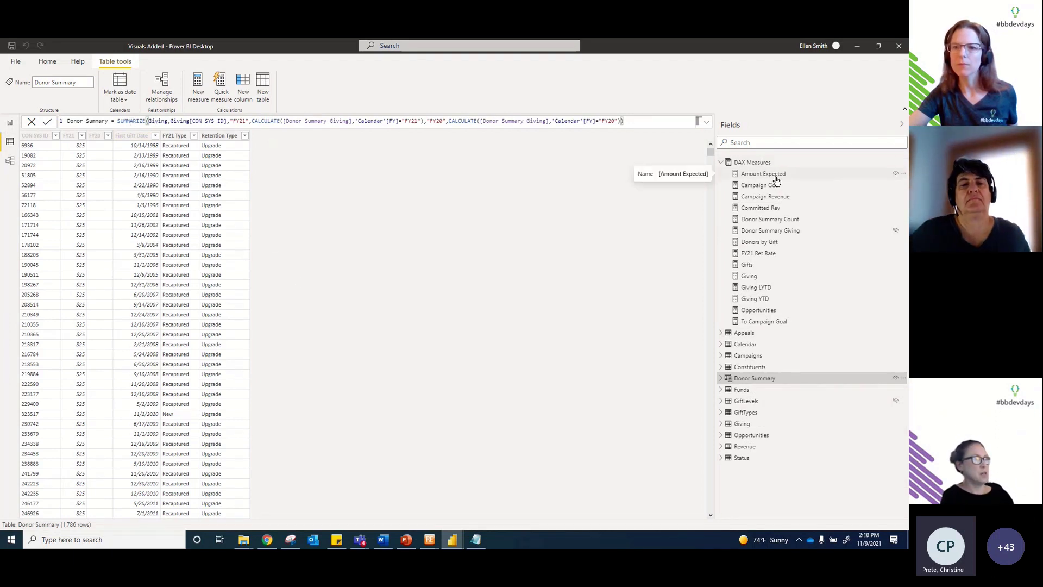
pyautogui.click(707, 122)
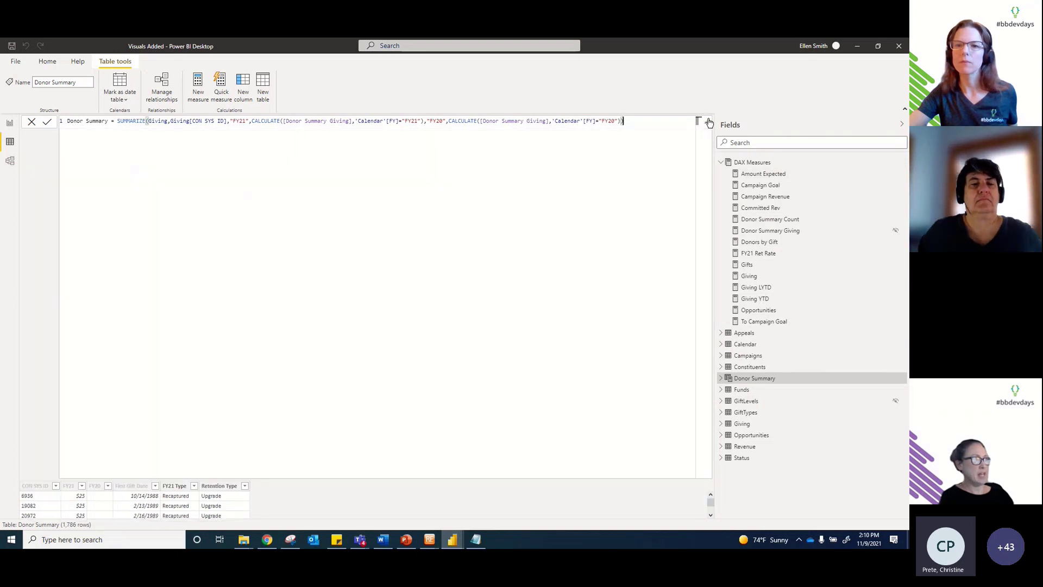
pyautogui.click(151, 121)
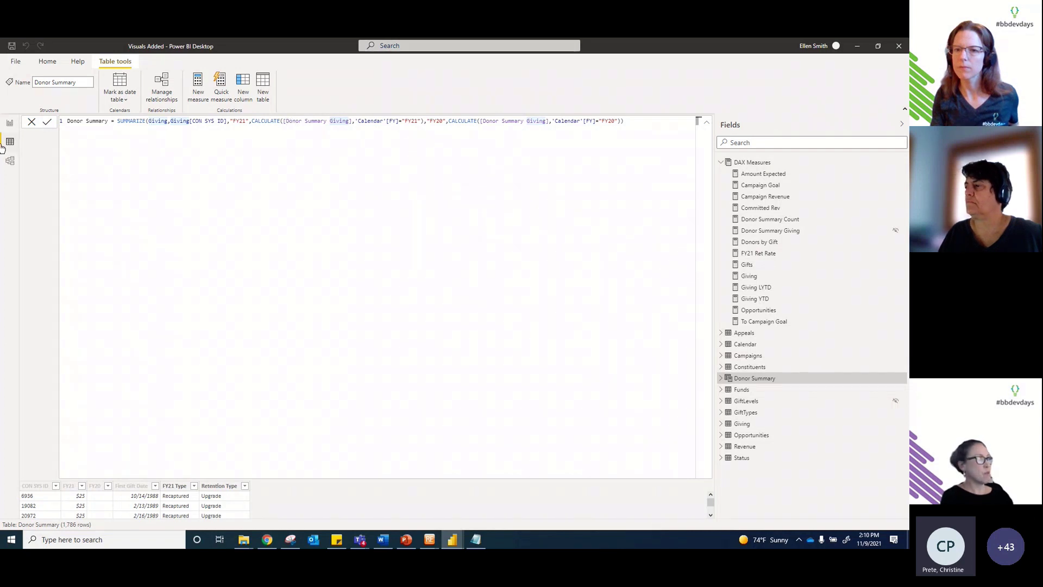
pyautogui.click(708, 125)
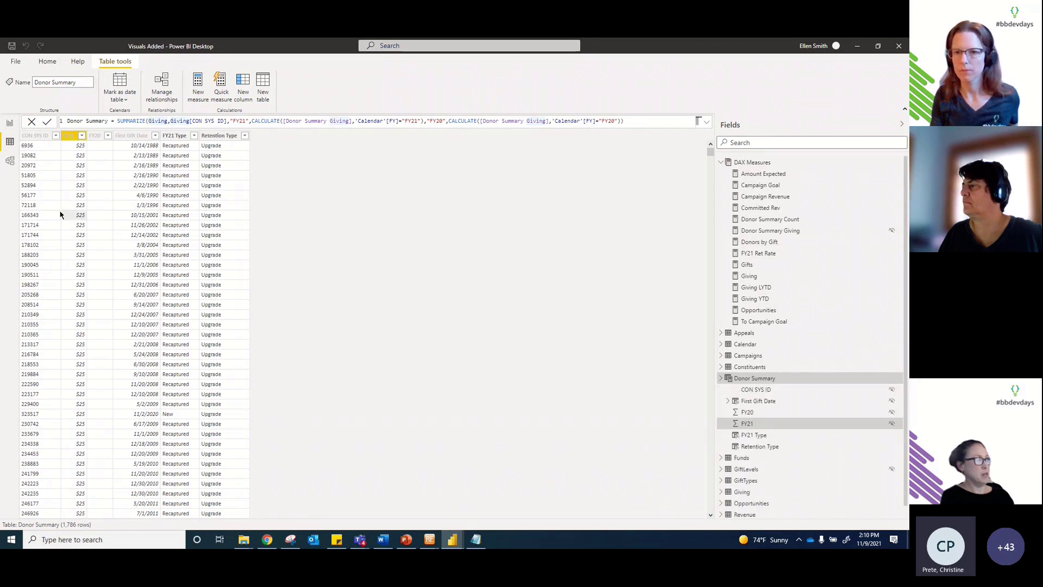
# Step: Inspect the Donor Summary CON SYS ID, FY21, FY20 and First Gift Date column definitions
pyautogui.click(32, 164)
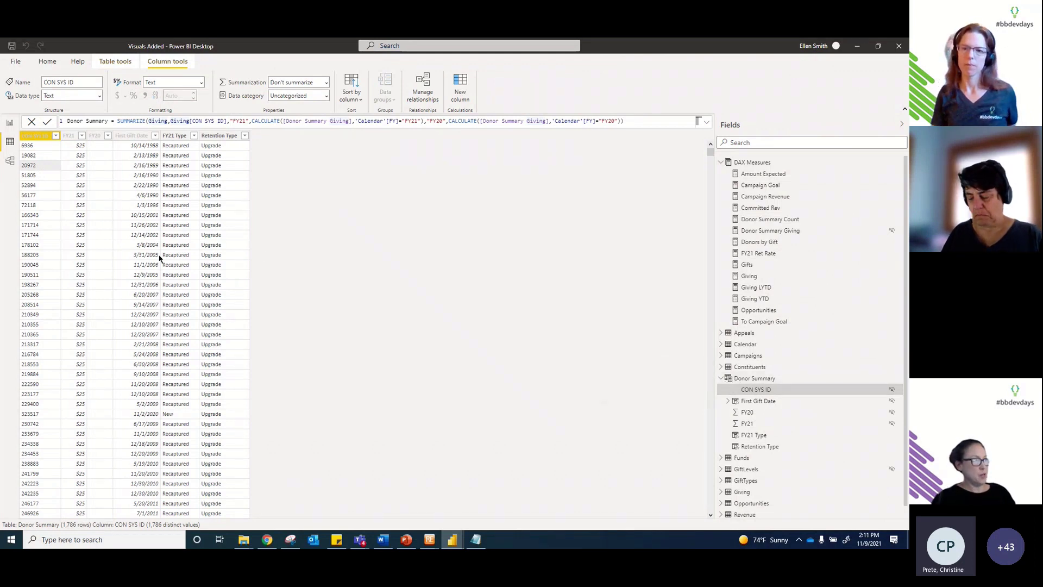
pyautogui.click(67, 138)
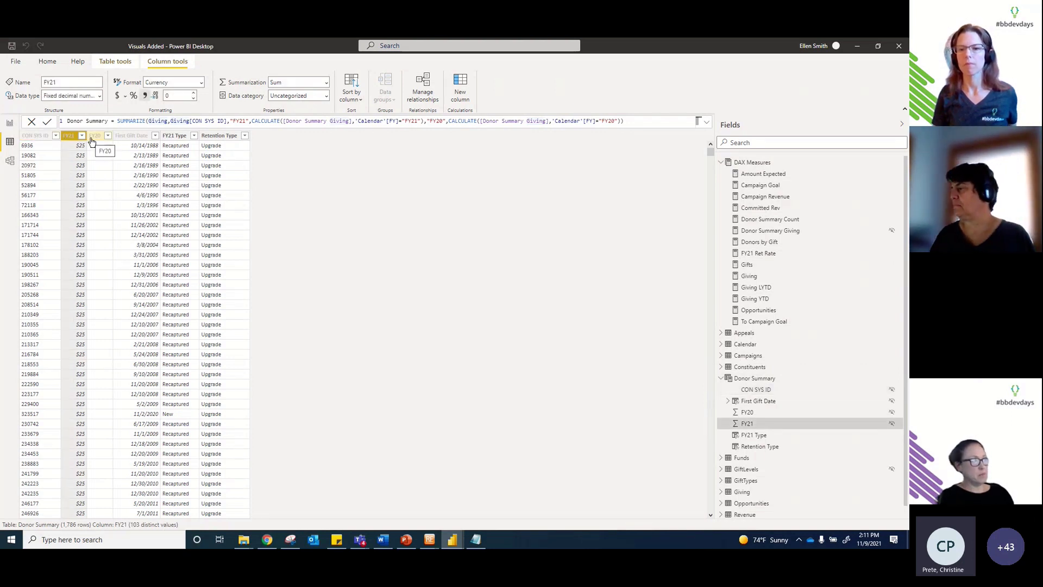
pyautogui.click(90, 140)
pyautogui.click(75, 141)
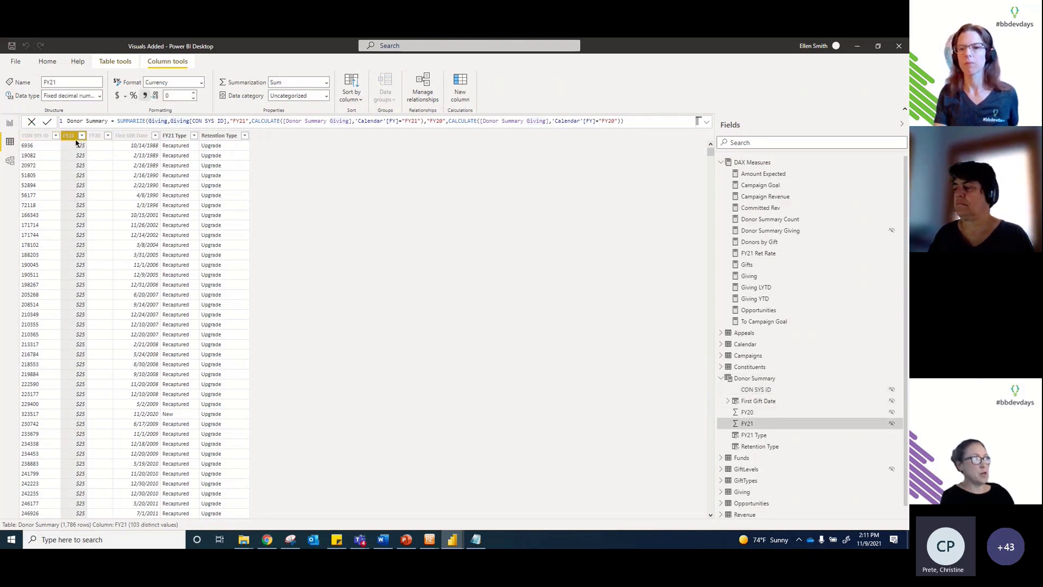
pyautogui.click(97, 141)
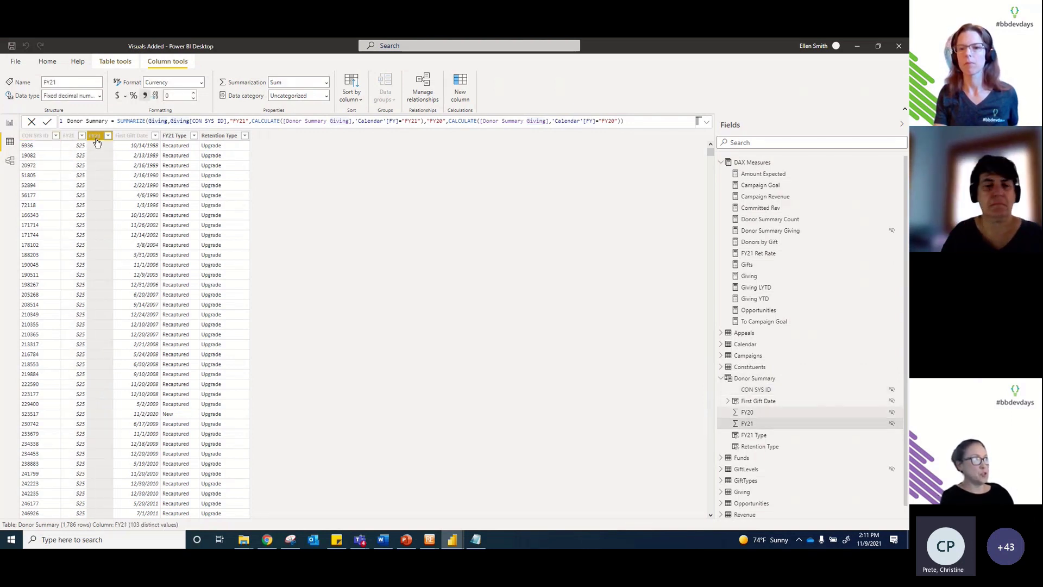
pyautogui.click(125, 140)
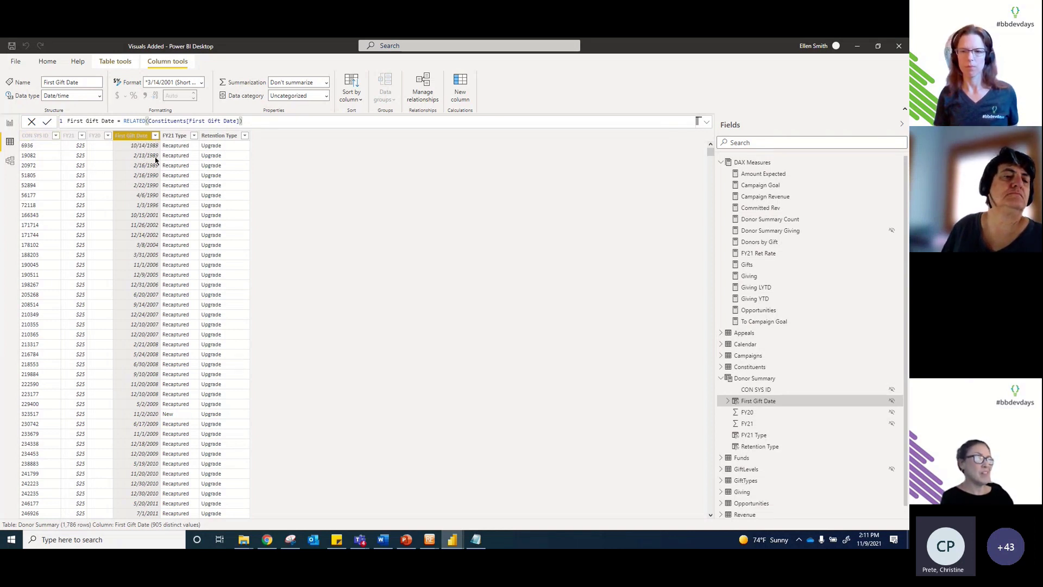
# Step: View the FY21 Type formula, then the Retention Type nested IF formula
pyautogui.click(176, 136)
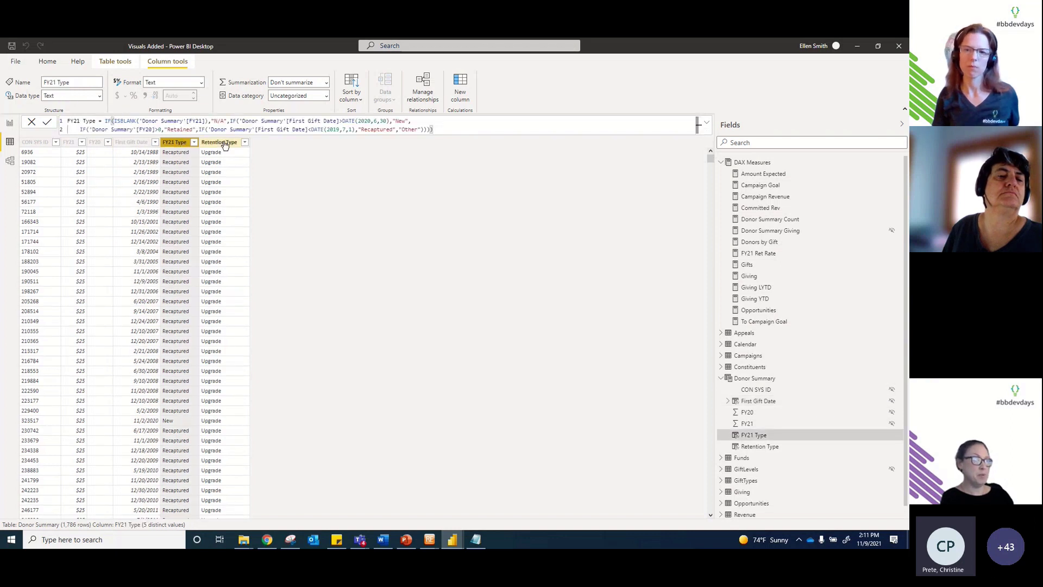
pyautogui.click(223, 143)
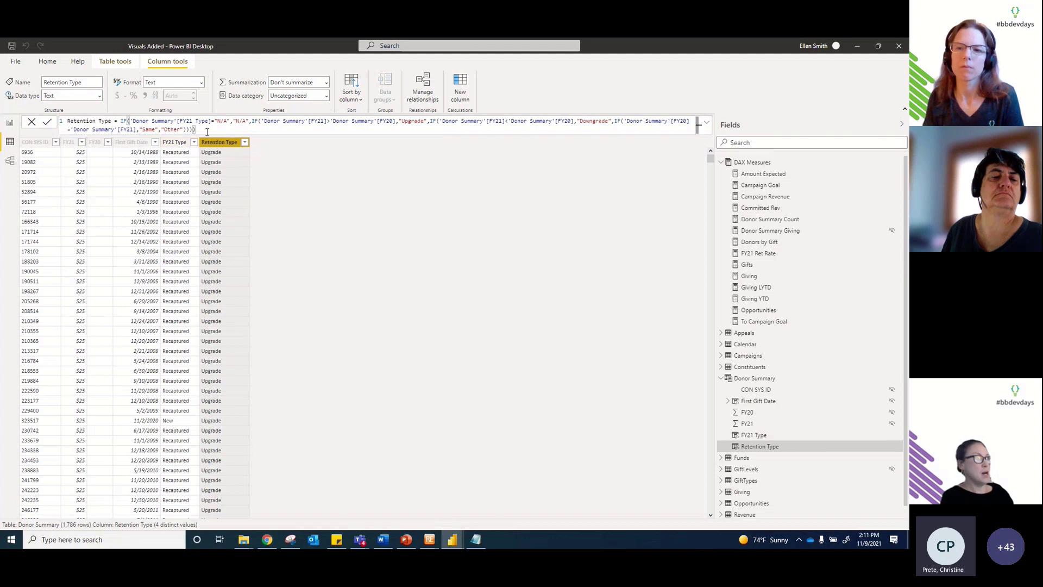
pyautogui.click(208, 129)
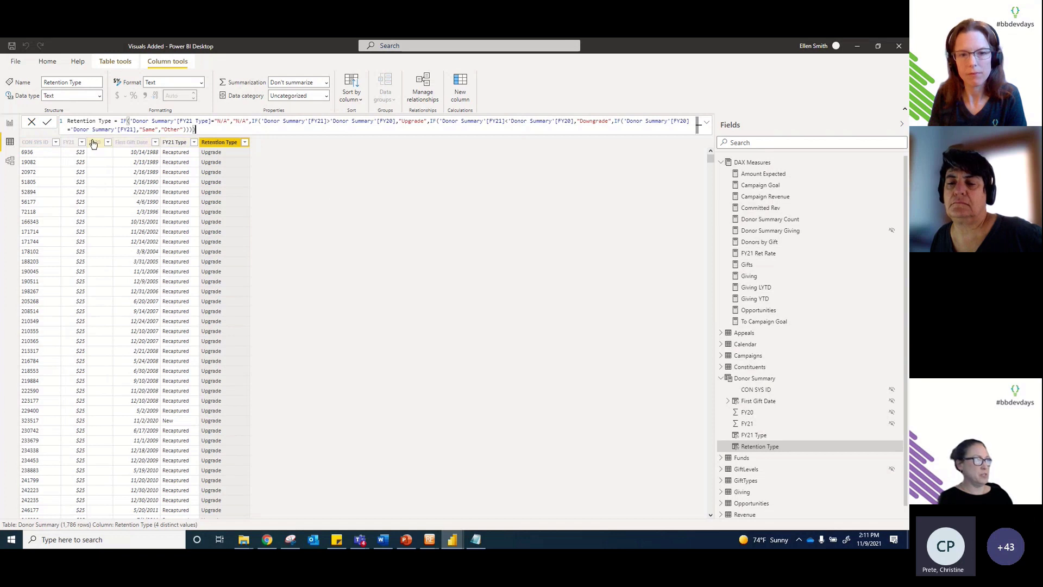
# Step: Compare the Donor Summary FY21 and FY20 columns, ending on the FY21 Currency column
pyautogui.click(71, 147)
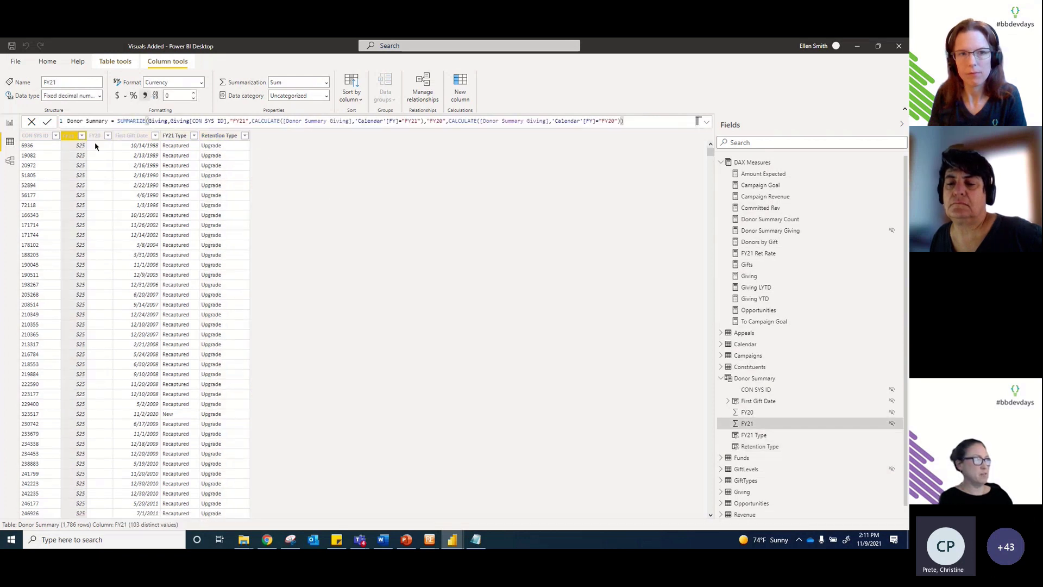
pyautogui.click(93, 137)
pyautogui.click(74, 140)
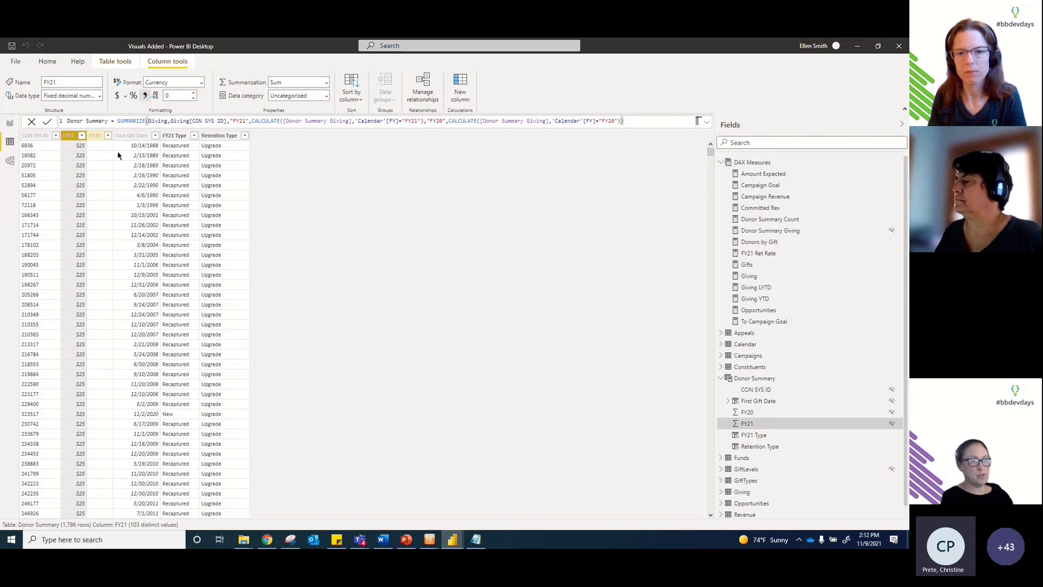
# Step: Check the GiftTypes Donor Summary flag, then view the Donor Summary Giving measure's CALCULATE formula
pyautogui.click(759, 482)
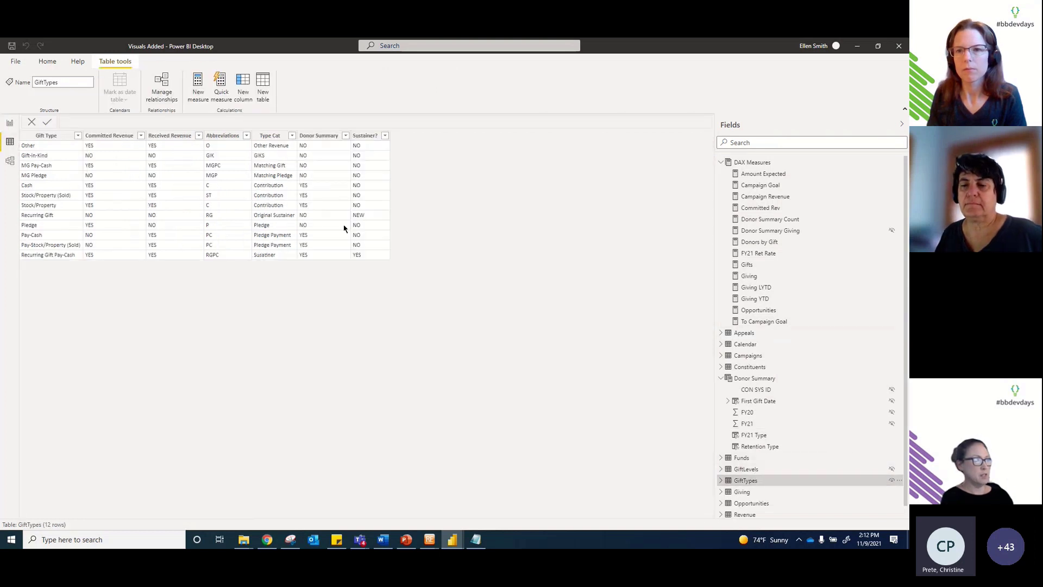
pyautogui.click(319, 135)
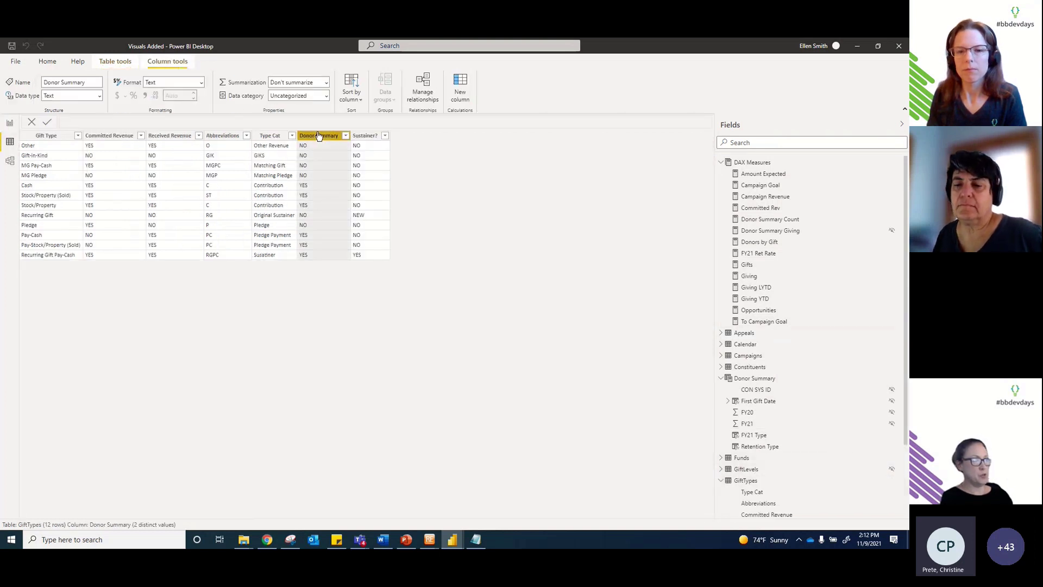
pyautogui.click(772, 230)
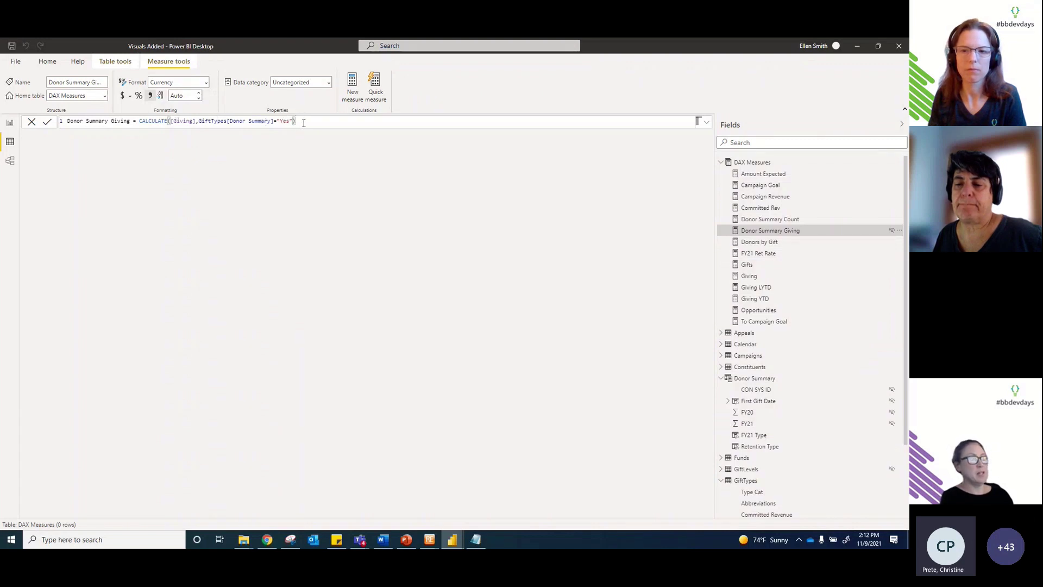
# Step: Return to the Donor Summary table, then switch to the PowerPoint 'Building a Data Model' slide
pyautogui.click(766, 380)
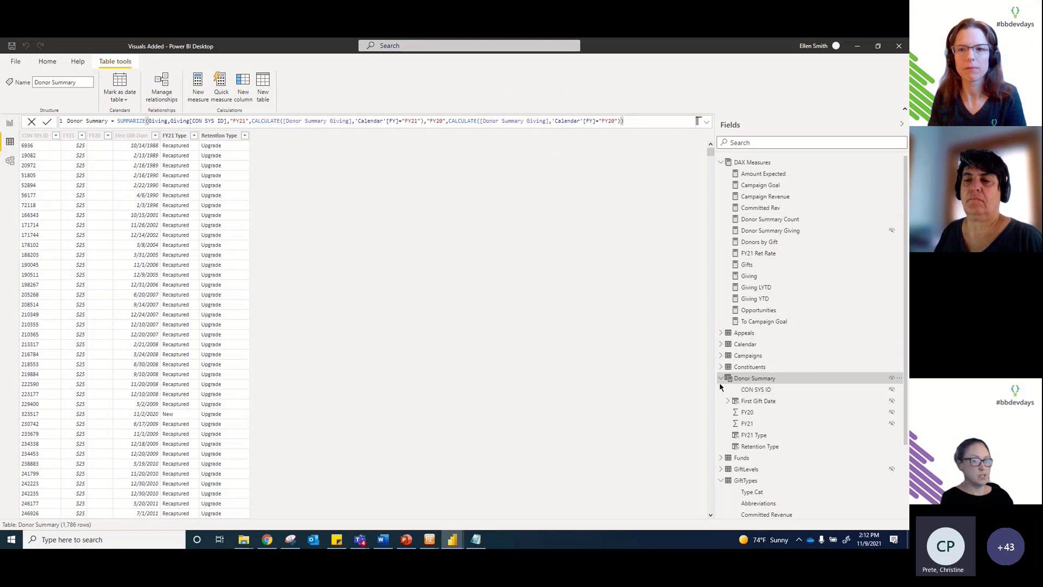
pyautogui.click(383, 540)
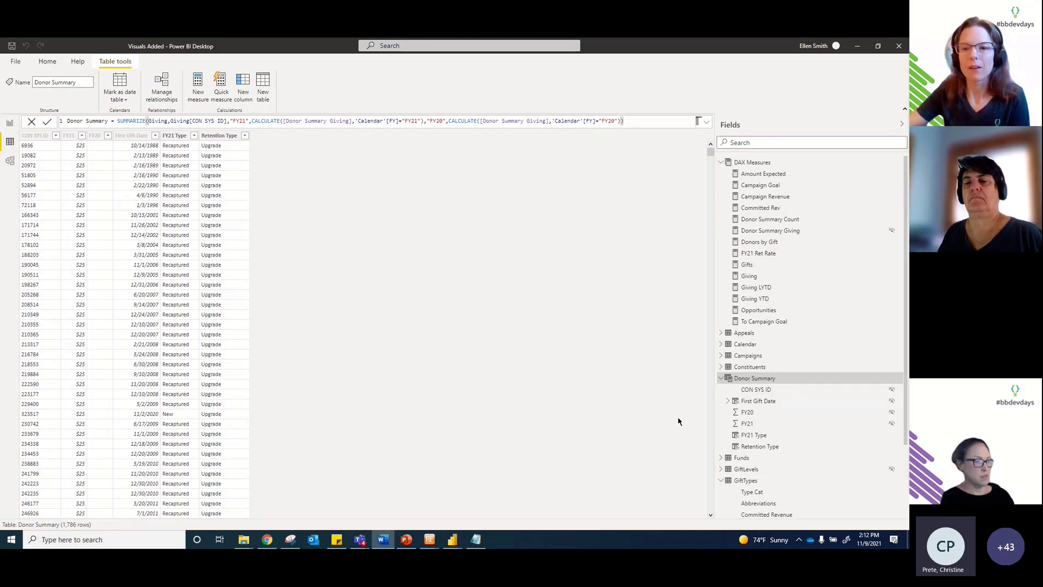
pyautogui.click(406, 539)
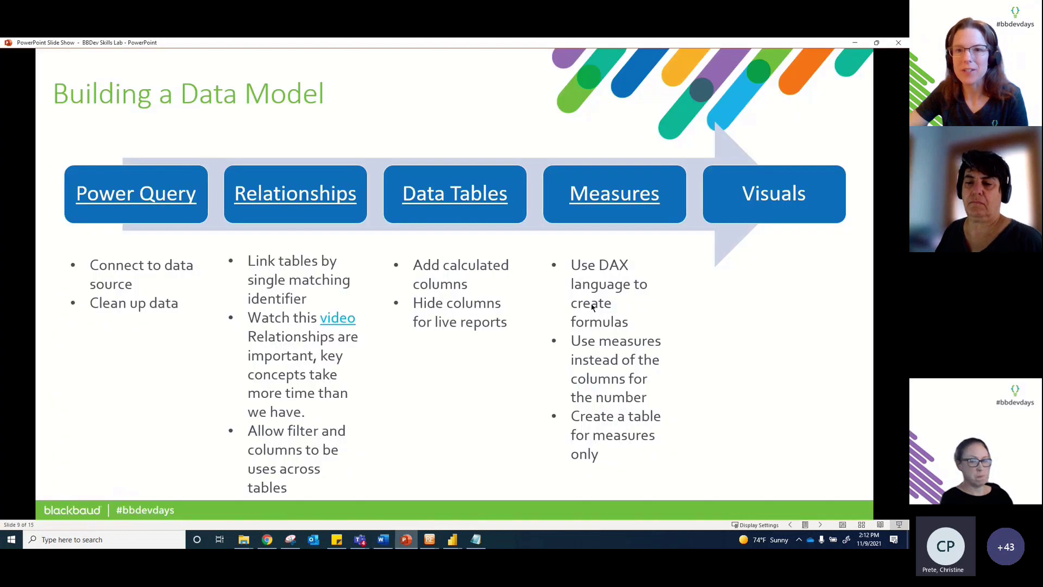
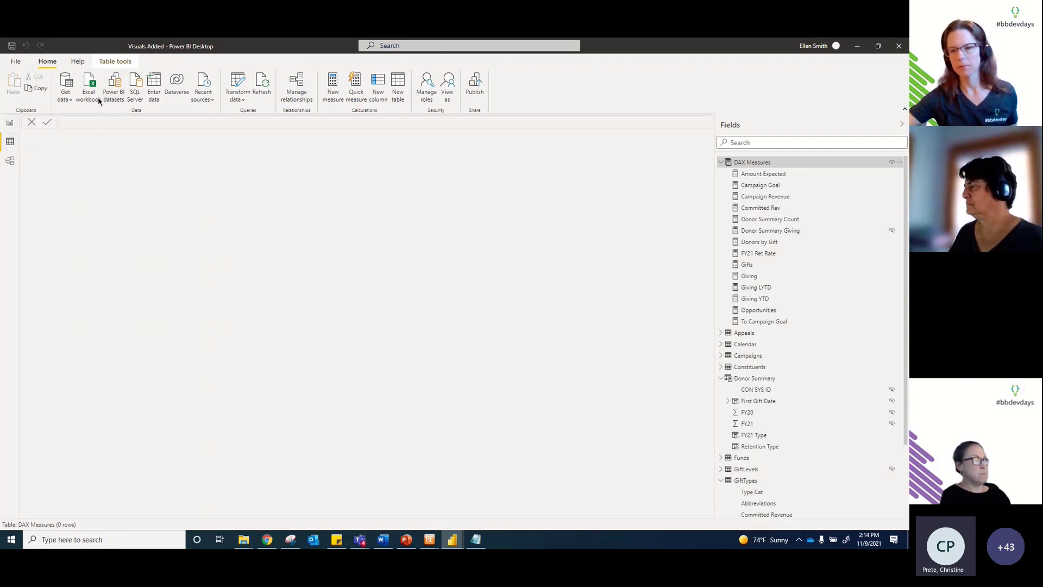
pyautogui.click(154, 84)
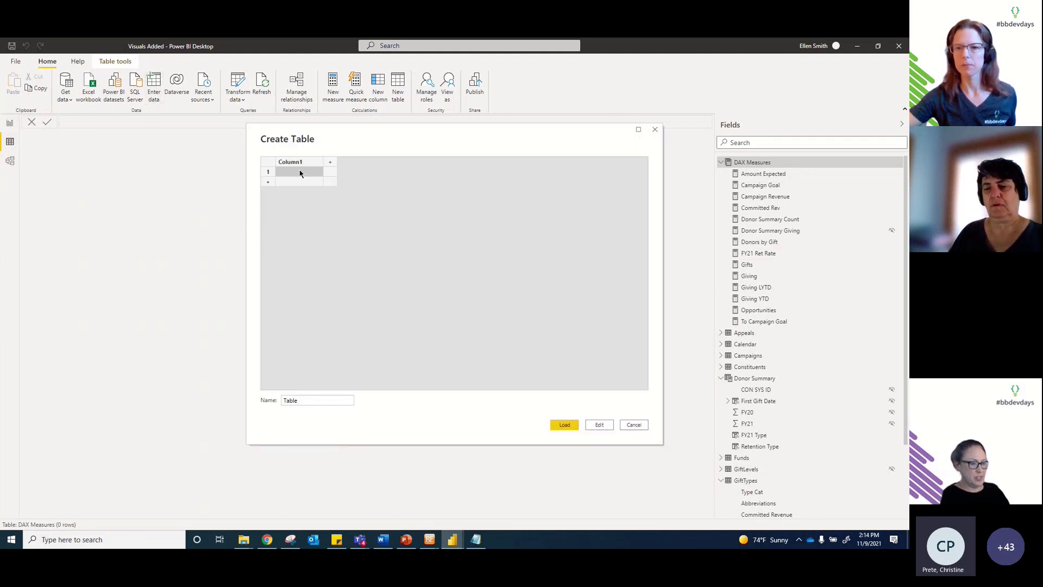
pyautogui.click(288, 173)
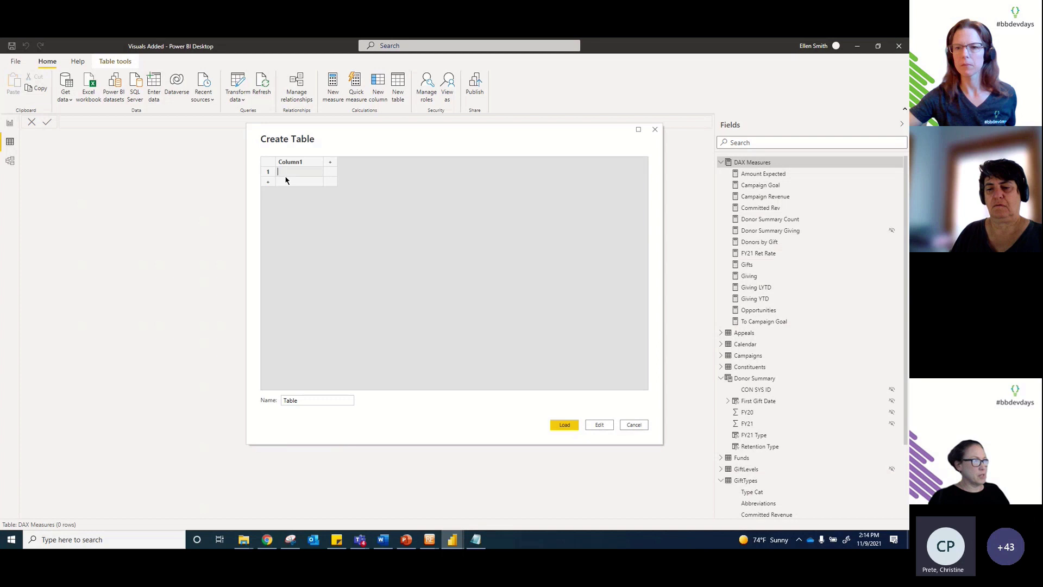
pyautogui.doubleClick(288, 400)
pyautogui.write('Tab')
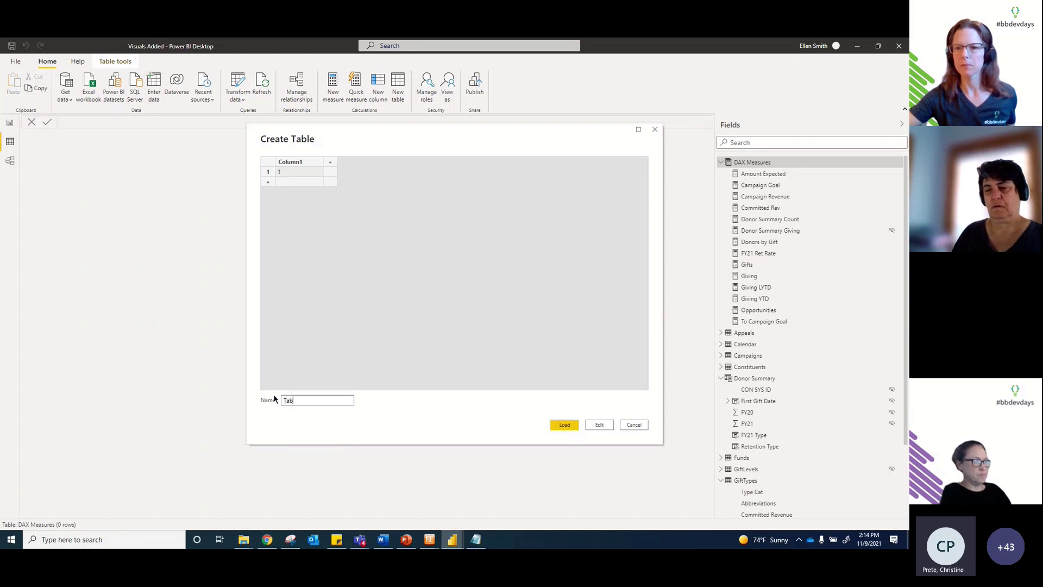
pyautogui.press('Return')
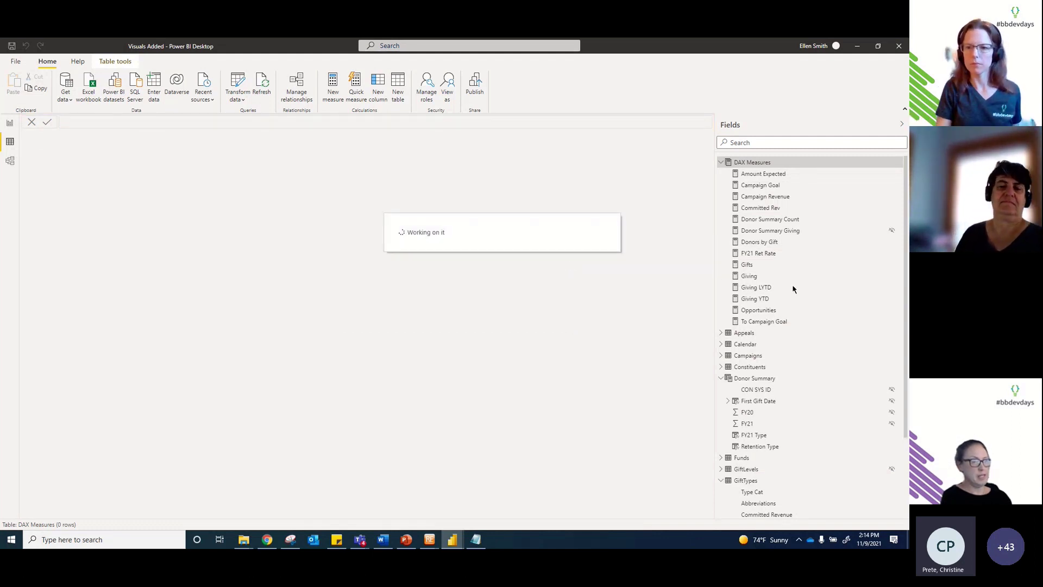
# Step: Review the Campaign Goal measure: SUM(Campaigns[Campaign Overall Goal]), formatted as Currency
pyautogui.scroll(-3, 793, 289)
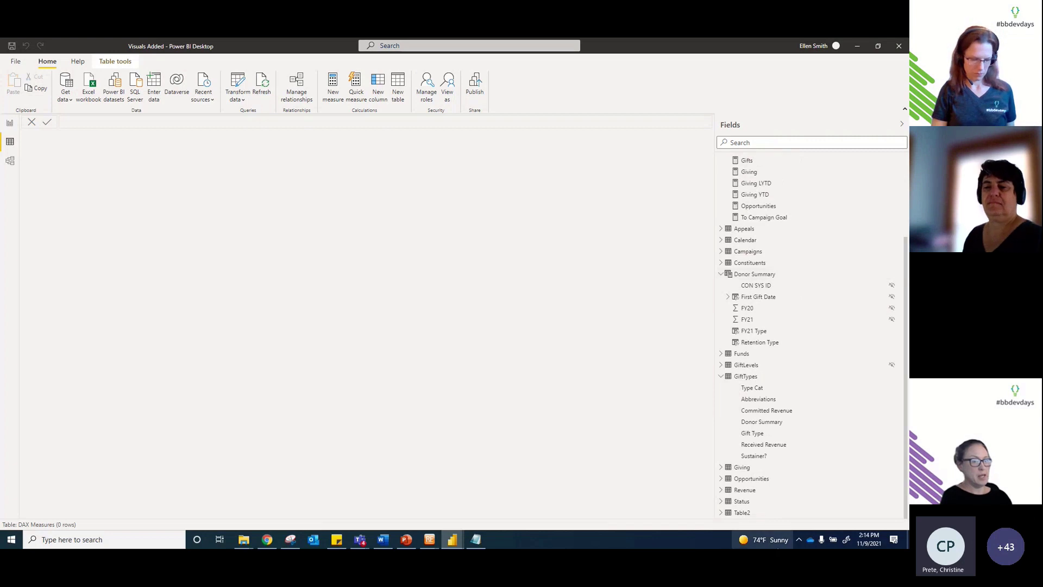
pyautogui.scroll(3, 800, 277)
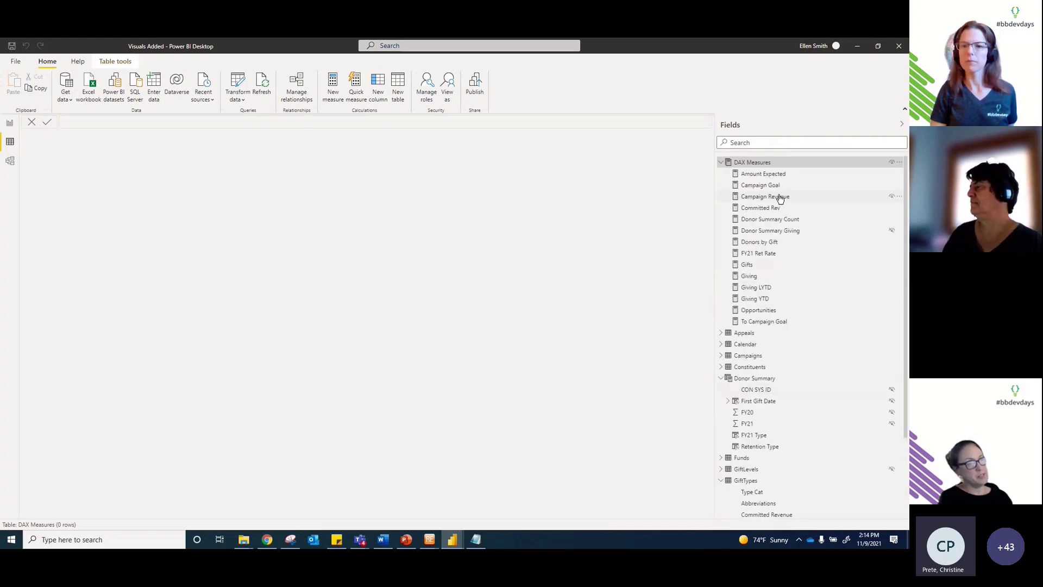
pyautogui.scroll(-3, 799, 306)
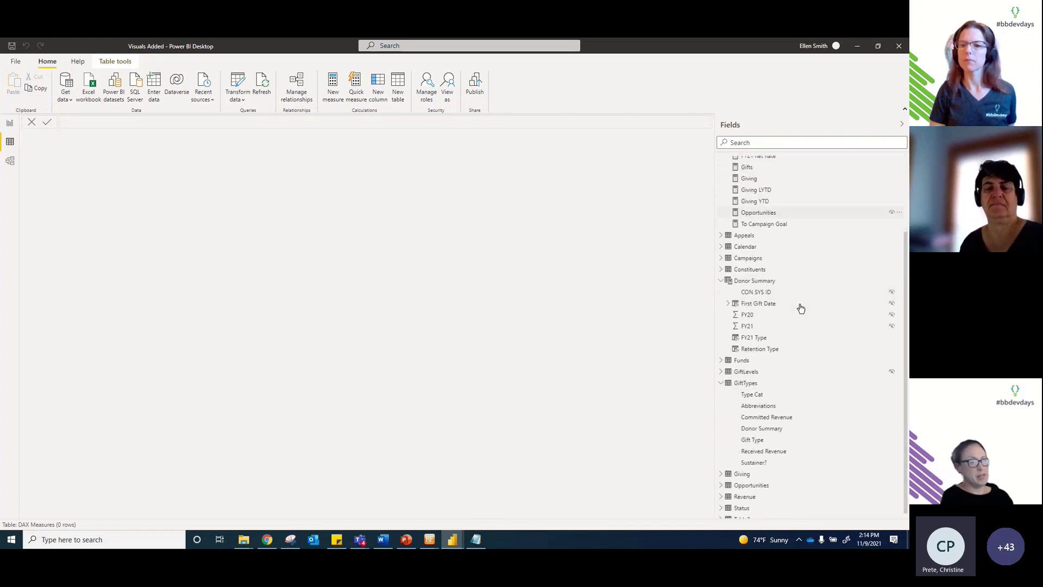
pyautogui.scroll(3, 801, 308)
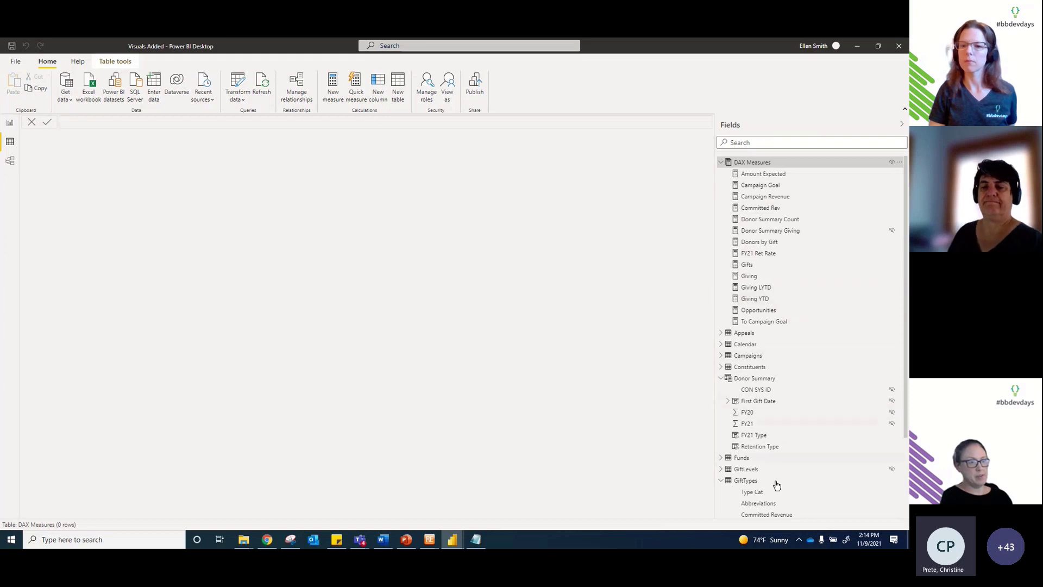
pyautogui.click(763, 187)
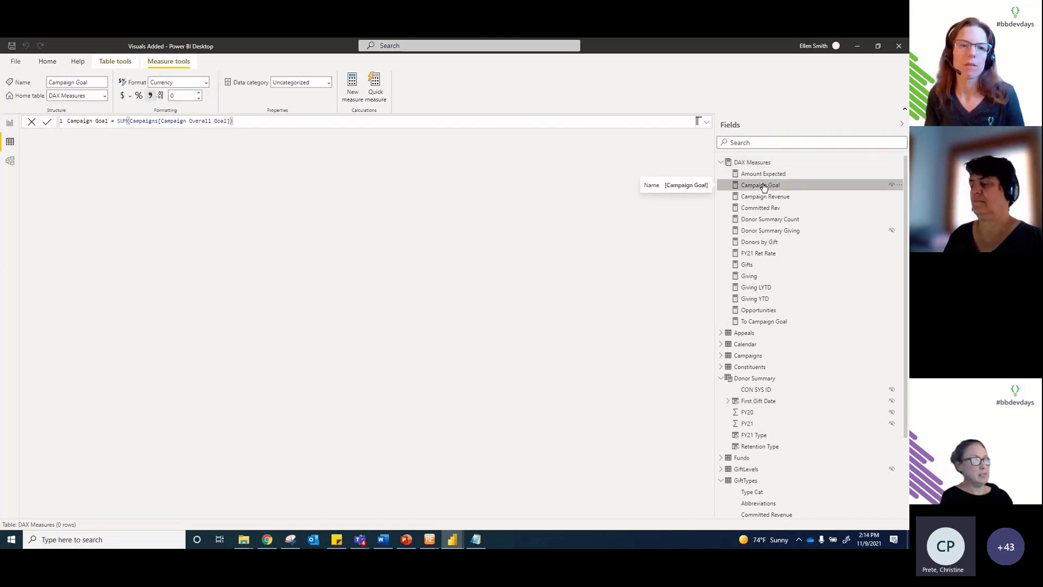
pyautogui.click(46, 63)
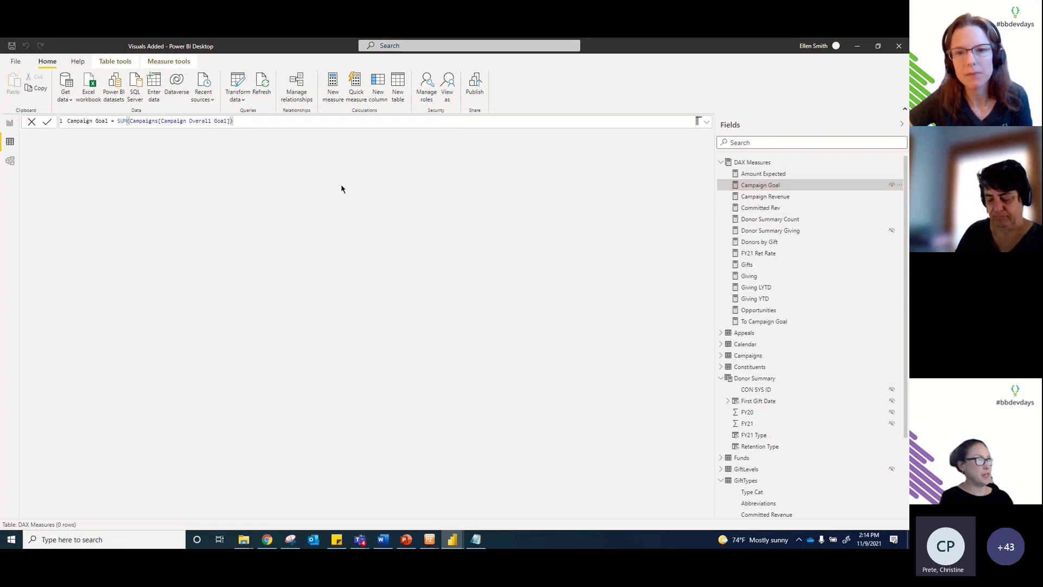
# Step: Create a Gift measure defined as COUNTROWS(Giving), after trying DISTINCTCOUNT first
pyautogui.click(333, 94)
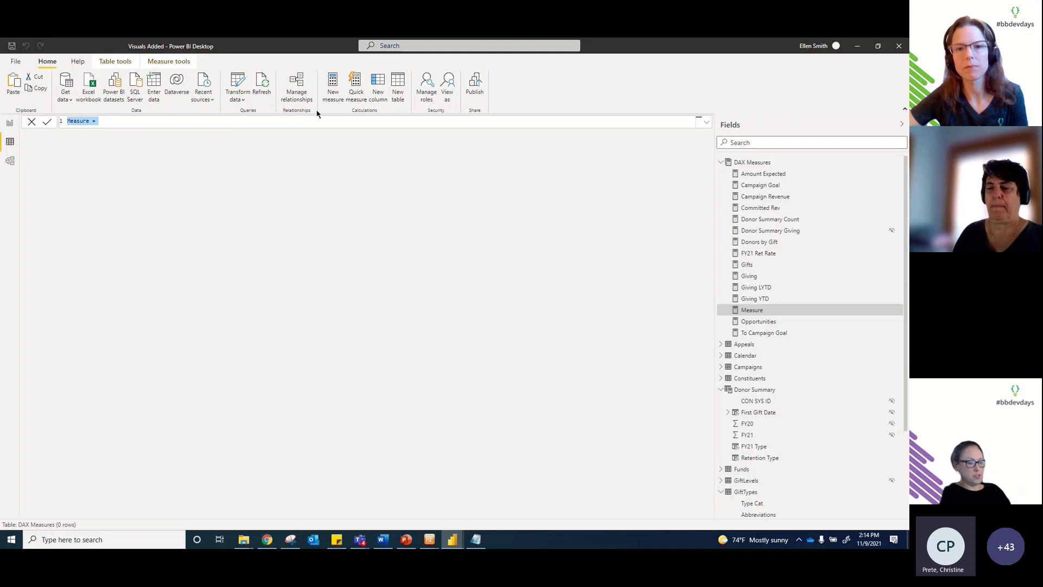
pyautogui.write('G')
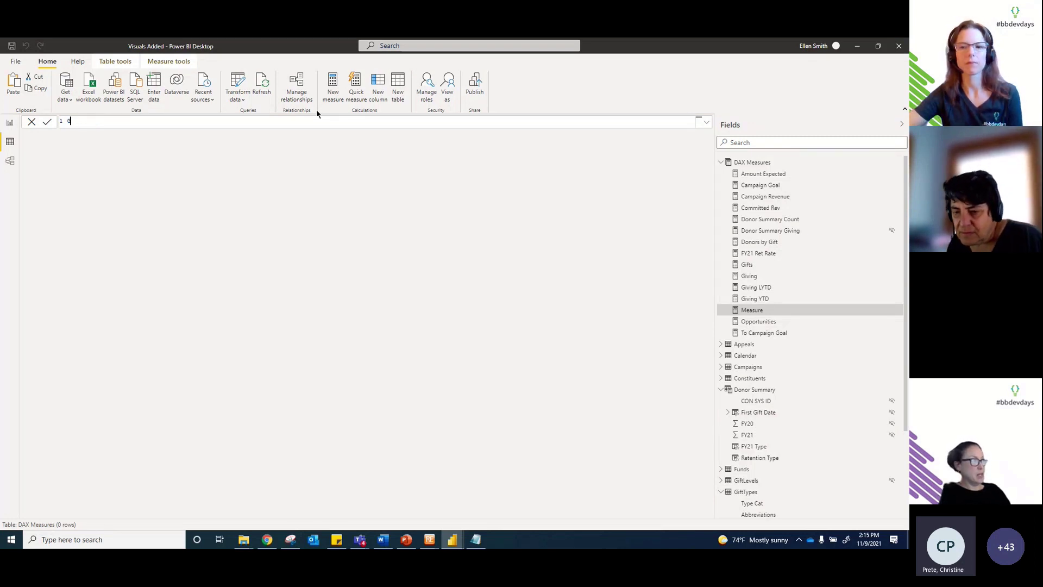
pyautogui.write('ift = ')
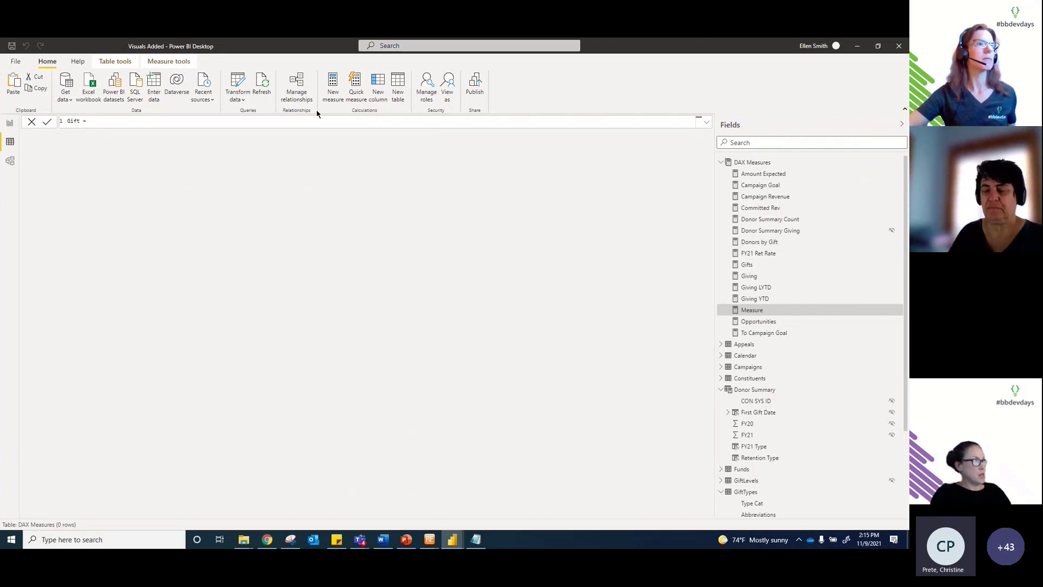
pyautogui.write('coun')
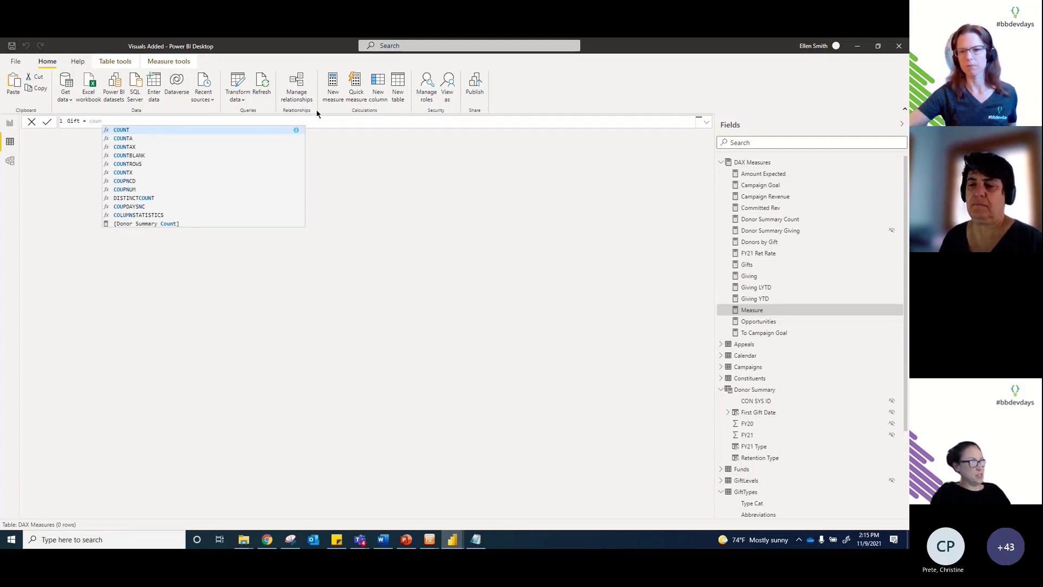
pyautogui.press('BackSpace')
pyautogui.press('BackSpace')
pyautogui.press('BackSpace')
pyautogui.press('BackSpace')
pyautogui.write('disc')
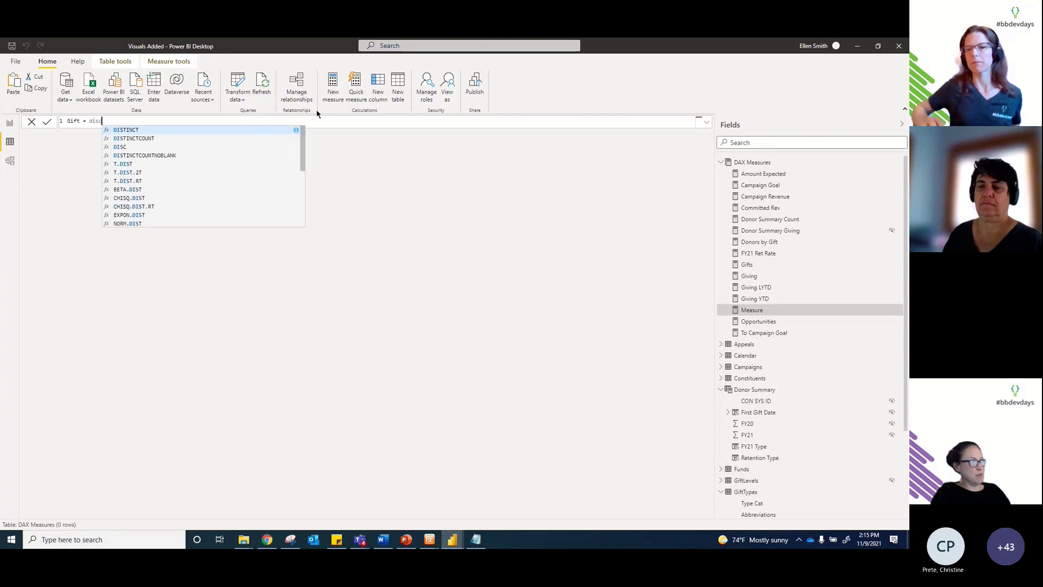
pyautogui.press('Down')
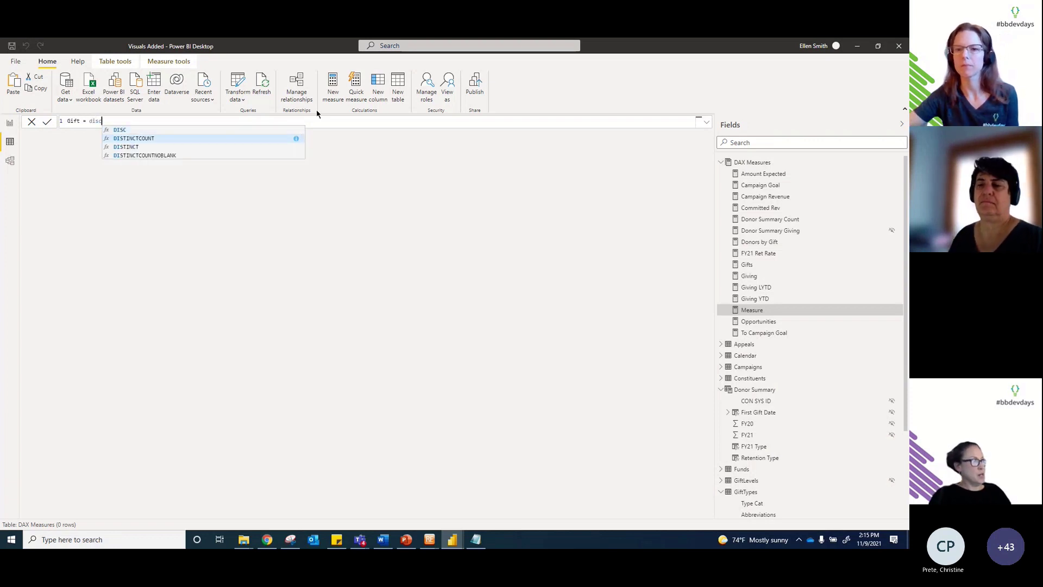
pyautogui.press('Tab')
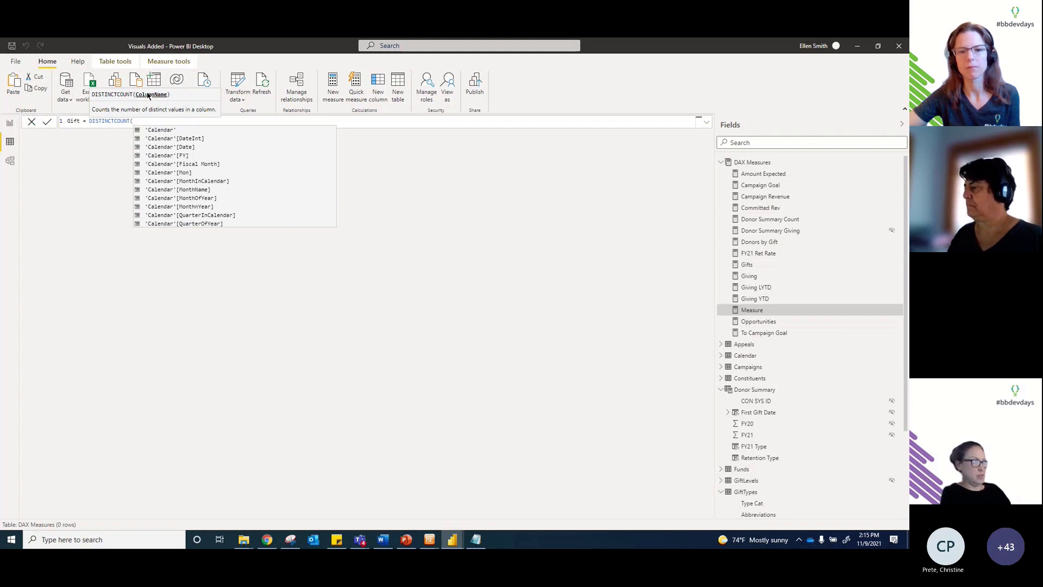
pyautogui.press('BackSpace')
pyautogui.press('BackSpace')
pyautogui.press('BackSpace')
pyautogui.press('BackSpace')
pyautogui.press('BackSpace')
pyautogui.press('BackSpace')
pyautogui.press('BackSpace')
pyautogui.press('BackSpace')
pyautogui.press('BackSpace')
pyautogui.press('BackSpace')
pyautogui.press('BackSpace')
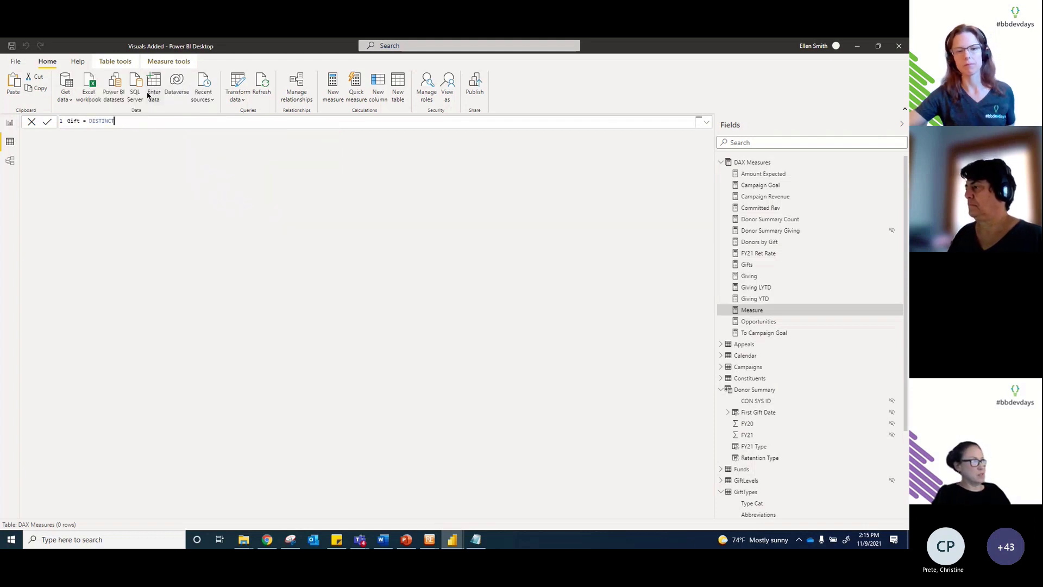
pyautogui.write('COUNTROWS(')
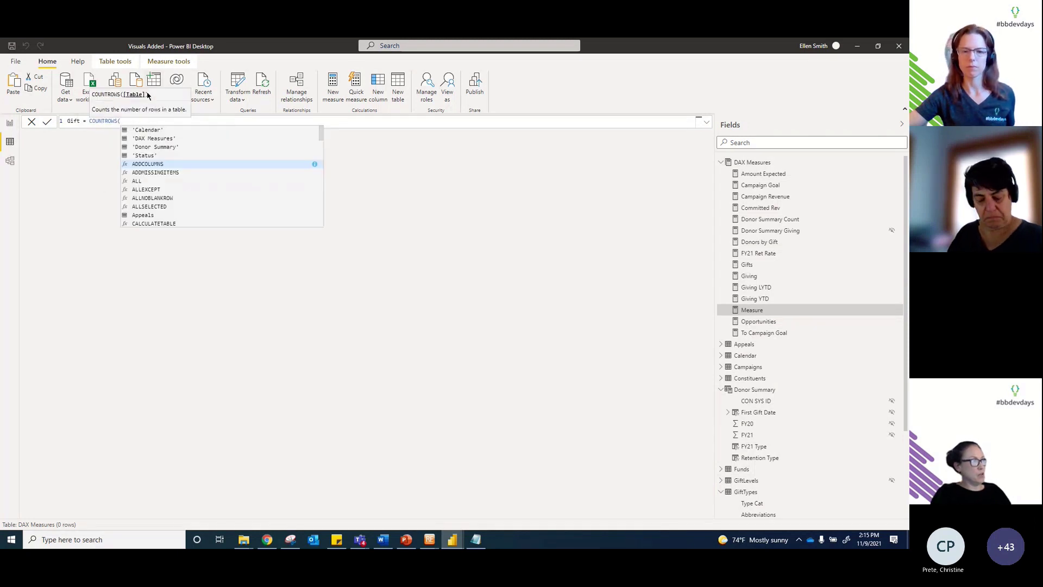
pyautogui.write('Giving')
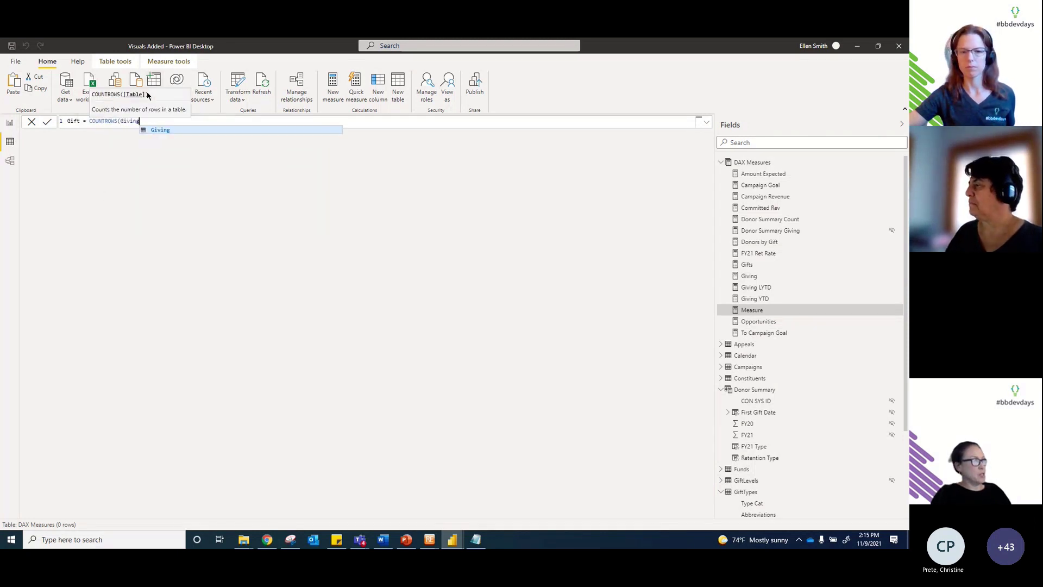
pyautogui.write(')')
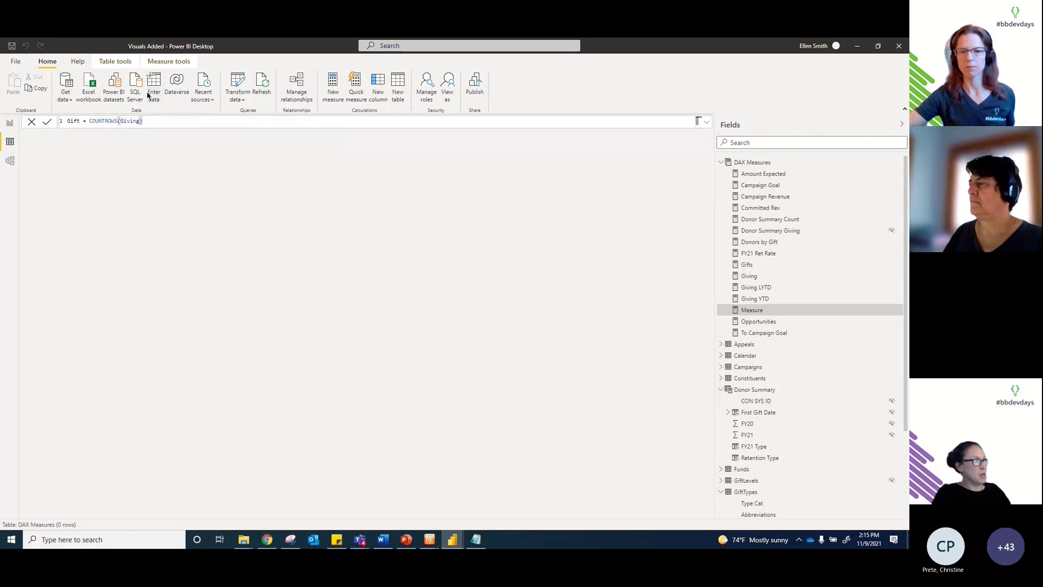
pyautogui.press('Return')
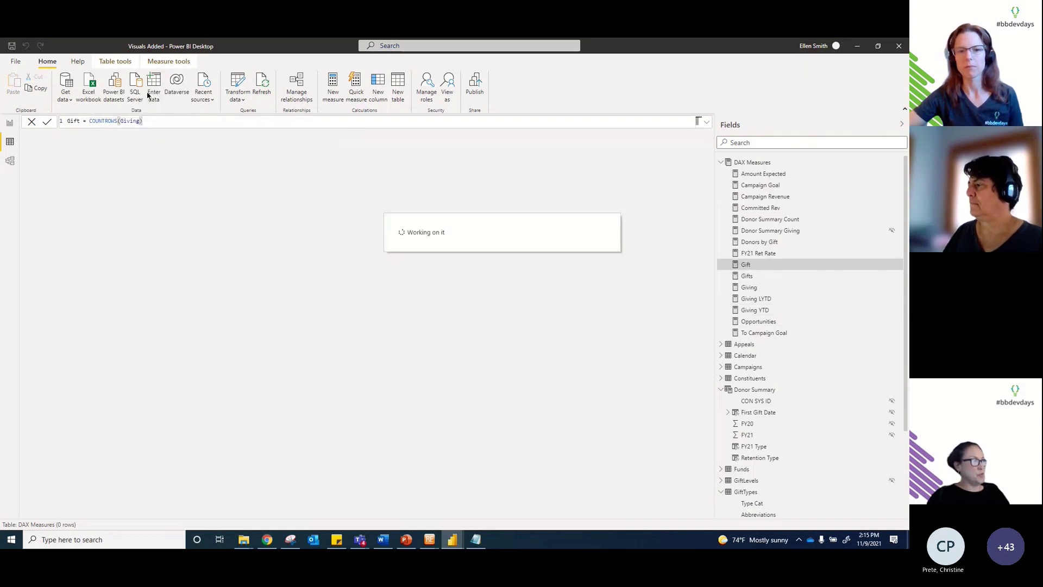
pyautogui.click(178, 62)
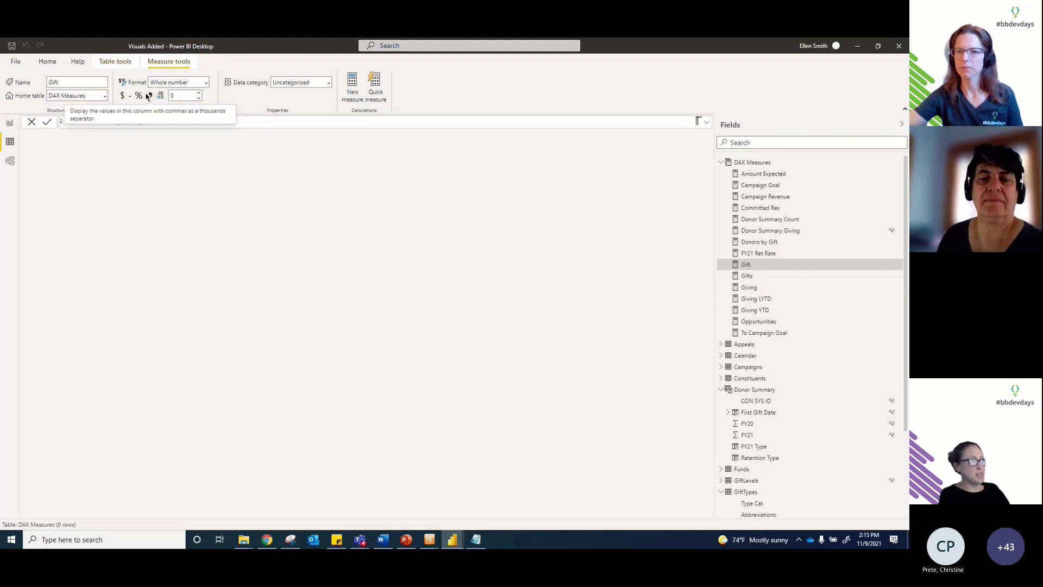
# Step: Add thousands separators to Gift, then check the Giving measure's formula, Currency format and DAX Measures home table
pyautogui.click(152, 96)
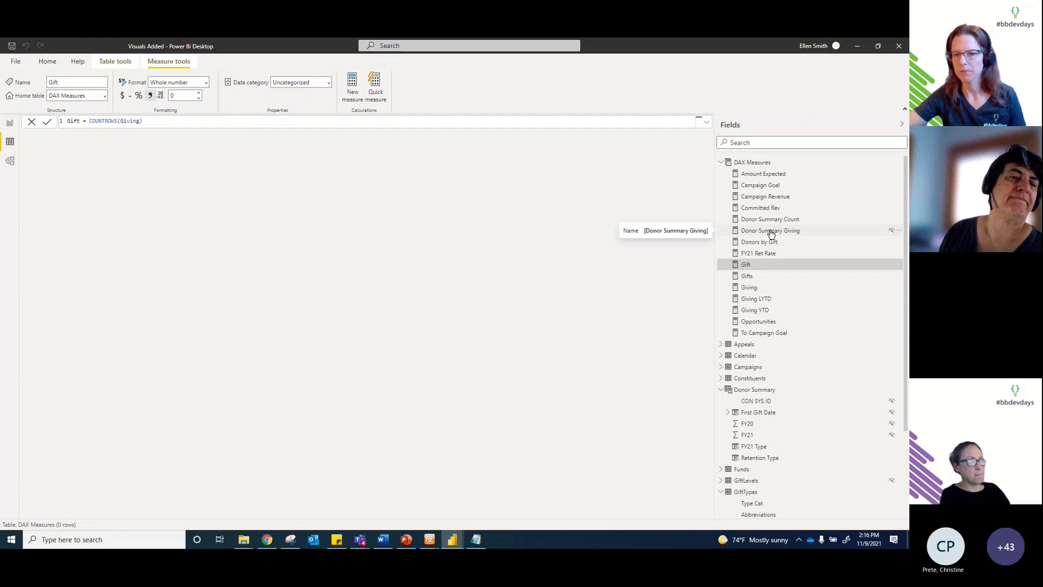
pyautogui.click(755, 292)
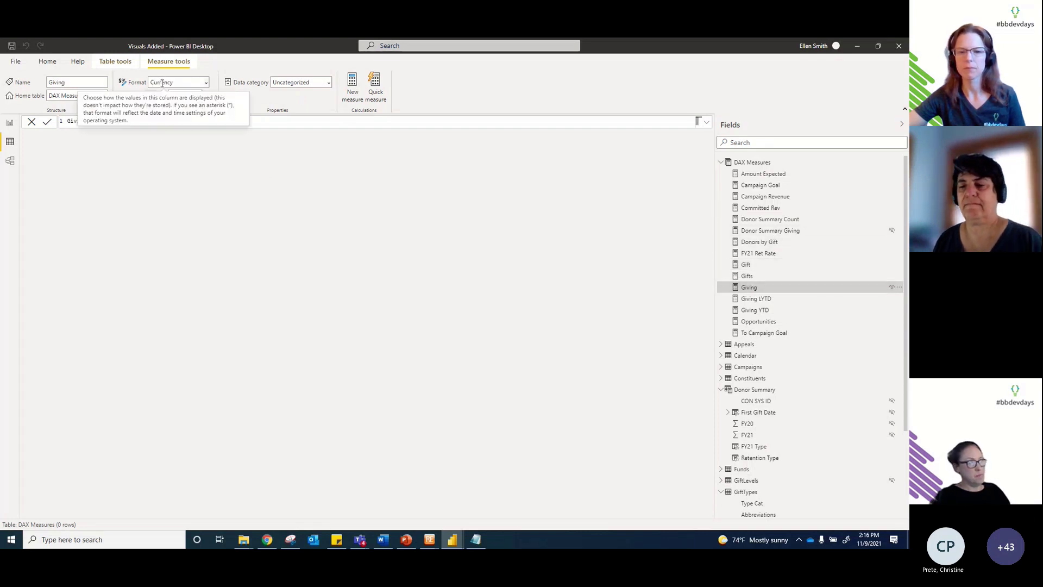
pyautogui.click(206, 82)
pyautogui.click(207, 82)
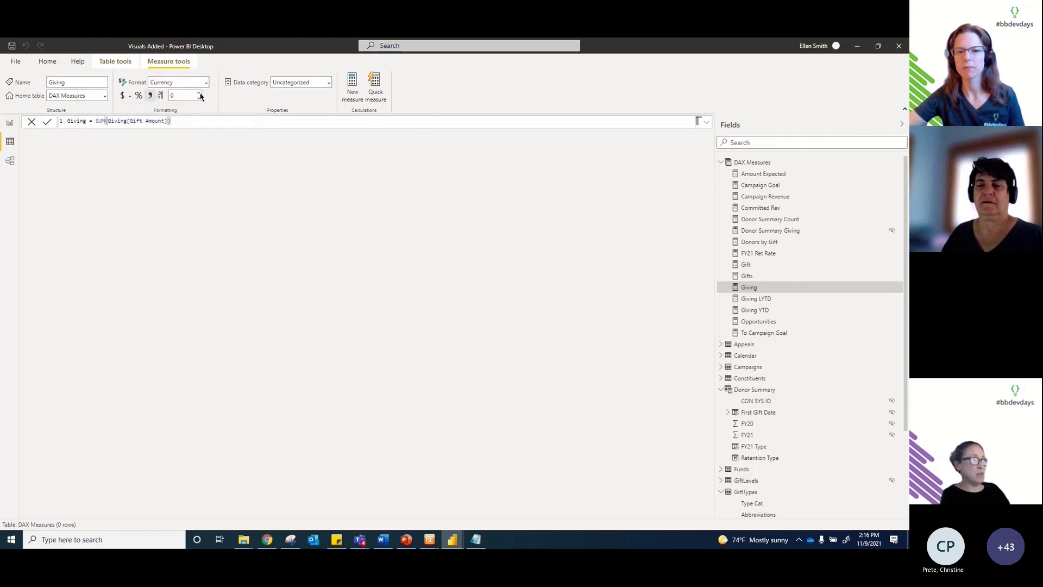
pyautogui.click(201, 96)
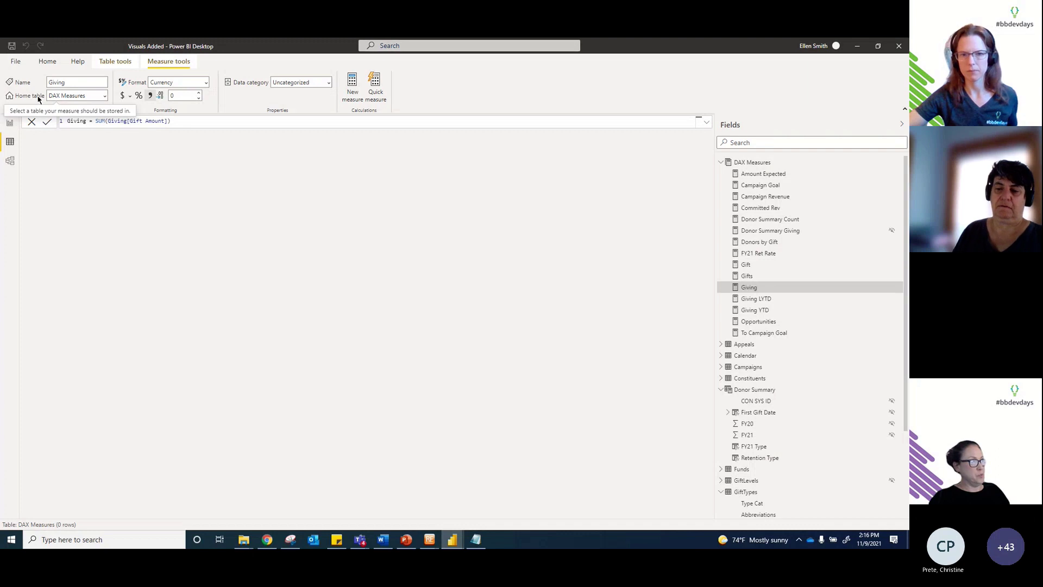
pyautogui.click(105, 96)
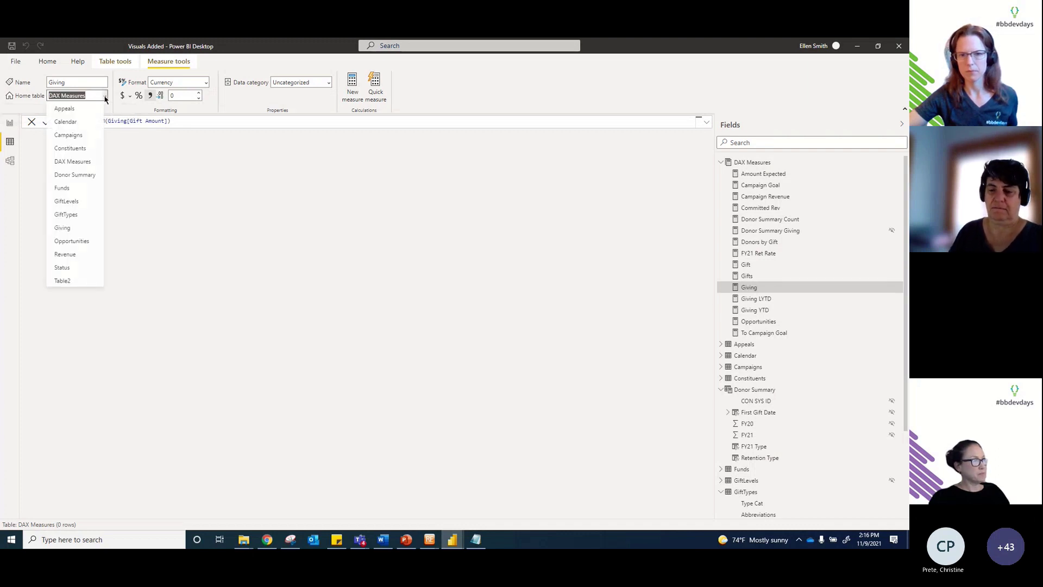
pyautogui.click(105, 96)
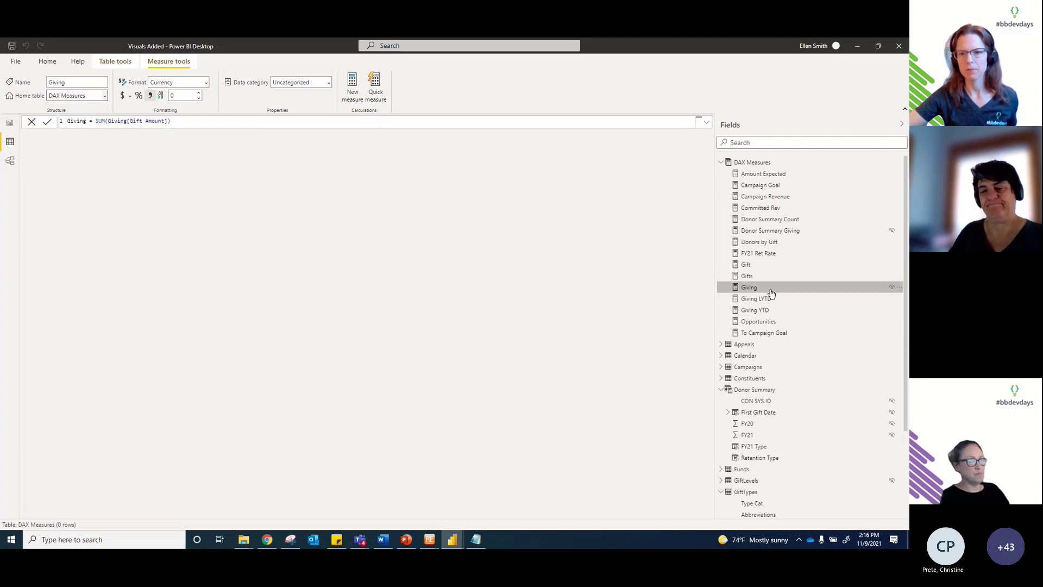
# Step: Review the FY21 Ret Rate, Giving LYTD and Giving YTD definitions, then return to the report
pyautogui.click(756, 254)
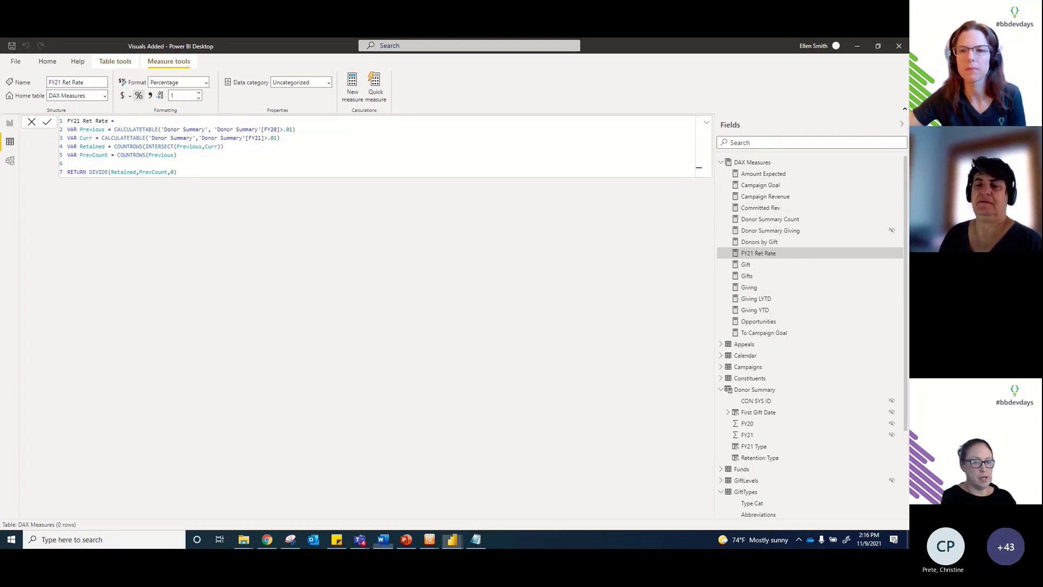
pyautogui.hotkey('alt', 'Tab')
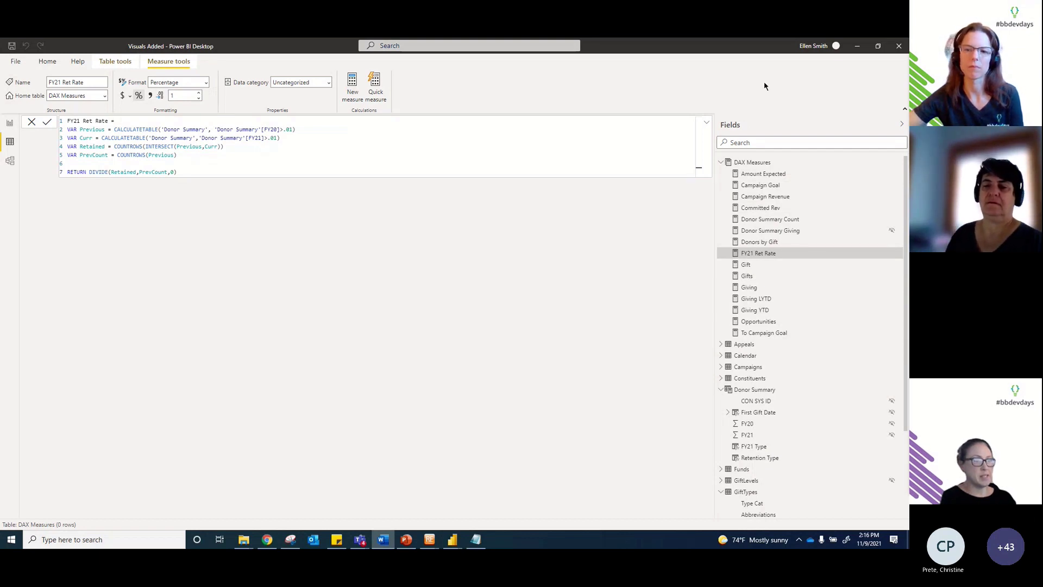
pyautogui.click(753, 299)
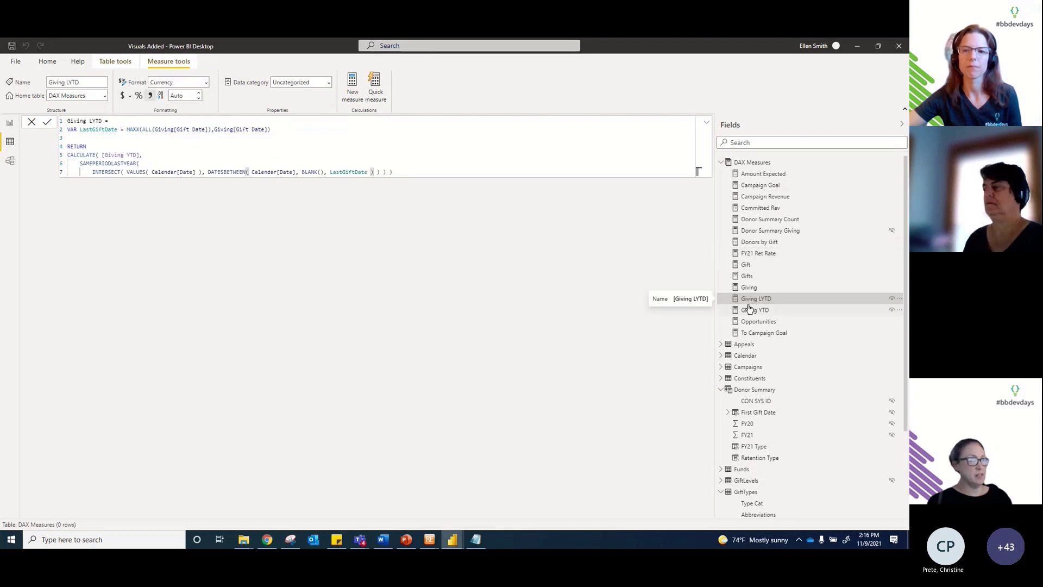
pyautogui.click(751, 309)
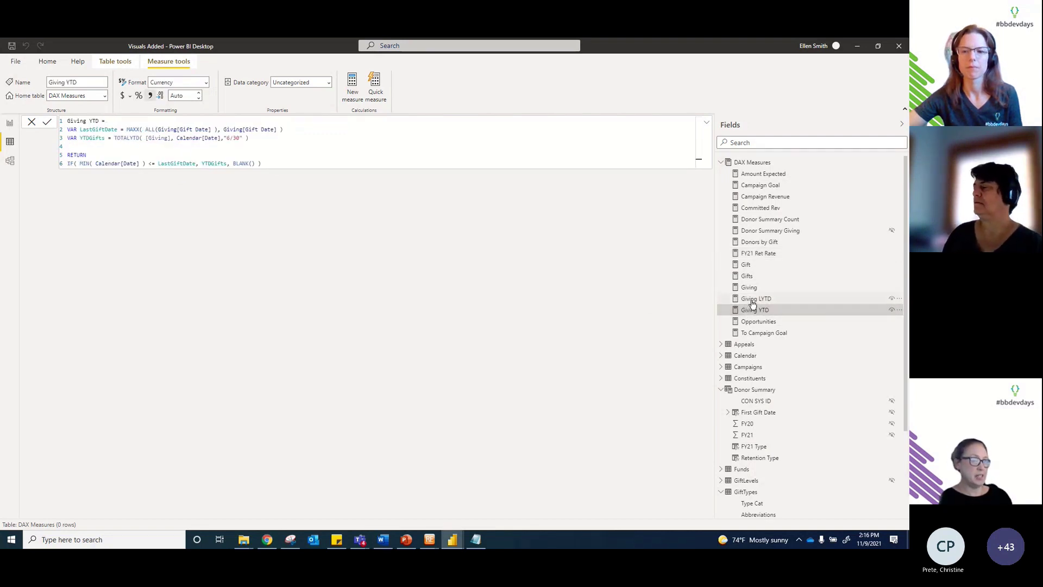
pyautogui.click(10, 125)
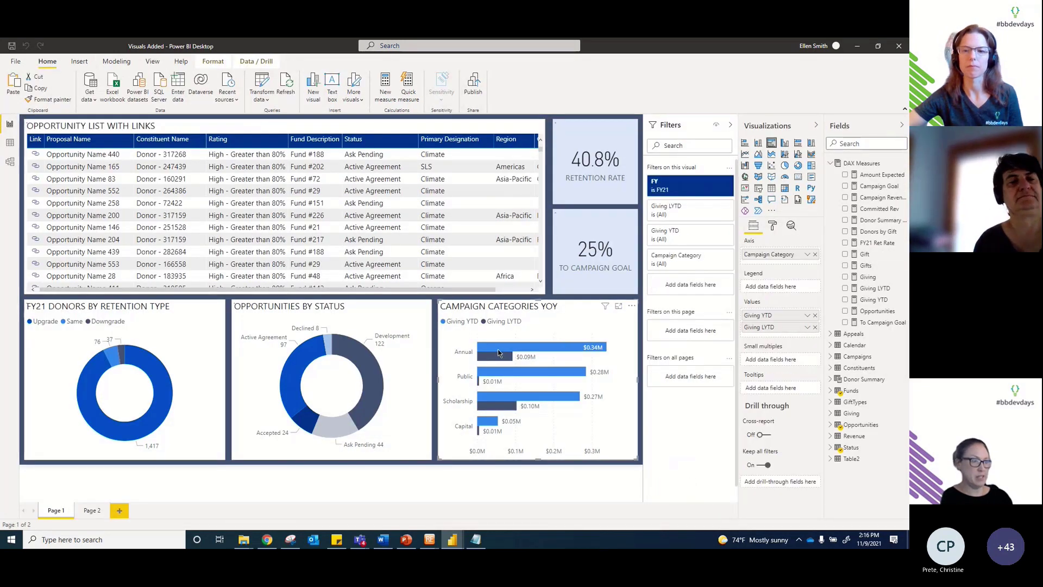
# Step: Check the FY filter's selected years, then show the Giving LYTD formula using SAMEPERIODLASTYEAR
pyautogui.click(683, 190)
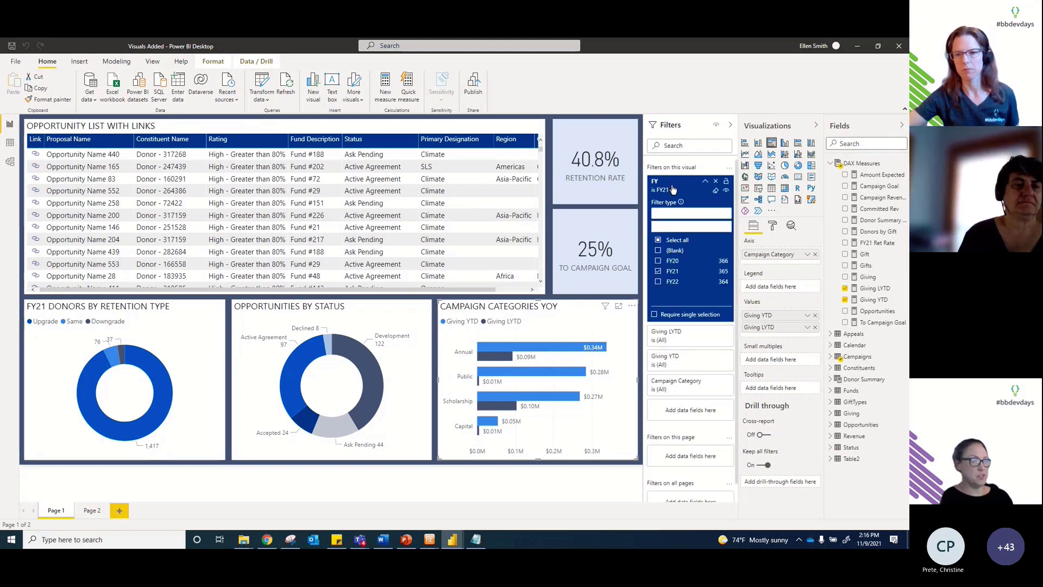
pyautogui.click(674, 189)
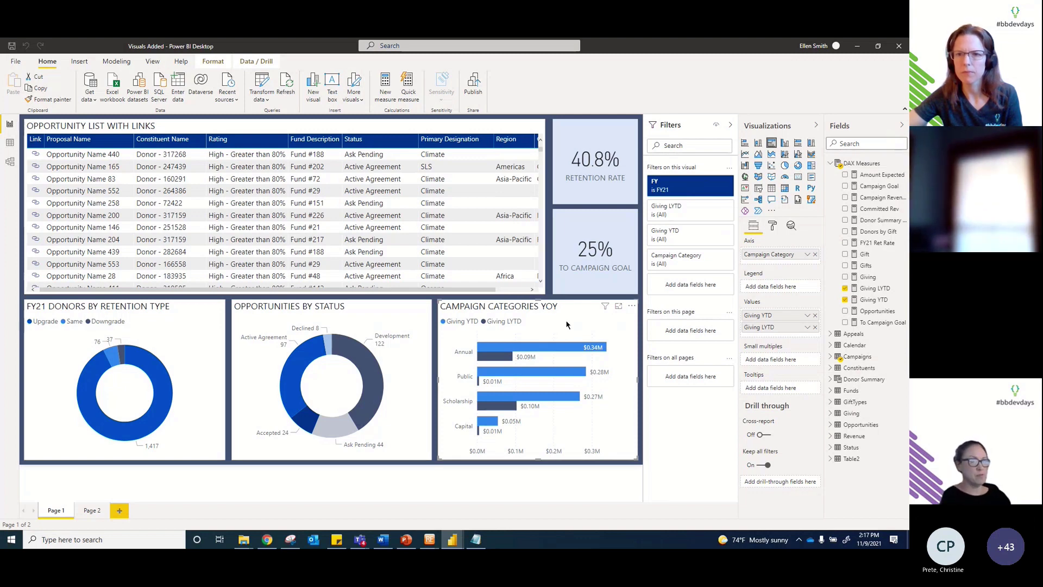
pyautogui.click(866, 289)
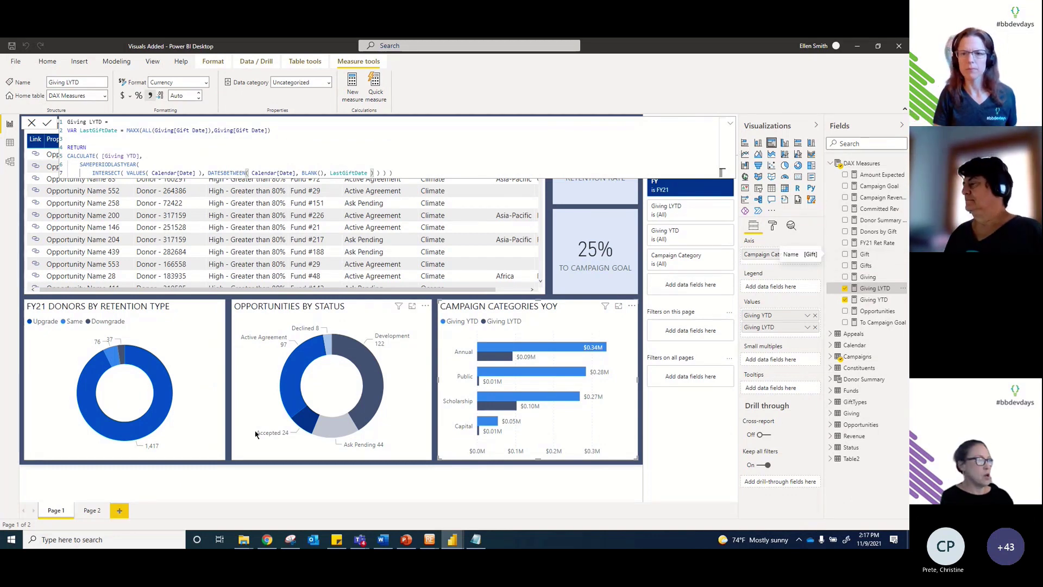
# Step: Open the *123 Testing 123 opportunity in Raiser's Edge NXT and select its URL to inspect the record number
pyautogui.moveTo(451, 540)
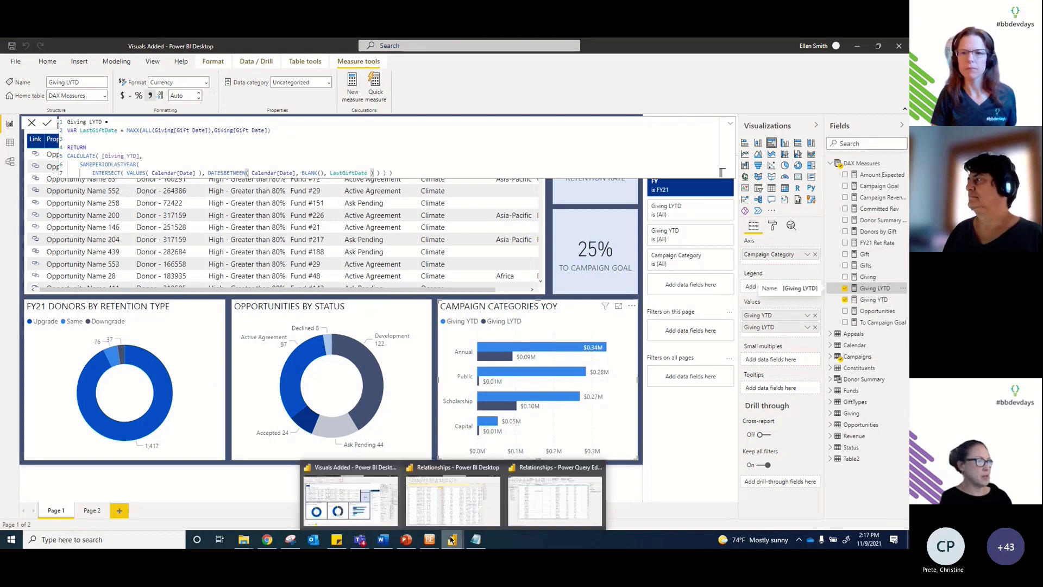
pyautogui.click(267, 540)
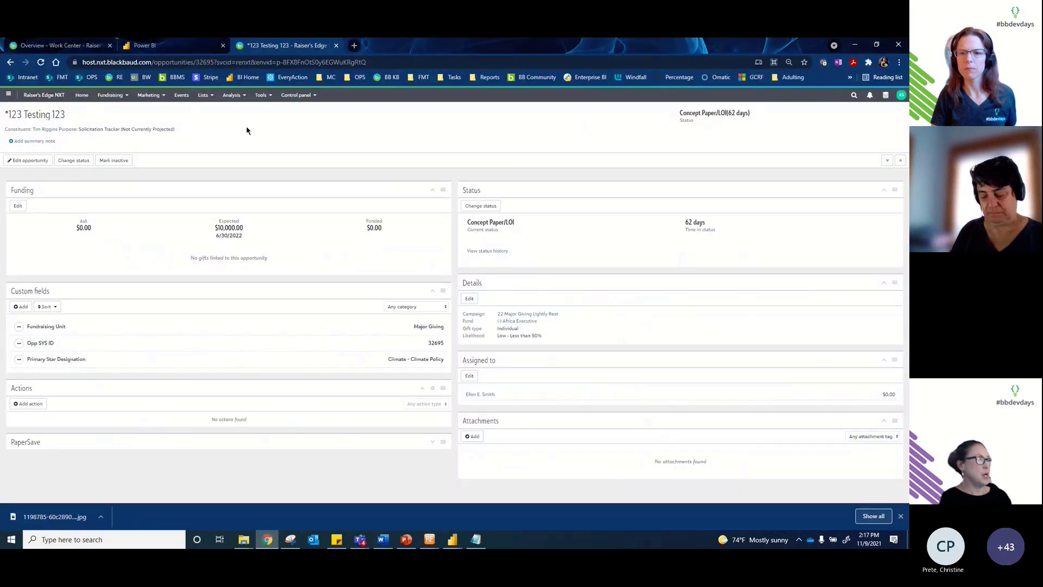
pyautogui.click(207, 63)
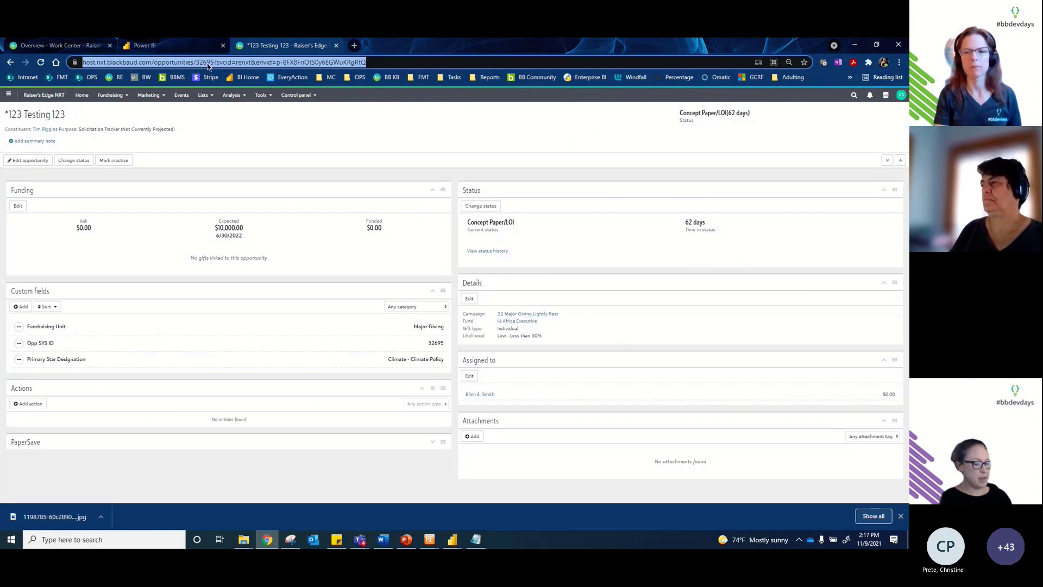
pyautogui.click(207, 63)
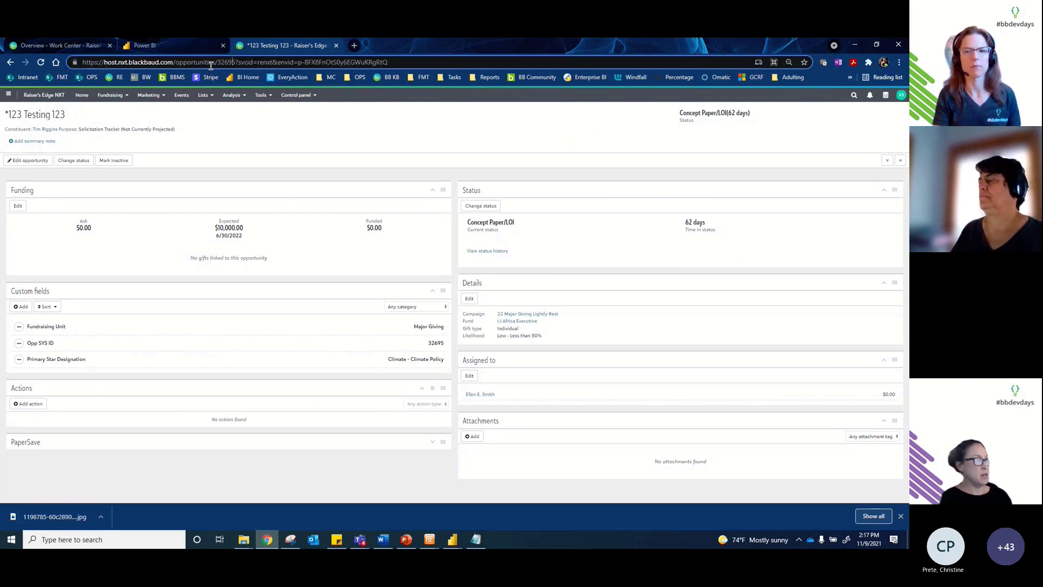
pyautogui.tripleClick(211, 65)
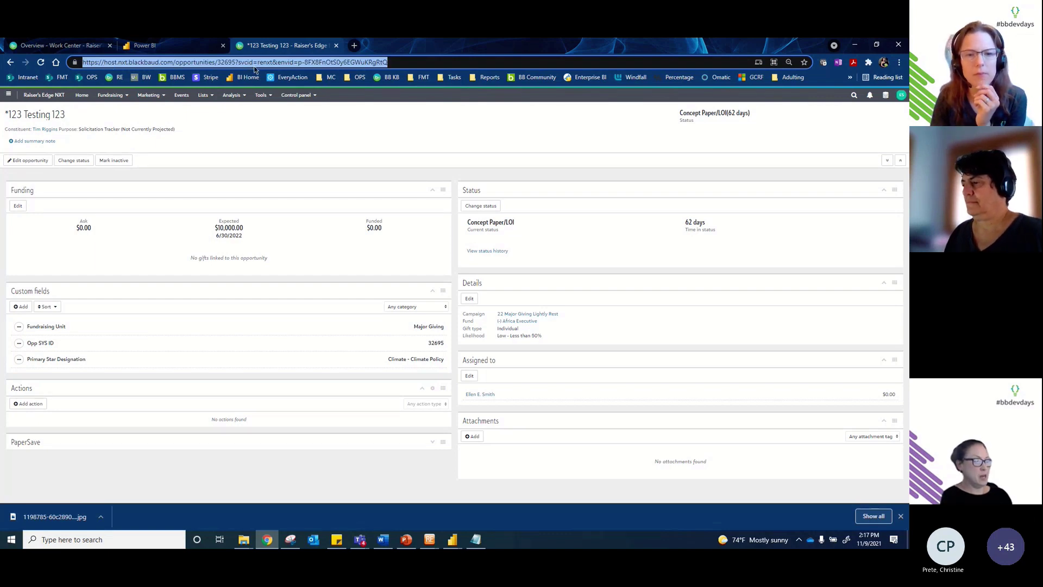
pyautogui.click(452, 539)
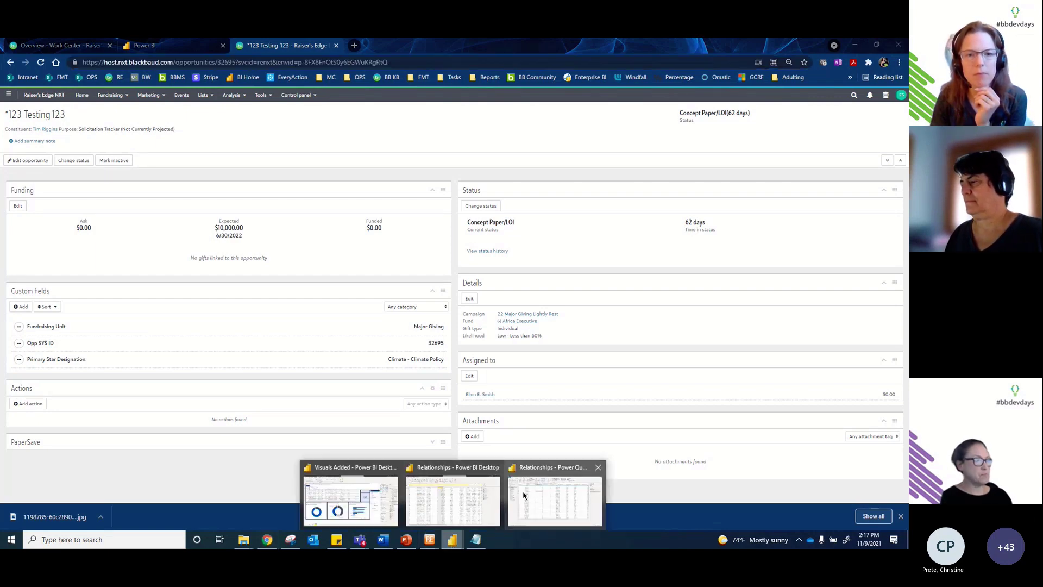
# Step: Bring the Relationships Power BI file forward, showing the 342-row Opportunities table
pyautogui.click(514, 495)
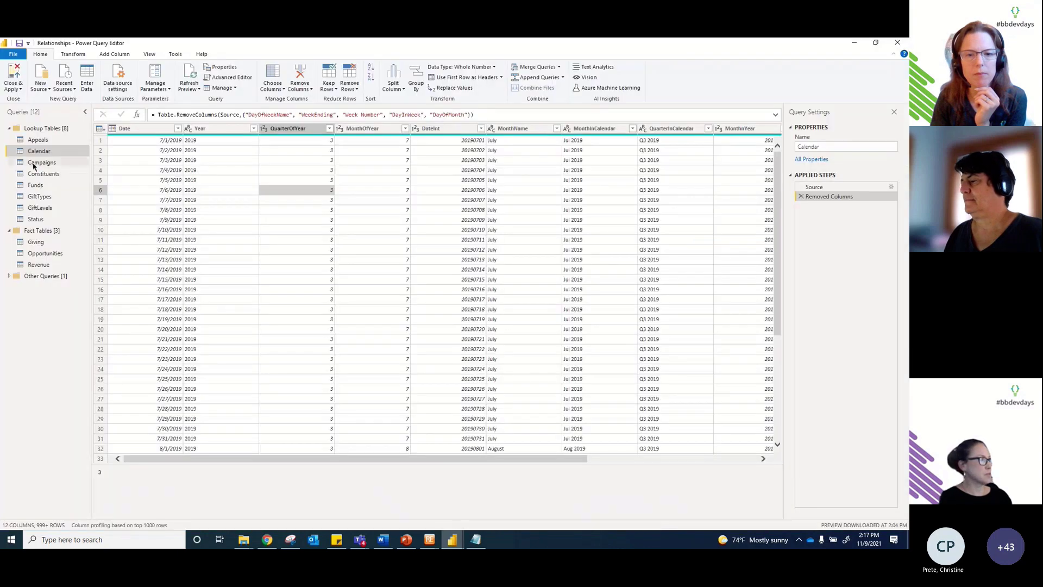
pyautogui.click(451, 538)
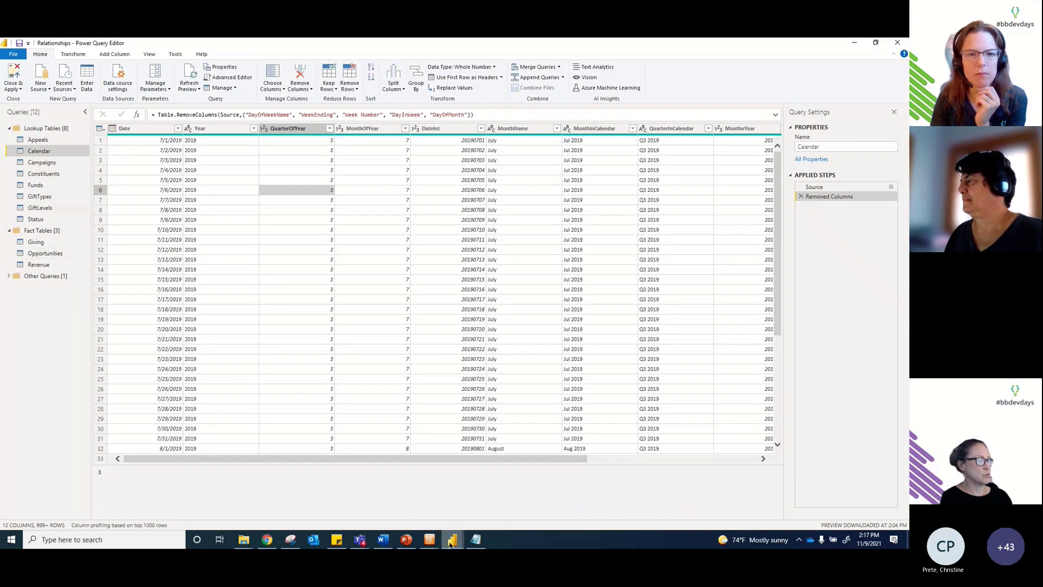
pyautogui.click(435, 501)
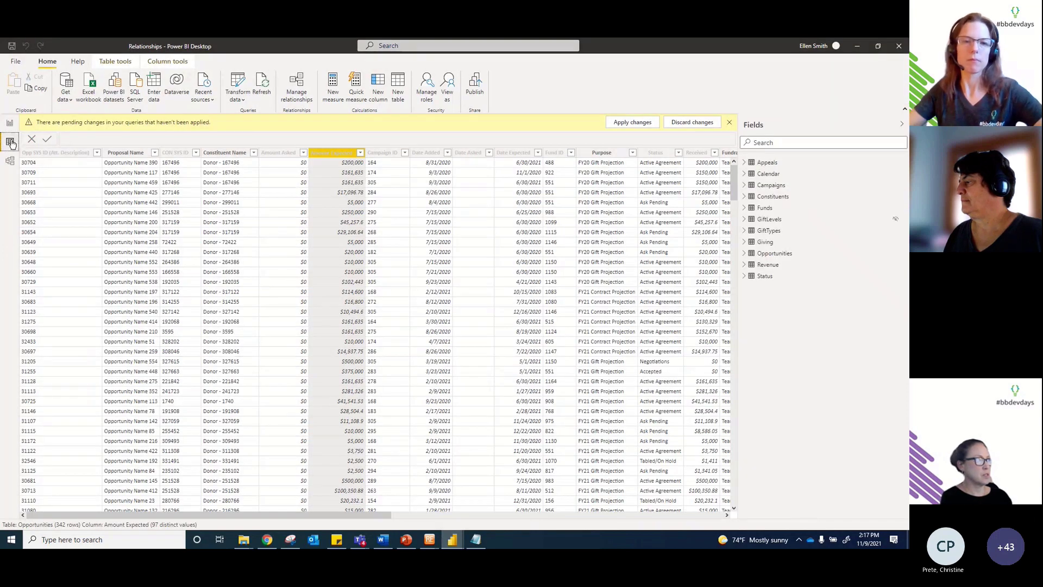
# Step: Edit the Opportunities Link formula with an '&' before Opp SYS ID and categorise Link as Web URL
pyautogui.click(772, 254)
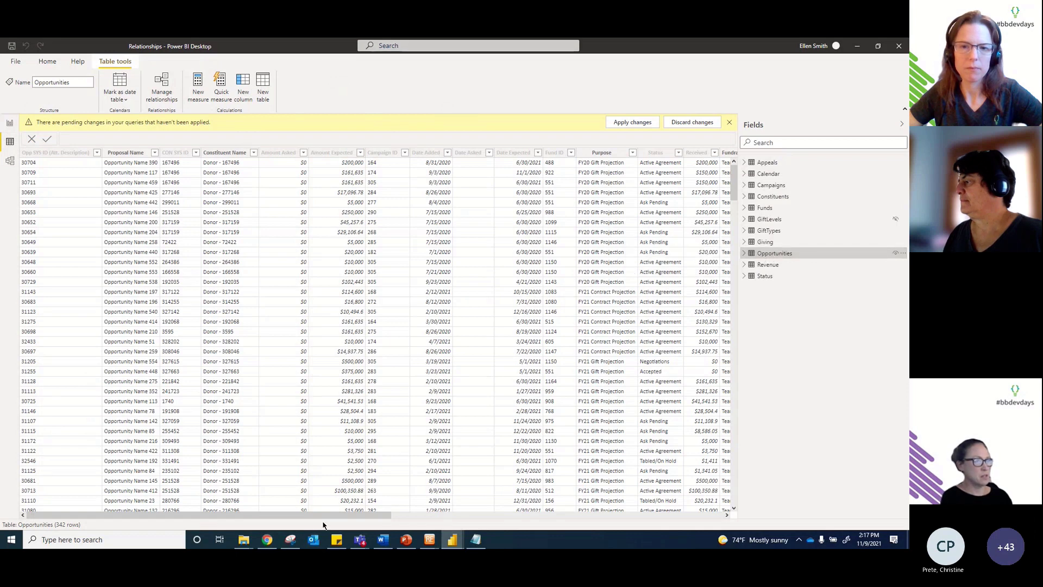
pyautogui.moveTo(322, 514); pyautogui.dragTo(655, 515)
pyautogui.click(565, 154)
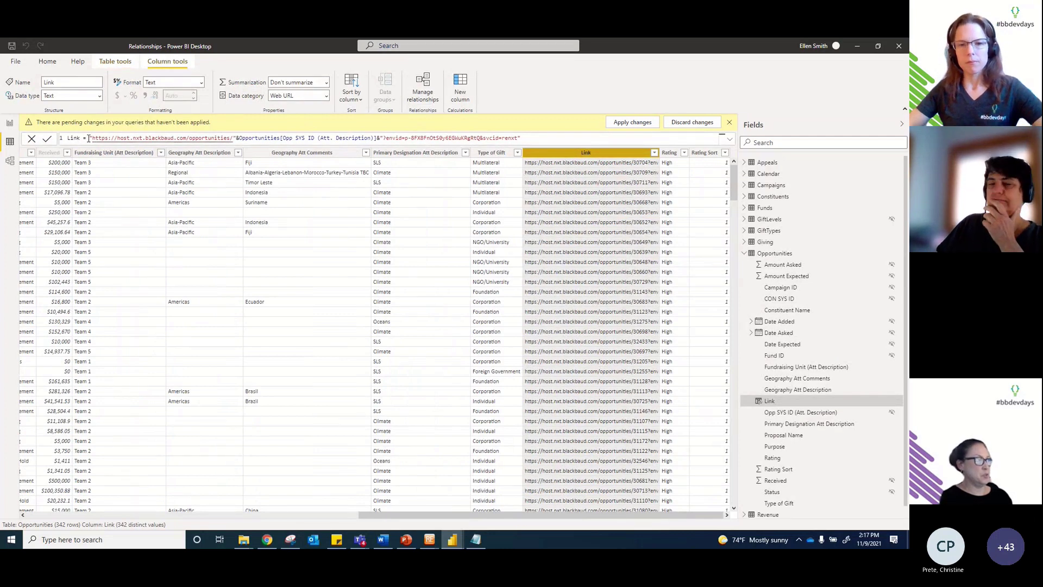
pyautogui.click(238, 140)
pyautogui.write('&')
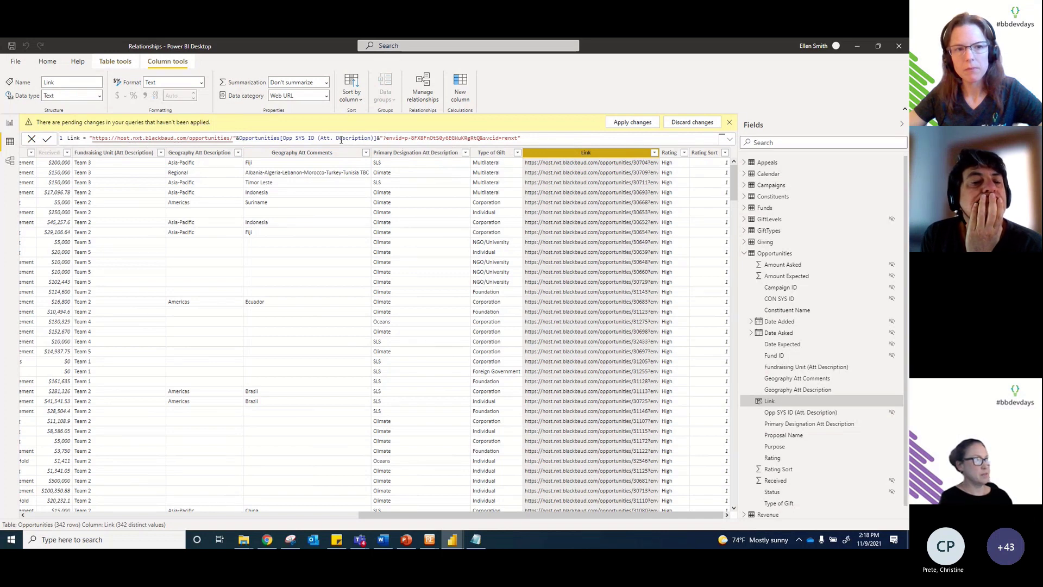
pyautogui.moveTo(463, 514); pyautogui.dragTo(127, 515)
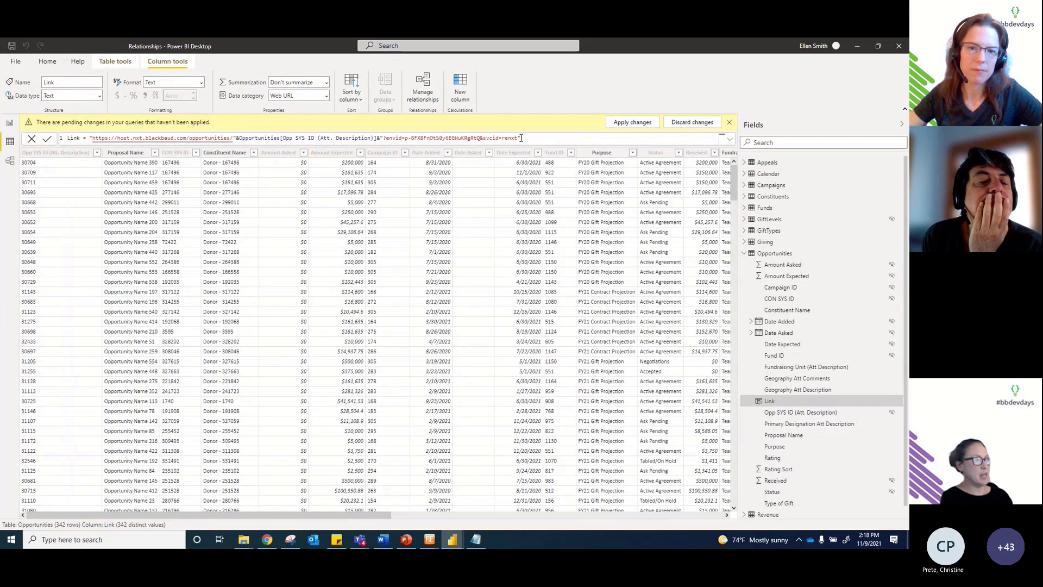
pyautogui.click(534, 513)
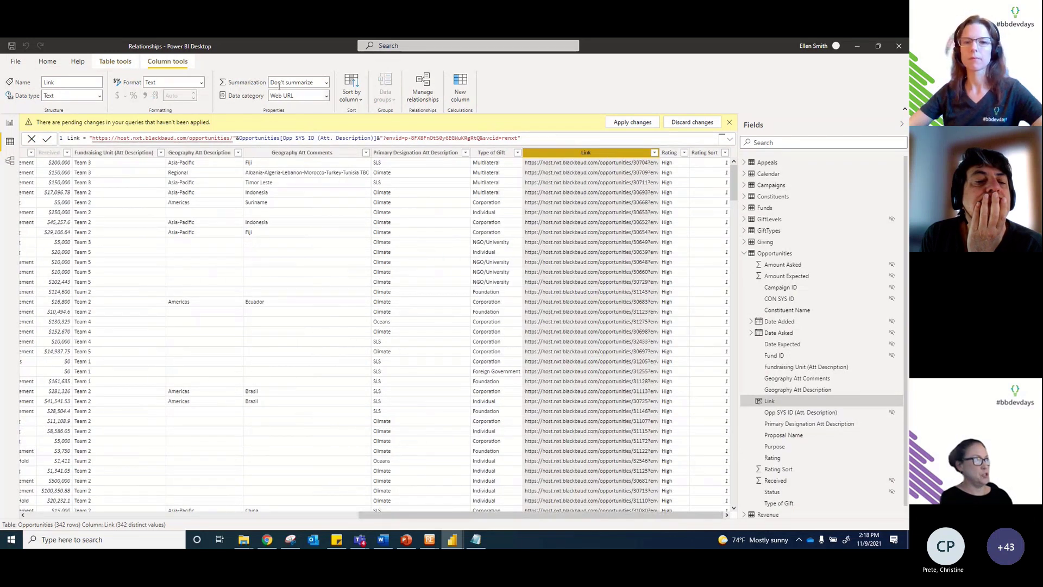
pyautogui.click(327, 96)
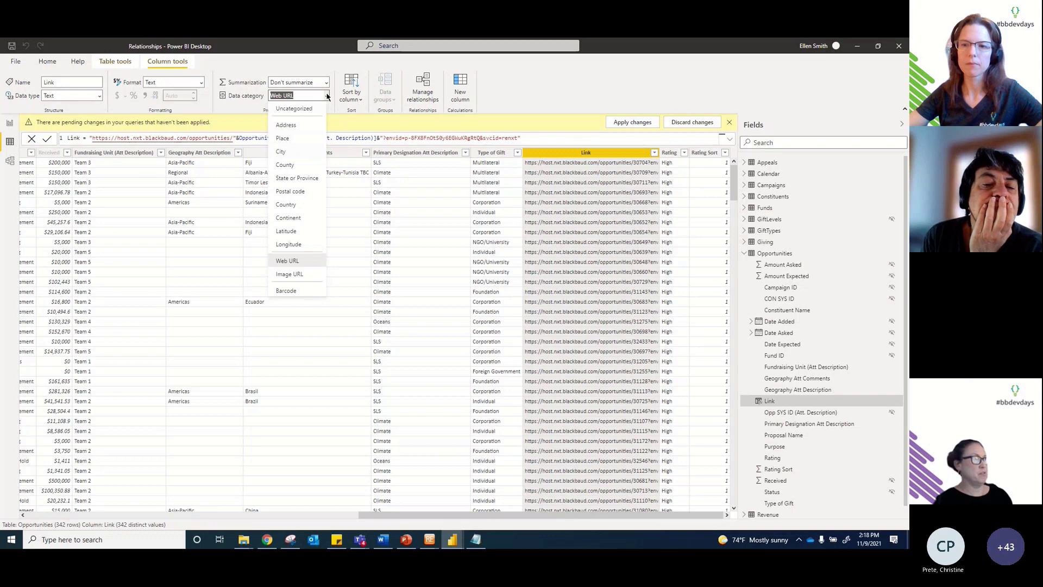
pyautogui.click(296, 262)
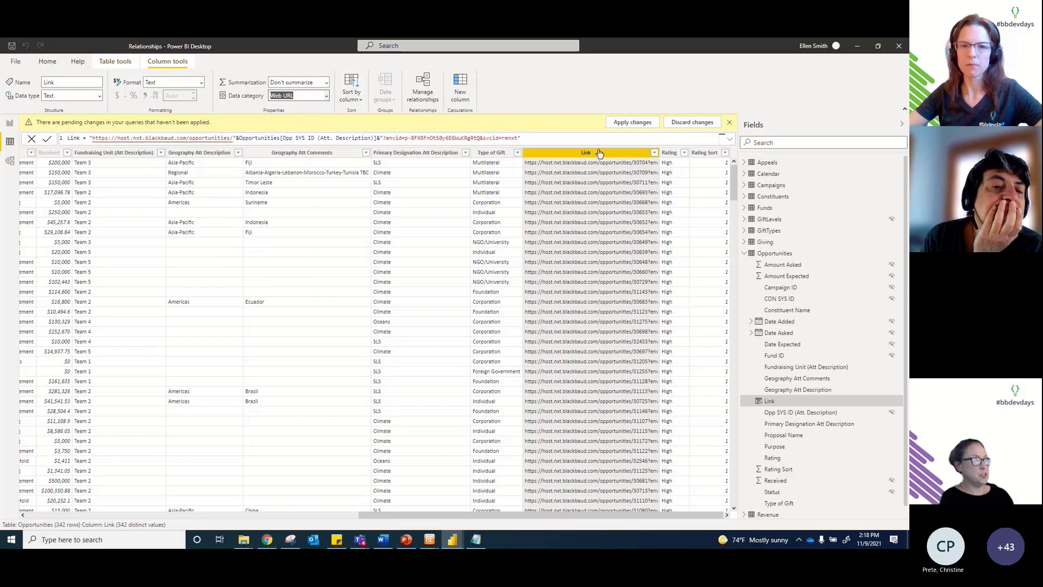
# Step: On a new Page 3, build an enlarged table with Link and Constituent Name
pyautogui.click(10, 125)
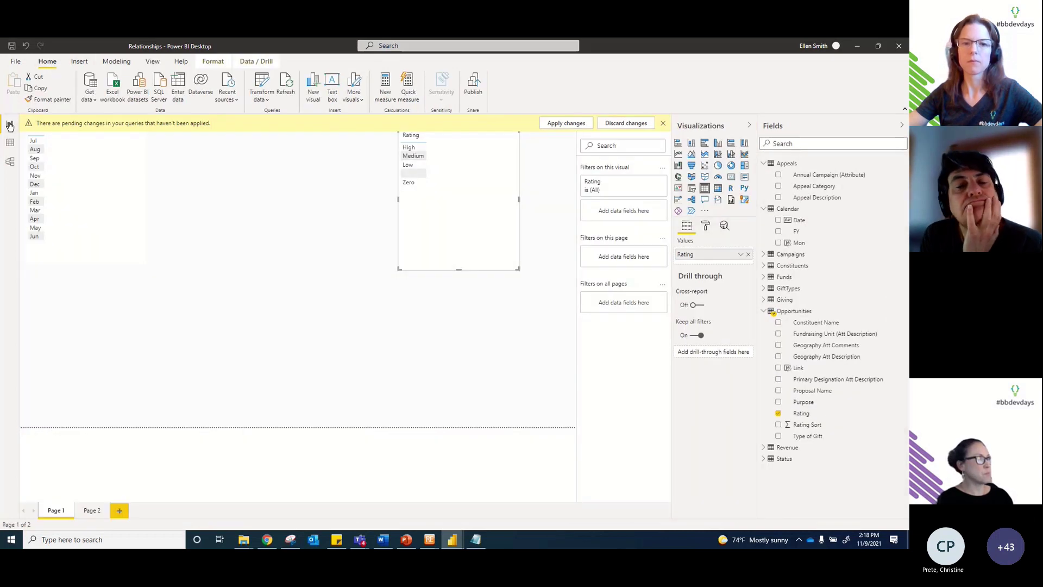
pyautogui.click(119, 510)
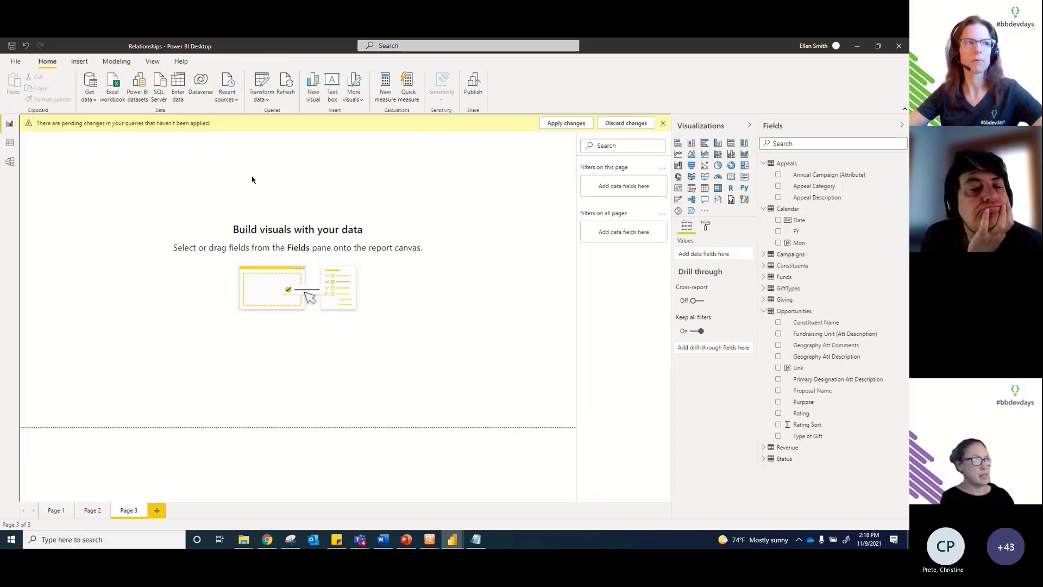
pyautogui.click(780, 368)
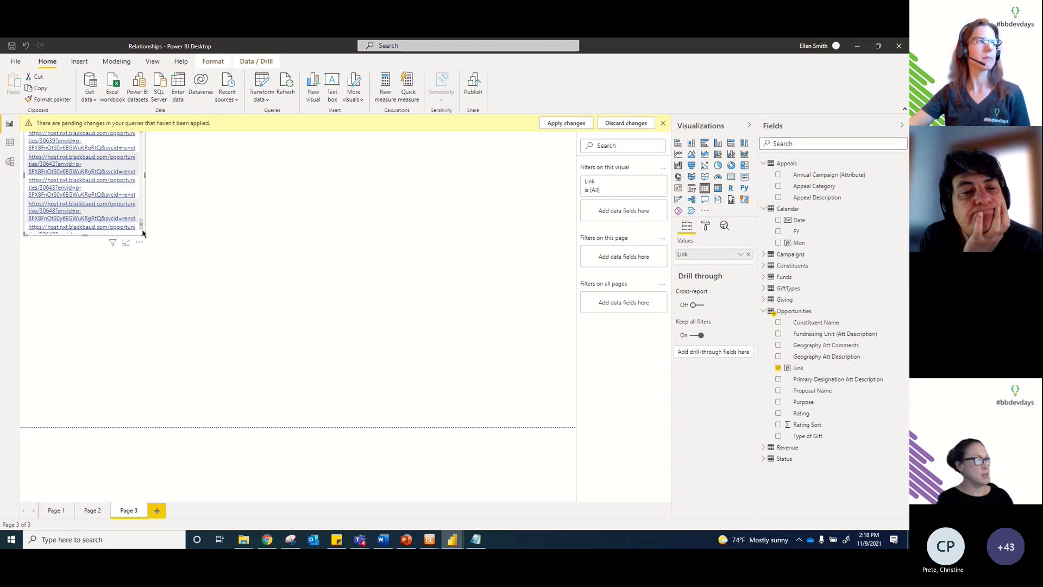
pyautogui.moveTo(142, 234); pyautogui.dragTo(562, 361)
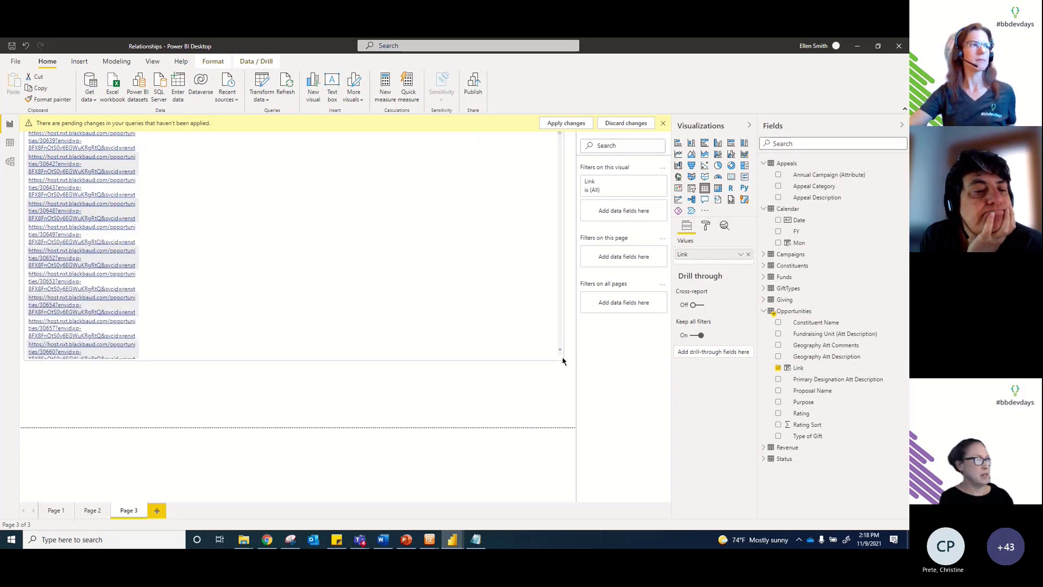
pyautogui.click(780, 323)
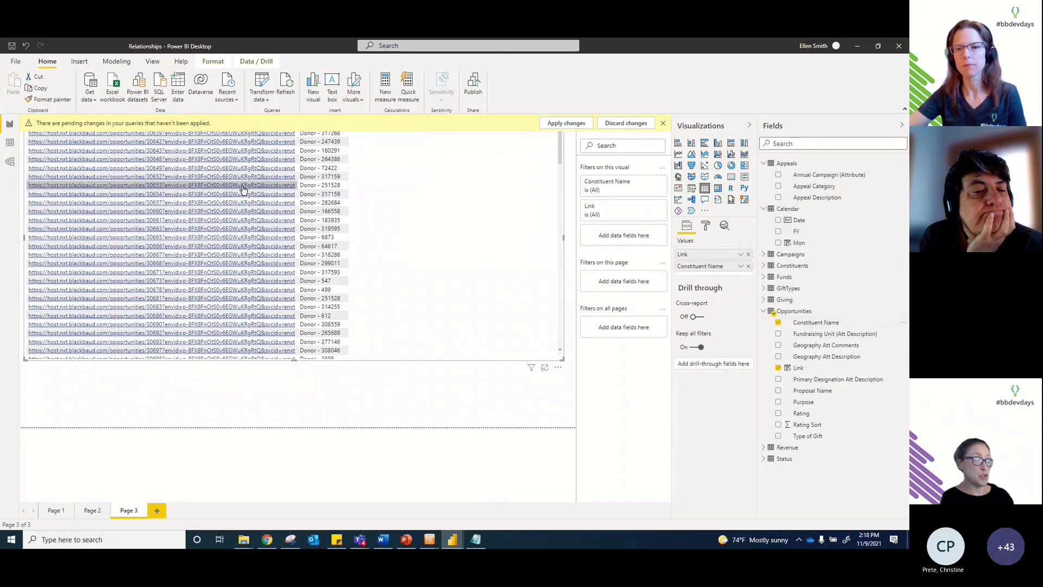
# Step: Turn on the table's Values URL icon option, then return to the Opportunities data view
pyautogui.click(708, 226)
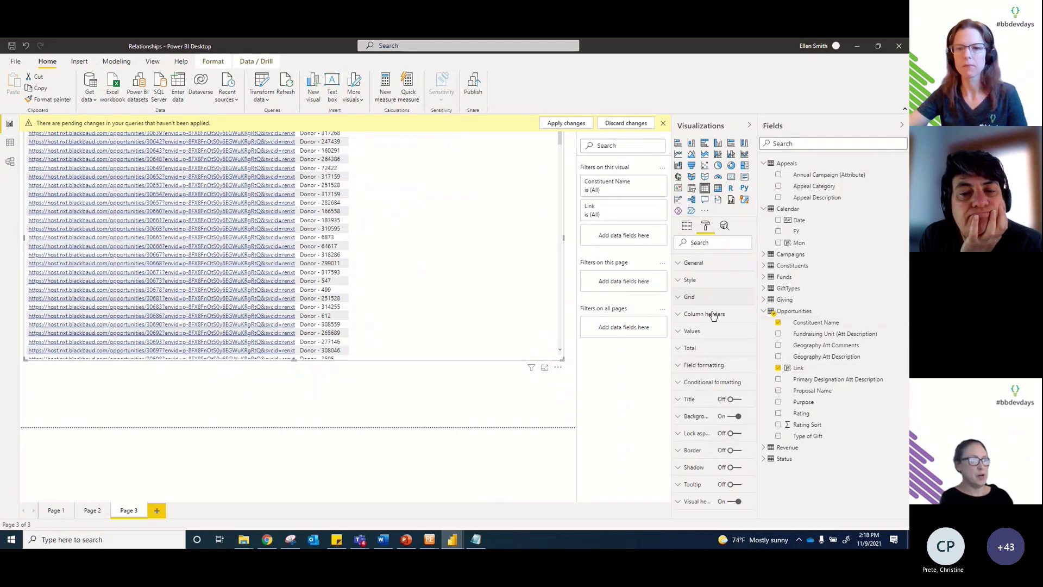
pyautogui.click(716, 332)
pyautogui.scroll(-5, 716, 329)
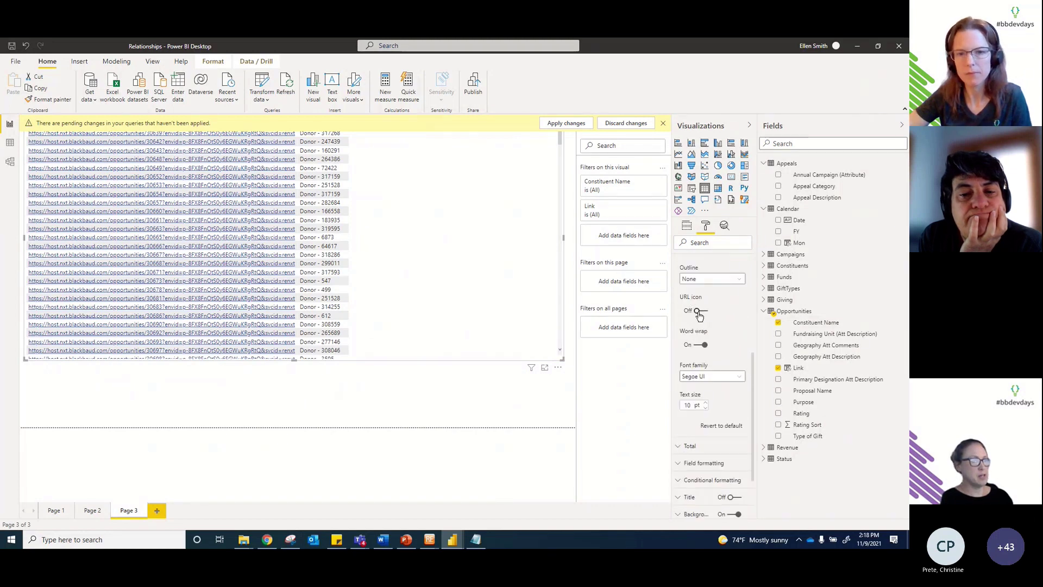
pyautogui.click(699, 311)
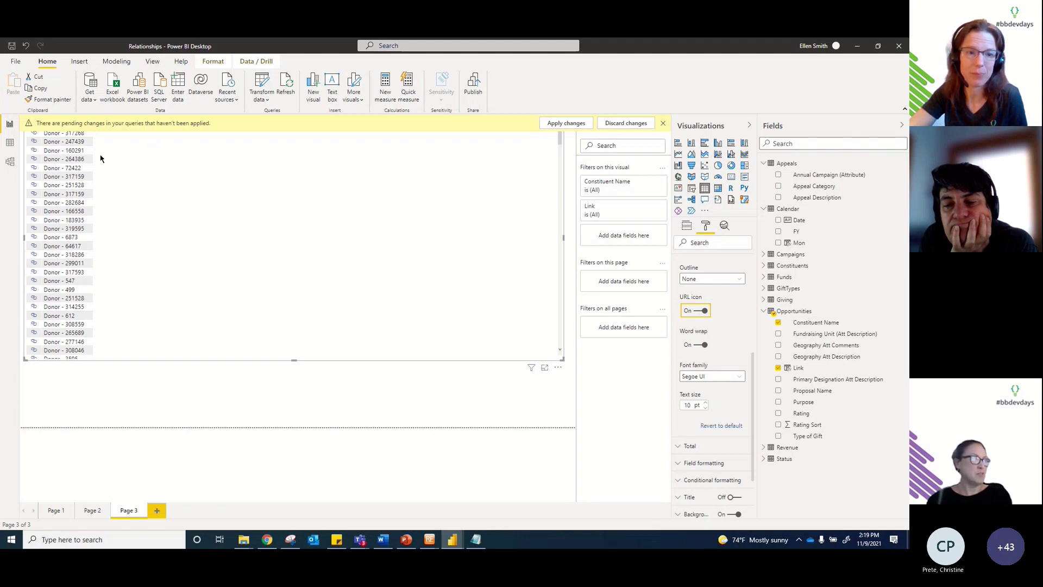
pyautogui.click(11, 146)
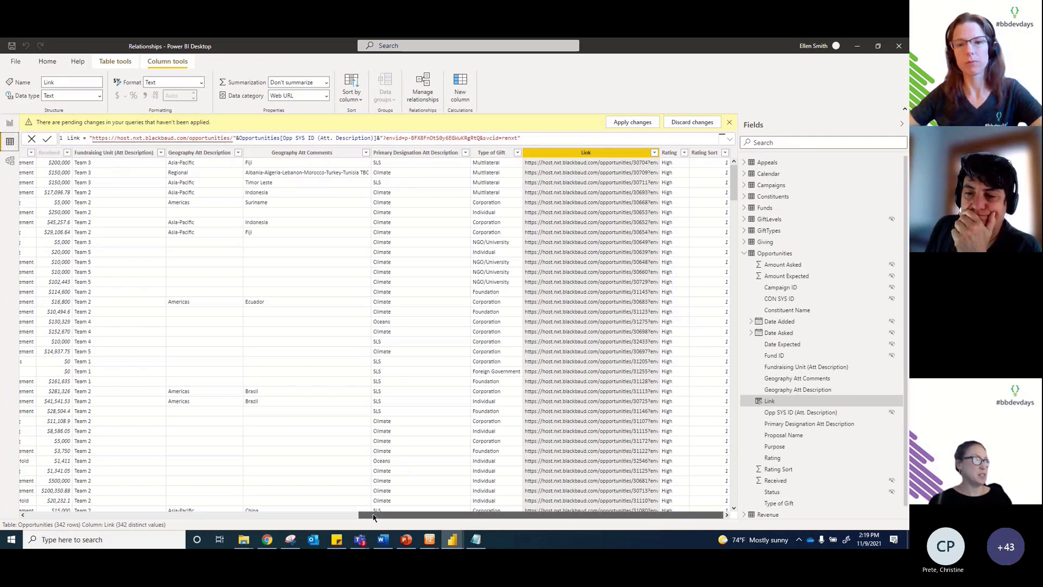
# Step: Compare the CON SYS ID and Opp SYS ID columns, then return to the *123 Testing 123 record in Chrome
pyautogui.moveTo(373, 516); pyautogui.dragTo(37, 515)
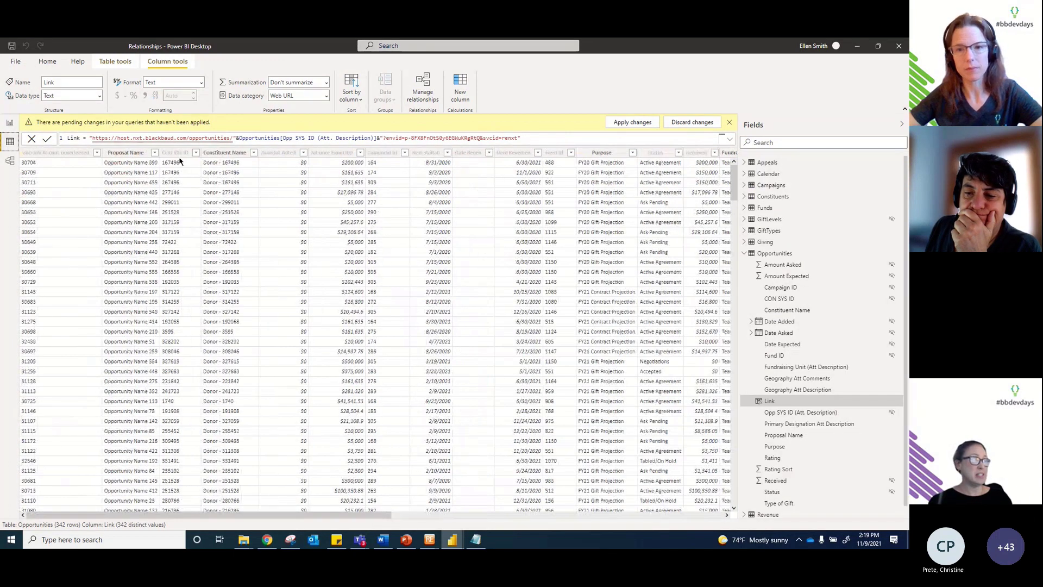
pyautogui.click(180, 154)
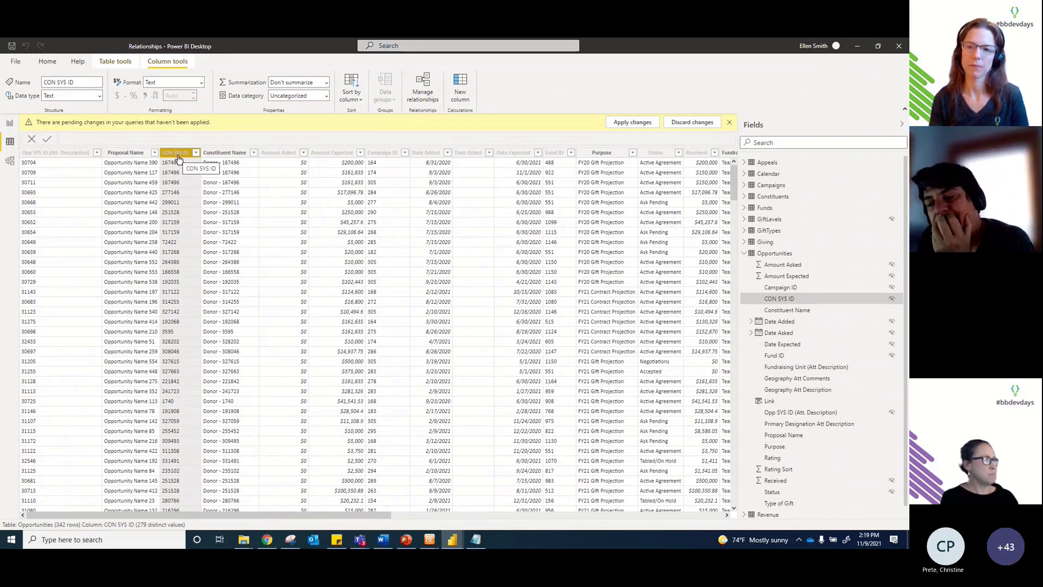
pyautogui.click(58, 155)
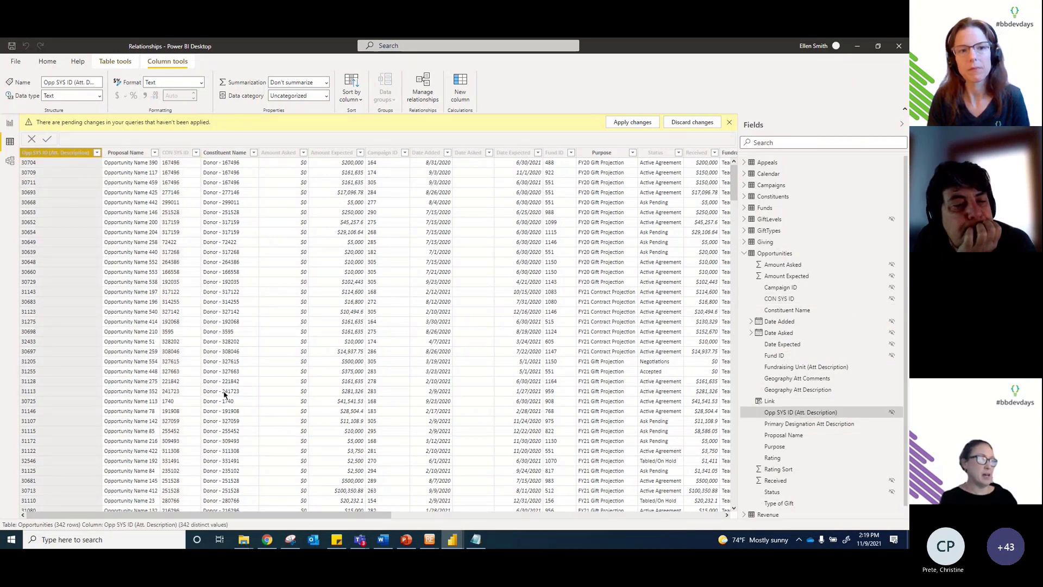
pyautogui.click(267, 540)
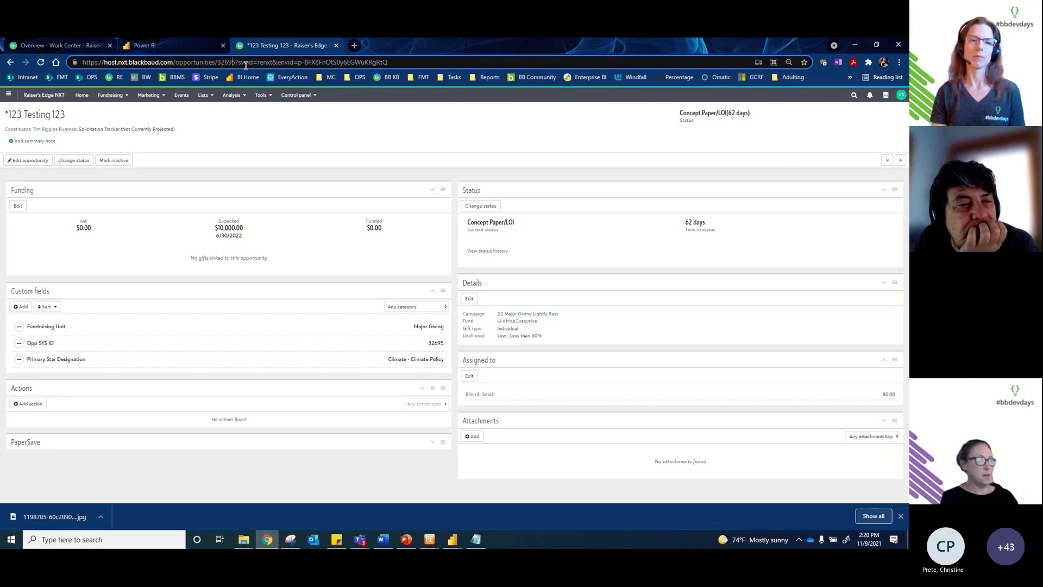
# Step: Bring up the Raiser's Edge database window, then switch to the Visuals Added Power BI report
pyautogui.moveTo(427, 546)
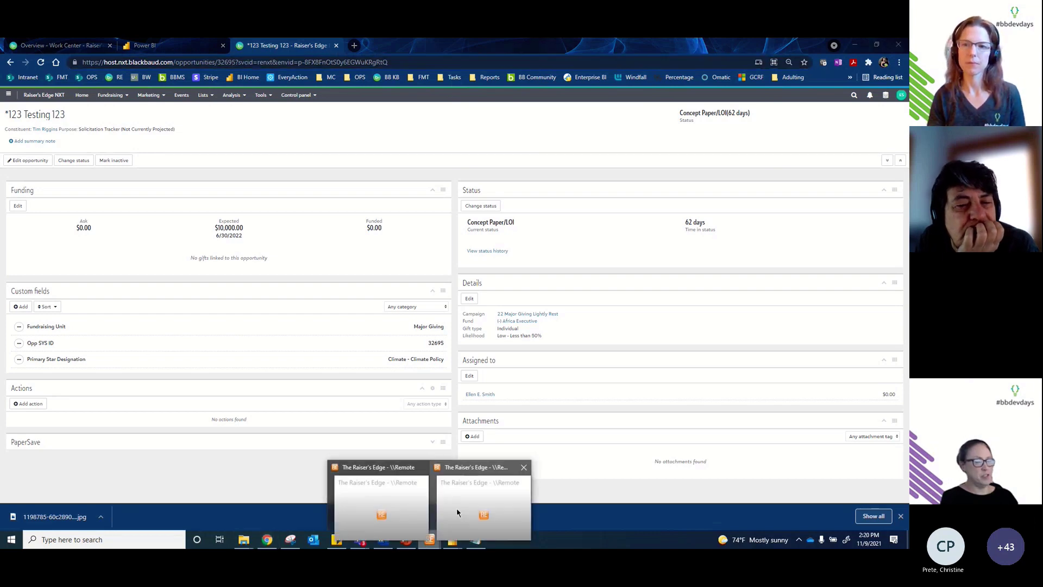
pyautogui.click(459, 500)
pyautogui.click(445, 543)
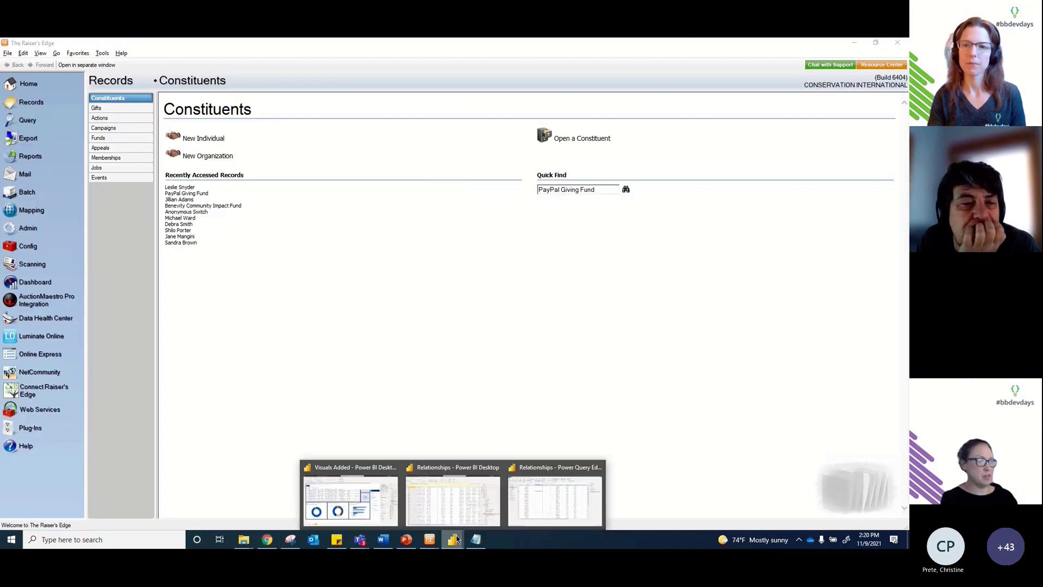
pyautogui.click(385, 501)
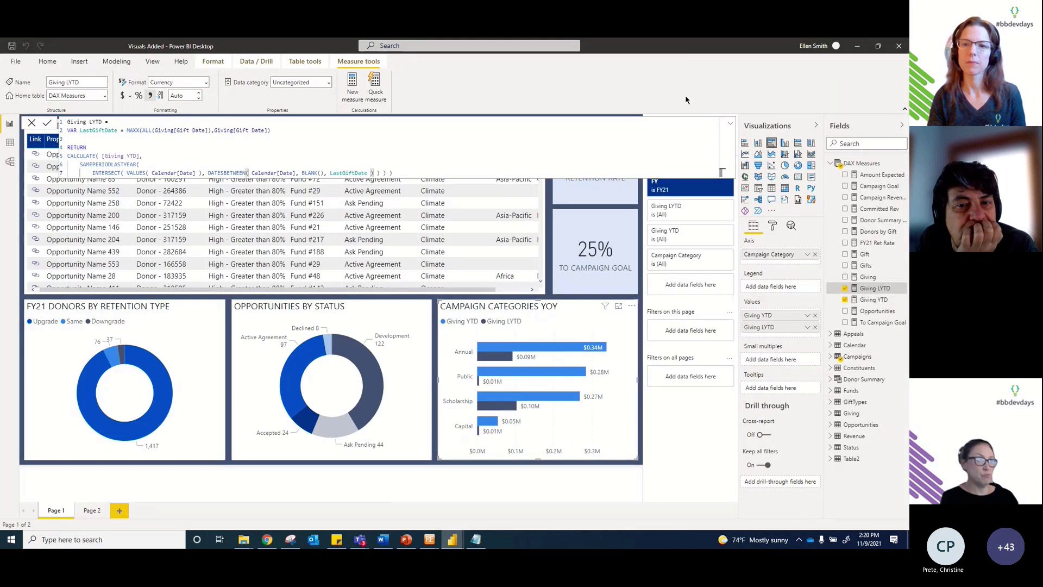
# Step: Collapse the long measure formula, return to the Visuals Added report, and select the opportunity table
pyautogui.click(730, 124)
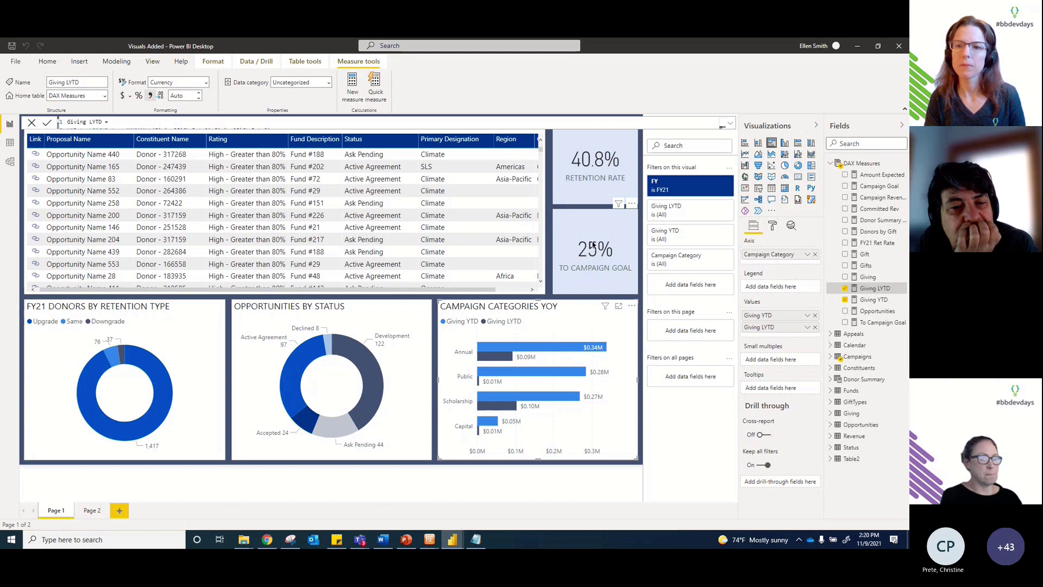
pyautogui.hotkey('alt', 'Tab')
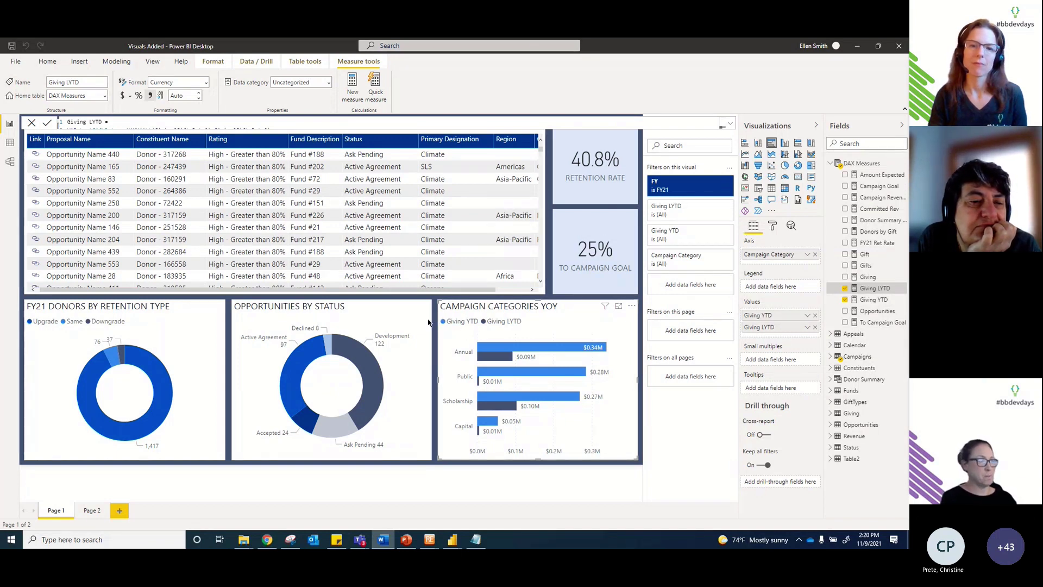
pyautogui.click(567, 332)
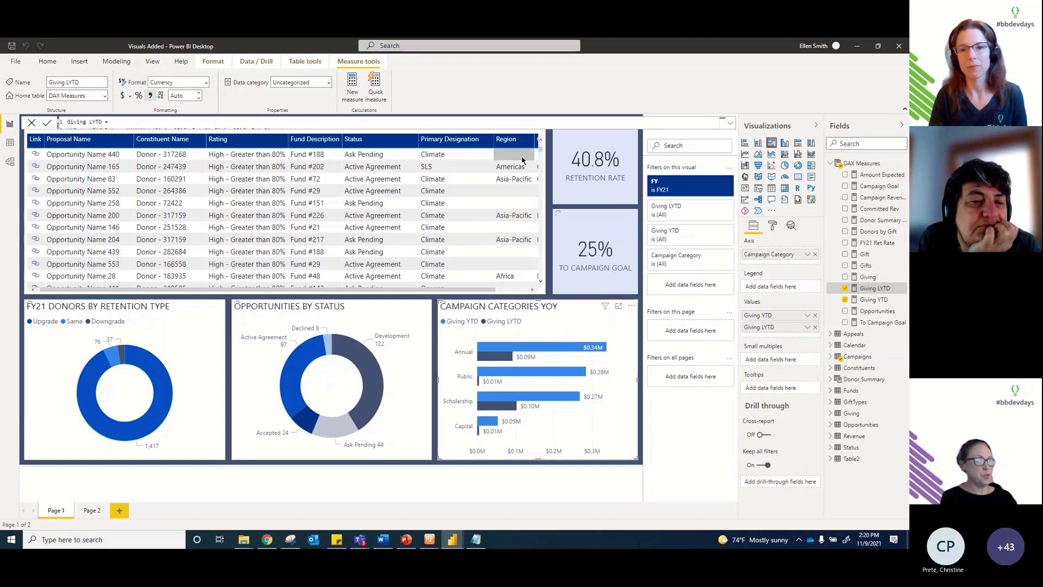
pyautogui.click(432, 216)
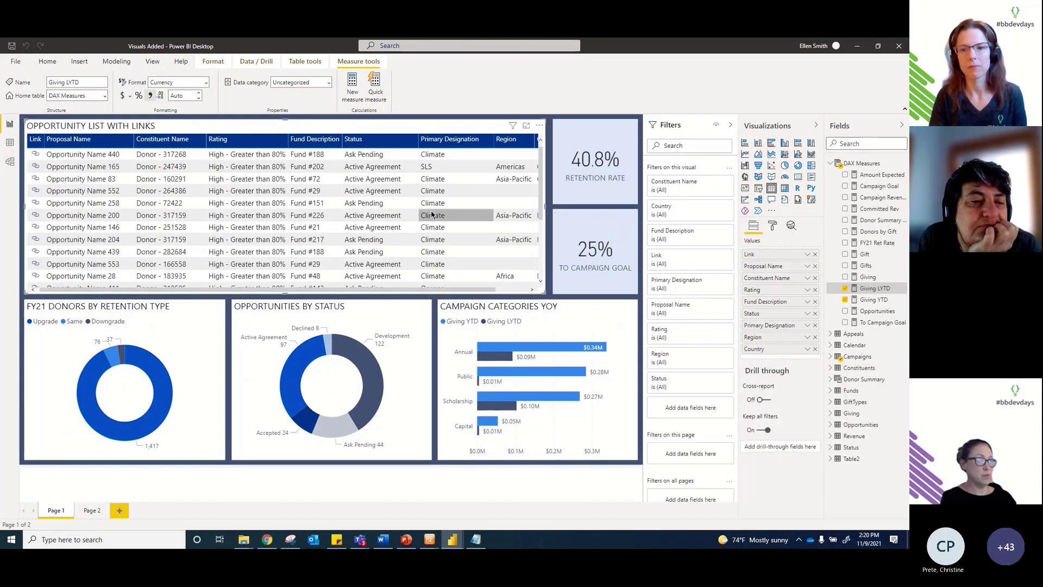
# Step: Show the Opportunity List With Links table's format options and inspect its Conditional formatting section
pyautogui.click(772, 225)
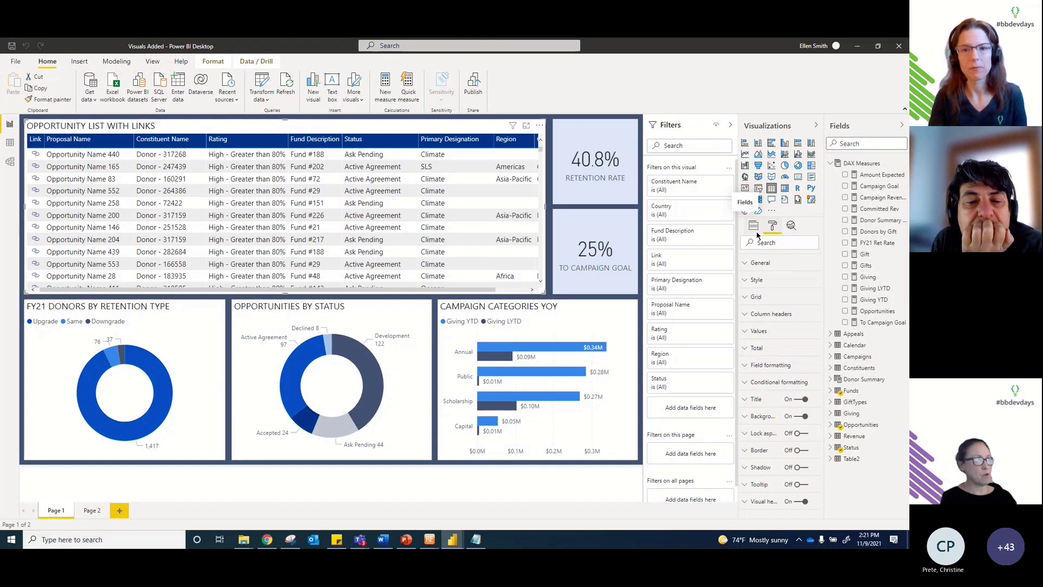
pyautogui.click(769, 383)
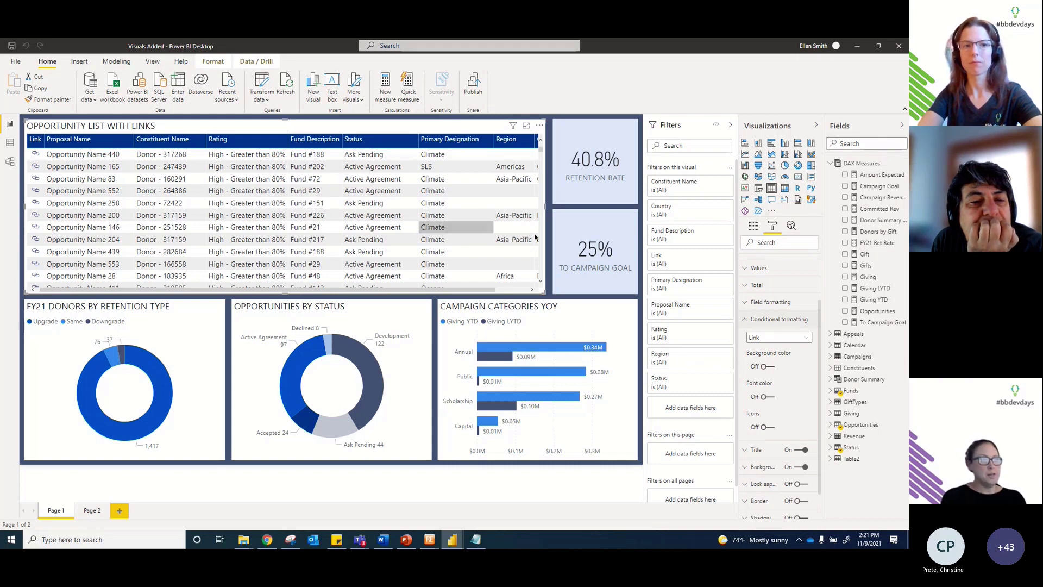
pyautogui.click(746, 320)
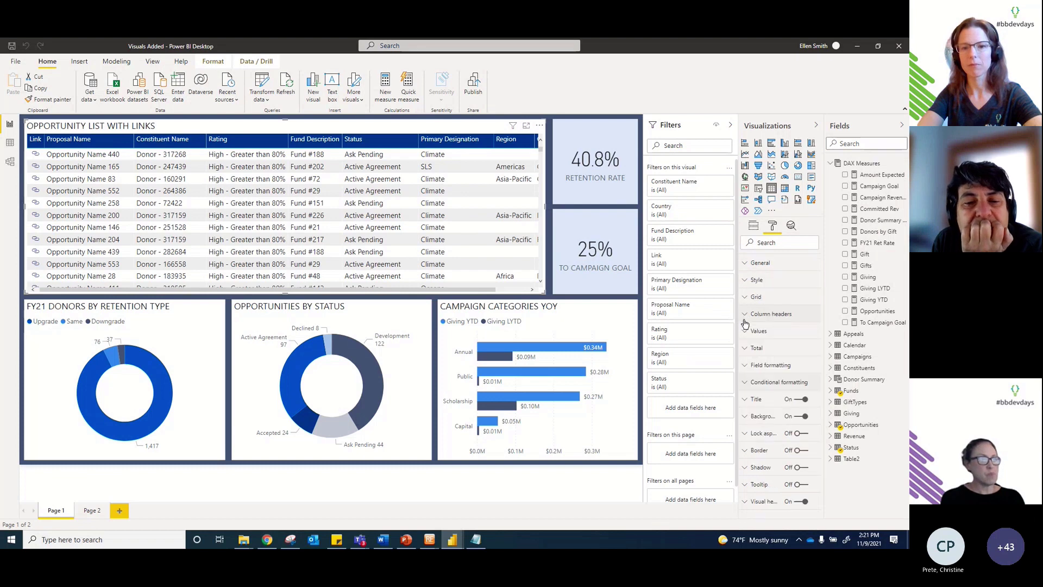